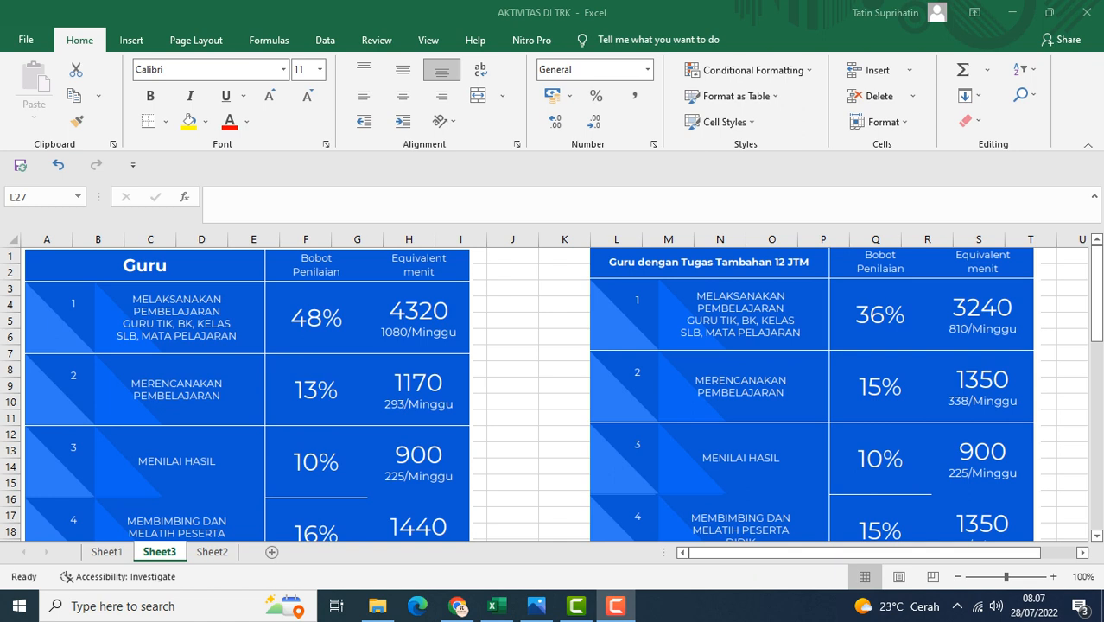
# Scroll through both teacher task-weight tables on Sheet3 to review their percentage weights and minute equivalents
pyautogui.scroll(-1, 552, 393)
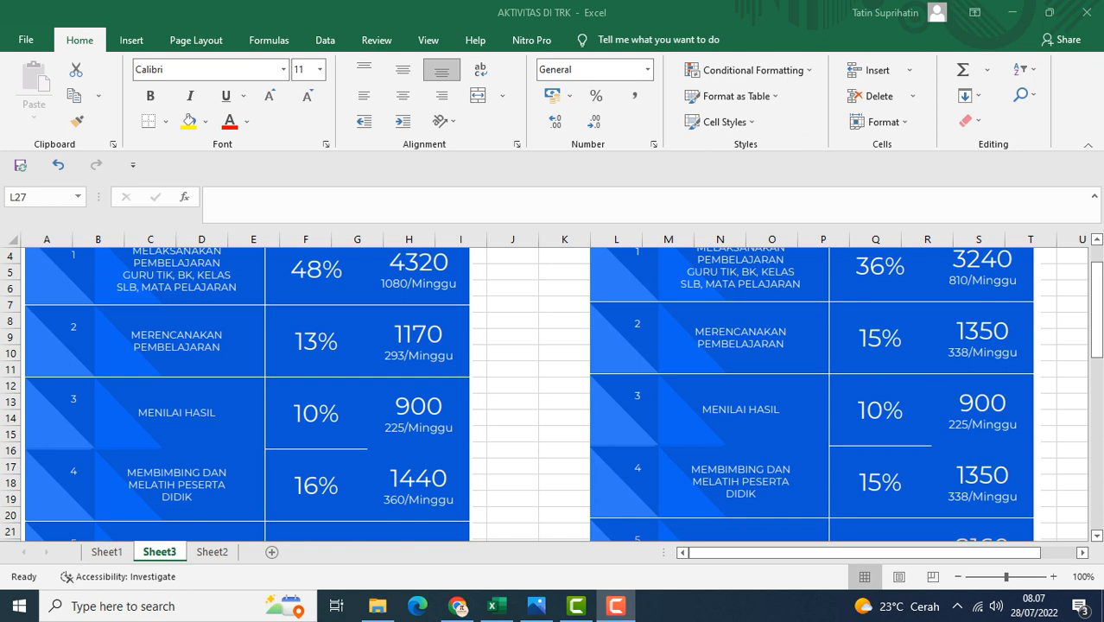
pyautogui.scroll(1, 553, 393)
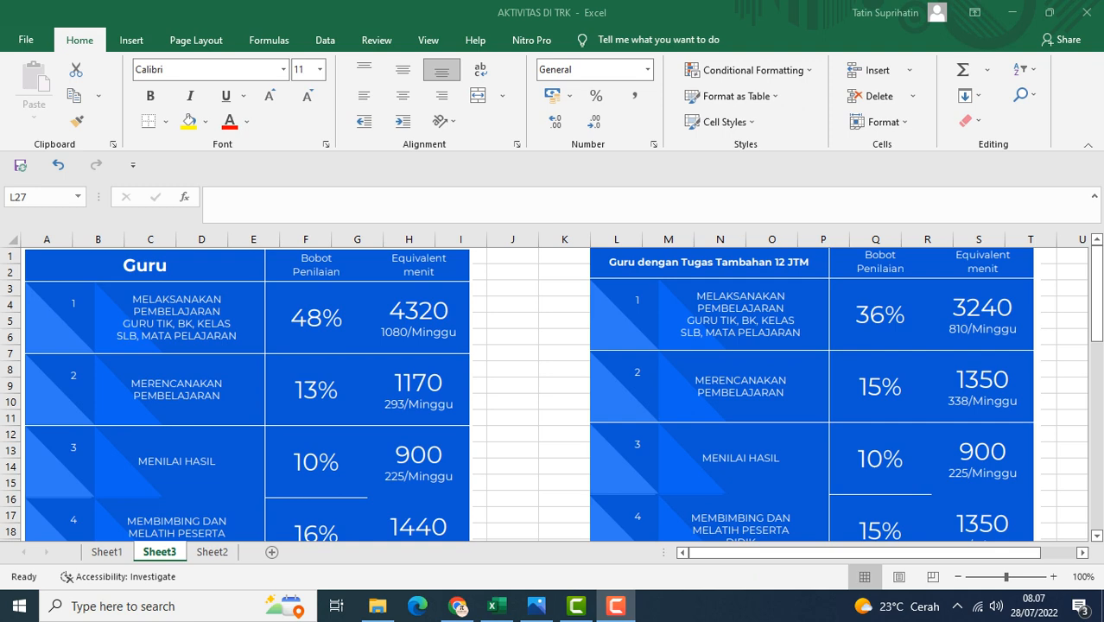
pyautogui.scroll(-1, 553, 393)
pyautogui.scroll(1, 553, 393)
pyautogui.scroll(-3, 553, 393)
pyautogui.scroll(3, 553, 393)
pyautogui.scroll(-1, 553, 393)
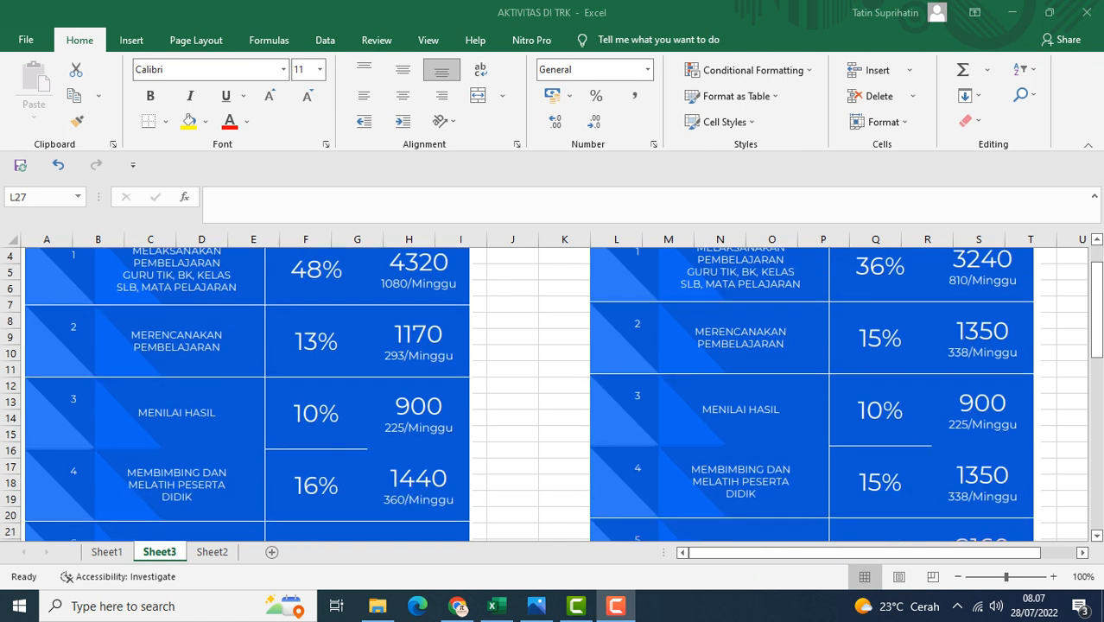
pyautogui.scroll(-1, 553, 393)
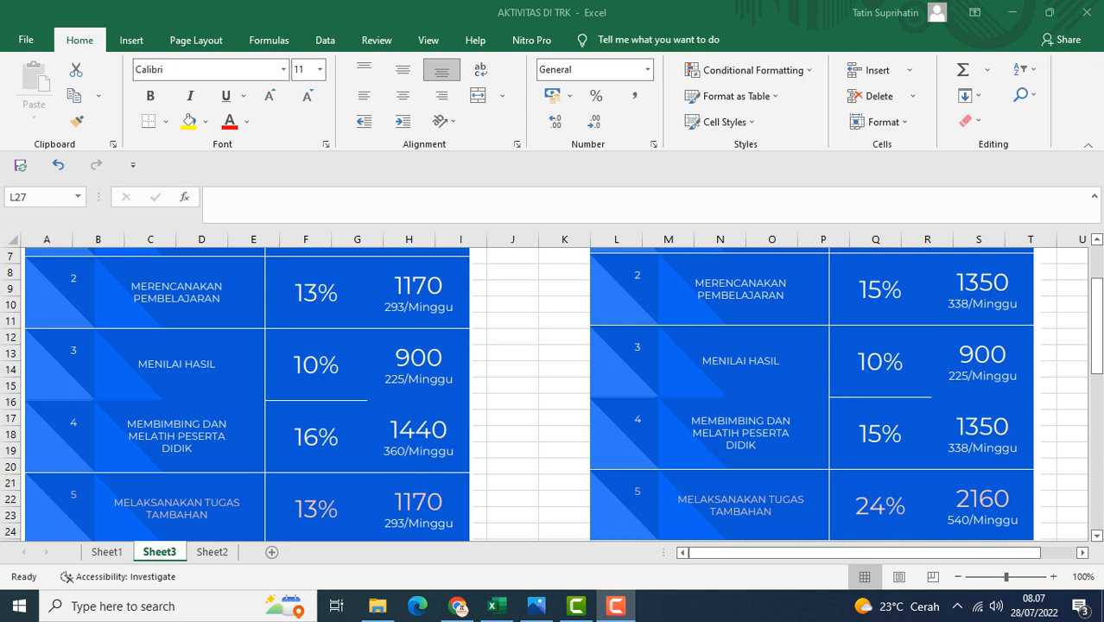
pyautogui.scroll(-1, 553, 393)
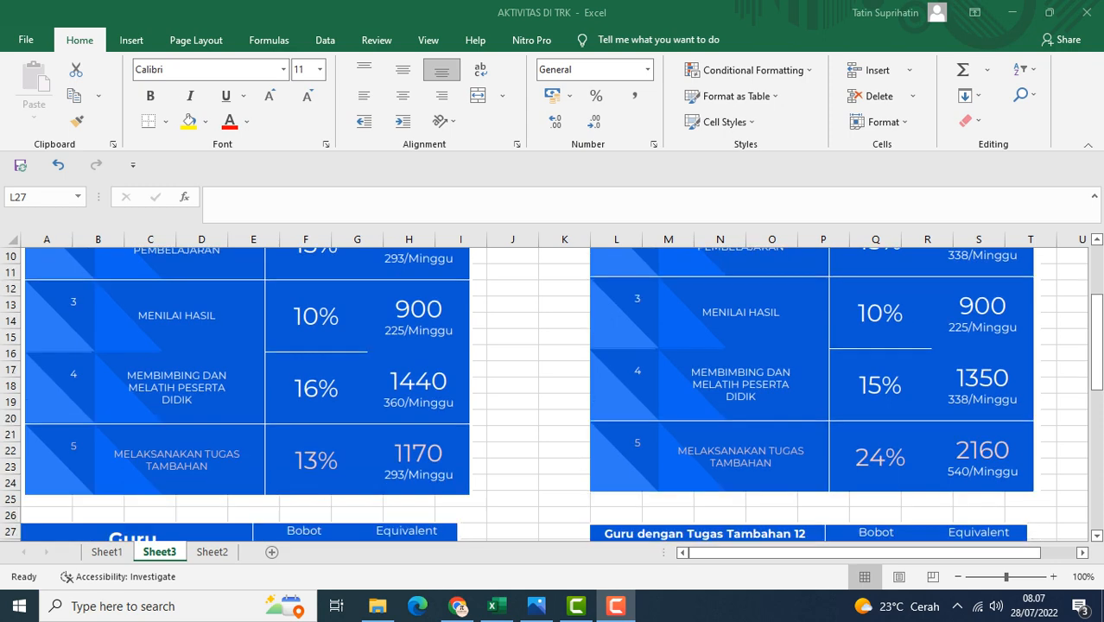
pyautogui.scroll(3, 553, 394)
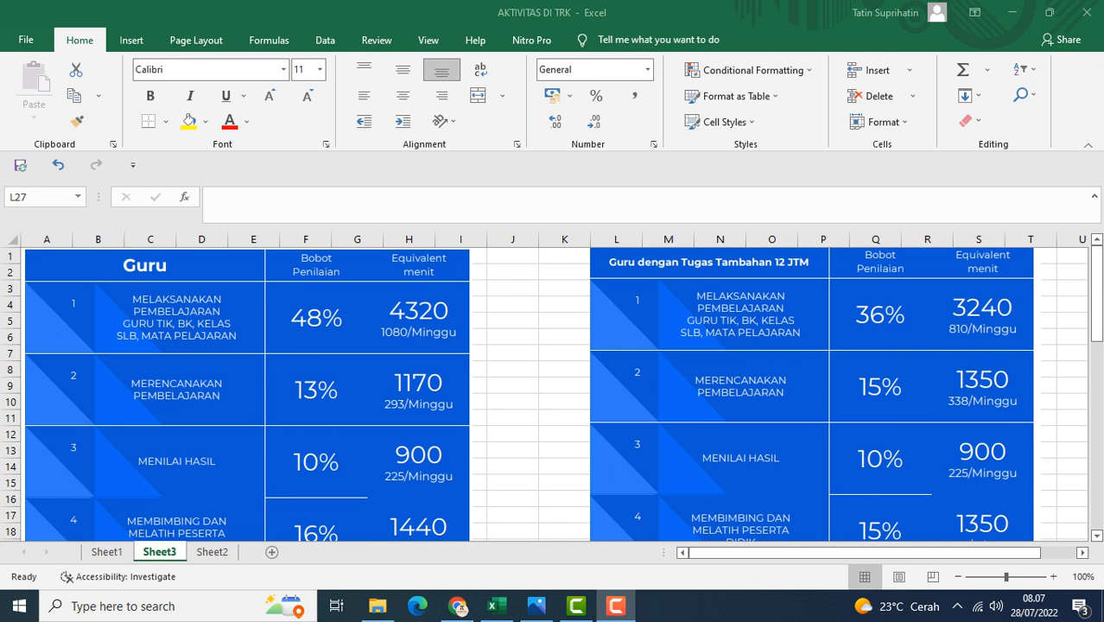
pyautogui.scroll(-1, 552, 394)
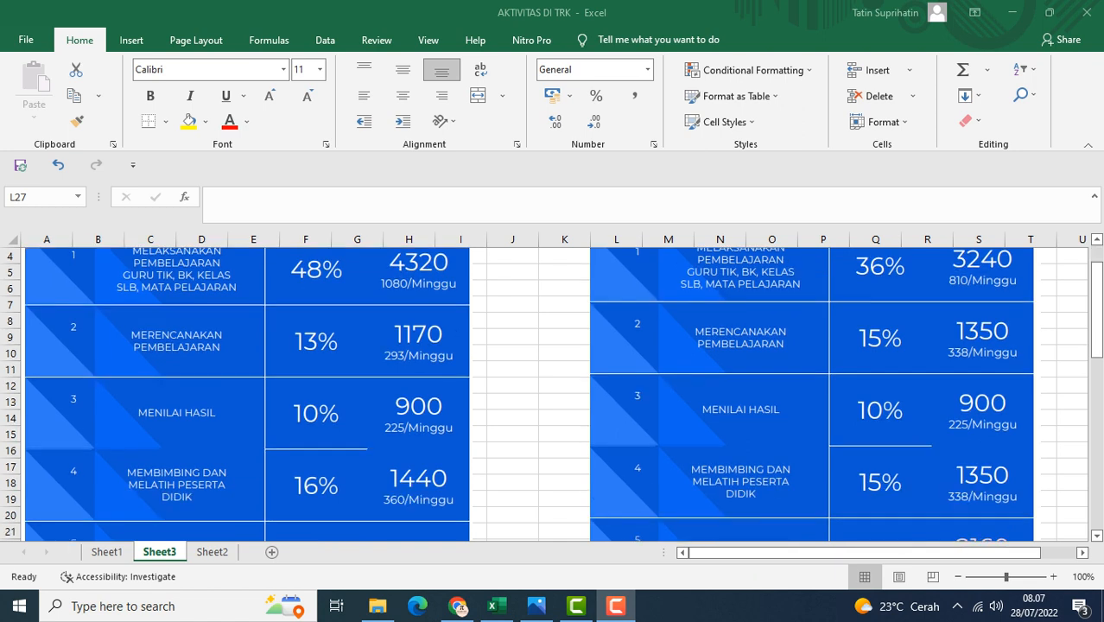
pyautogui.scroll(-1, 552, 394)
pyautogui.scroll(-1, 553, 393)
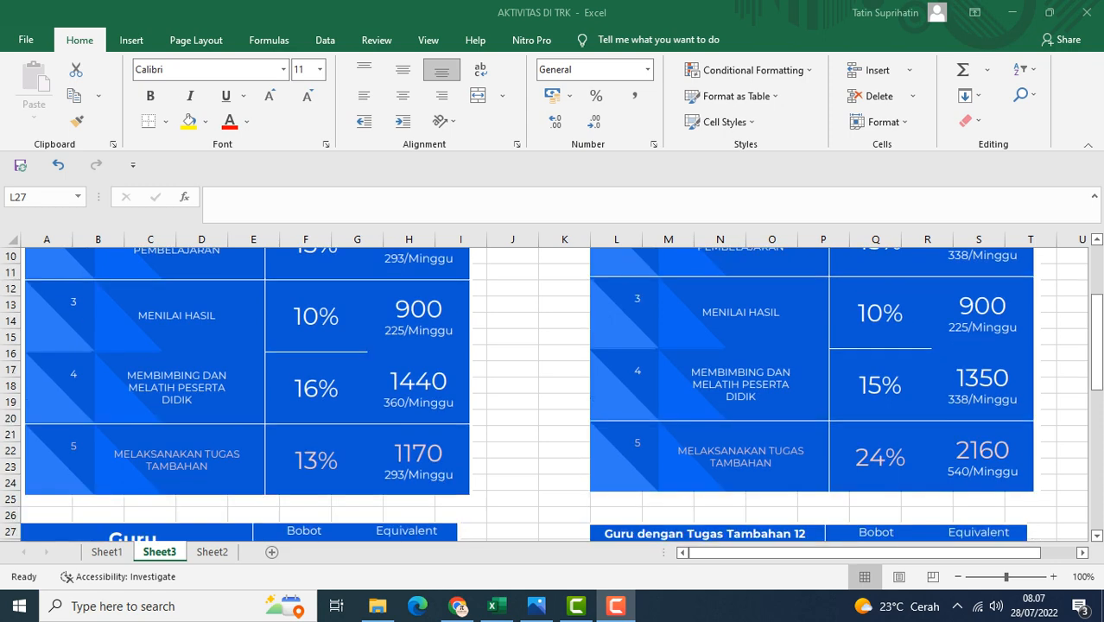
pyautogui.scroll(3, 553, 394)
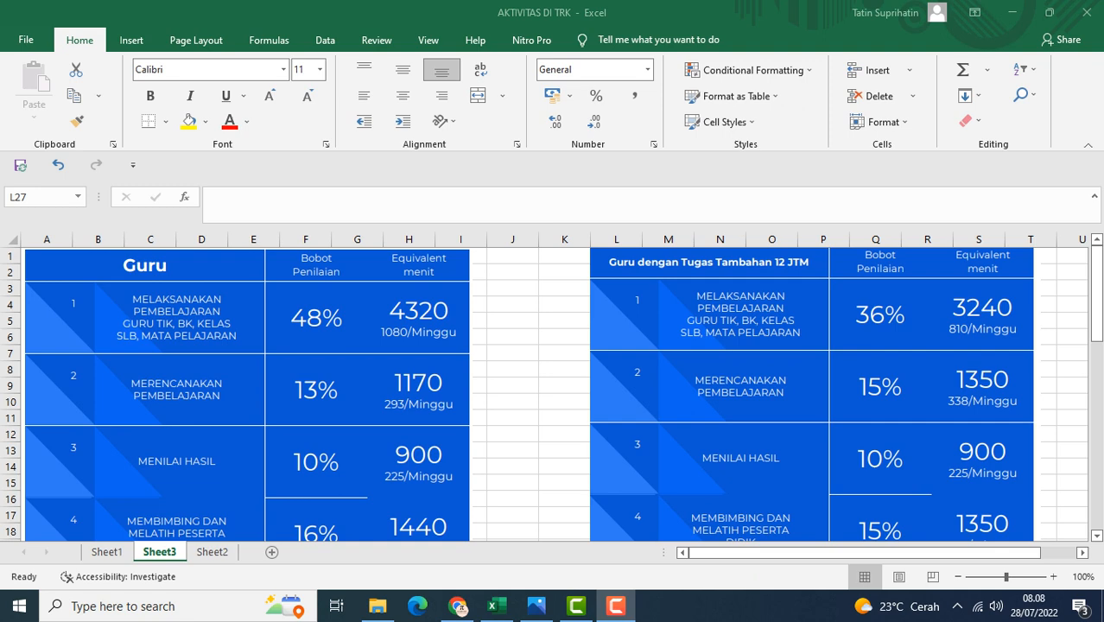
pyautogui.scroll(-2, 553, 394)
pyautogui.scroll(-1, 553, 394)
pyautogui.scroll(3, 552, 394)
pyautogui.scroll(-5, 553, 394)
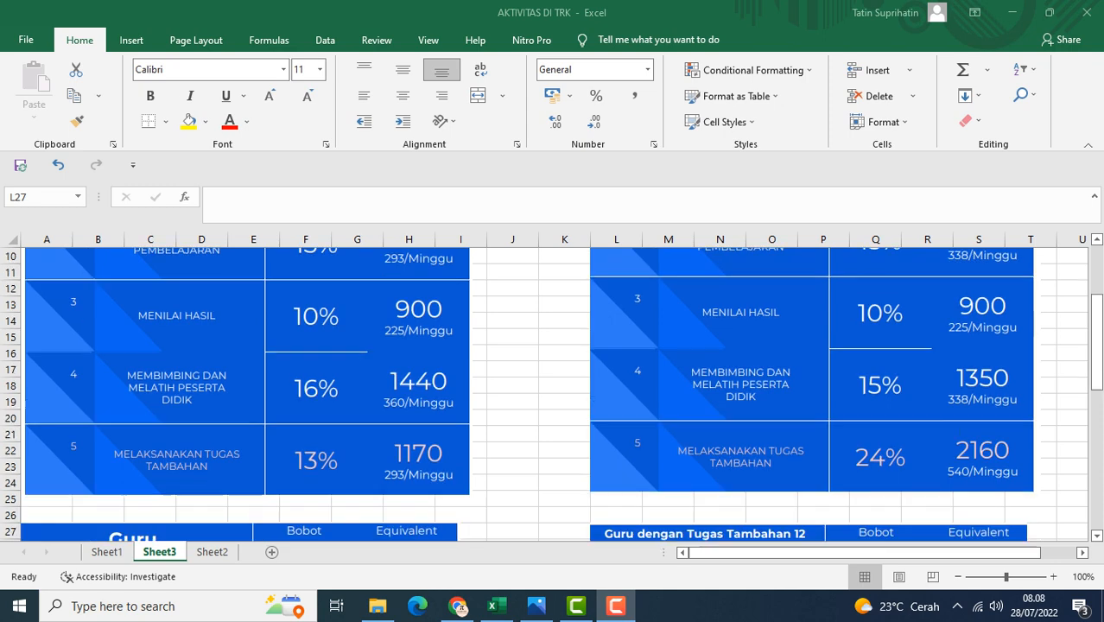
pyautogui.scroll(-3, 553, 394)
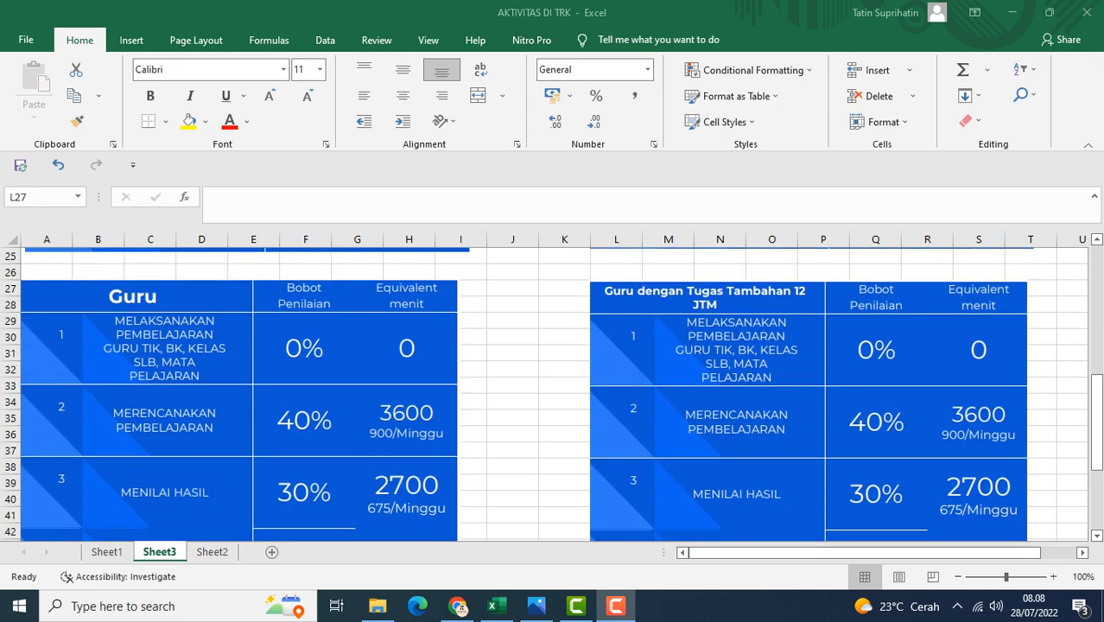
pyautogui.scroll(-1, 553, 394)
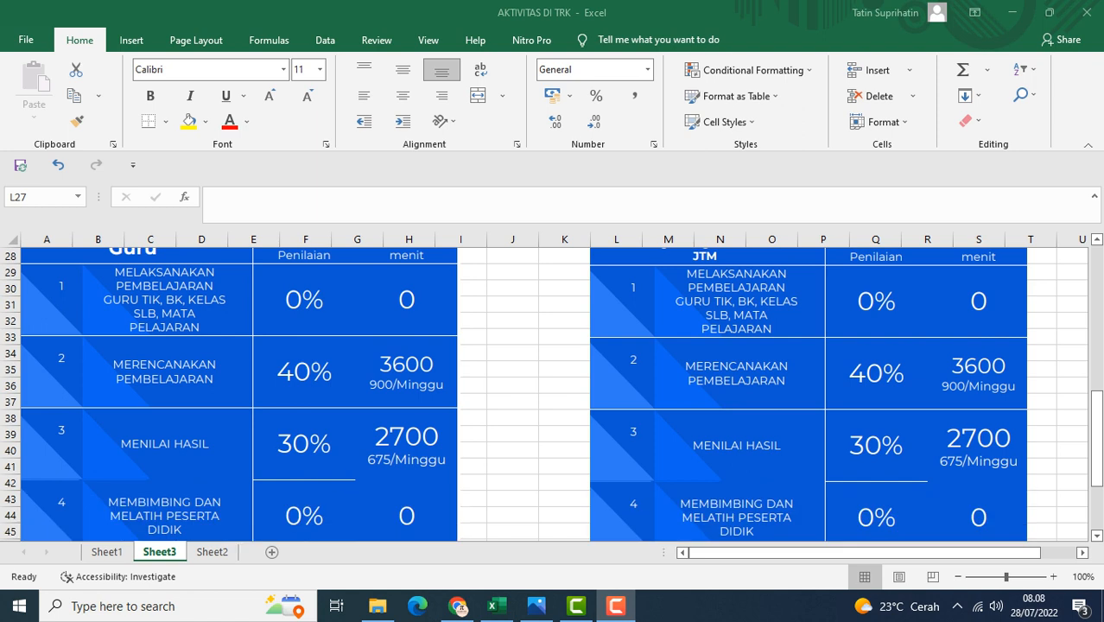
pyautogui.scroll(-1, 552, 394)
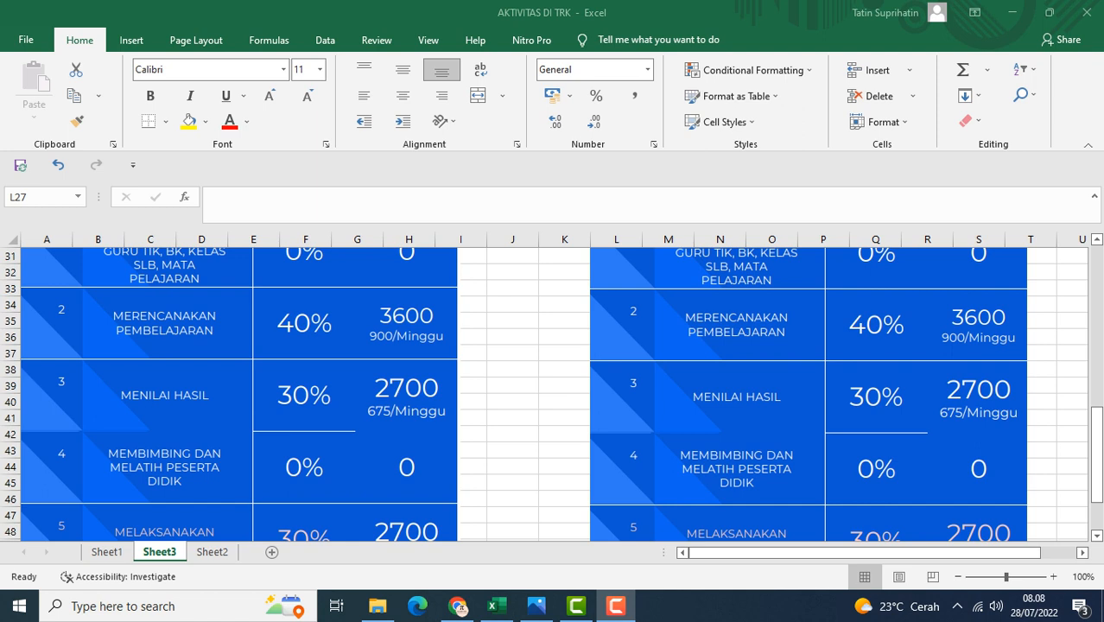
pyautogui.scroll(-1, 553, 393)
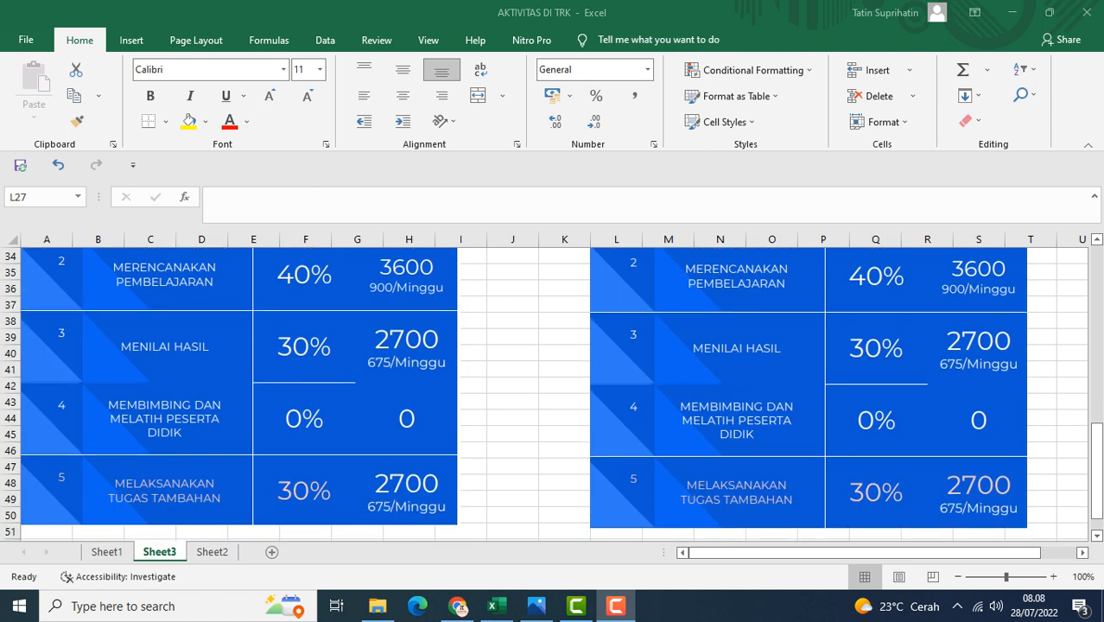
pyautogui.scroll(-1, 553, 394)
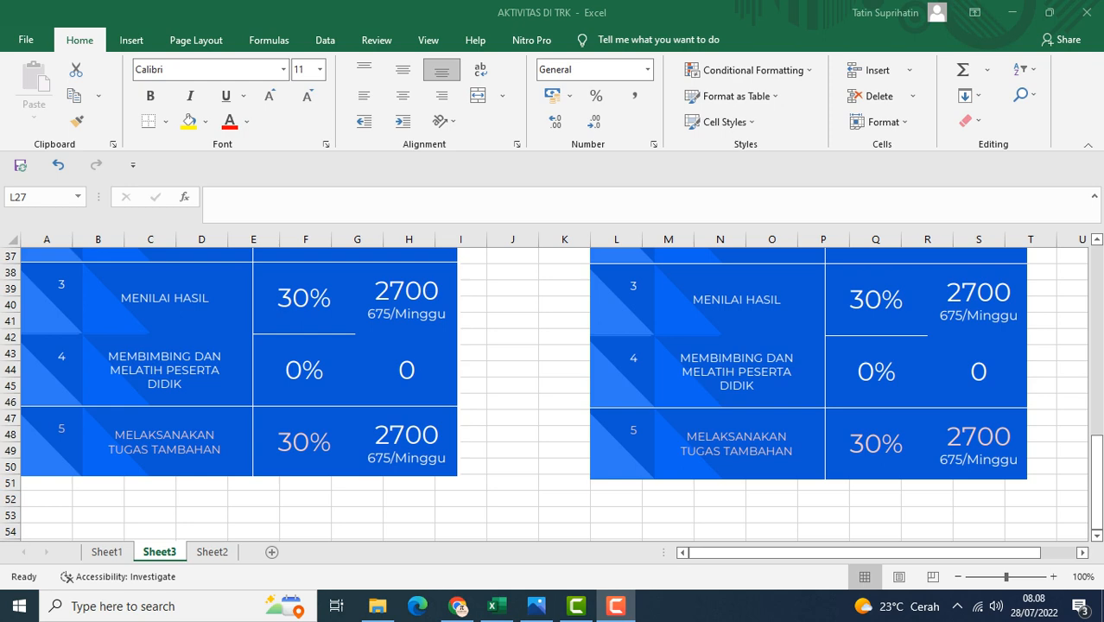
pyautogui.scroll(4, 553, 394)
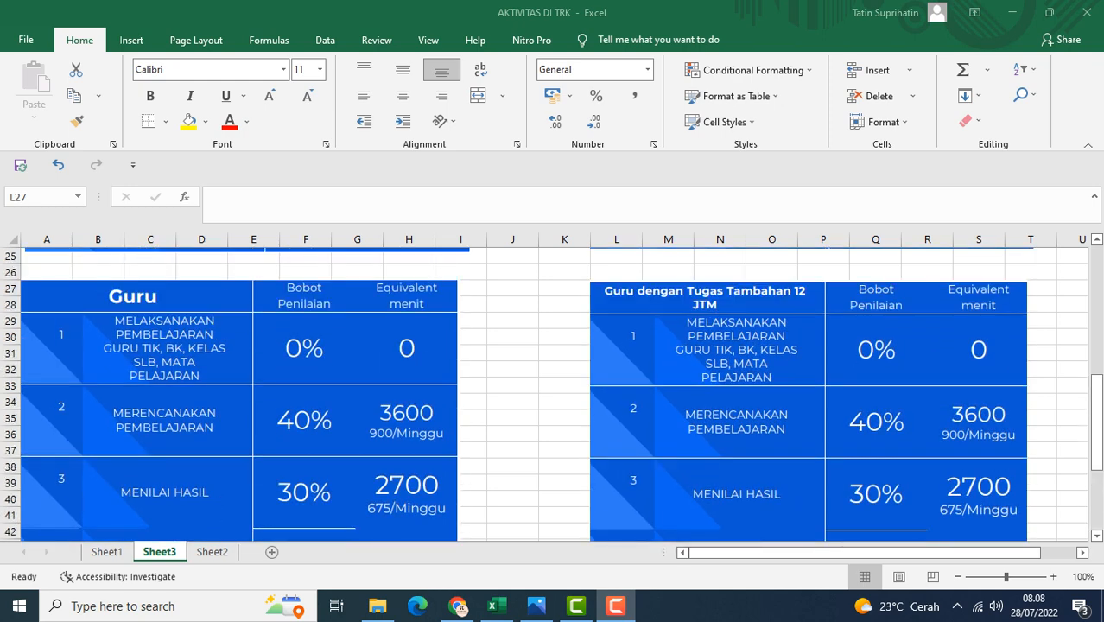
pyautogui.scroll(7, 553, 394)
pyautogui.scroll(1, 552, 394)
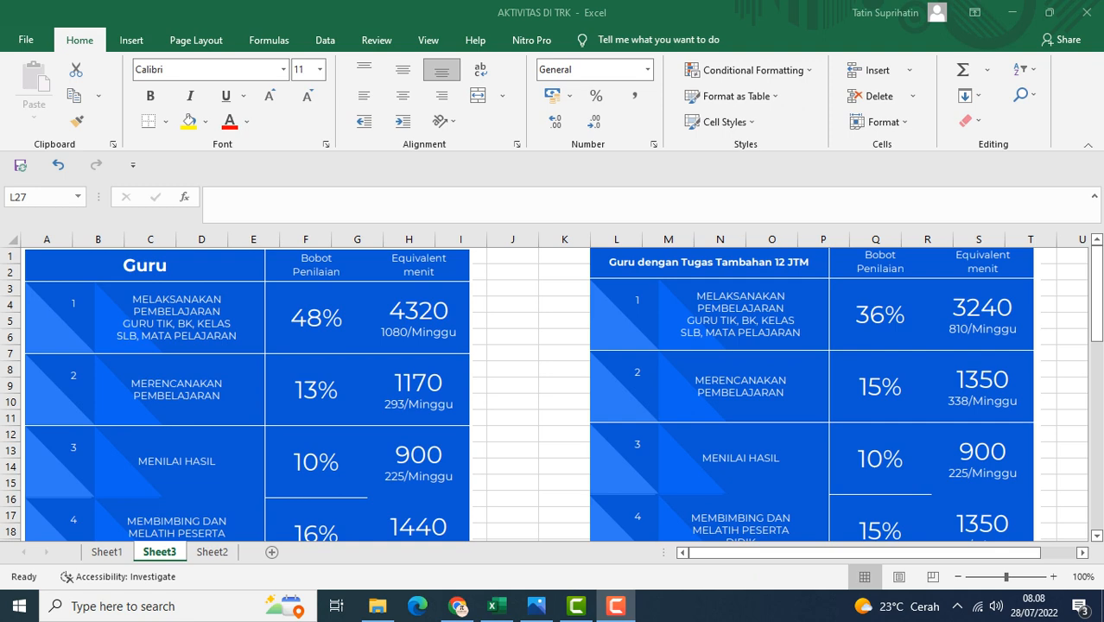
pyautogui.scroll(-2, 553, 394)
pyautogui.scroll(2, 553, 394)
pyautogui.scroll(-1, 553, 393)
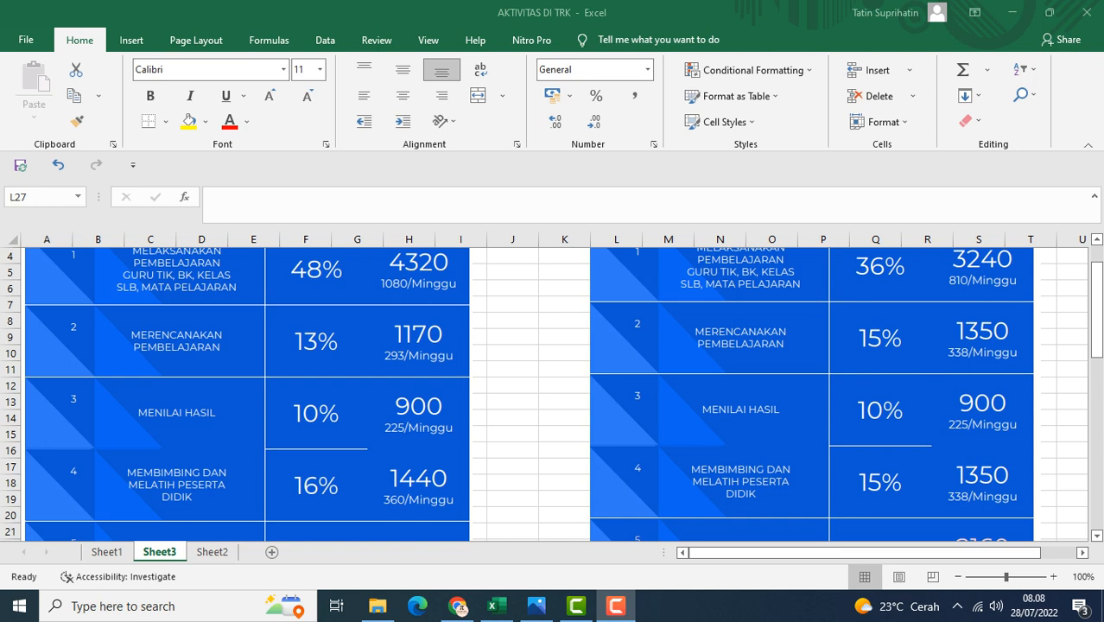
pyautogui.scroll(-1, 552, 394)
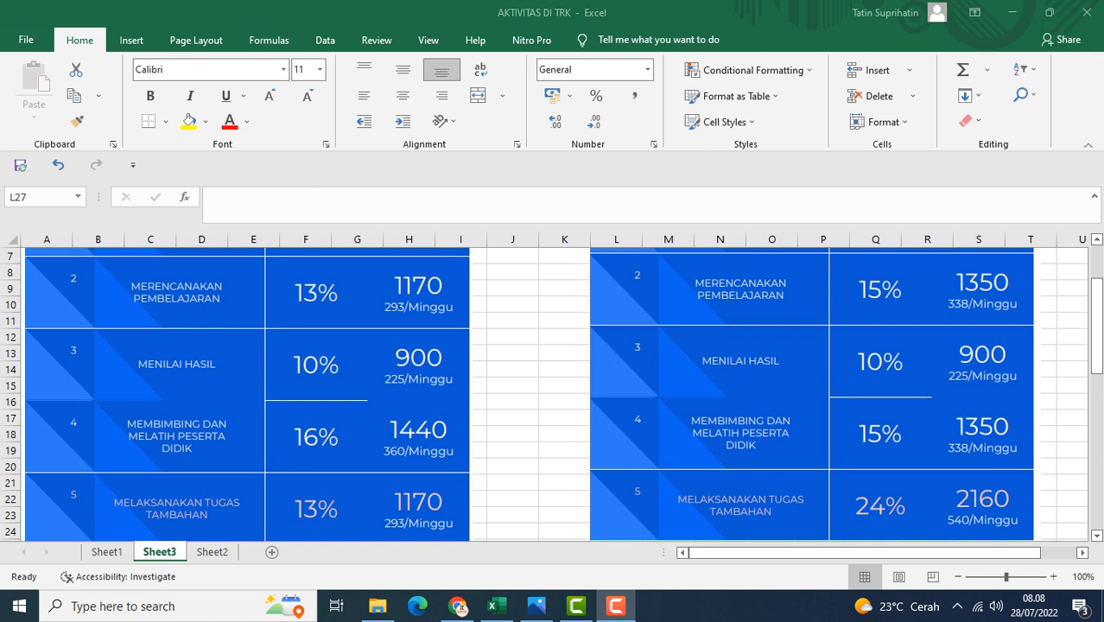
pyautogui.scroll(-1, 553, 394)
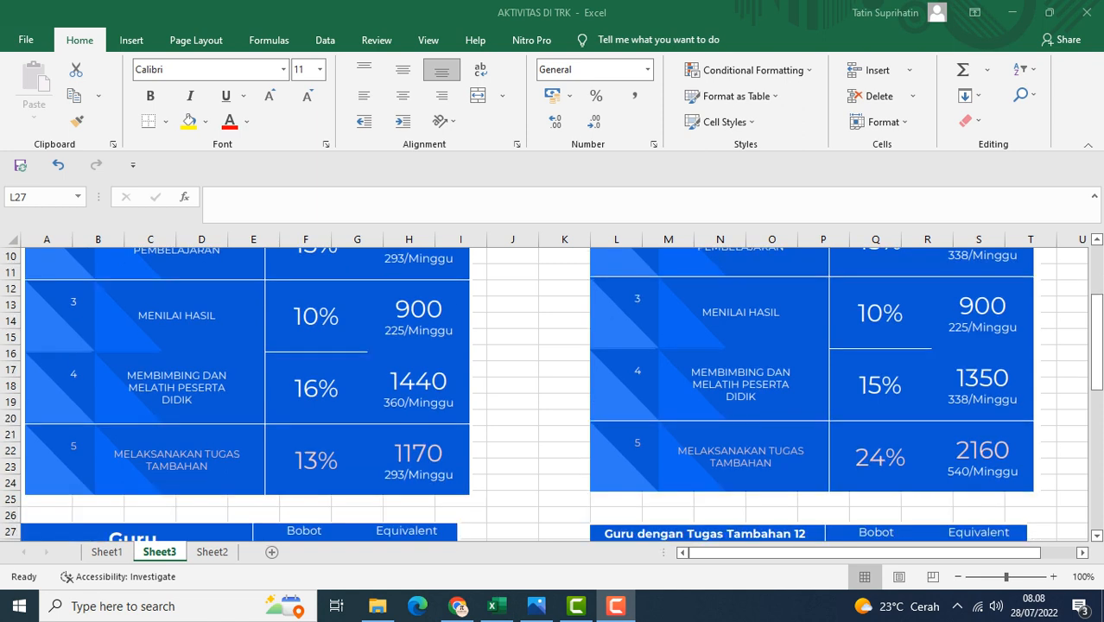
pyautogui.scroll(2, 553, 394)
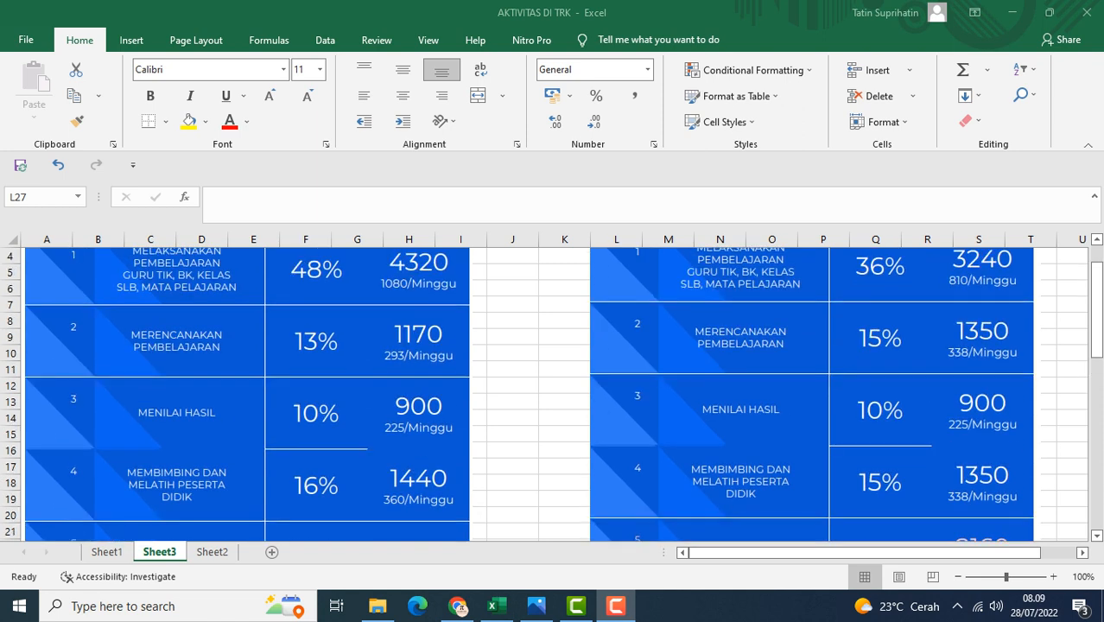
pyautogui.scroll(1, 553, 394)
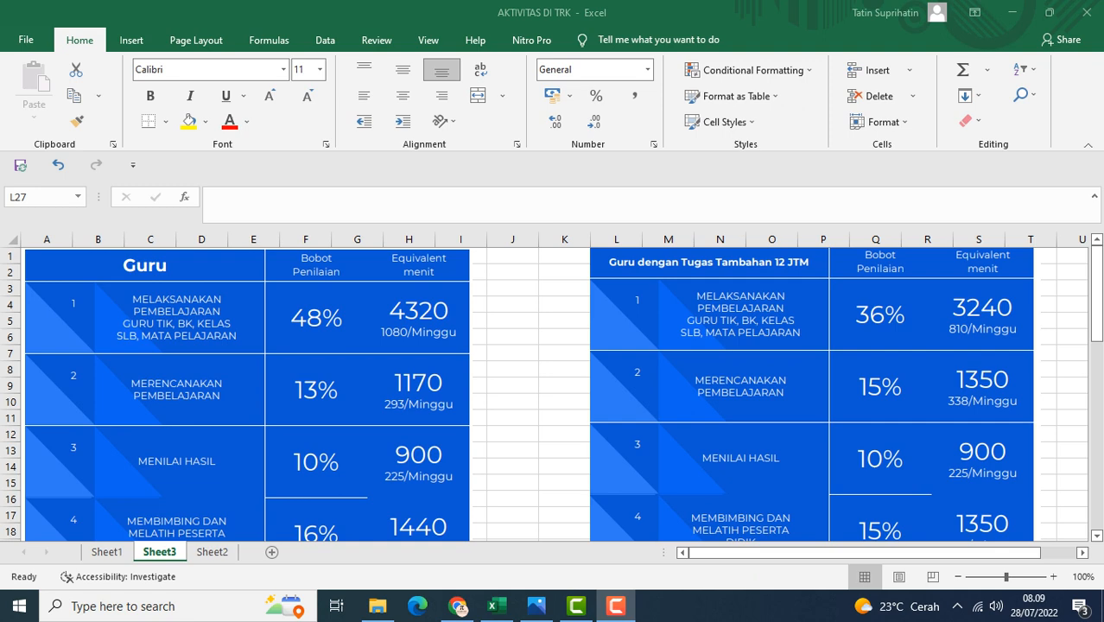
# Switch to Sheet1 and step through the MELAKSANAKAN PEMBELAJARAN activity rows and their minutes
pyautogui.hotkey('ctrl', 'pageup')
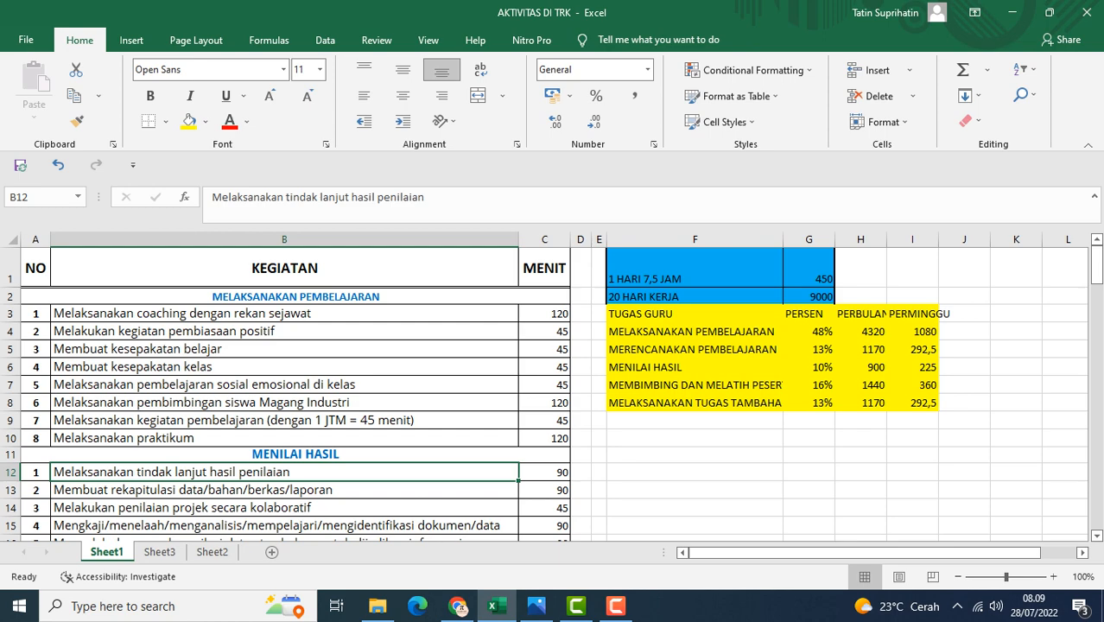
pyautogui.scroll(-1, 553, 394)
pyautogui.scroll(1, 553, 394)
pyautogui.click(295, 296)
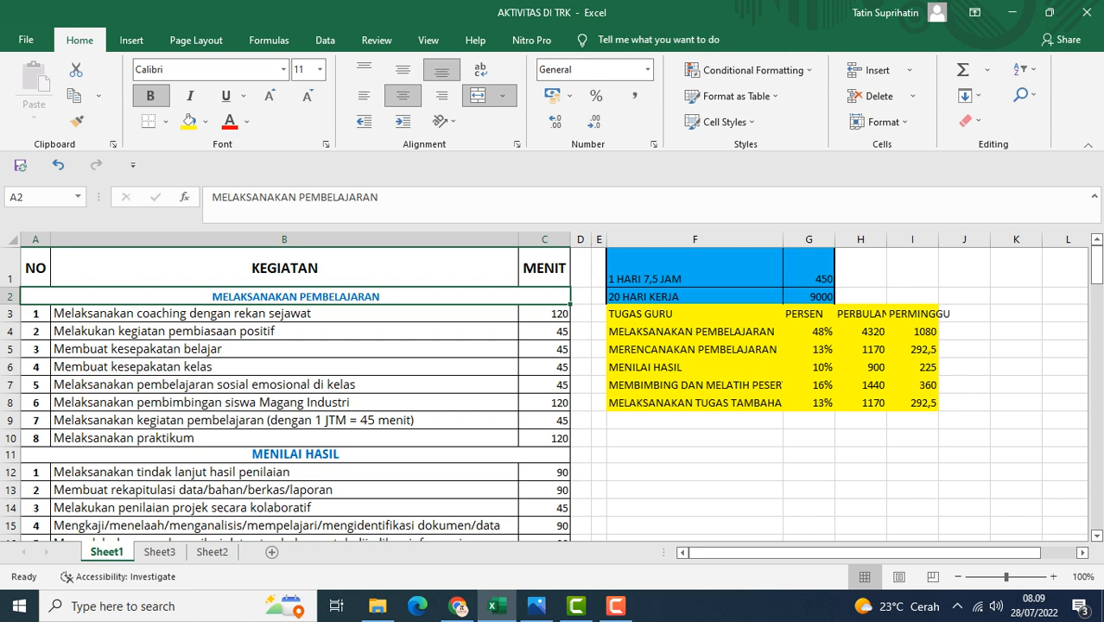
pyautogui.click(284, 314)
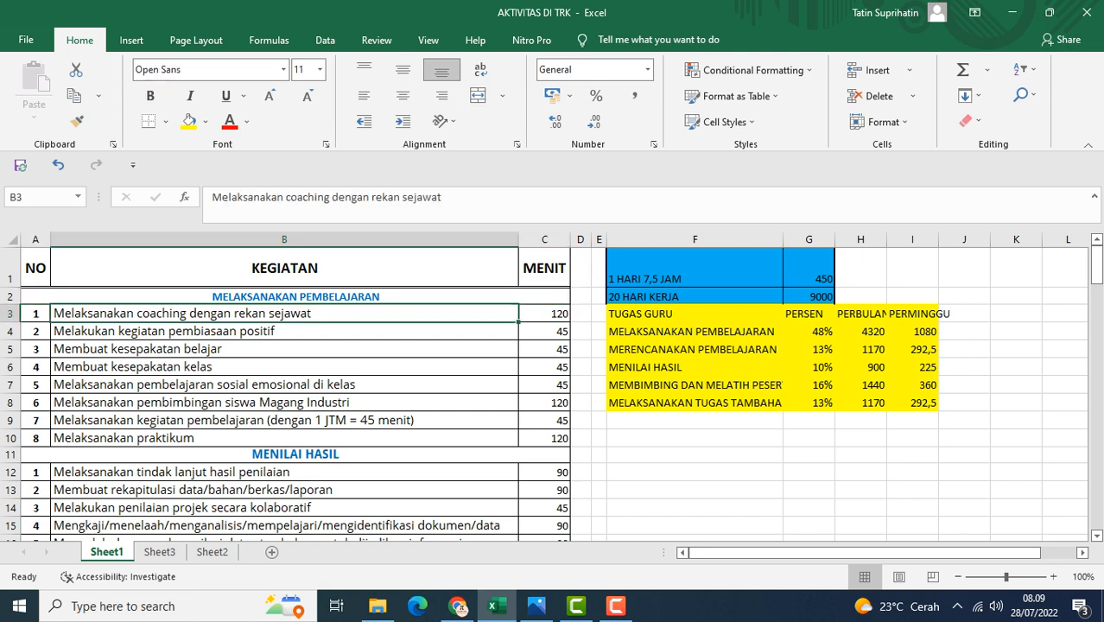
pyautogui.click(284, 331)
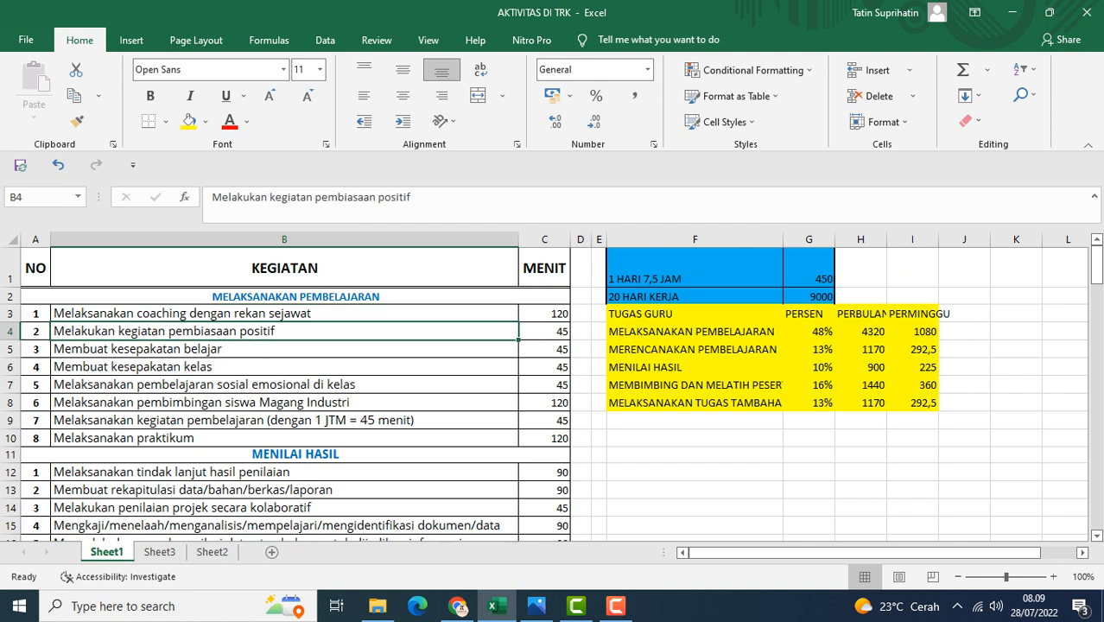
pyautogui.click(284, 349)
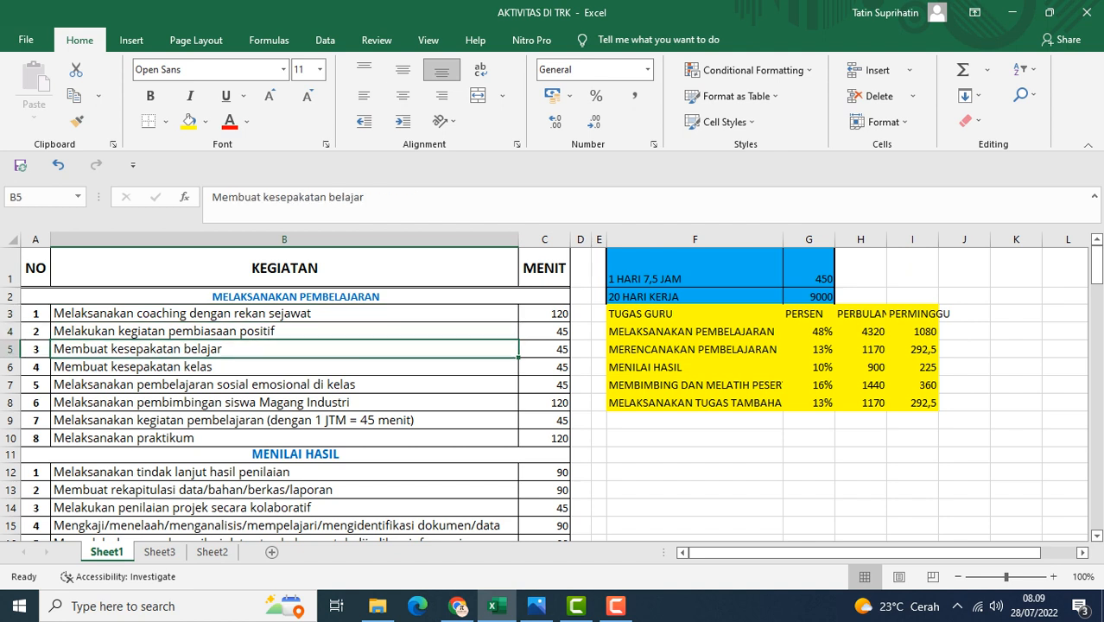
pyautogui.click(285, 367)
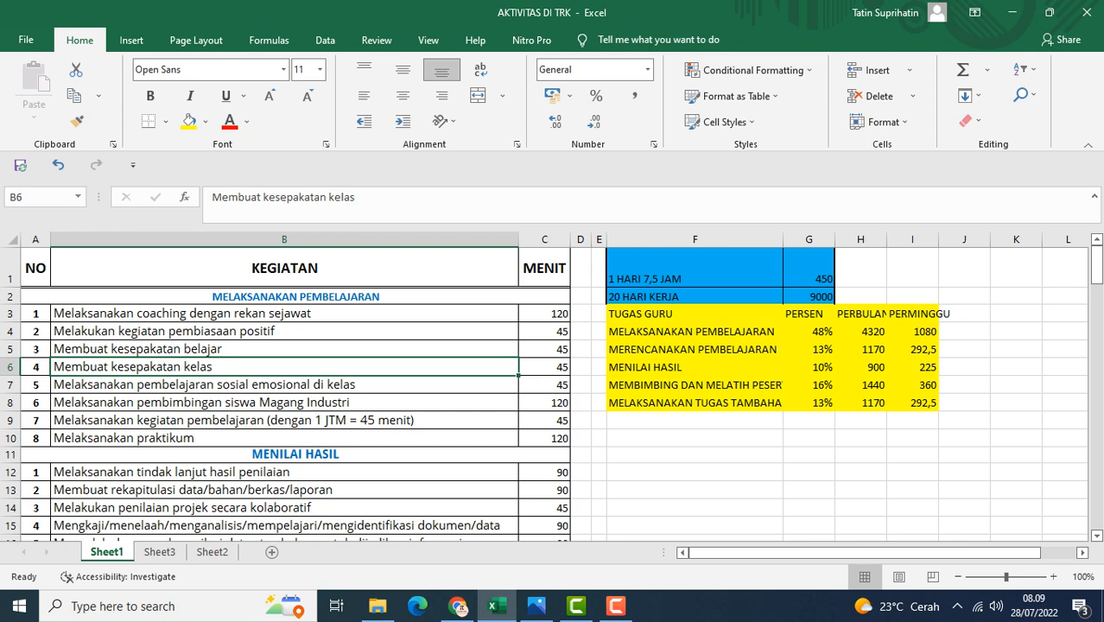
pyautogui.scroll(-1, 553, 389)
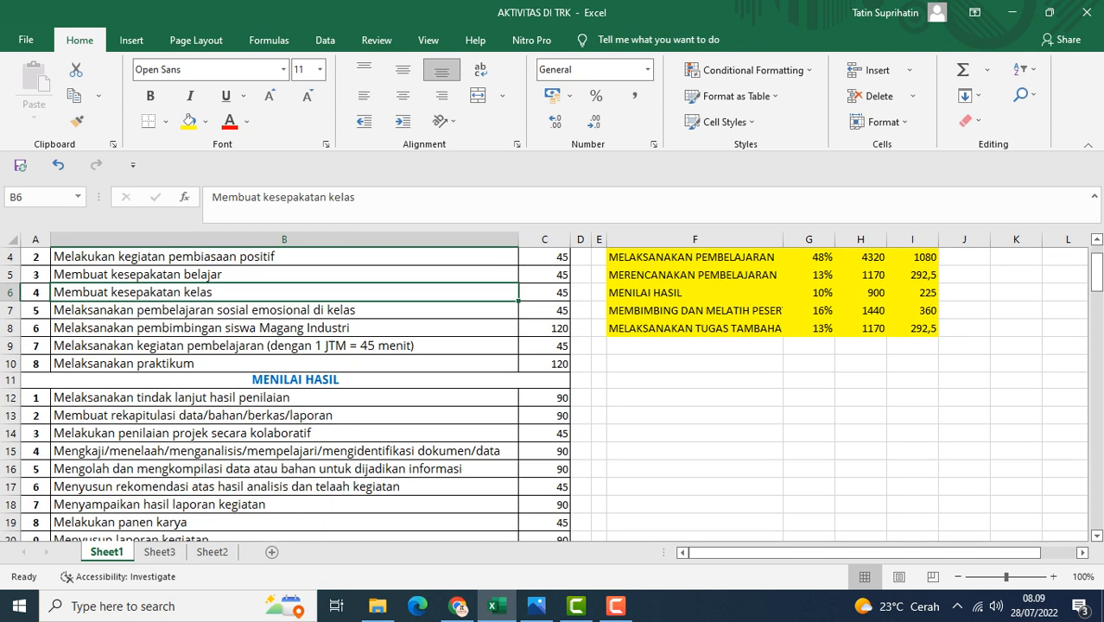
pyautogui.click(284, 364)
pyautogui.scroll(1, 284, 364)
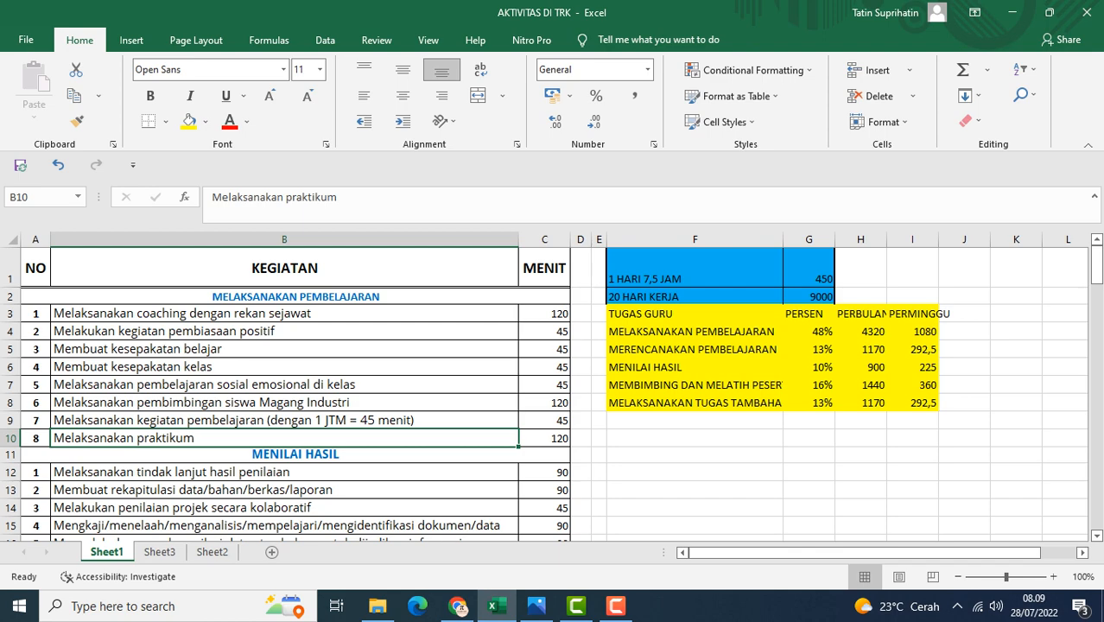
pyautogui.scroll(-5, 553, 393)
pyautogui.scroll(2, 553, 394)
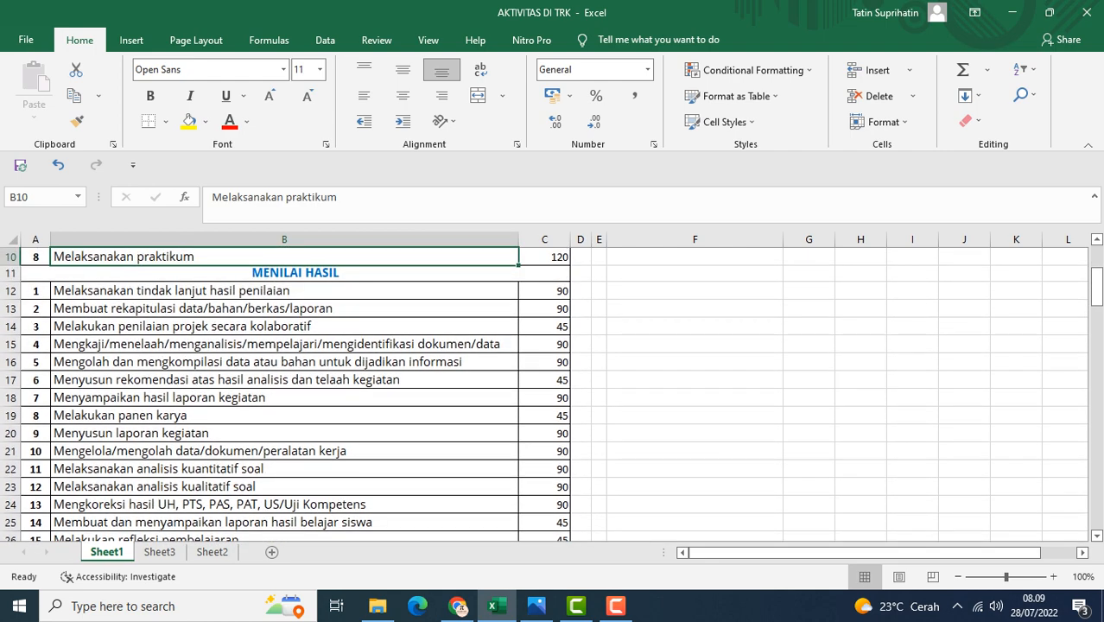
# Step through the MENILAI HASIL activity rows on Sheet1 to review each task and its minutes
pyautogui.click(284, 291)
pyautogui.click(284, 309)
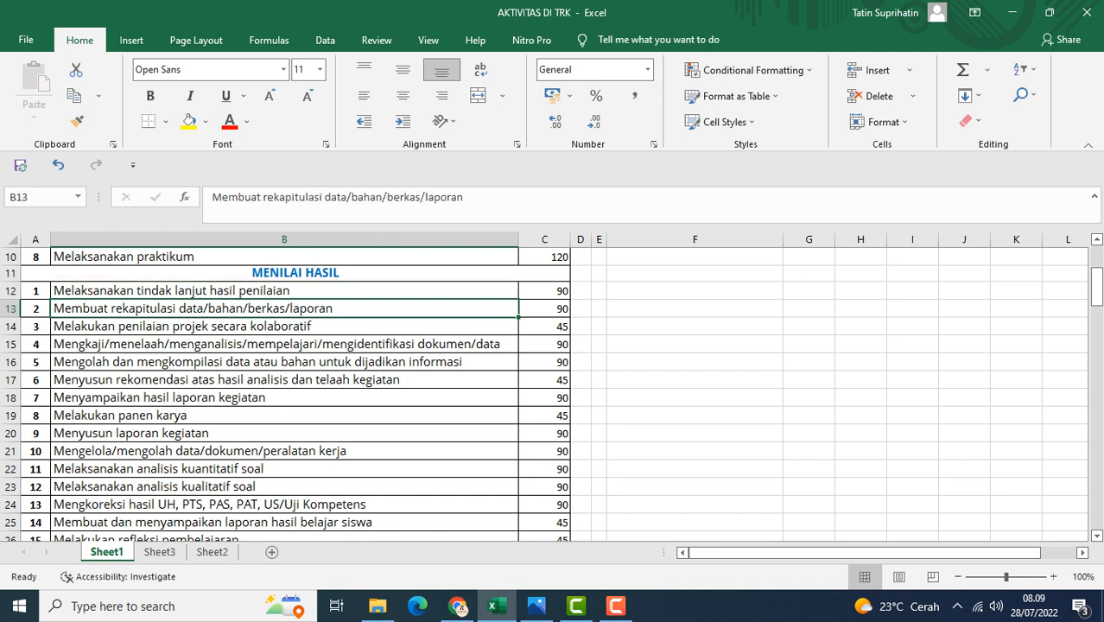
pyautogui.click(284, 327)
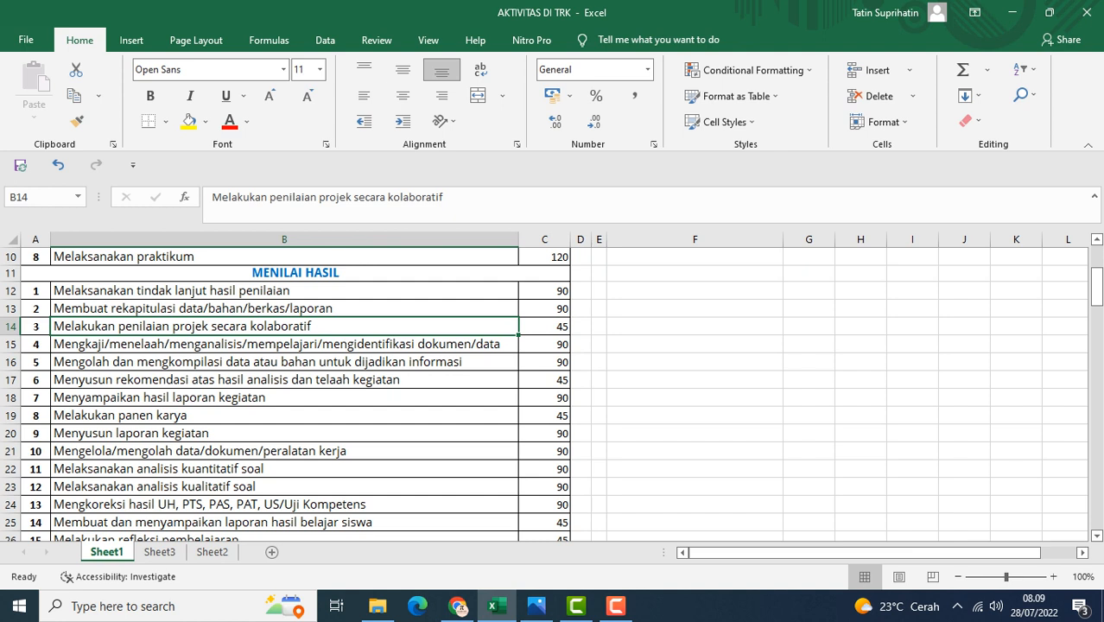
pyautogui.click(285, 343)
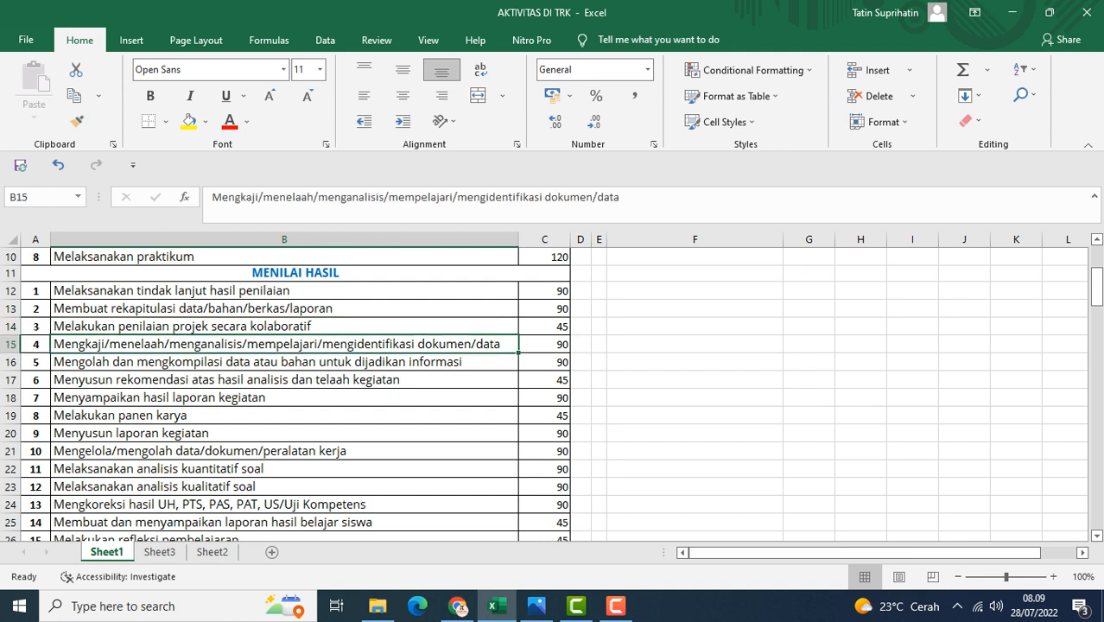
pyautogui.click(284, 362)
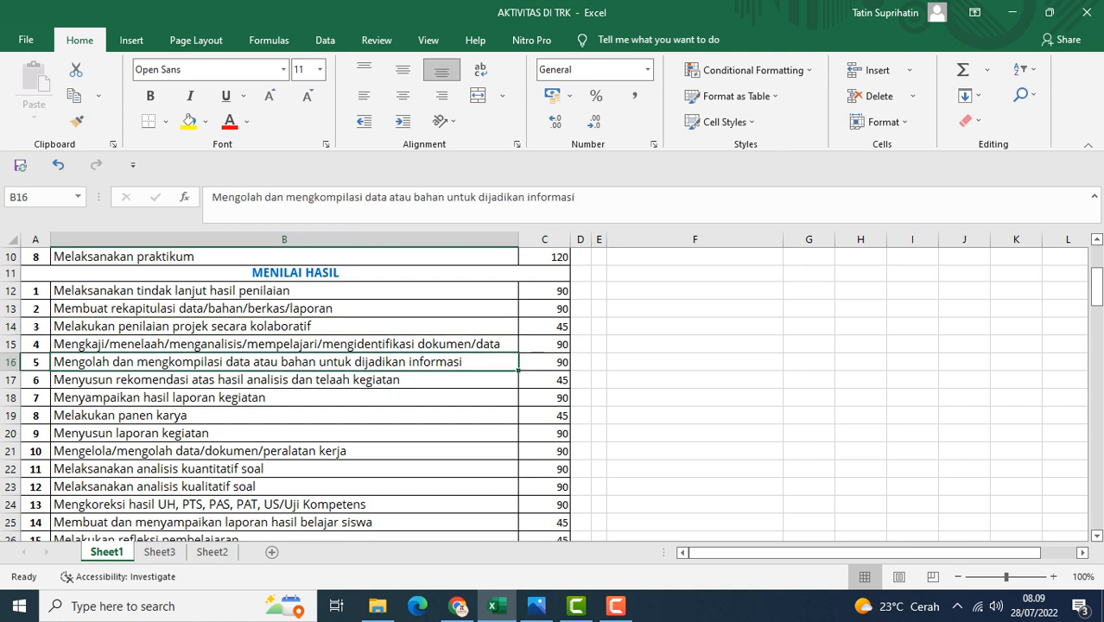
pyautogui.scroll(-1, 553, 395)
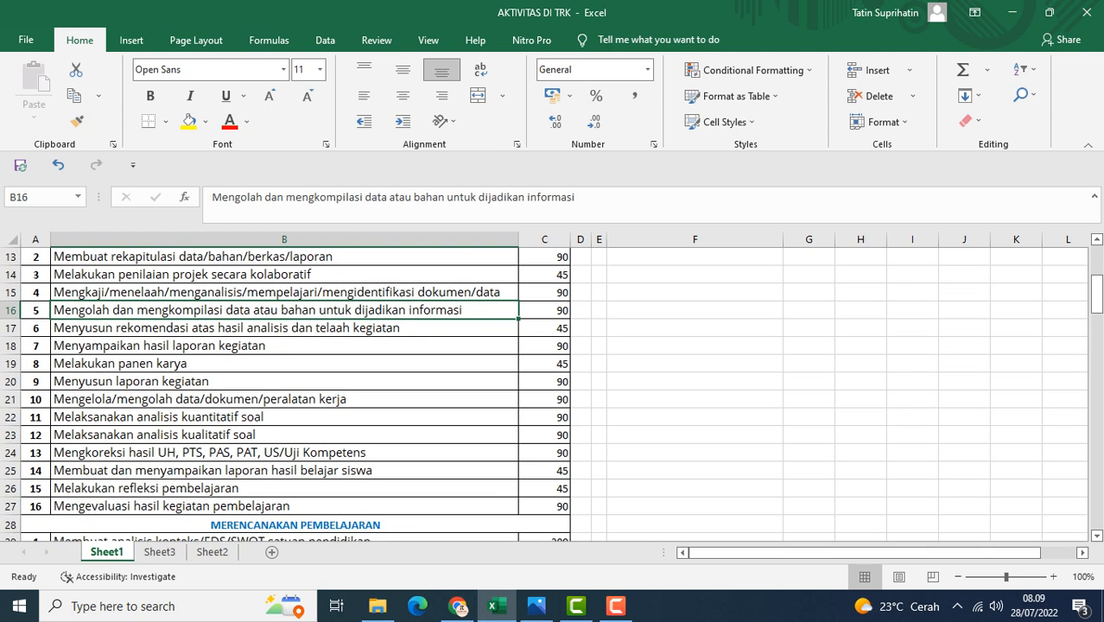
pyautogui.click(284, 329)
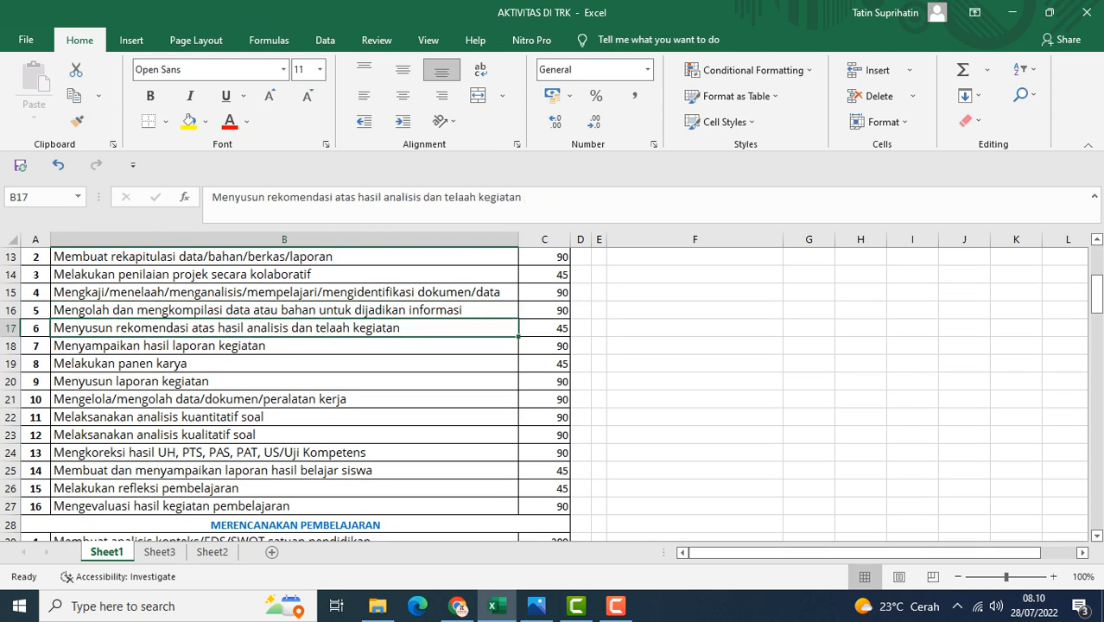
pyautogui.click(285, 345)
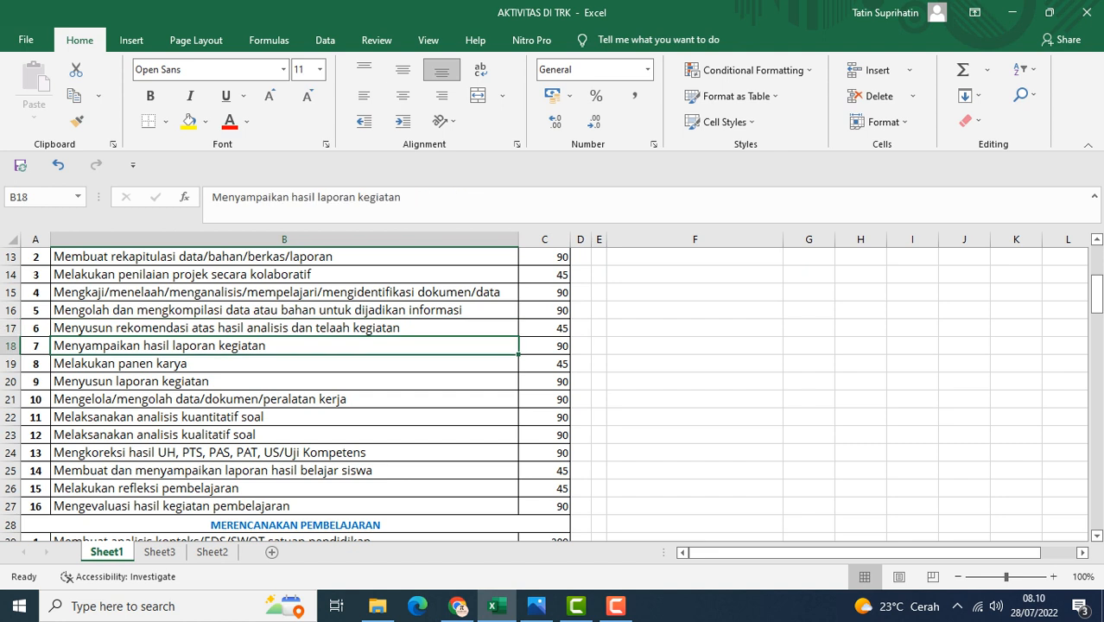
pyautogui.click(284, 364)
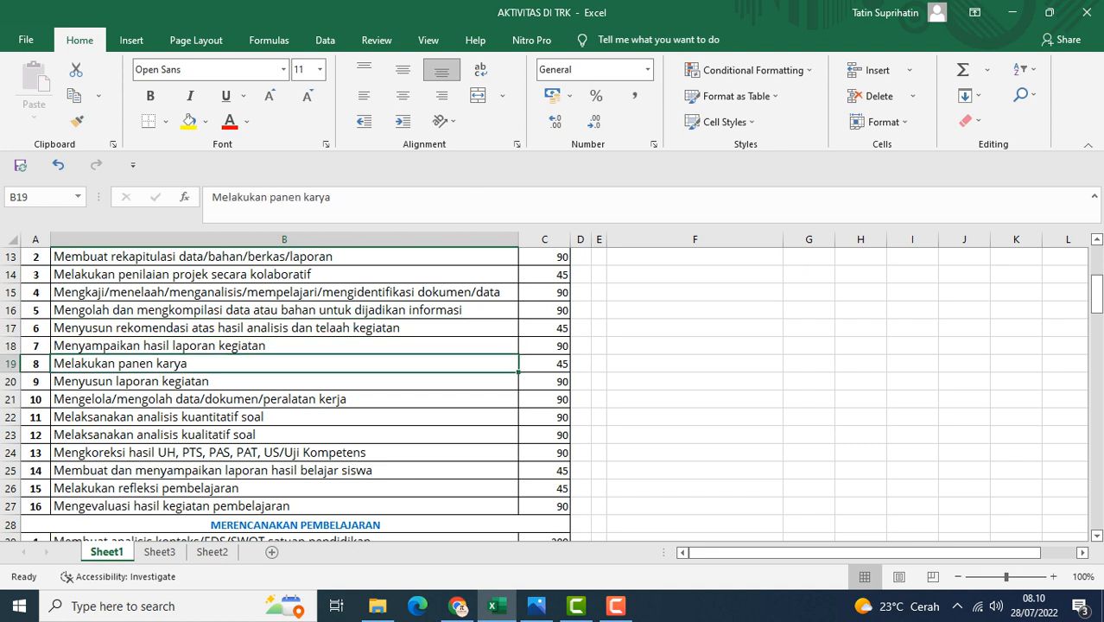
pyautogui.click(285, 381)
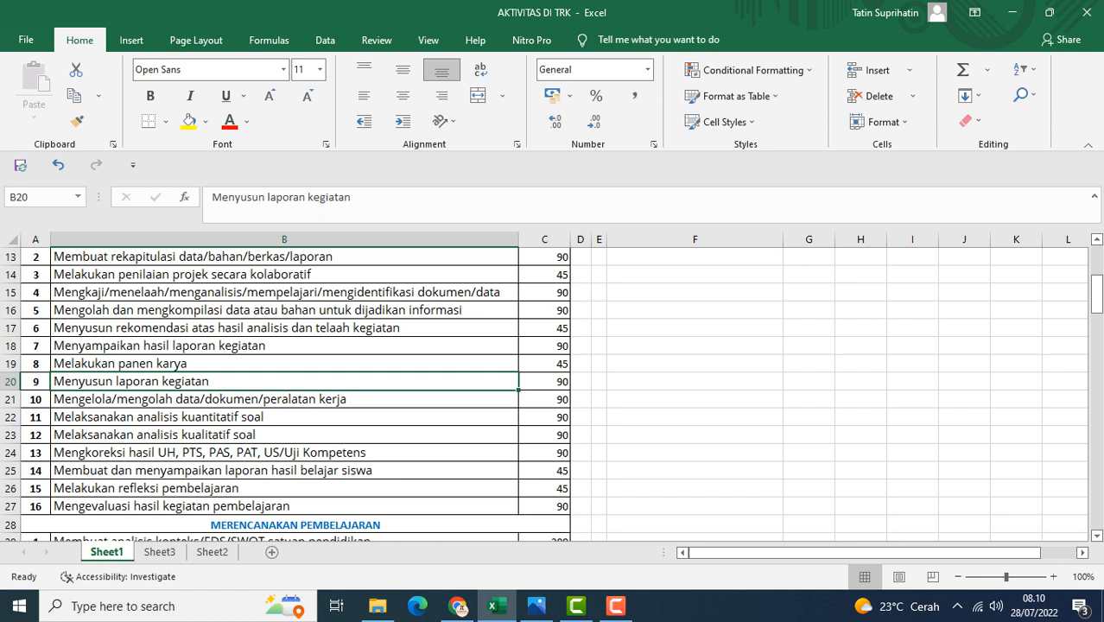
pyautogui.click(284, 417)
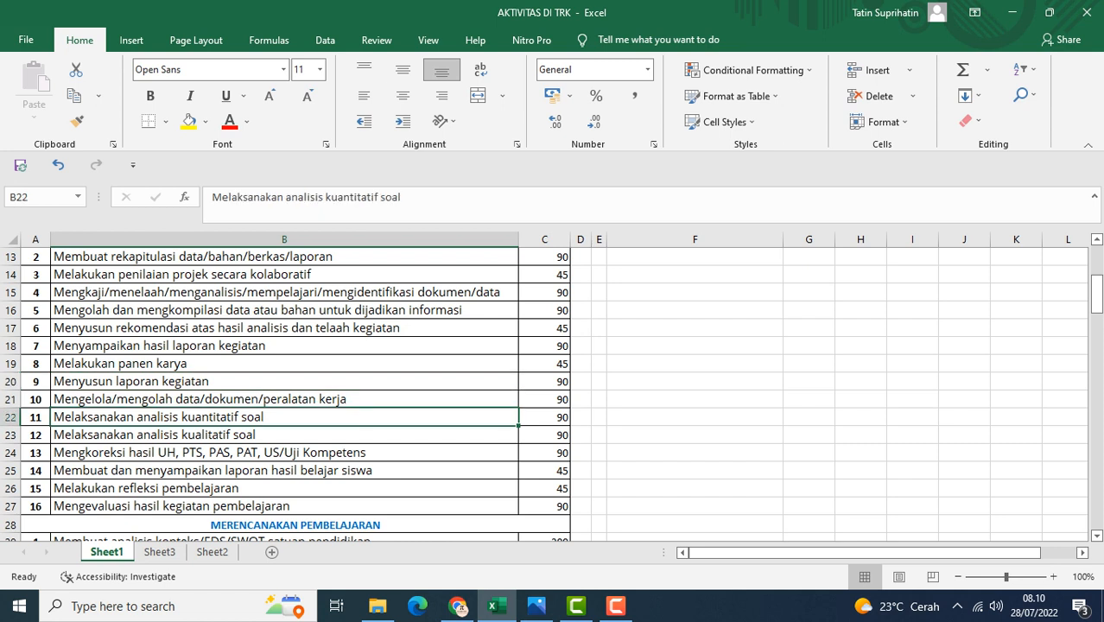
pyautogui.click(284, 399)
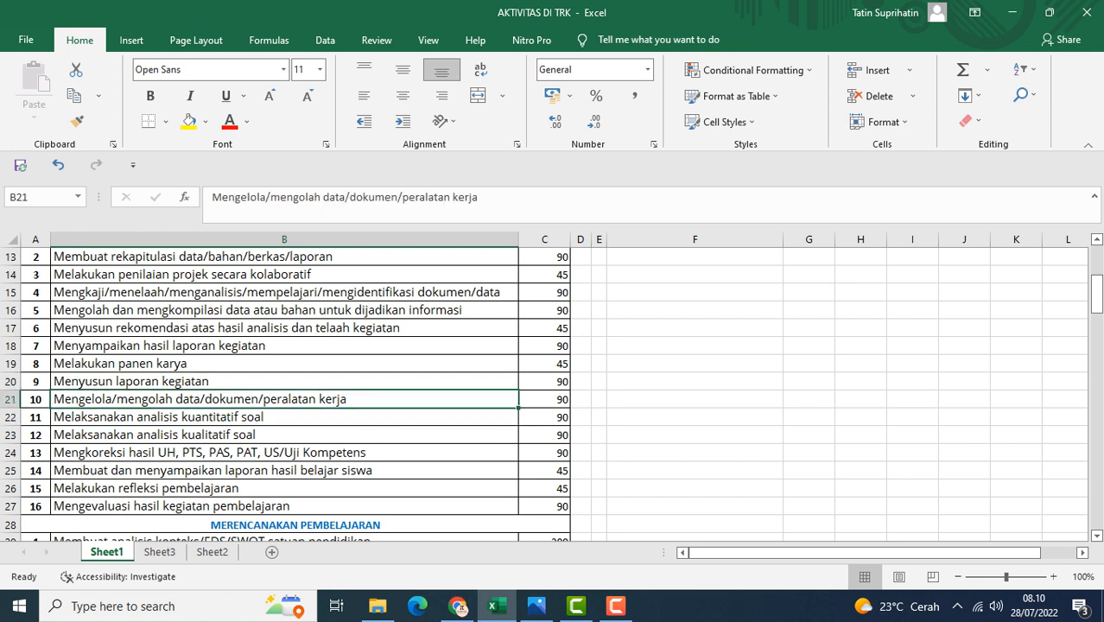
pyautogui.click(285, 417)
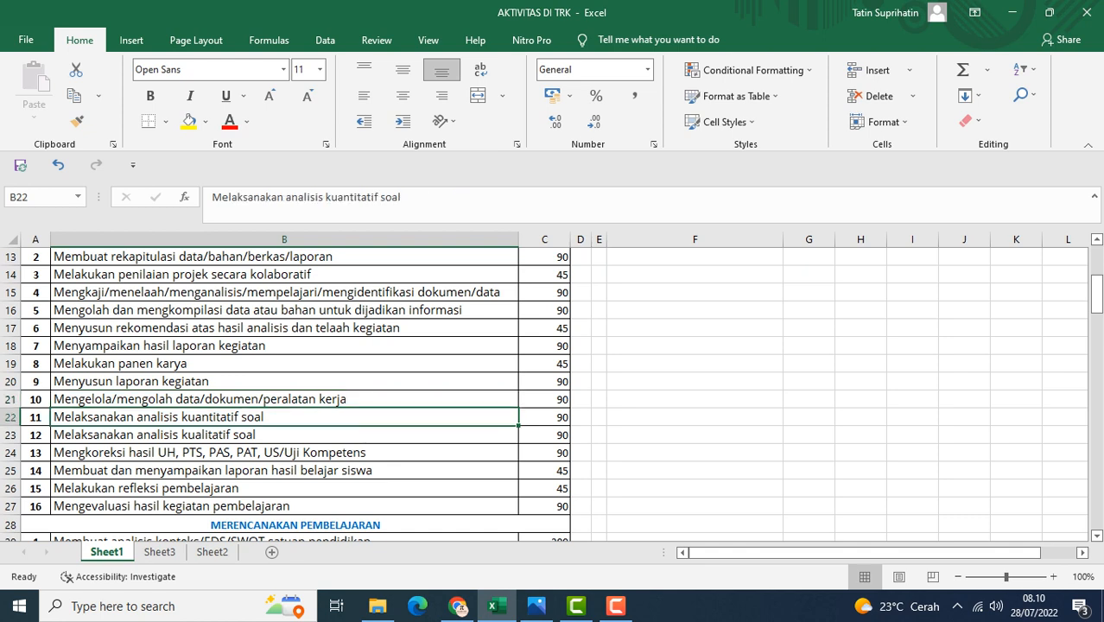
pyautogui.click(284, 434)
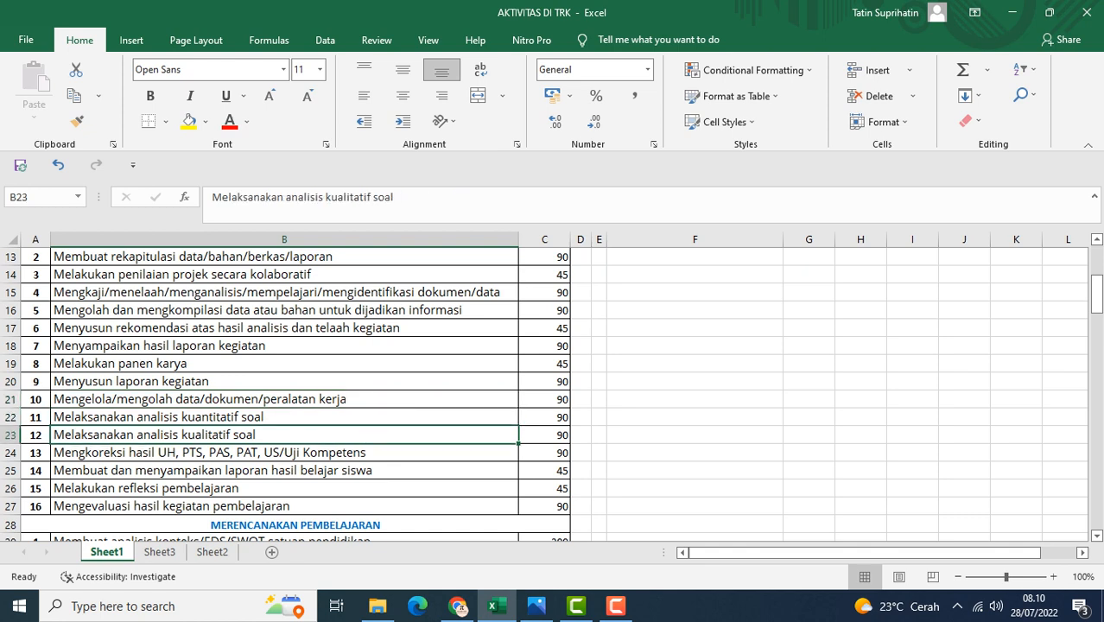
pyautogui.scroll(-1, 284, 399)
pyautogui.click(284, 399)
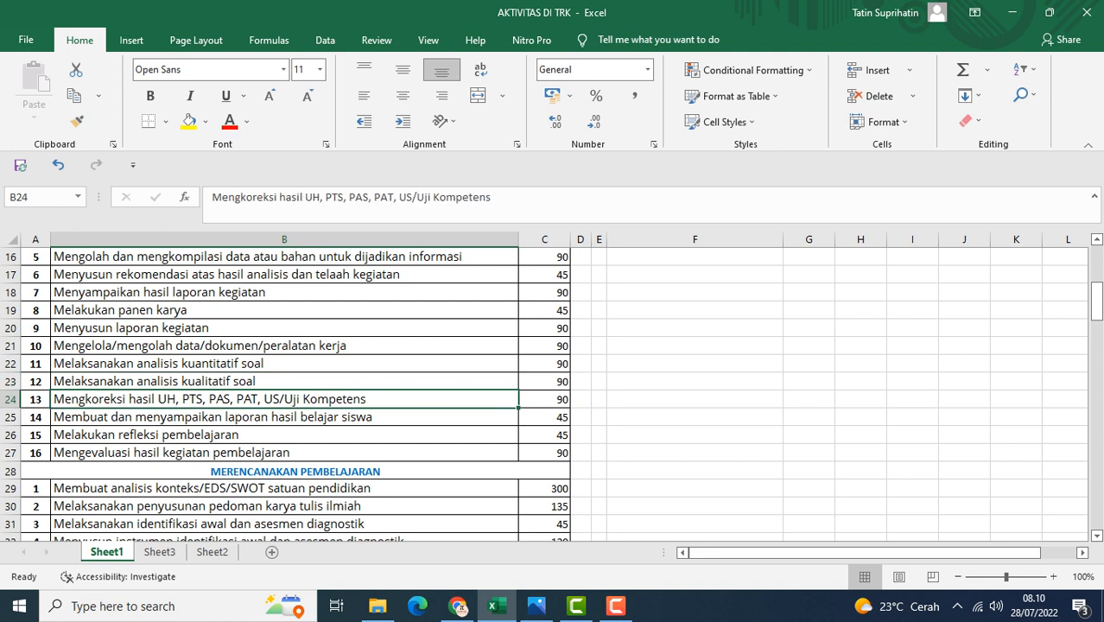
pyautogui.click(285, 417)
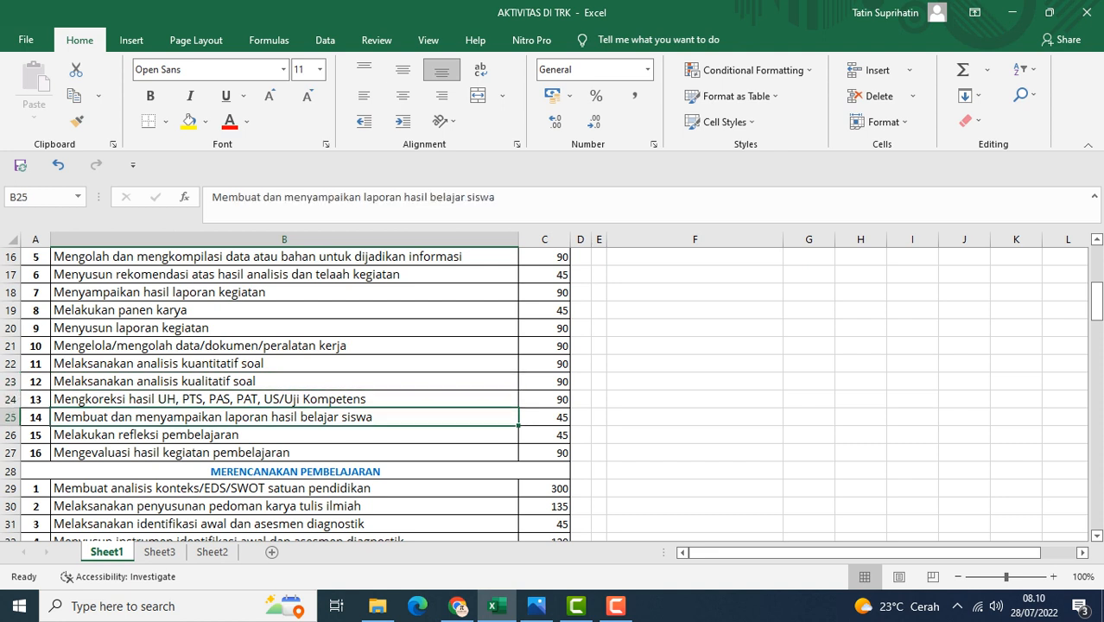
pyautogui.click(284, 435)
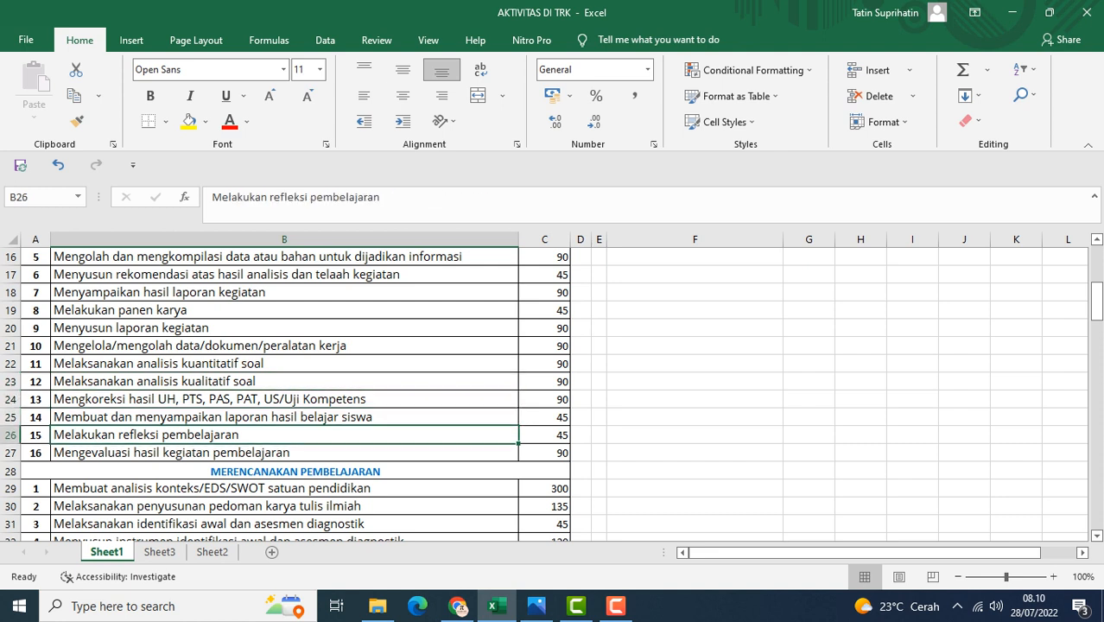
pyautogui.click(284, 452)
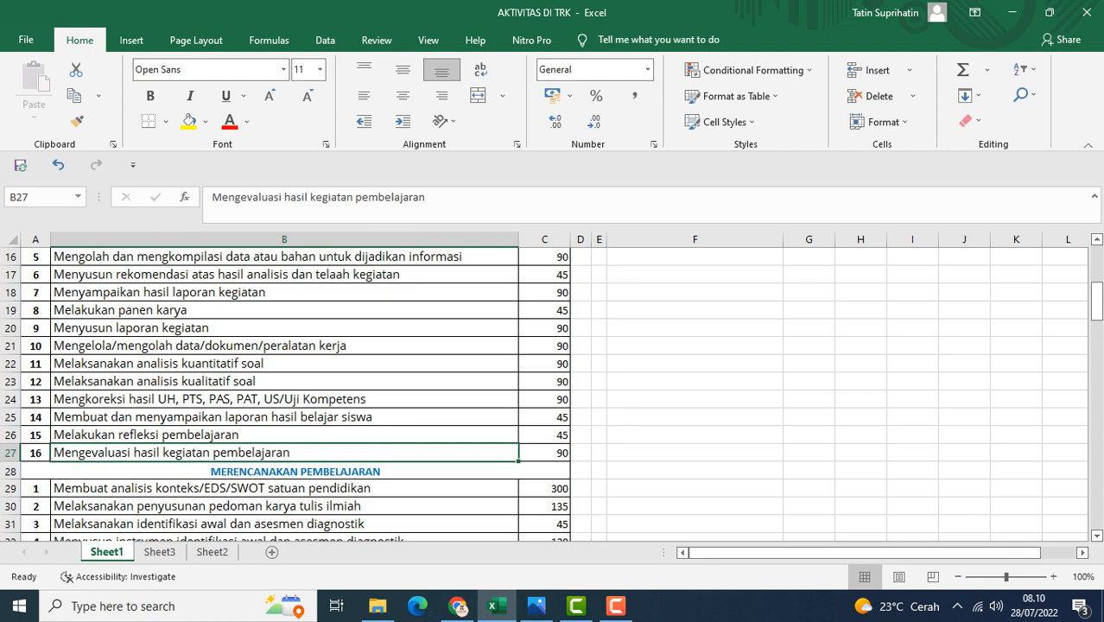
# Scroll to the MERENCANAKAN PEMBELAJARAN section and step through its first activity rows and their minutes
pyautogui.scroll(3, 553, 395)
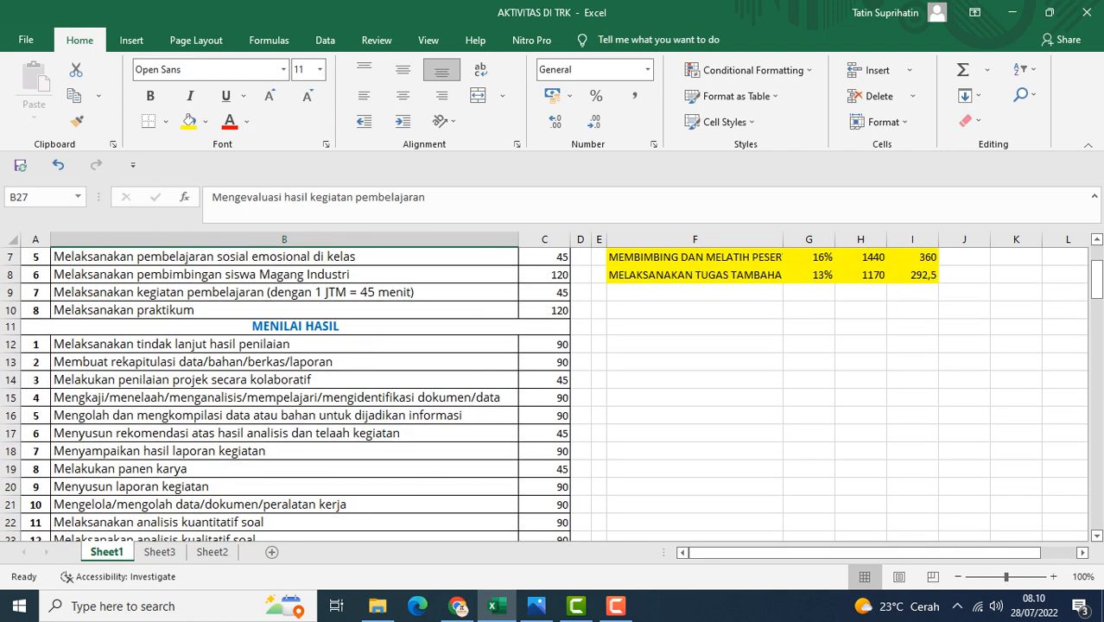
pyautogui.scroll(-2, 553, 395)
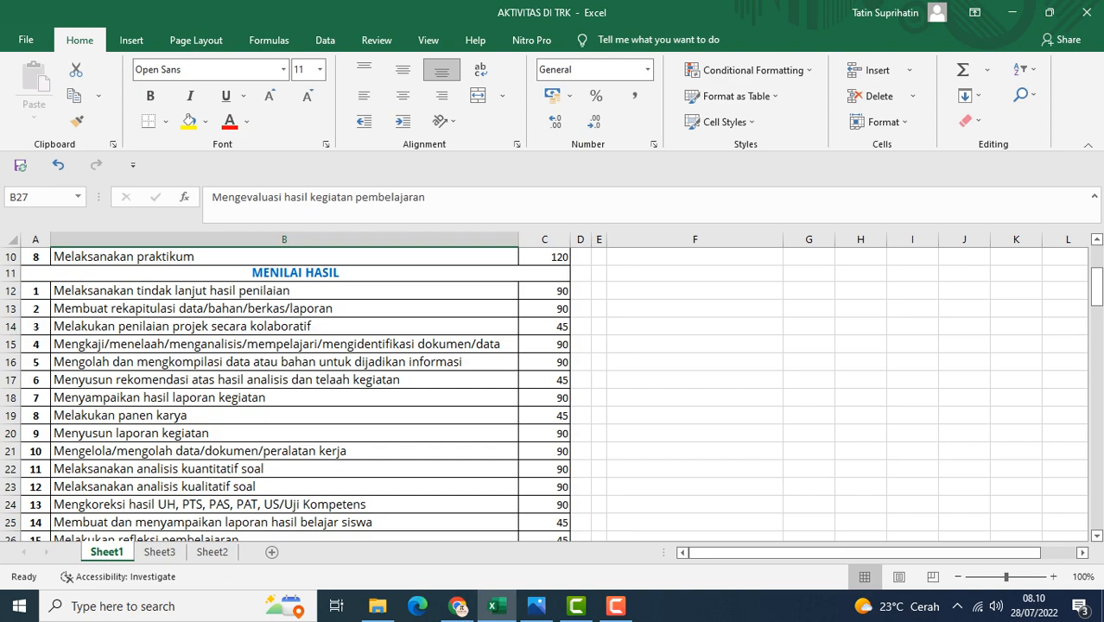
pyautogui.scroll(-4, 553, 395)
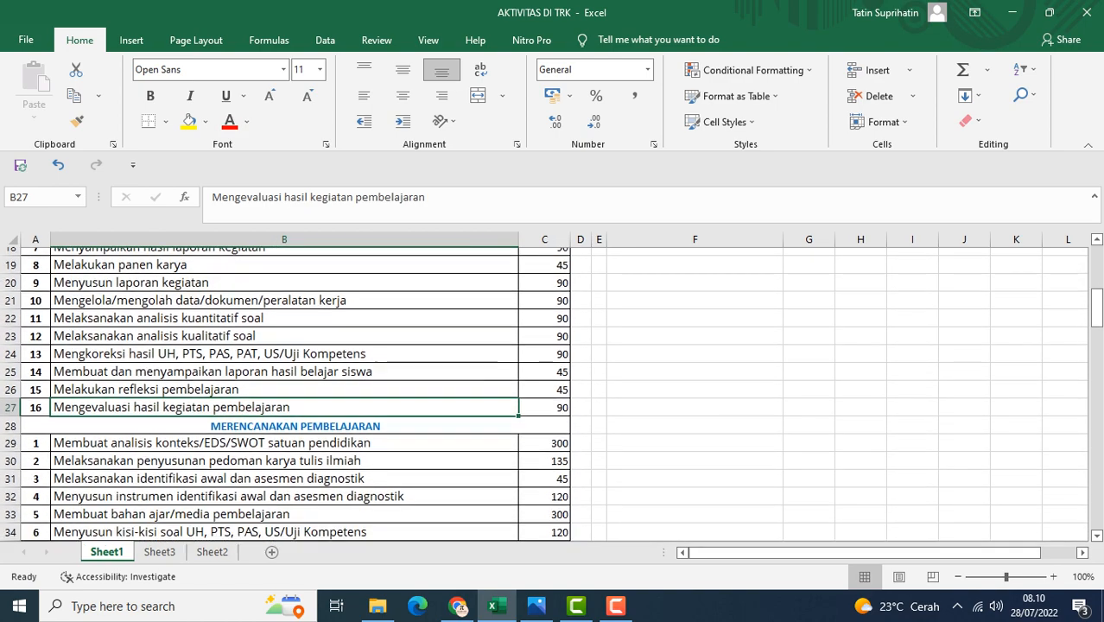
pyautogui.scroll(-5, 552, 395)
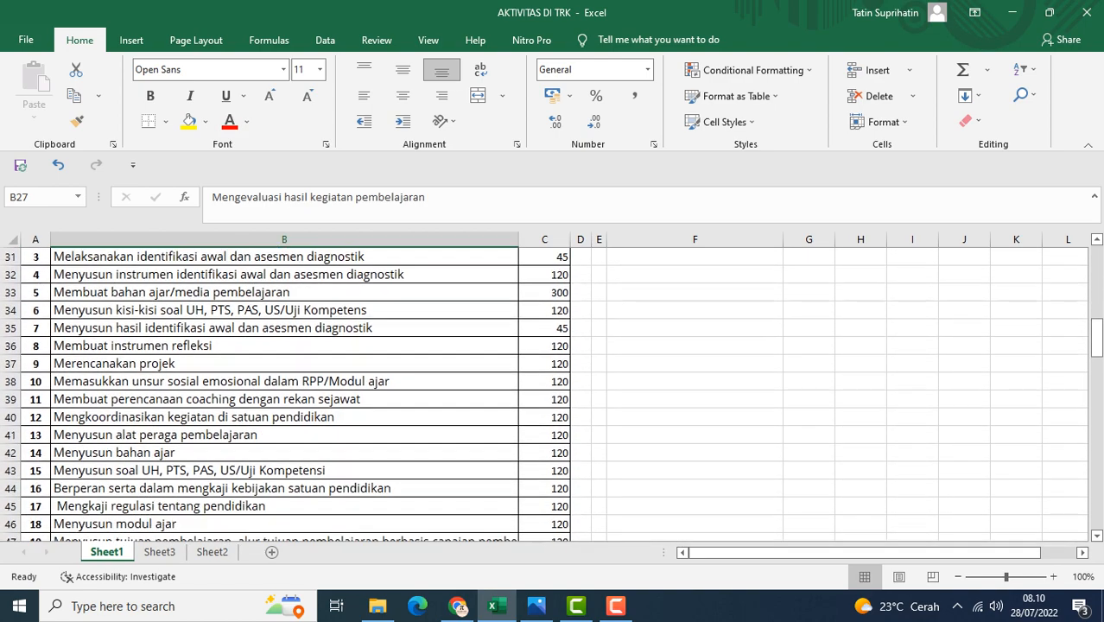
pyautogui.scroll(3, 553, 394)
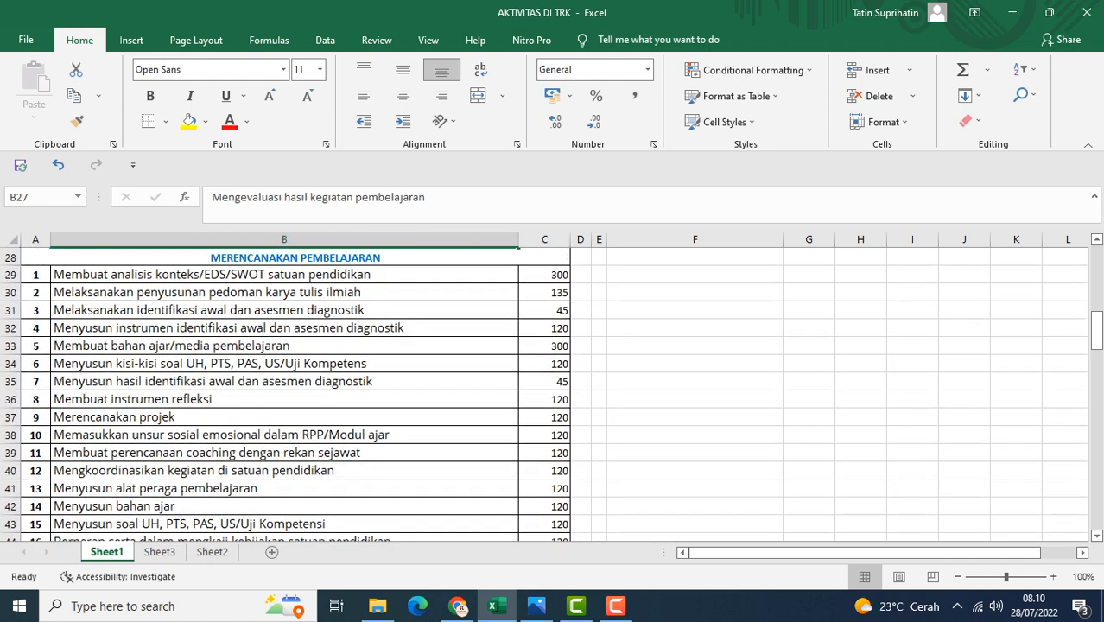
pyautogui.click(284, 329)
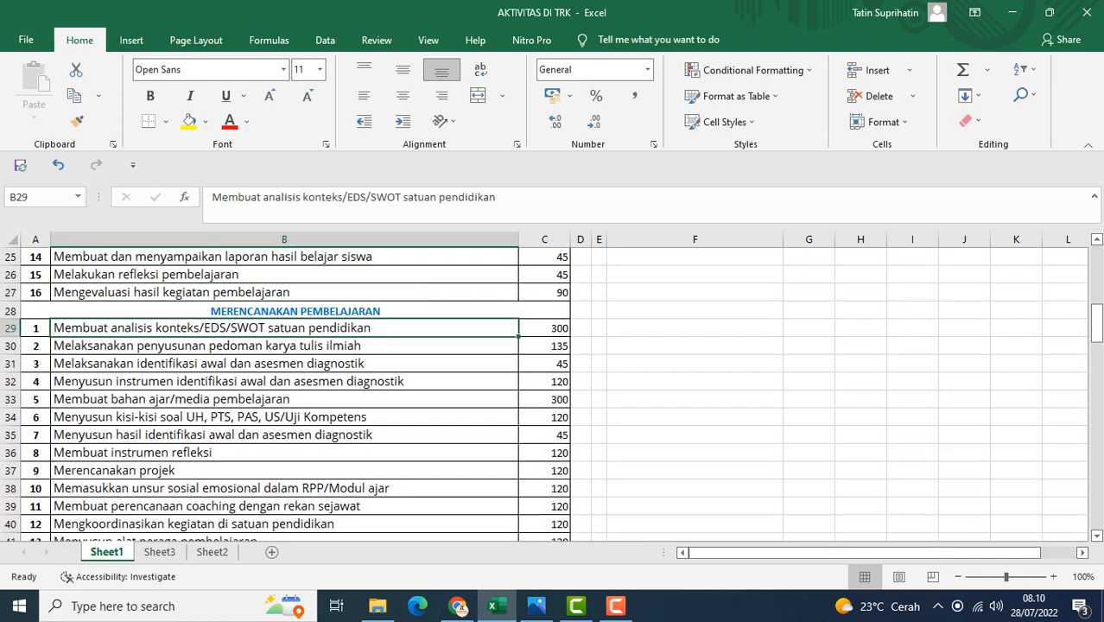
pyautogui.click(284, 345)
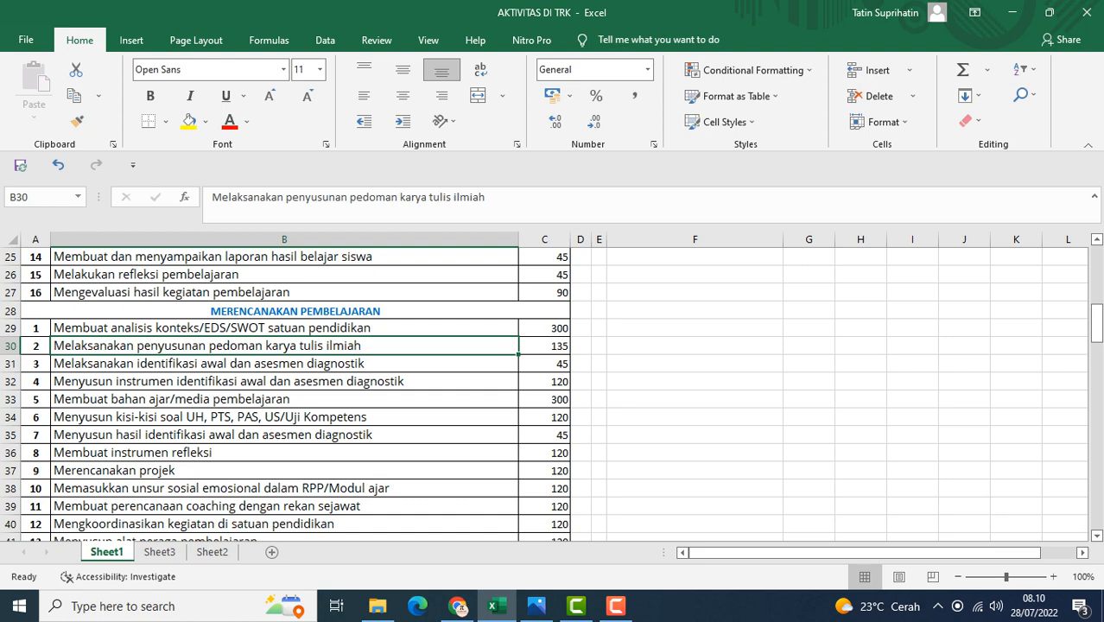
pyautogui.click(284, 363)
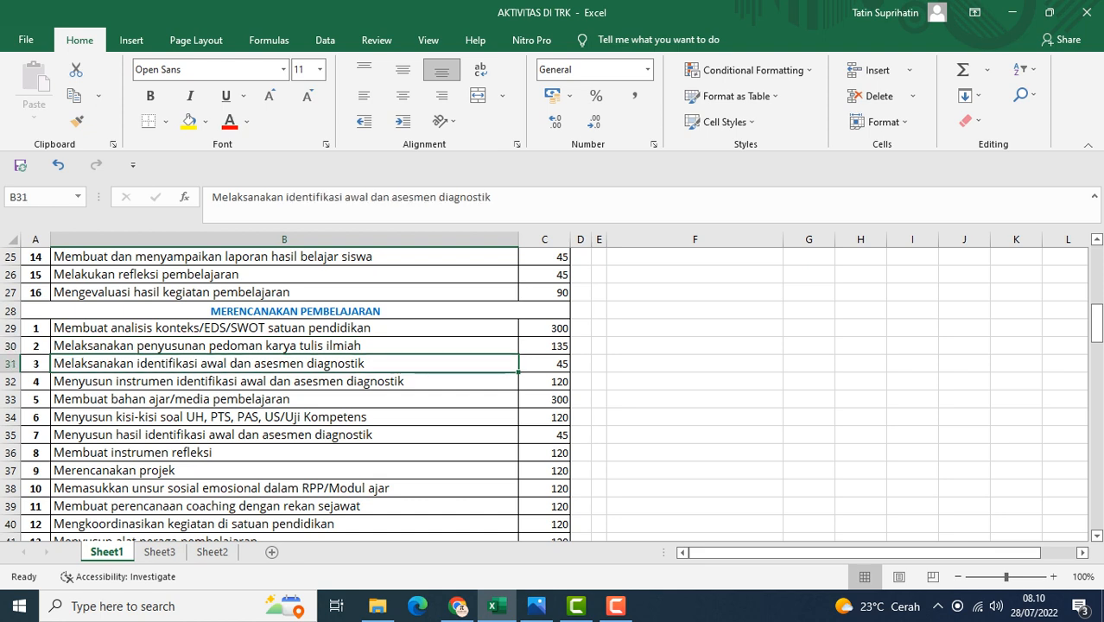
pyautogui.click(285, 381)
pyautogui.scroll(-1, 284, 381)
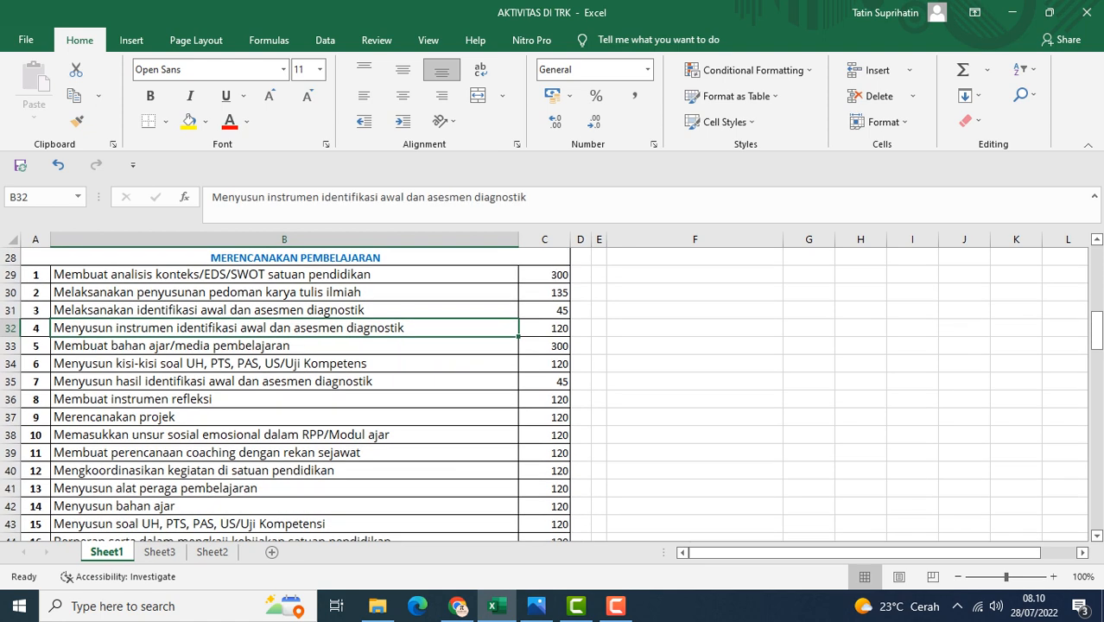
pyautogui.click(285, 345)
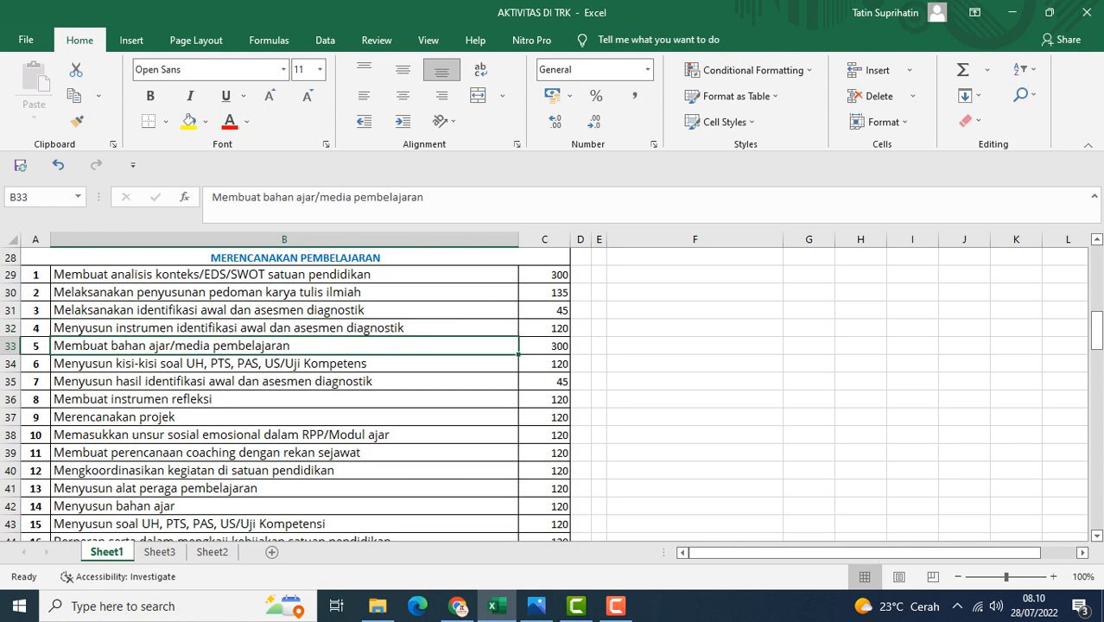
pyautogui.click(284, 364)
pyautogui.click(284, 381)
pyautogui.scroll(-1, 284, 381)
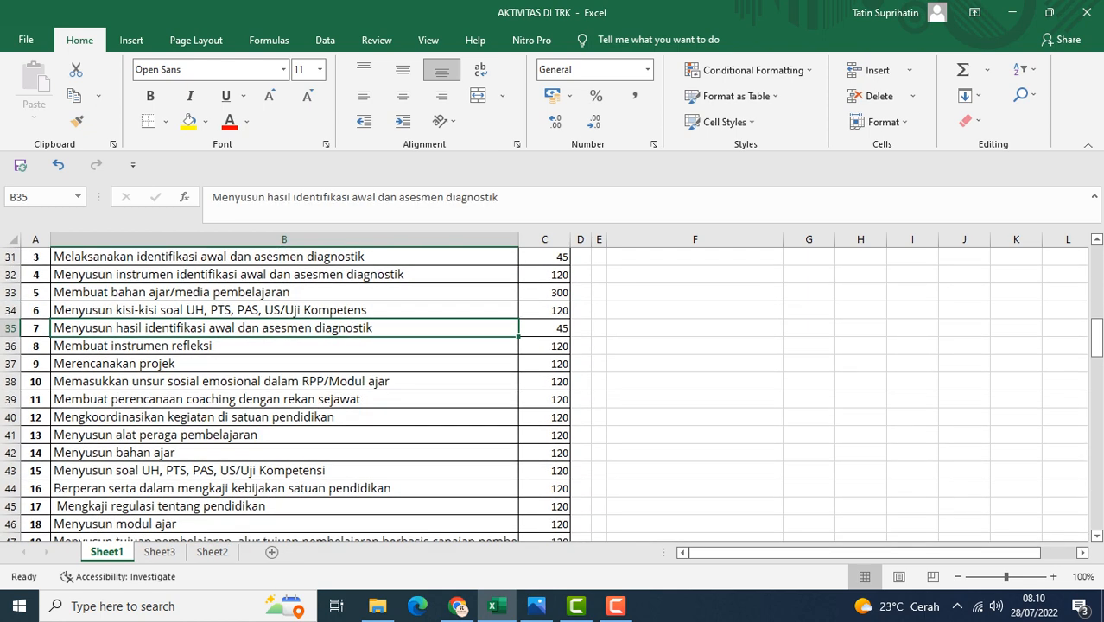
# Continue stepping through the remaining MERENCANAKAN PEMBELAJARAN rows down toward the MEMBIMBING DAN MELATIH PESERTA DIDIK section
pyautogui.click(285, 345)
pyautogui.click(285, 364)
pyautogui.scroll(-1, 285, 364)
pyautogui.click(284, 328)
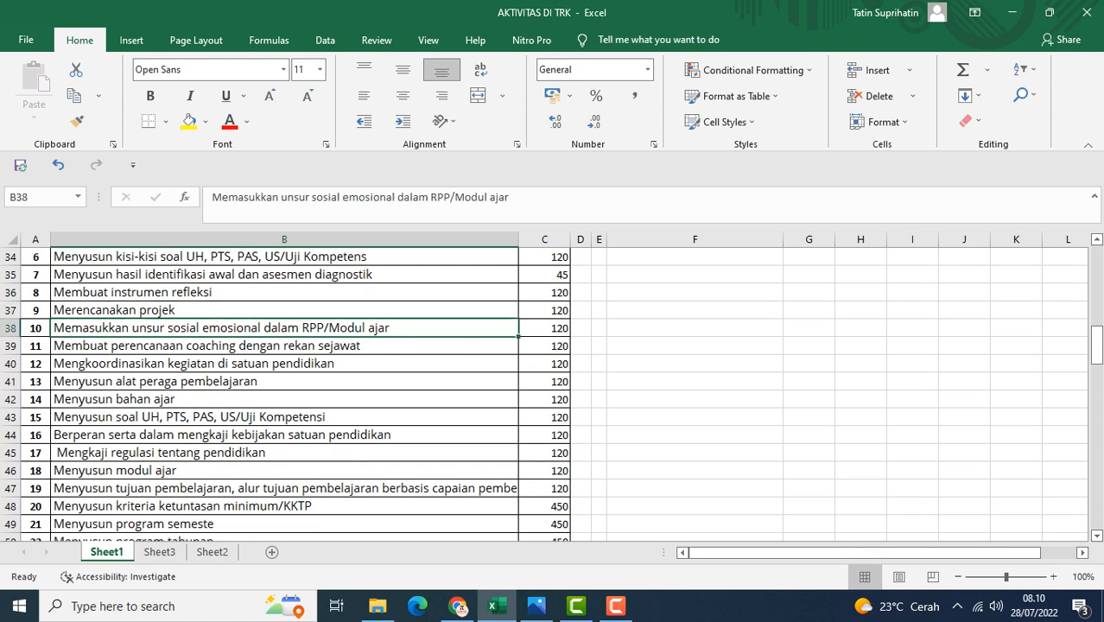
pyautogui.click(284, 346)
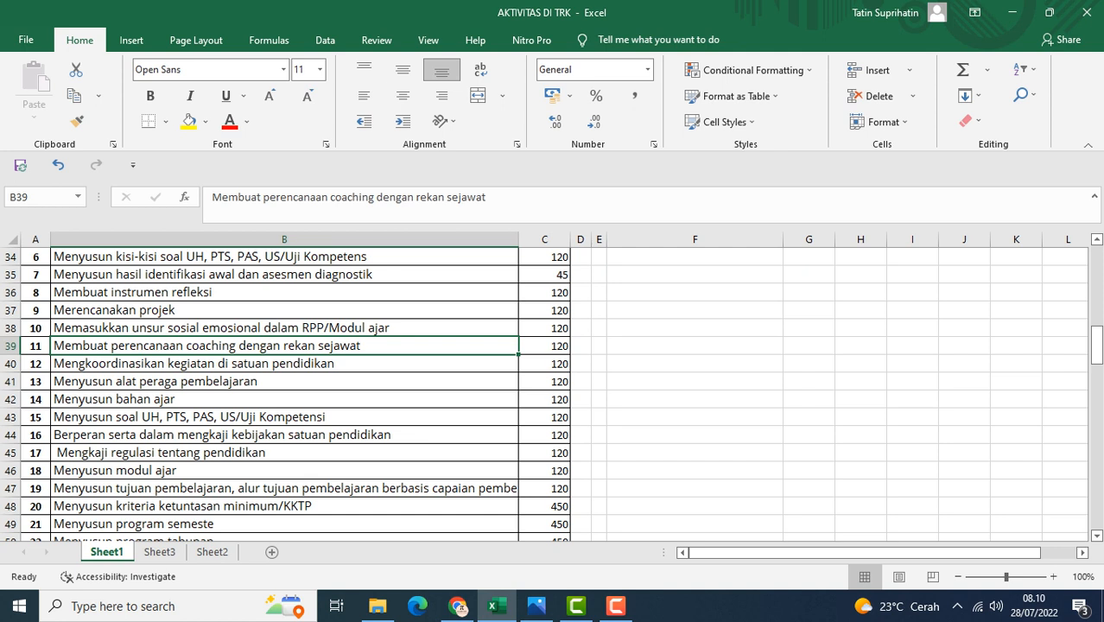
pyautogui.click(285, 363)
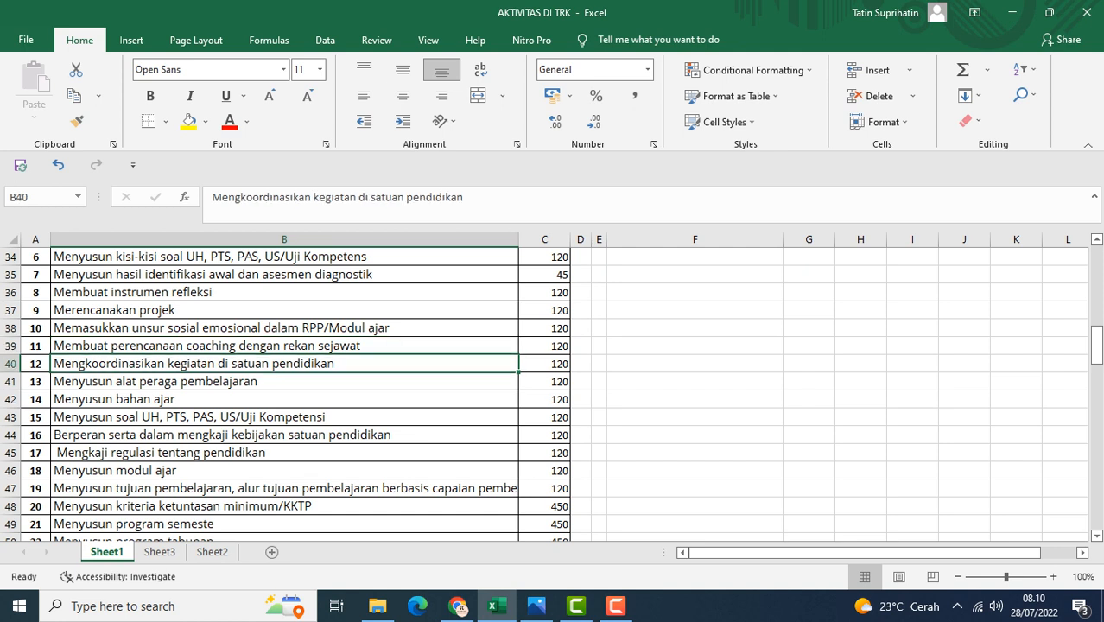
pyautogui.click(284, 382)
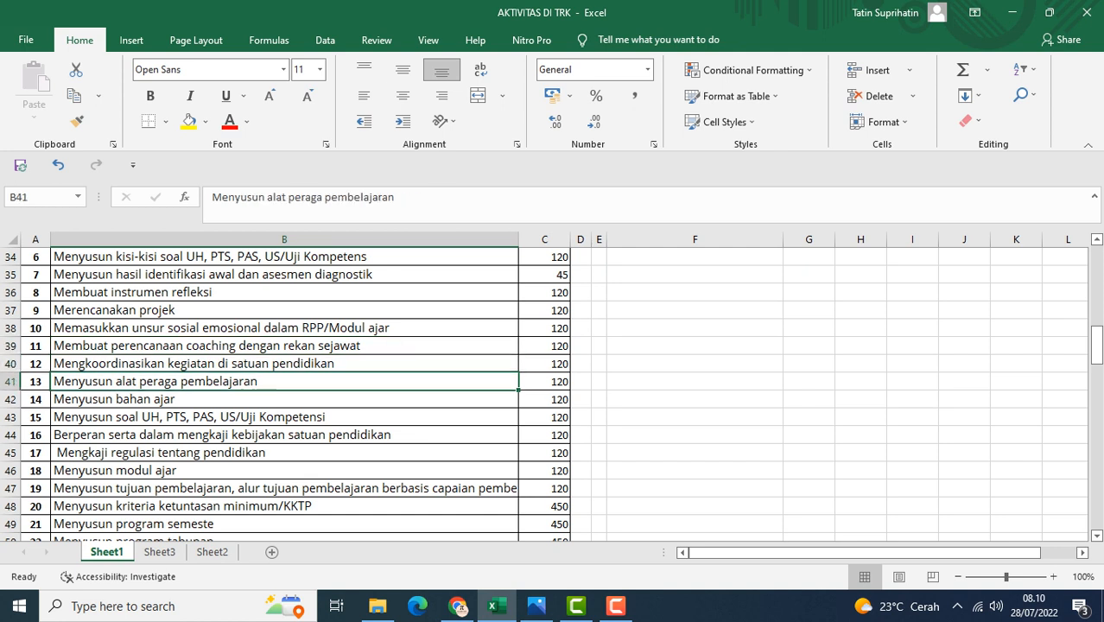
pyautogui.scroll(-1, 544, 395)
pyautogui.click(284, 345)
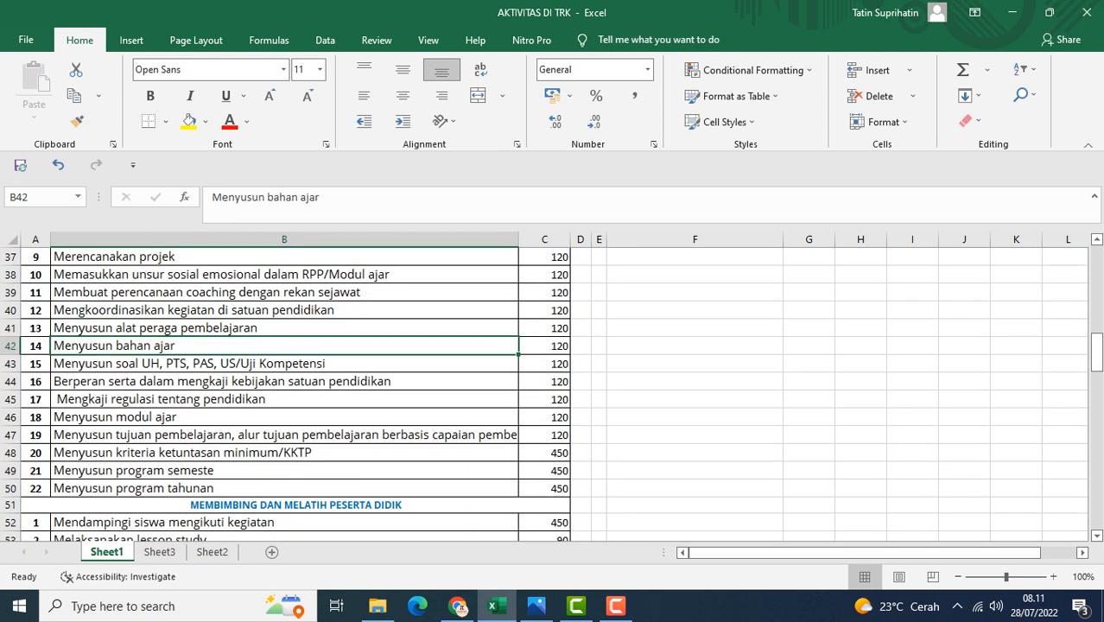
pyautogui.scroll(-1, 544, 395)
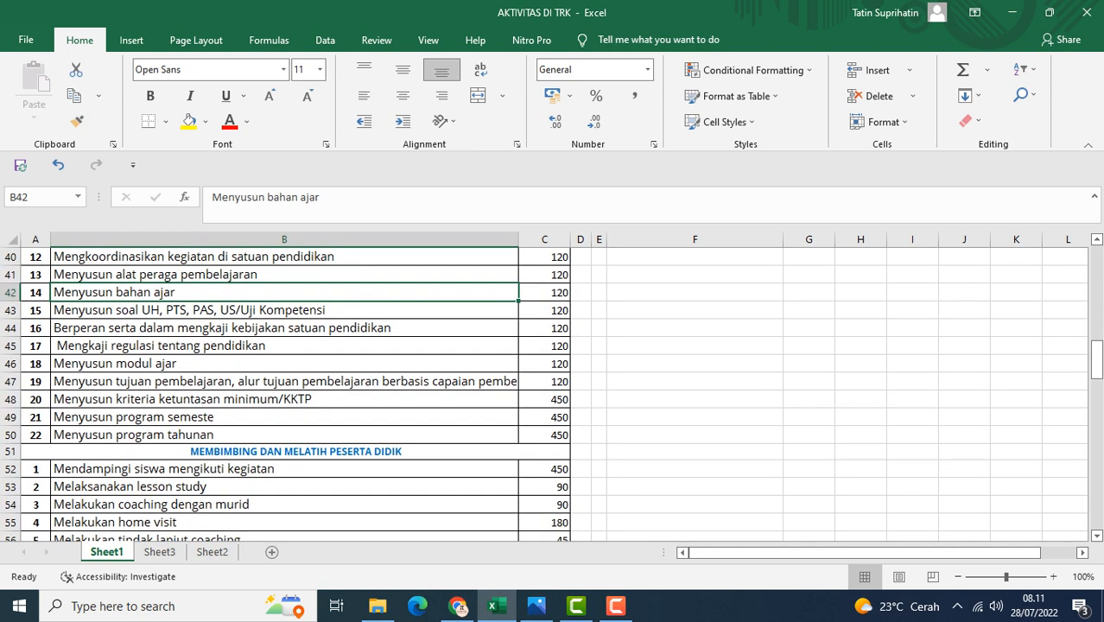
pyautogui.click(284, 328)
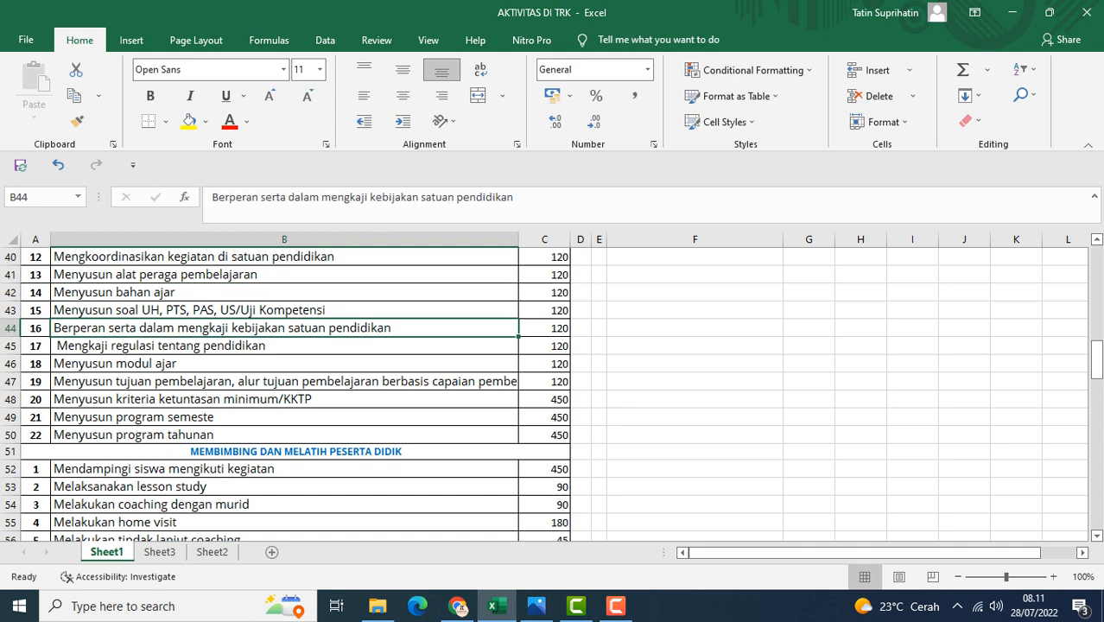
# Step through the final MERENCANAKAN PEMBELAJARAN rows, through Menyusun program tahunan, checking each task's minutes
pyautogui.click(284, 345)
pyautogui.scroll(-1, 544, 395)
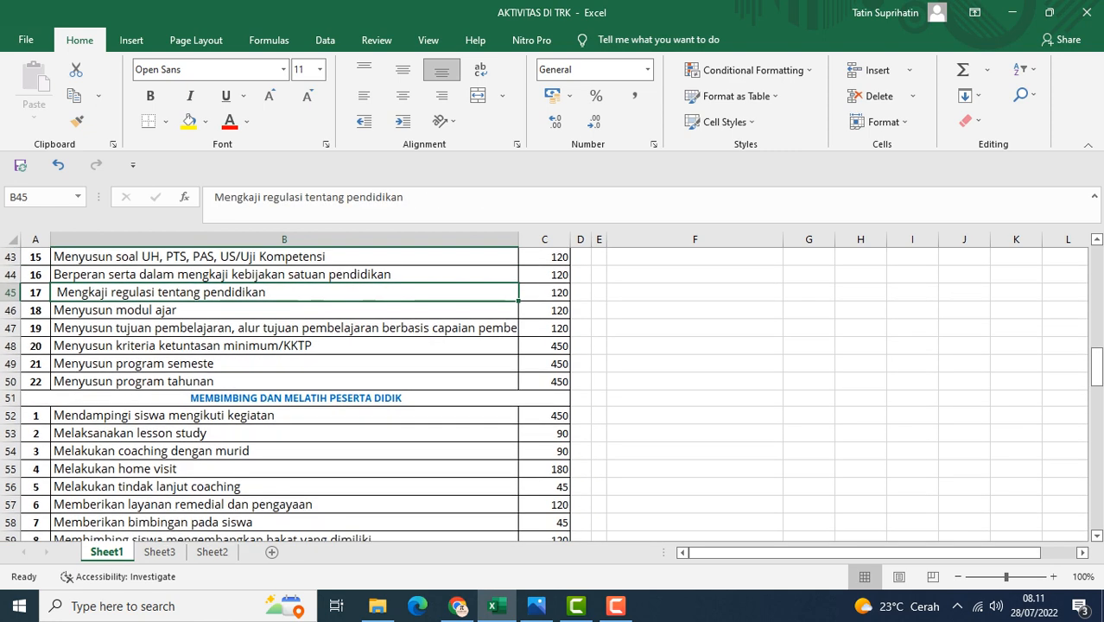
pyautogui.click(284, 310)
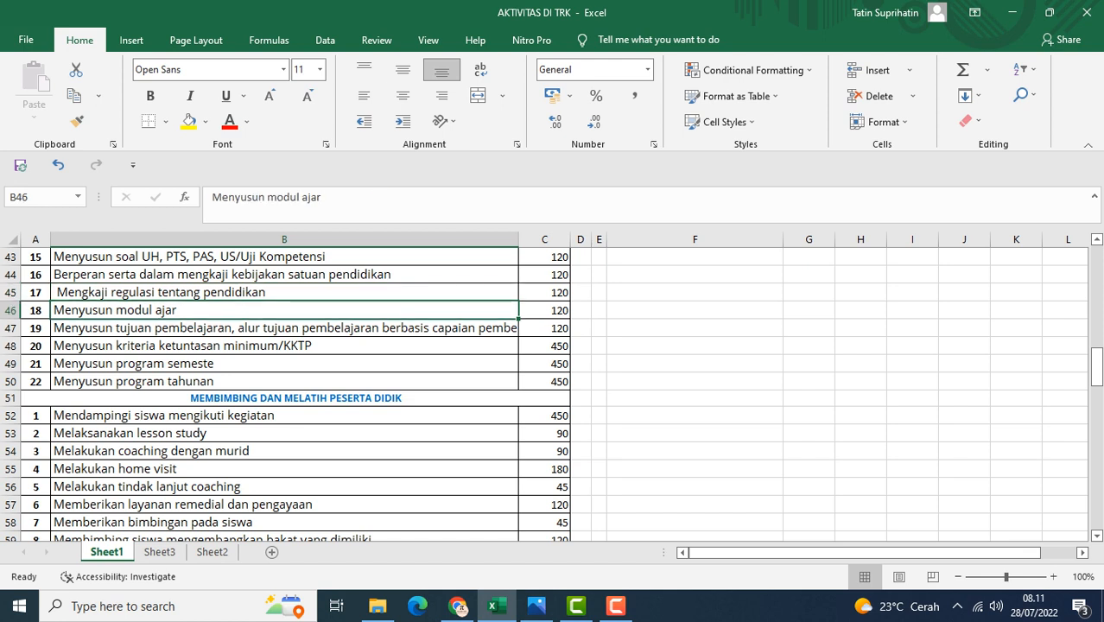
pyautogui.click(284, 328)
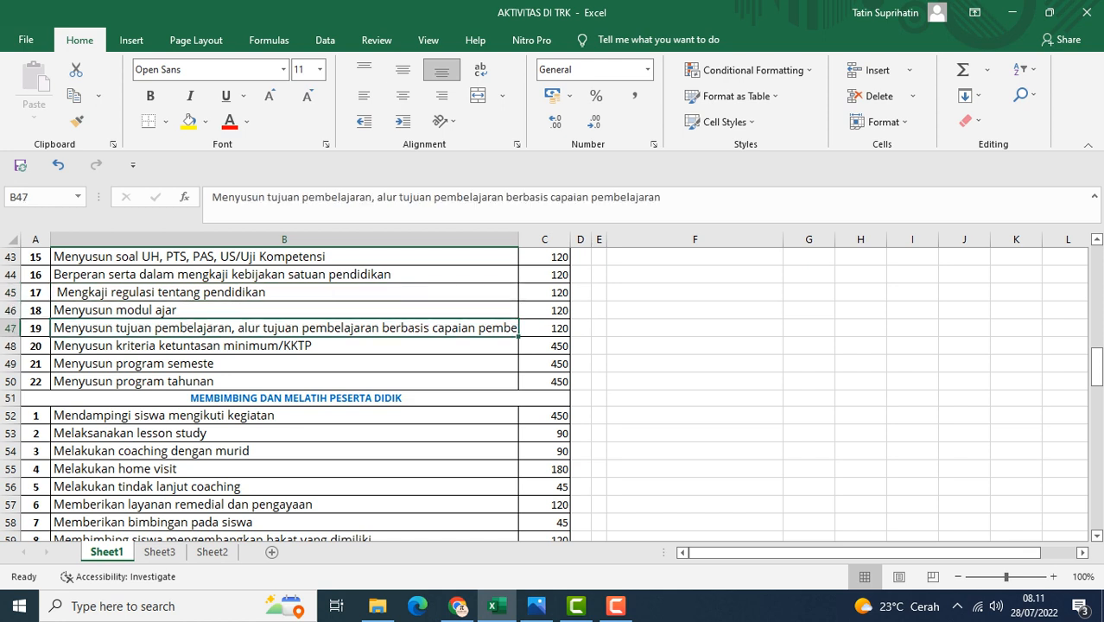
pyautogui.click(285, 345)
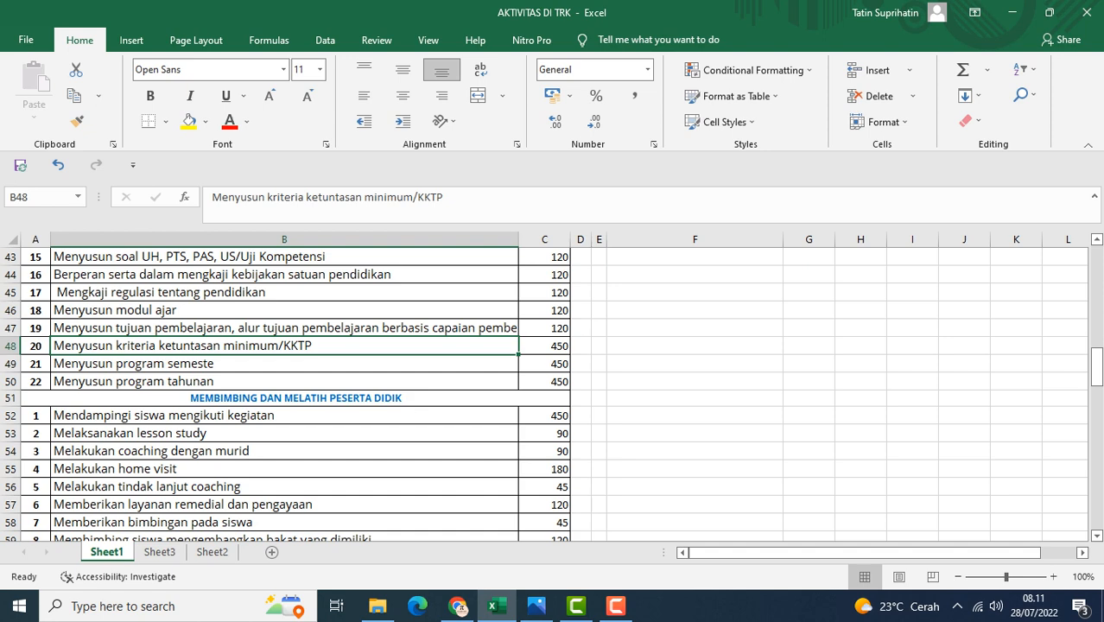
pyautogui.click(284, 363)
pyautogui.scroll(-1, 284, 364)
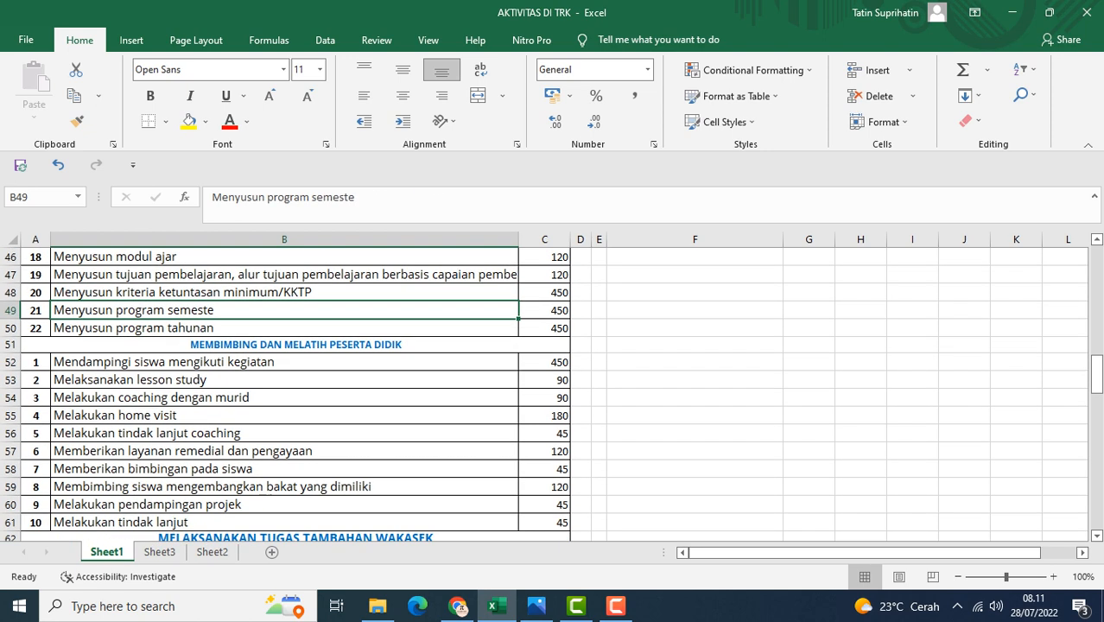
pyautogui.click(284, 328)
pyautogui.scroll(7, 285, 388)
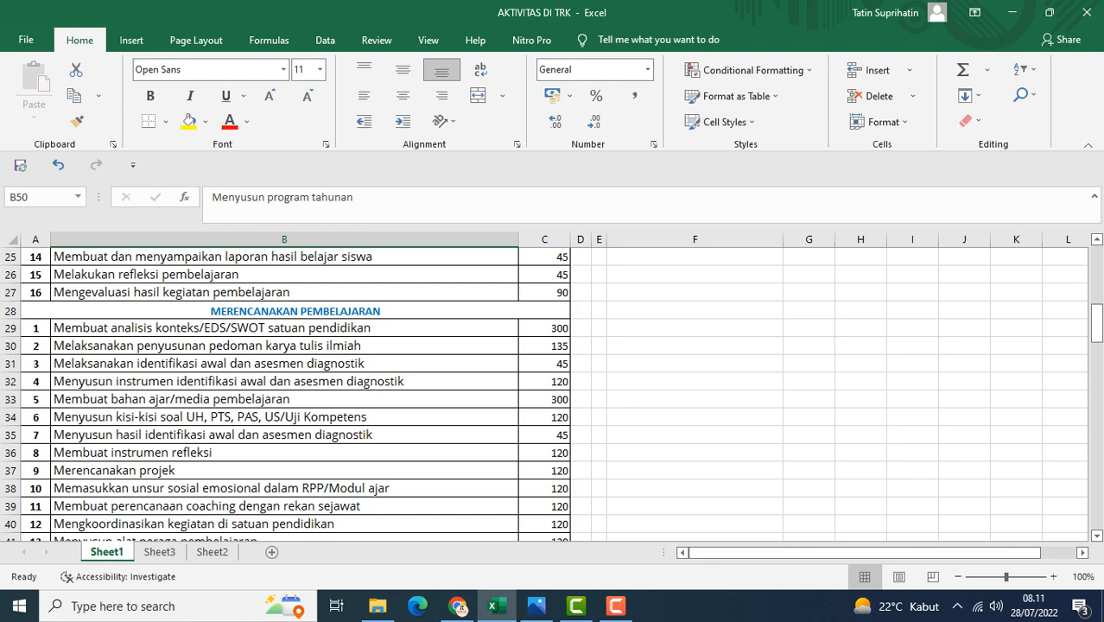
# Step through the MEMBIMBING DAN MELATIH PESERTA DIDIK heading and its activity rows to review each task and its minutes
pyautogui.scroll(-7, 553, 394)
pyautogui.scroll(-1, 553, 389)
pyautogui.click(295, 291)
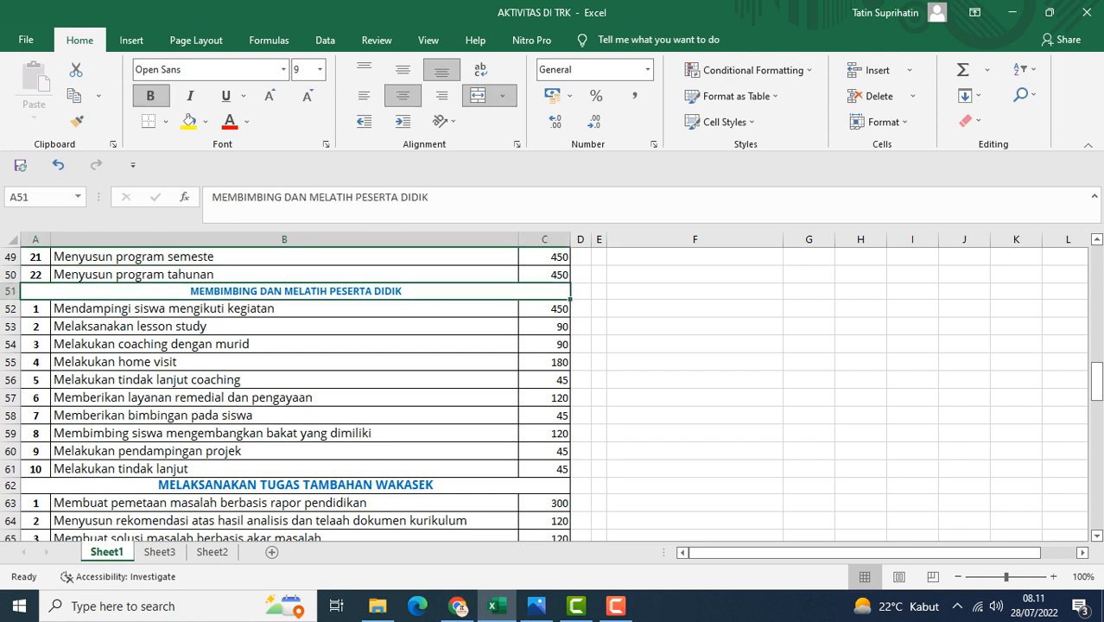
pyautogui.click(285, 309)
pyautogui.click(284, 327)
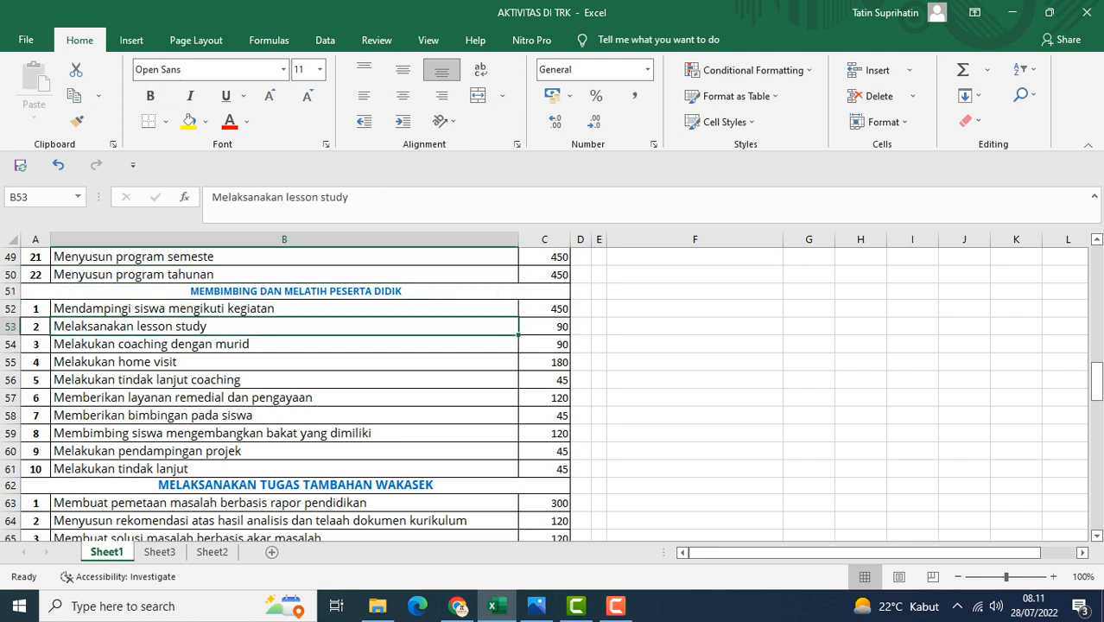
pyautogui.click(284, 344)
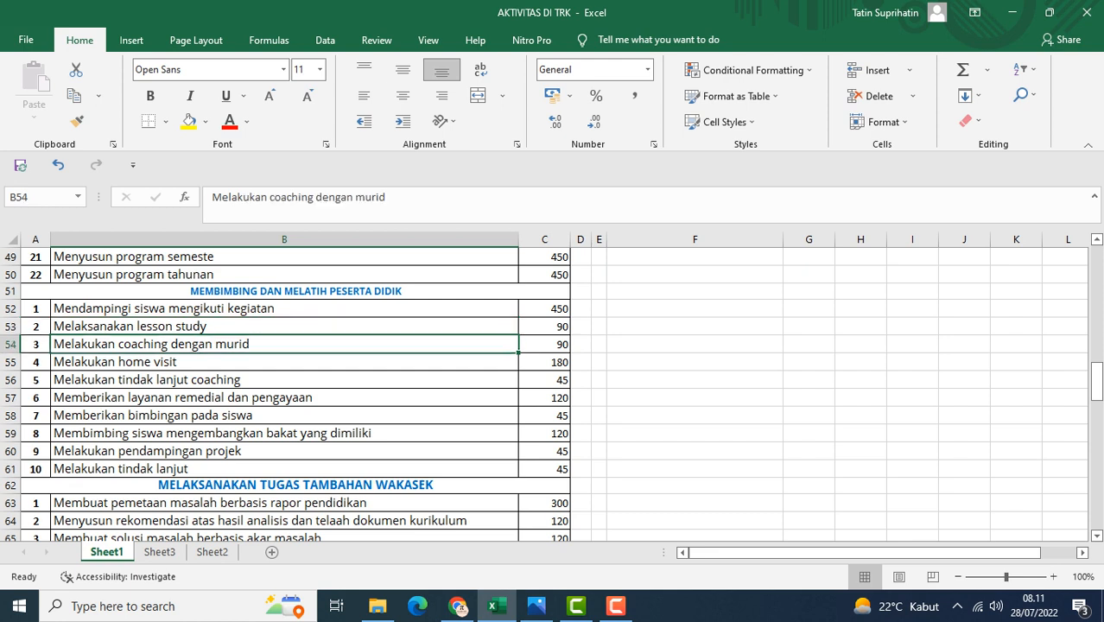
pyautogui.click(284, 362)
pyautogui.click(284, 380)
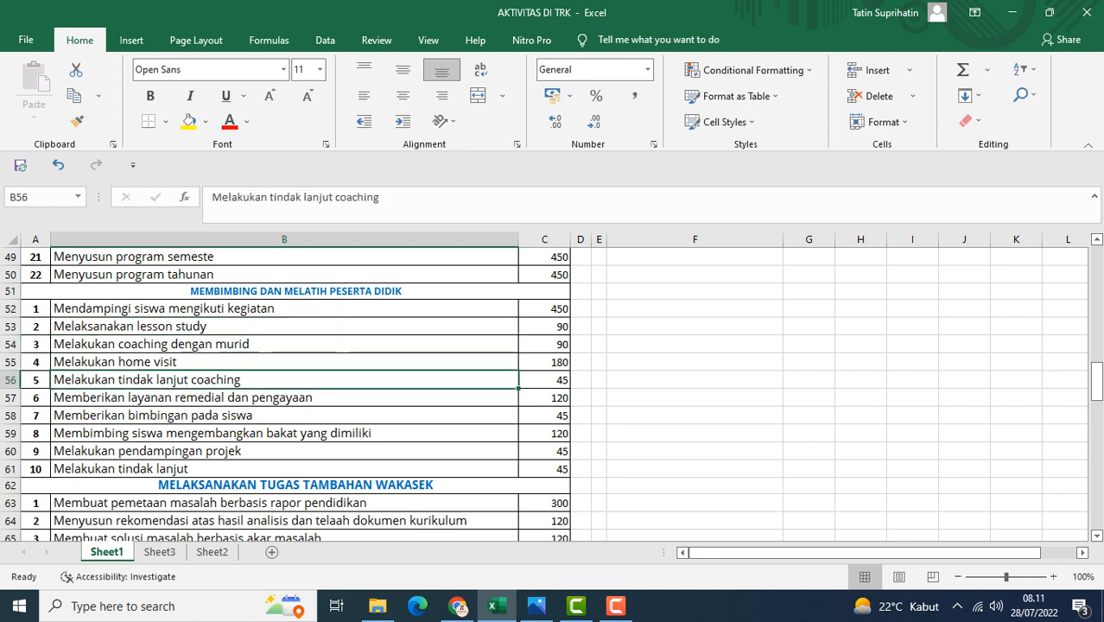
pyautogui.click(284, 398)
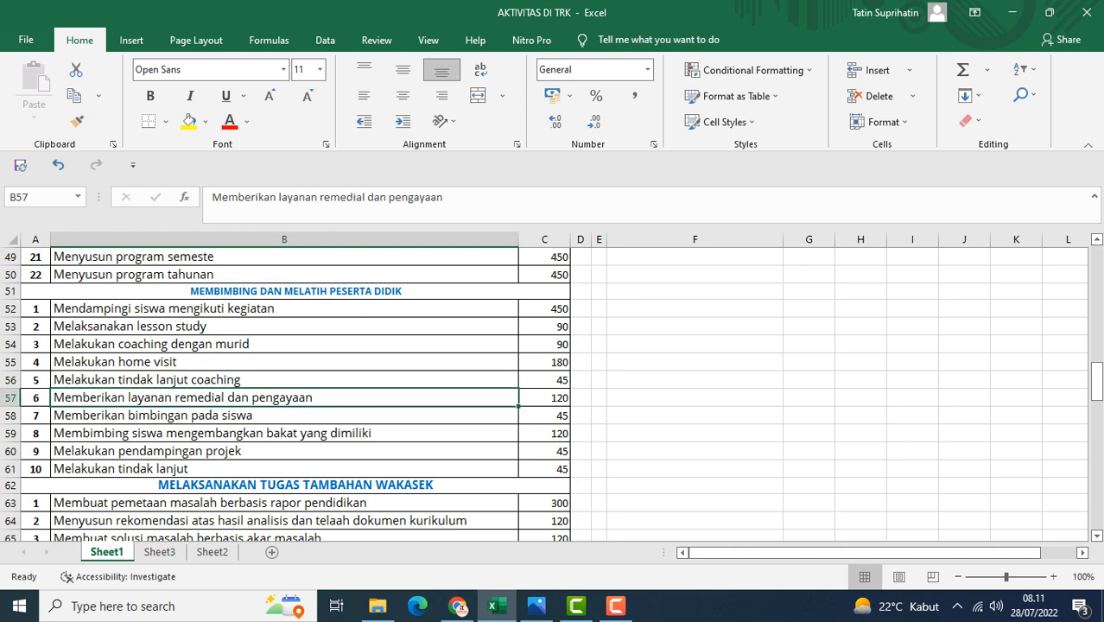
pyautogui.scroll(-1, 285, 397)
pyautogui.click(284, 363)
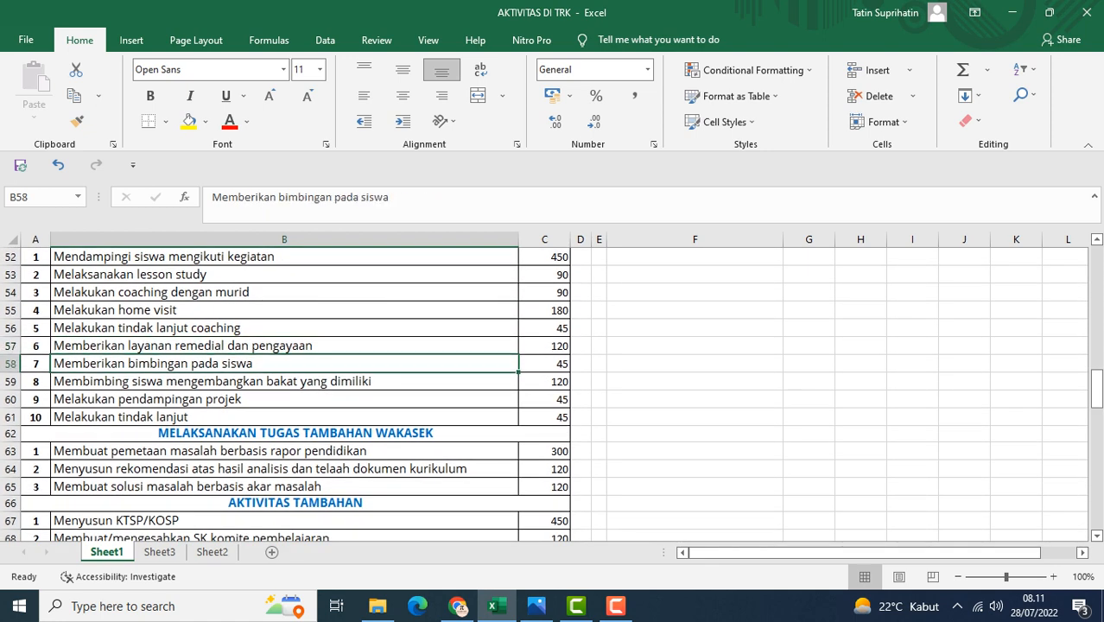
pyautogui.click(284, 381)
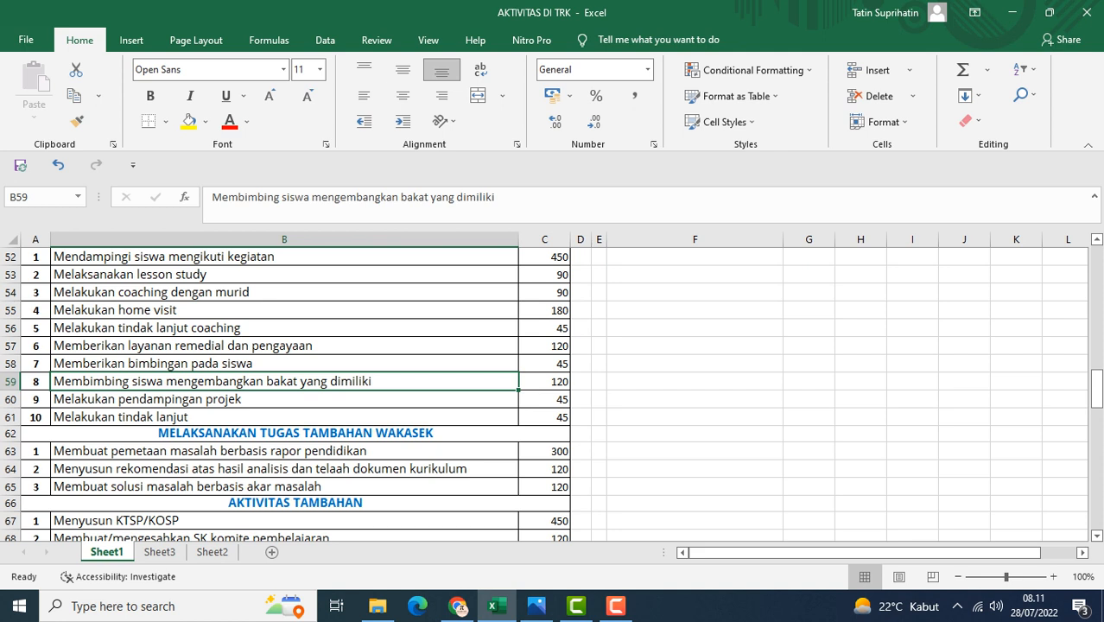
pyautogui.click(284, 399)
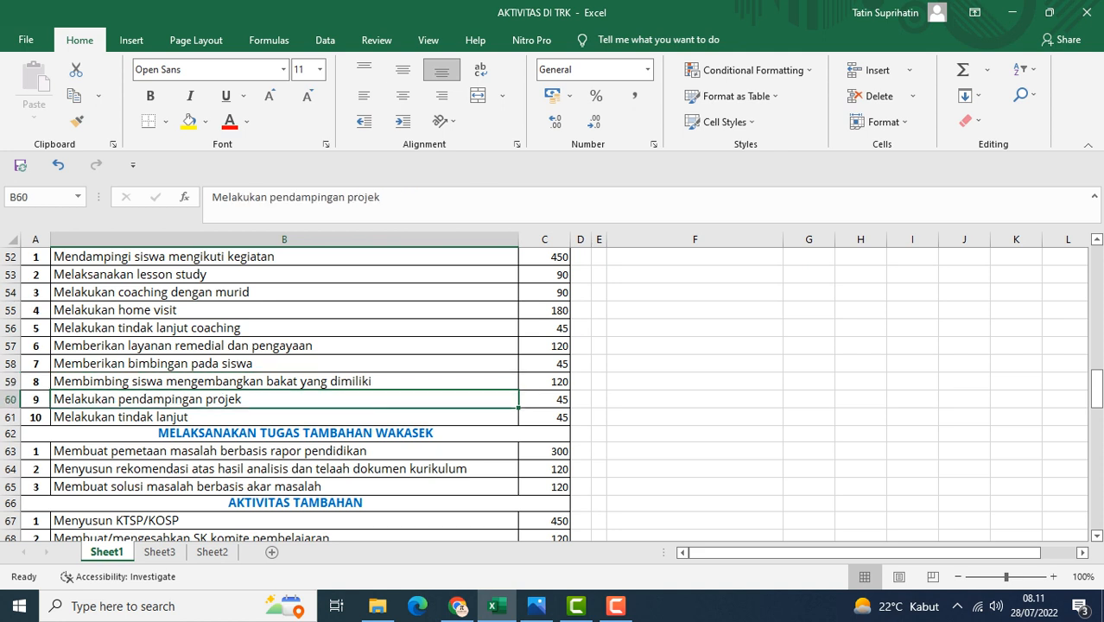
pyautogui.click(284, 417)
# Step through the three MELAKSANAKAN TUGAS TAMBAHAN WAKASEK activity rows and their minutes
pyautogui.scroll(3, 553, 393)
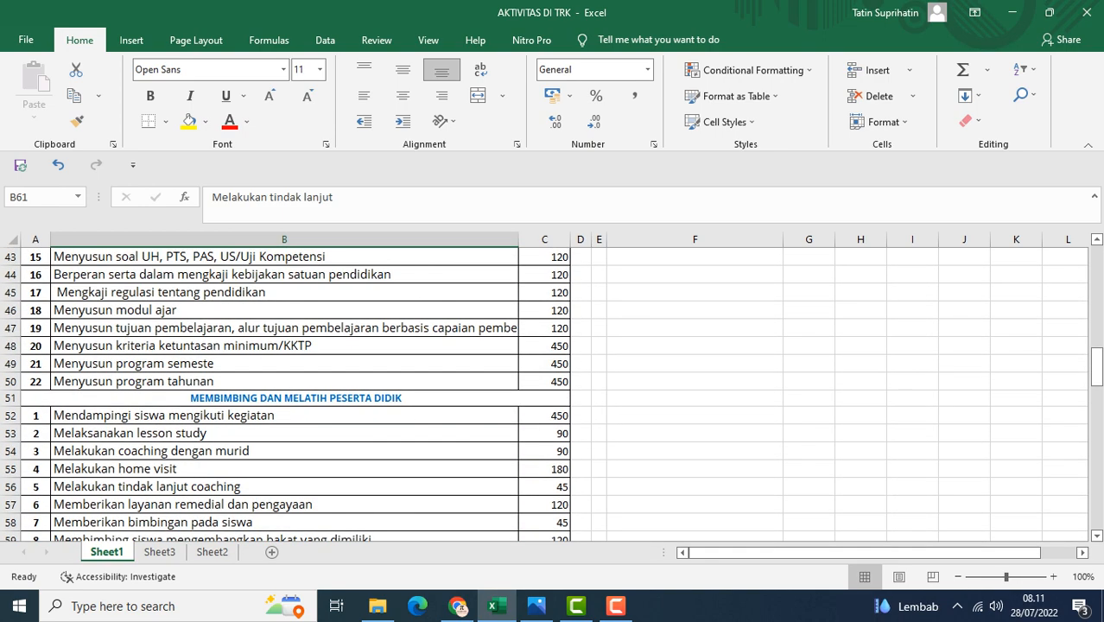
pyautogui.scroll(-4, 553, 393)
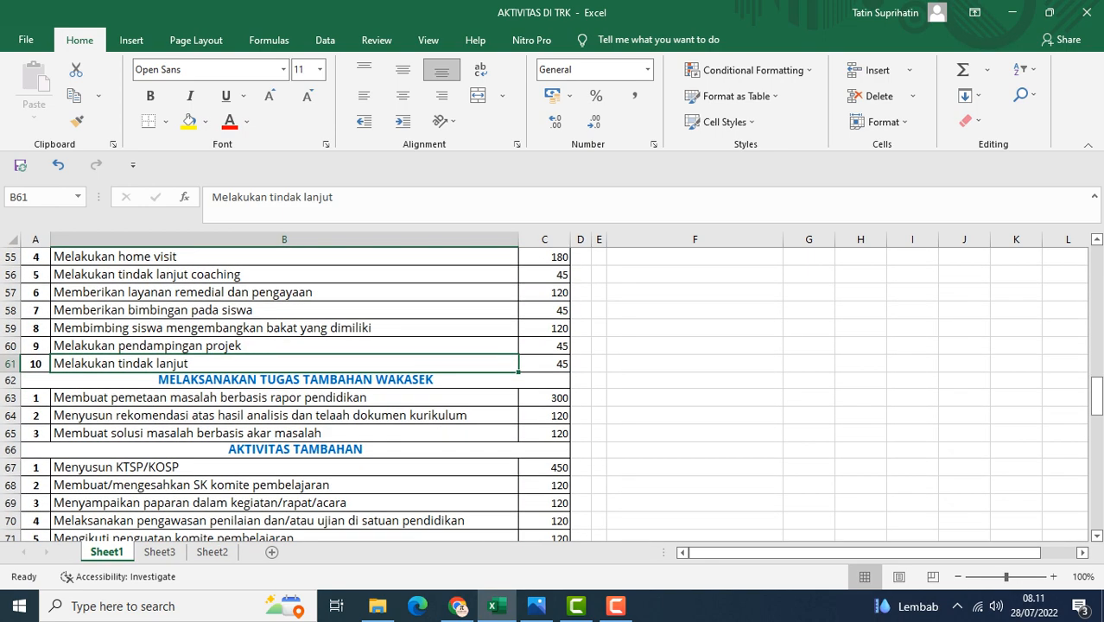
pyautogui.scroll(-1, 552, 393)
pyautogui.scroll(-1, 553, 393)
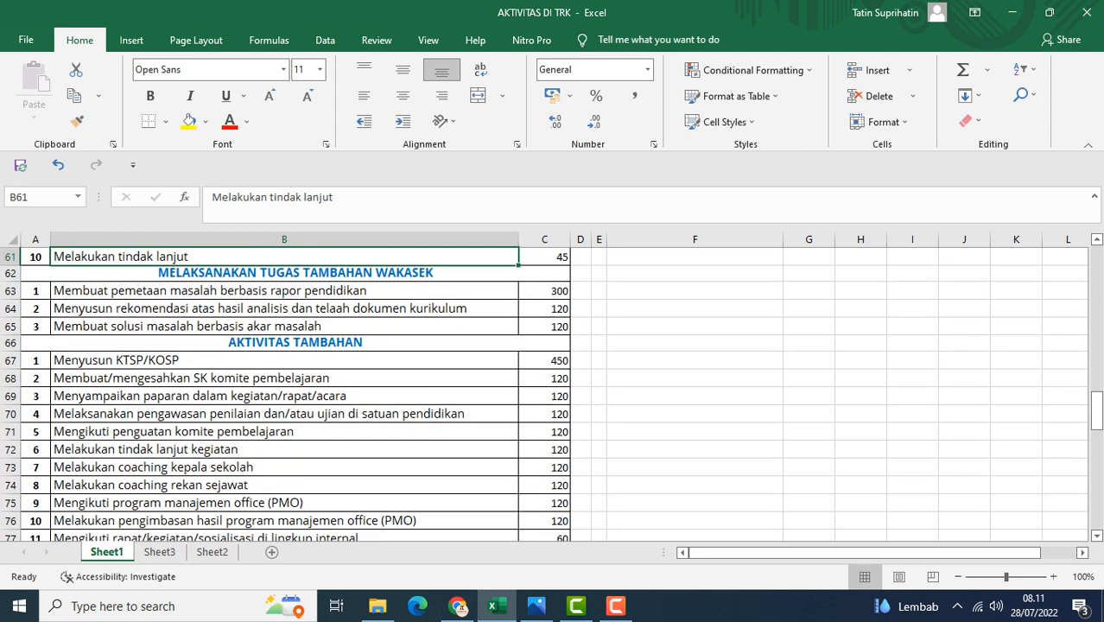
pyautogui.click(284, 291)
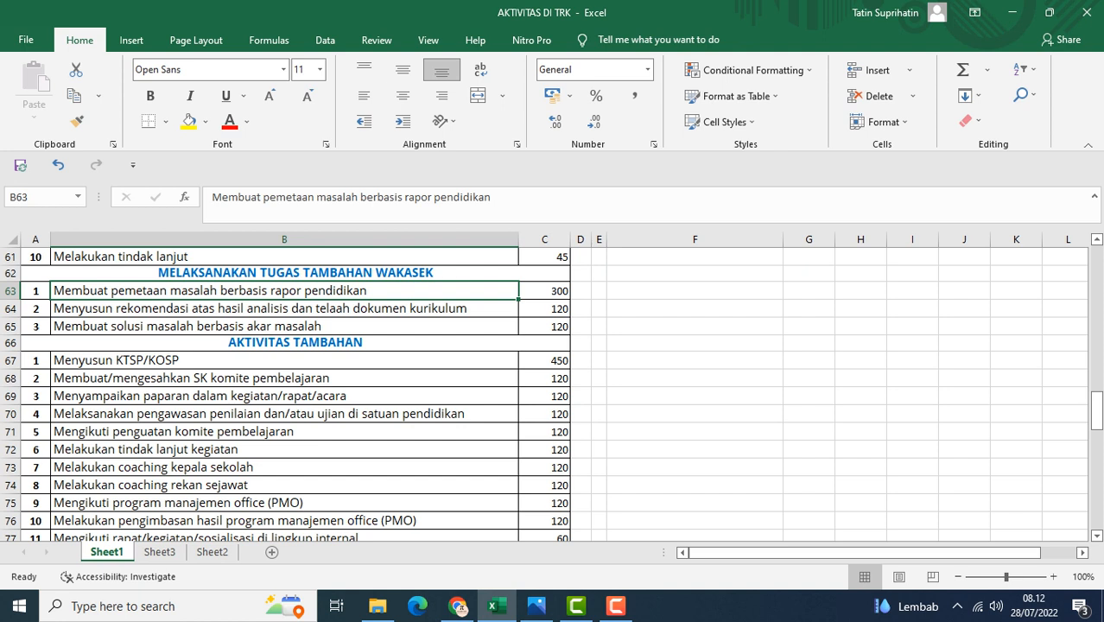
pyautogui.click(284, 308)
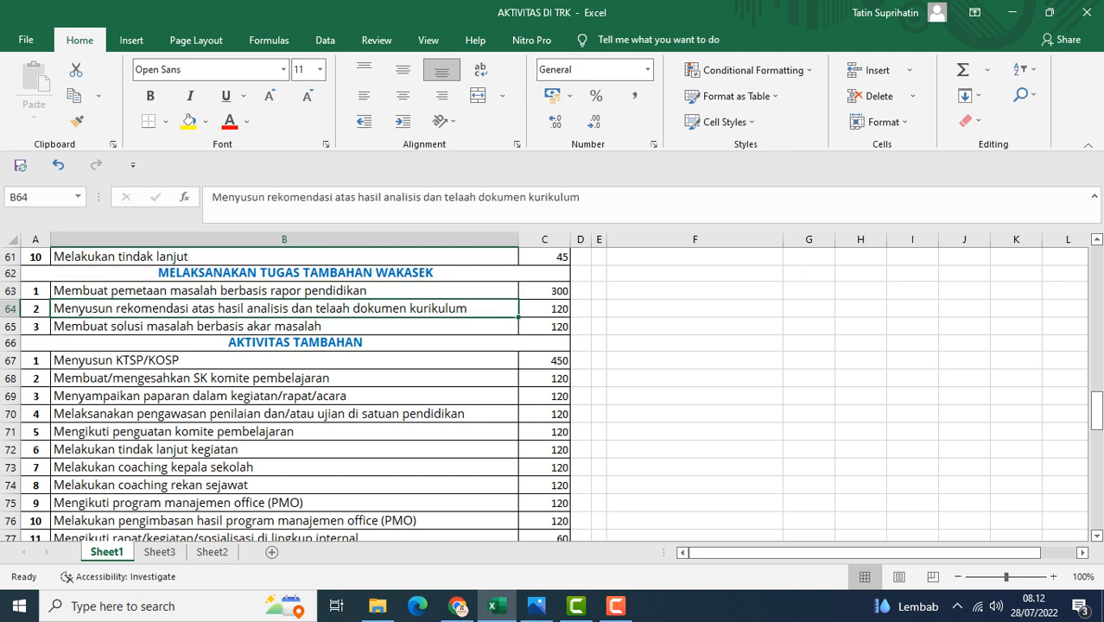
pyautogui.click(284, 327)
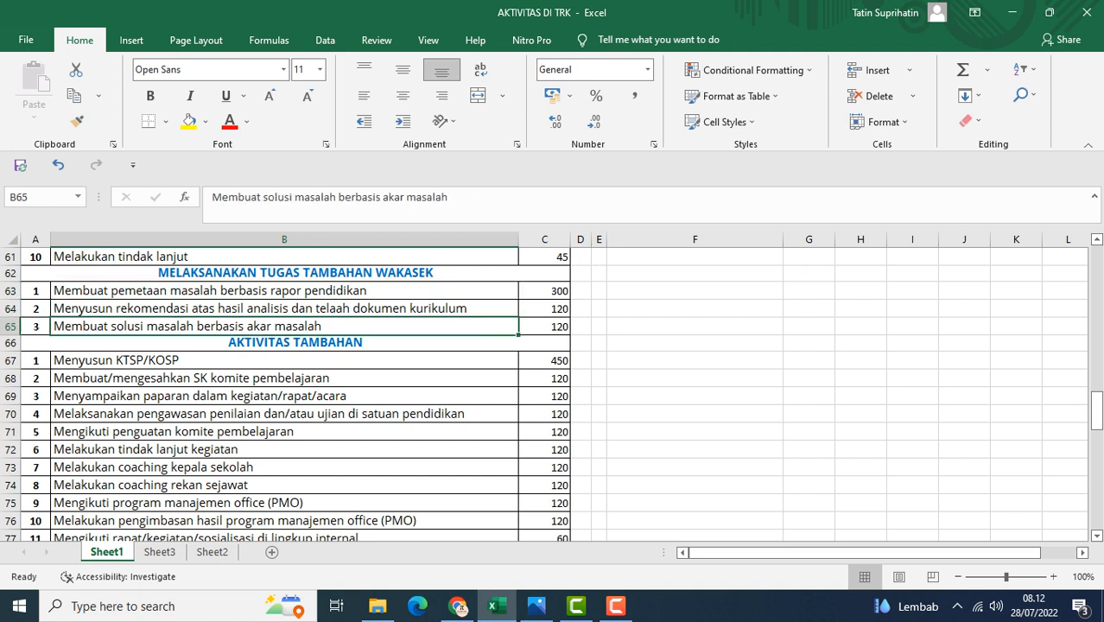
# Scroll through the AKTIVITAS TAMBAHAN list and step through its first activity rows
pyautogui.scroll(-1, 551, 395)
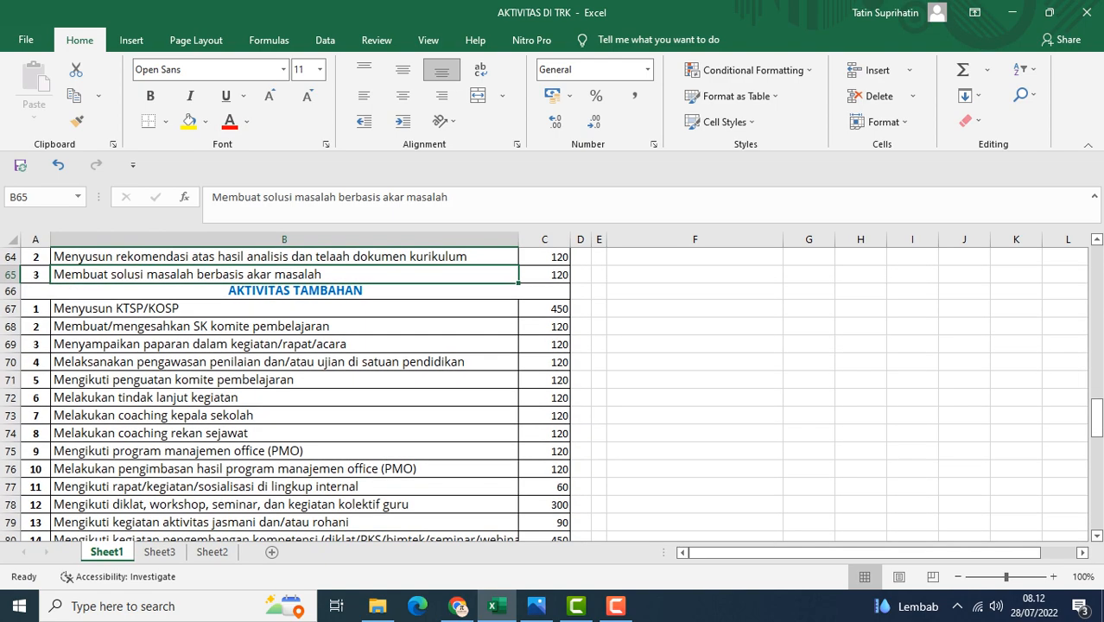
pyautogui.scroll(-8, 551, 395)
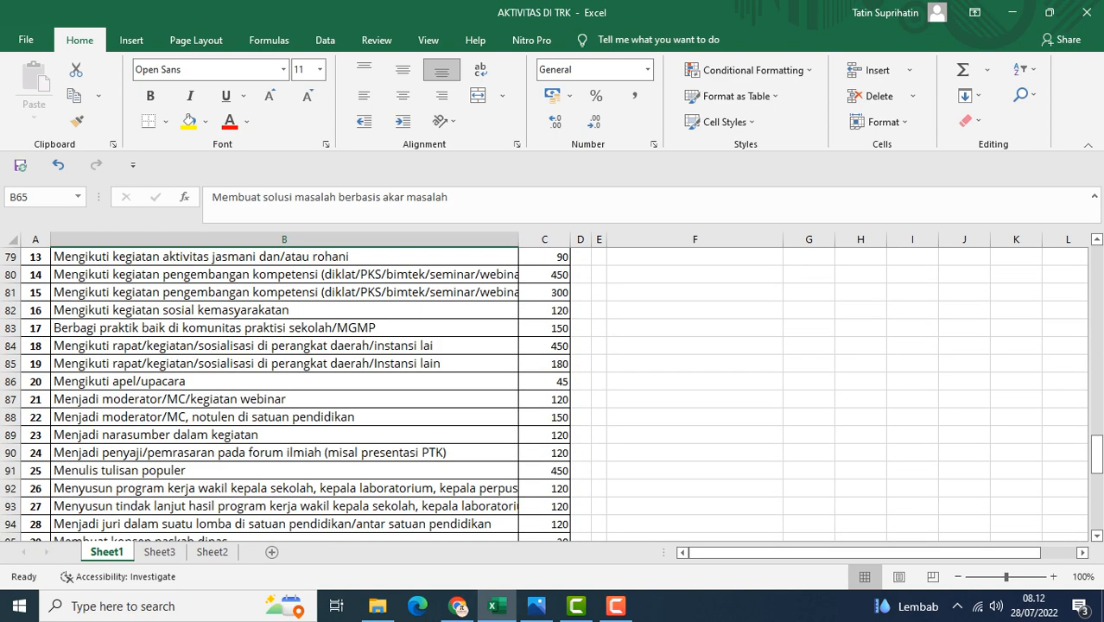
pyautogui.scroll(-7, 551, 395)
pyautogui.scroll(8, 551, 395)
pyautogui.scroll(7, 551, 395)
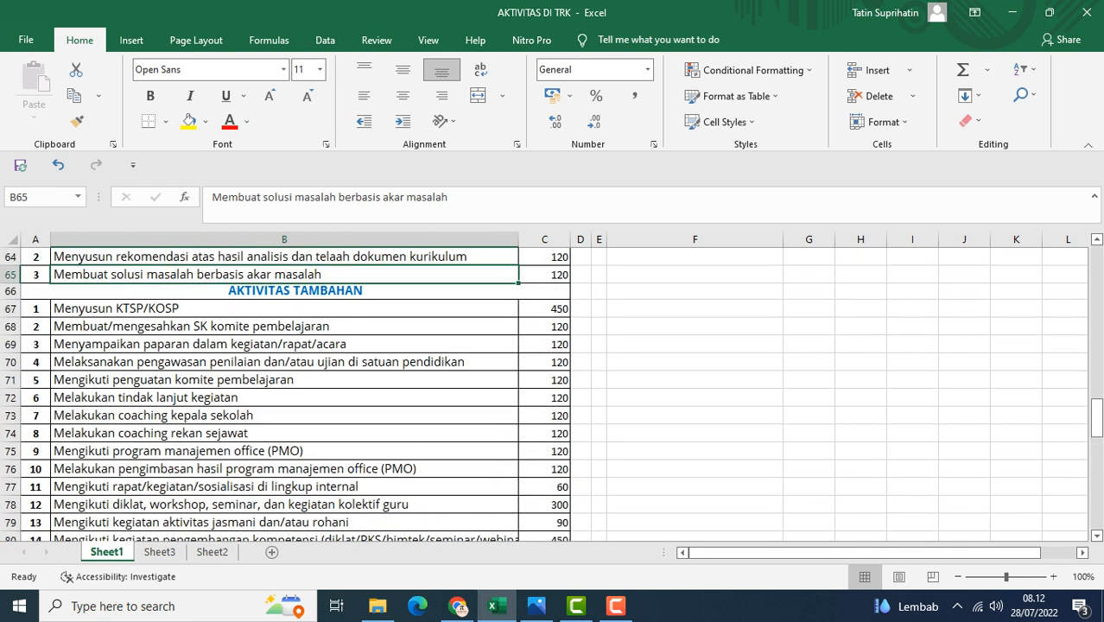
pyautogui.click(284, 308)
pyautogui.click(284, 327)
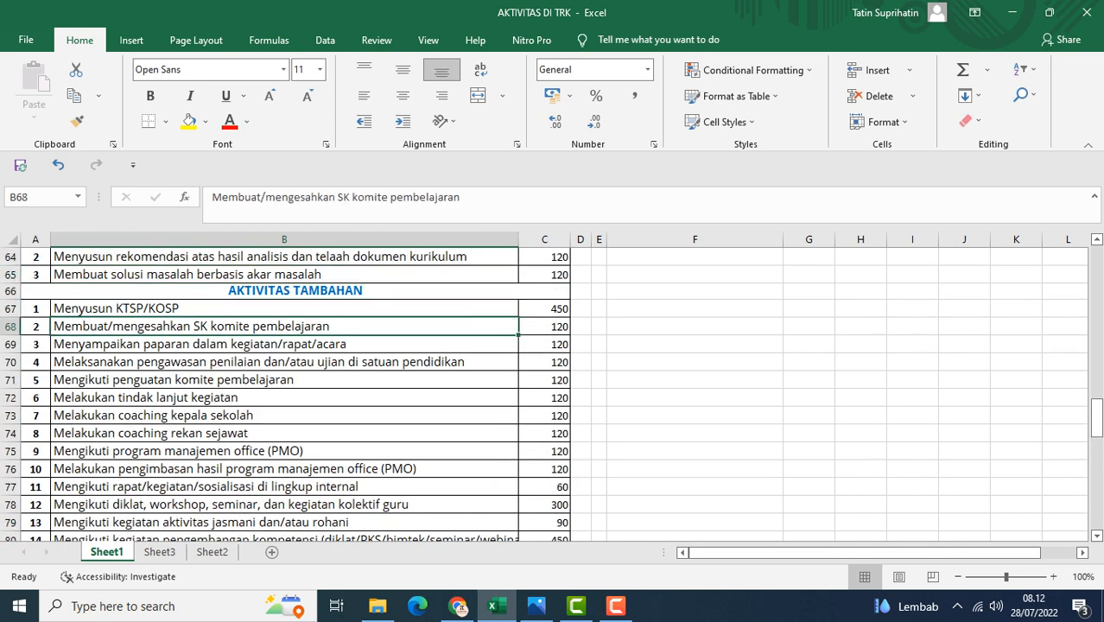
pyautogui.click(285, 344)
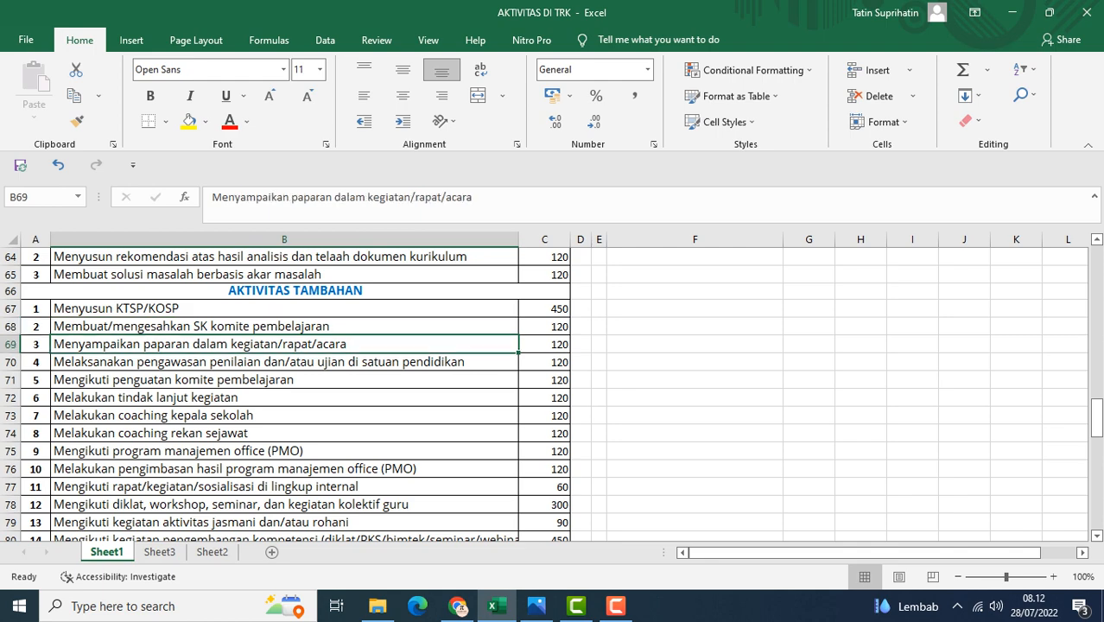
# Scroll to the last activity row at the end of the list, then back to the top of Sheet1
pyautogui.scroll(-13, 284, 344)
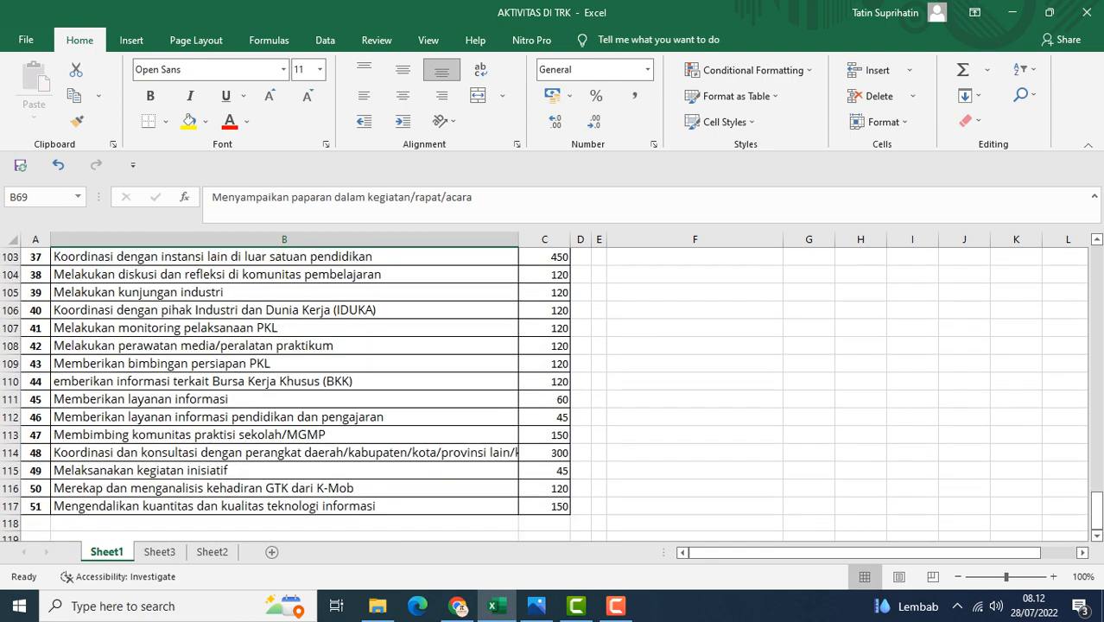
pyautogui.scroll(-1, 553, 389)
pyautogui.click(284, 452)
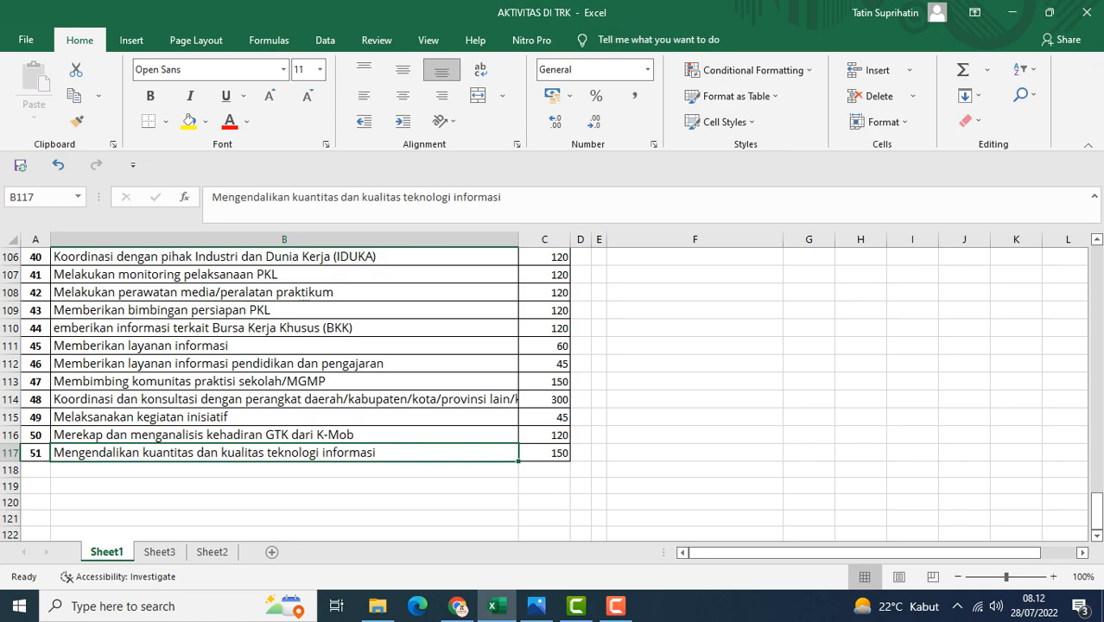
pyautogui.scroll(16, 544, 395)
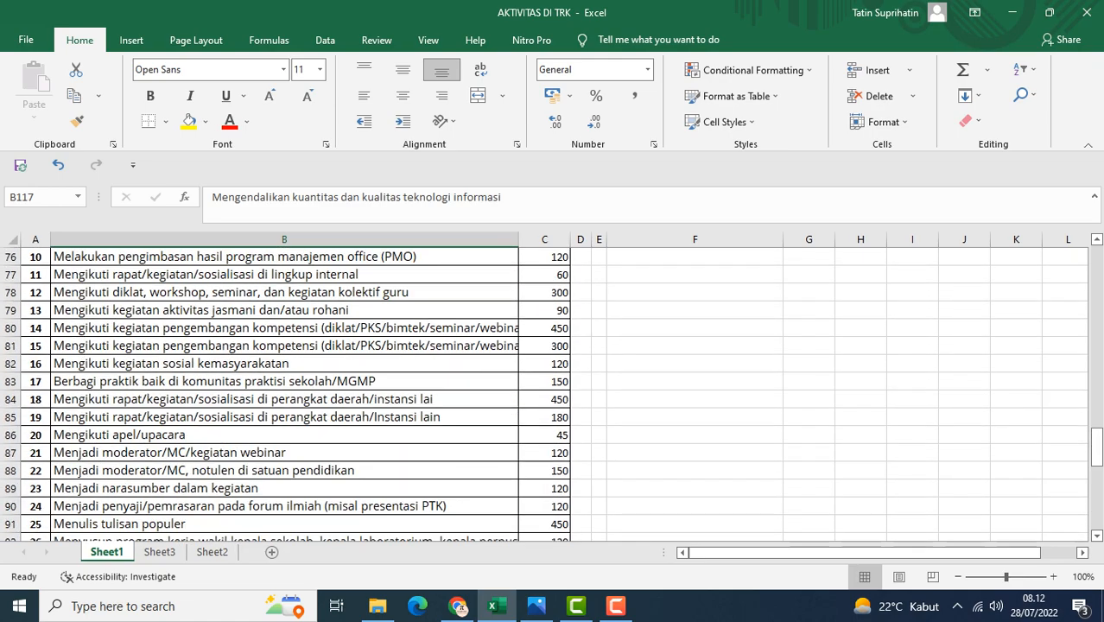
pyautogui.scroll(19, 545, 395)
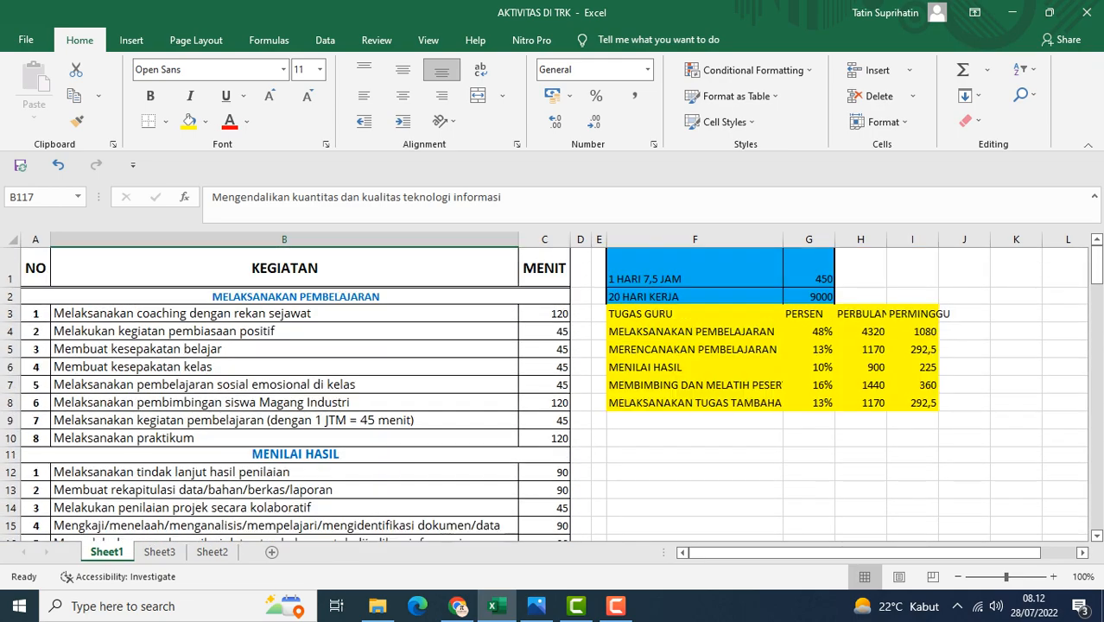
pyautogui.scroll(-15, 544, 394)
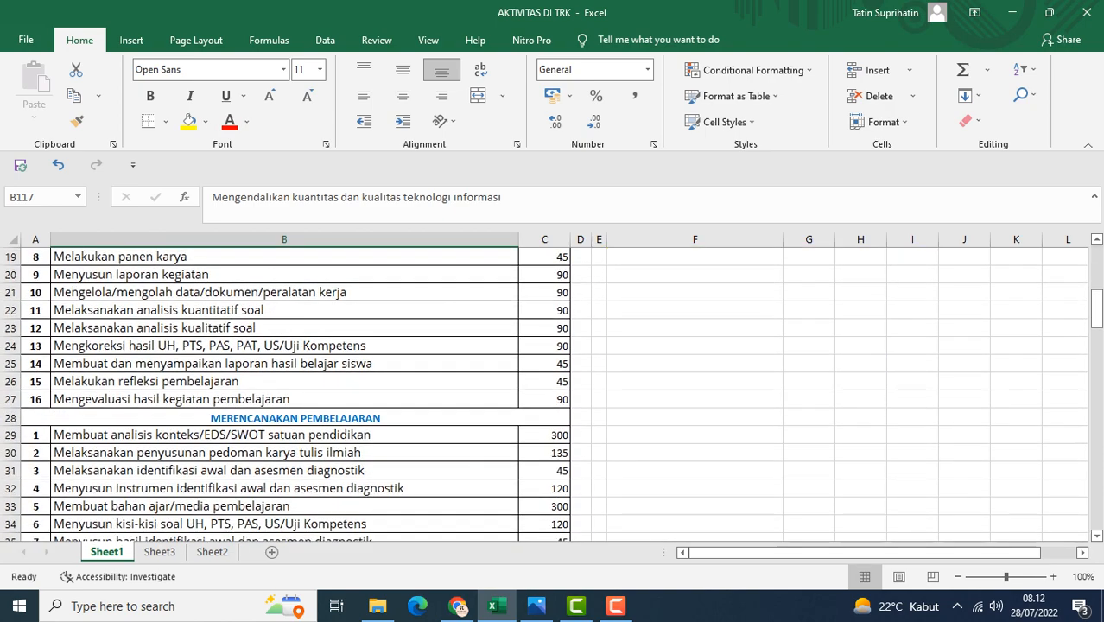
pyautogui.scroll(-2, 544, 395)
pyautogui.scroll(11, 544, 395)
pyautogui.scroll(6, 544, 395)
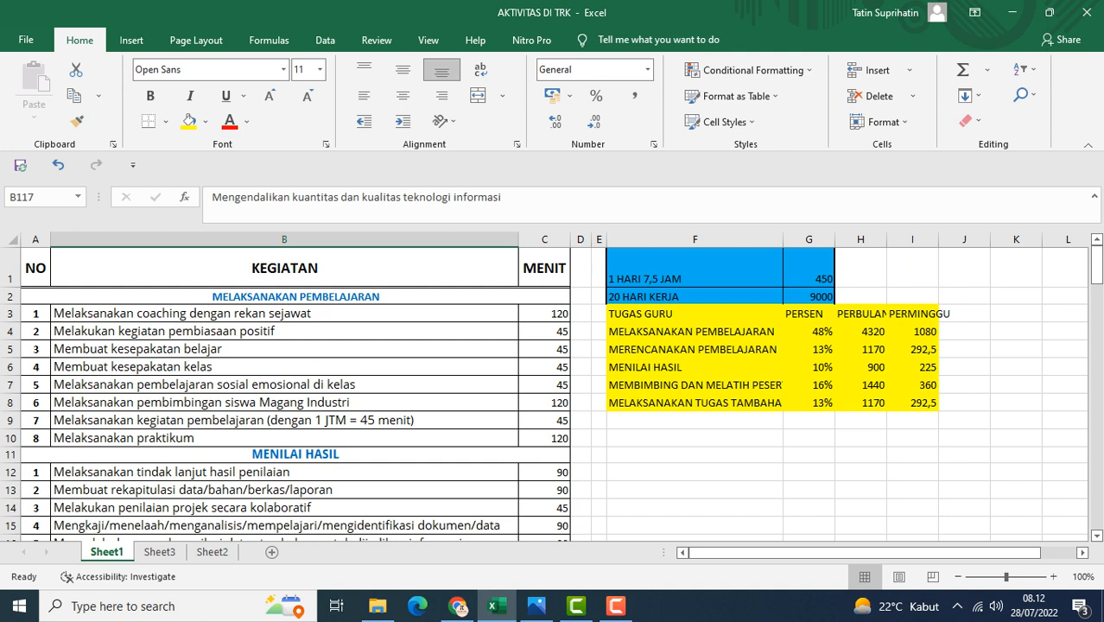
# Inspect the daily hours and working days label cells and the formula behind the daily minutes value
pyautogui.click(694, 268)
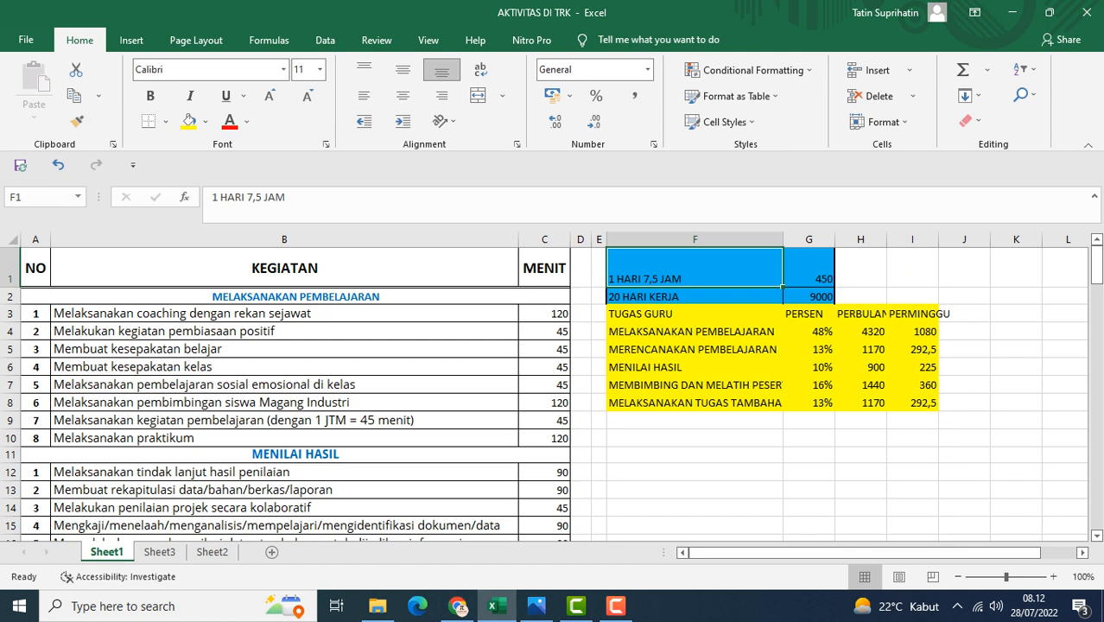
pyautogui.click(809, 268)
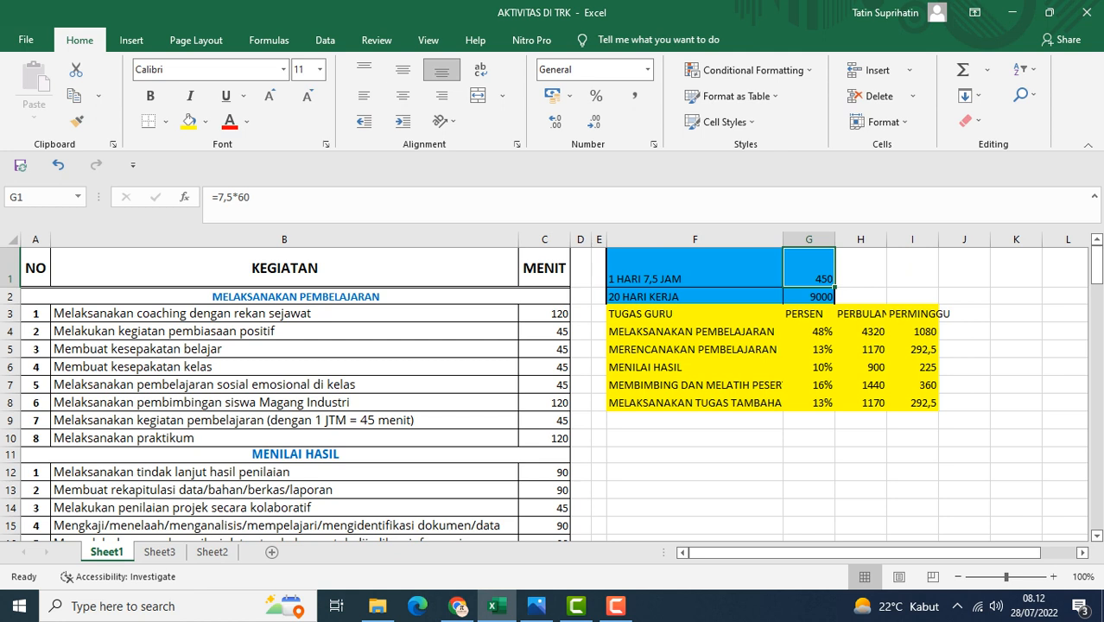
pyautogui.click(695, 296)
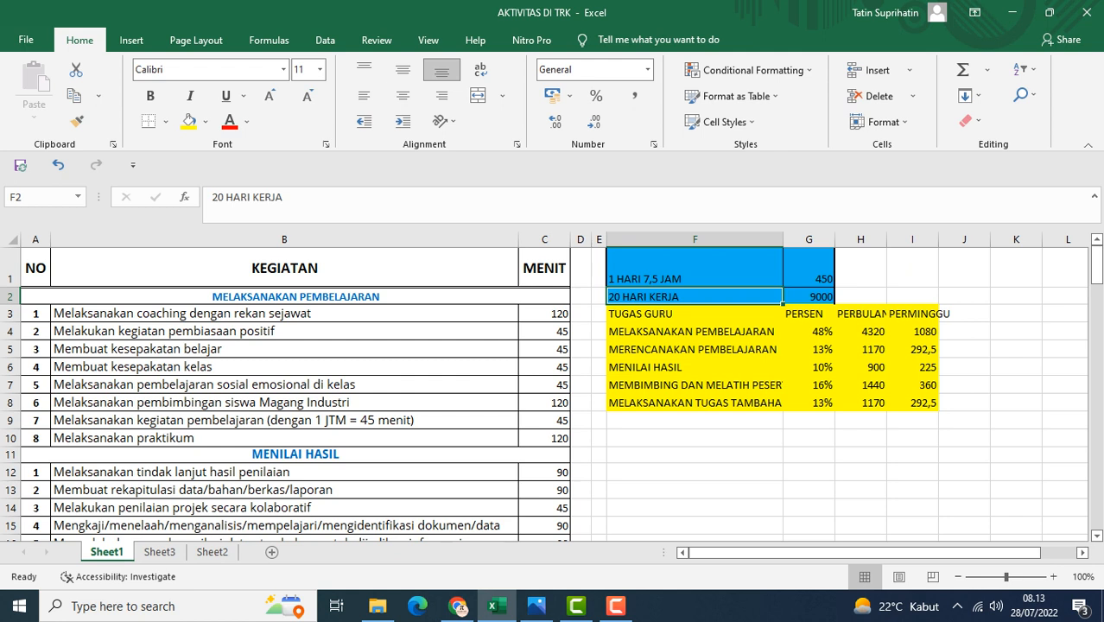
pyautogui.click(808, 269)
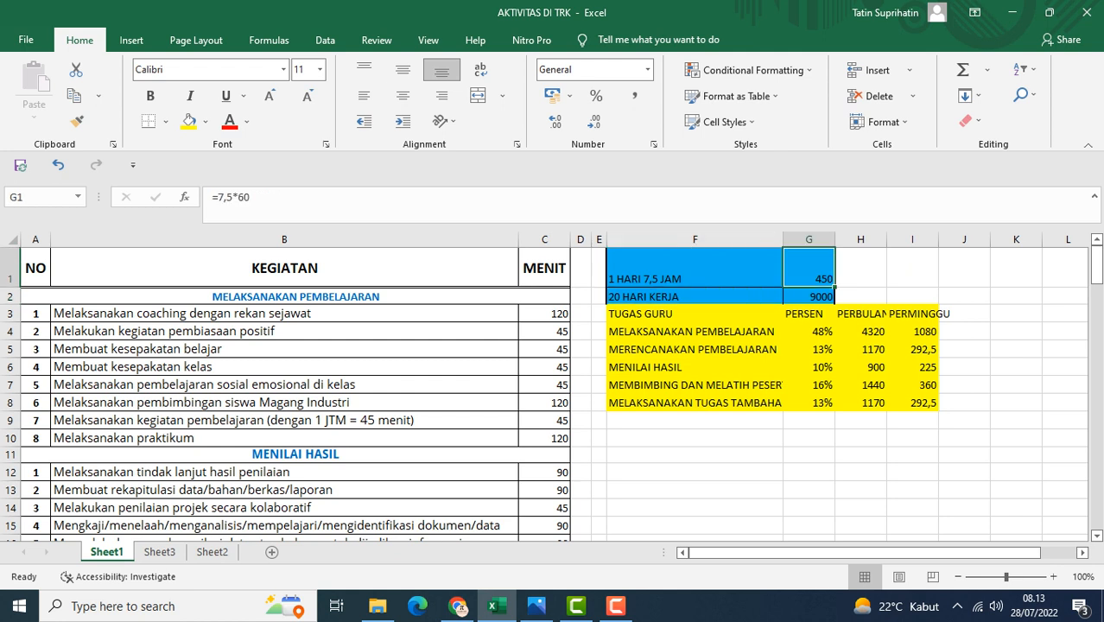
# Inspect the monthly minutes formula, then step through each TUGAS GURU task name and its PERSEN weight
pyautogui.click(808, 296)
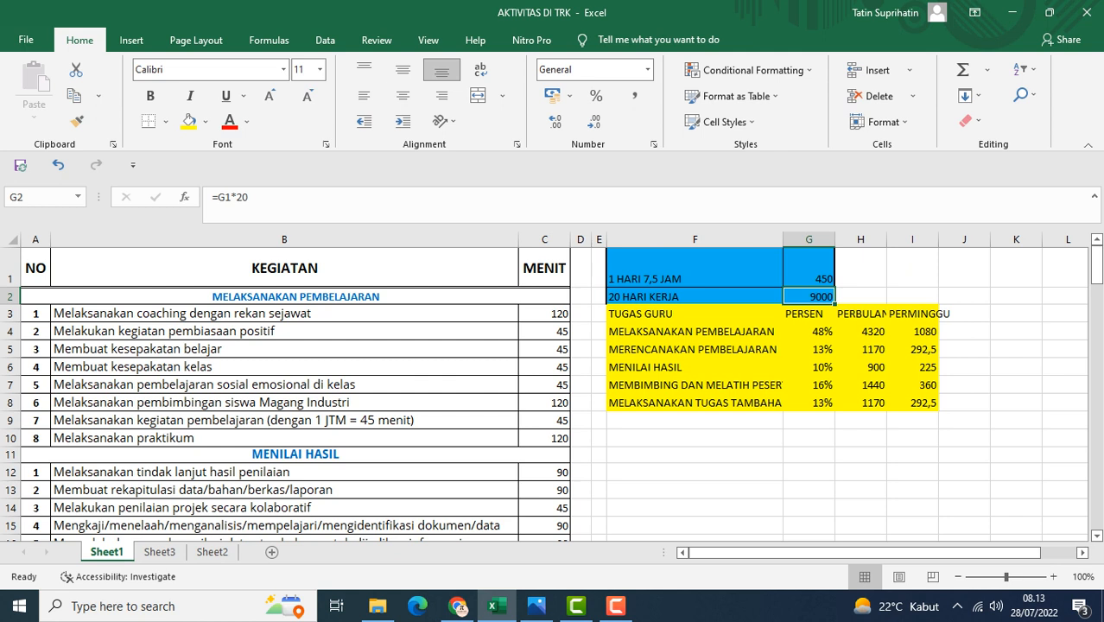
pyautogui.click(695, 331)
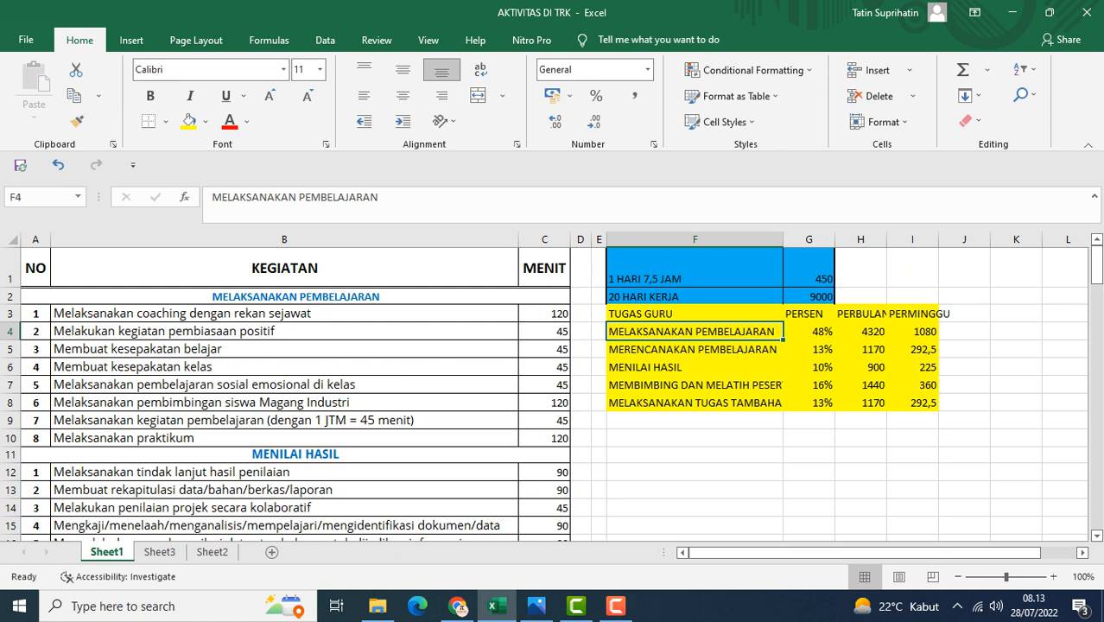
pyautogui.click(810, 332)
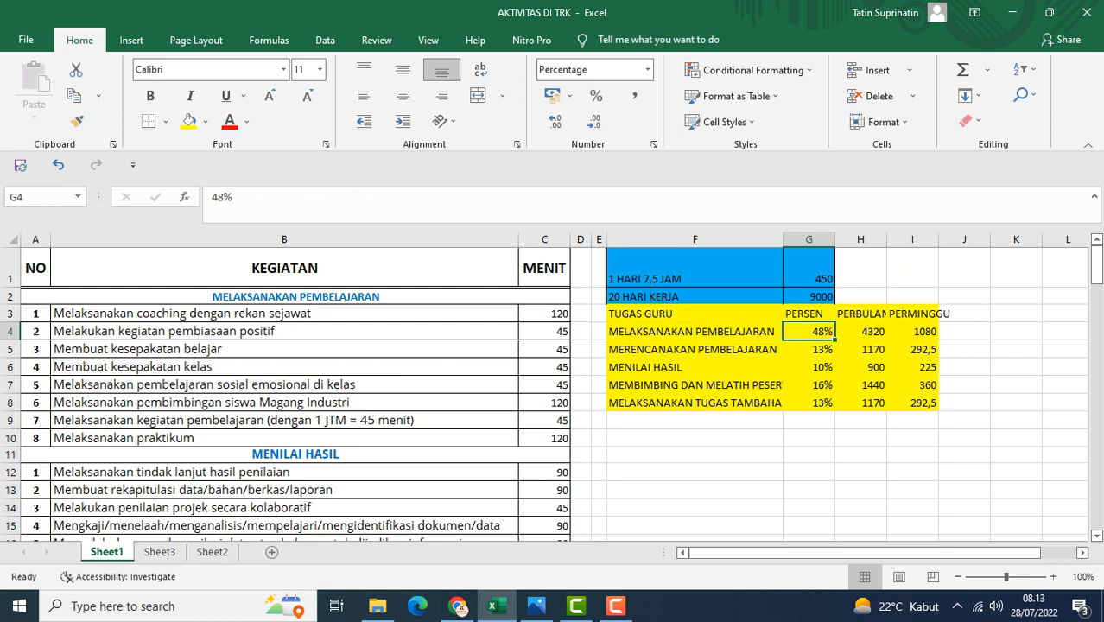
pyautogui.click(695, 349)
pyautogui.click(810, 350)
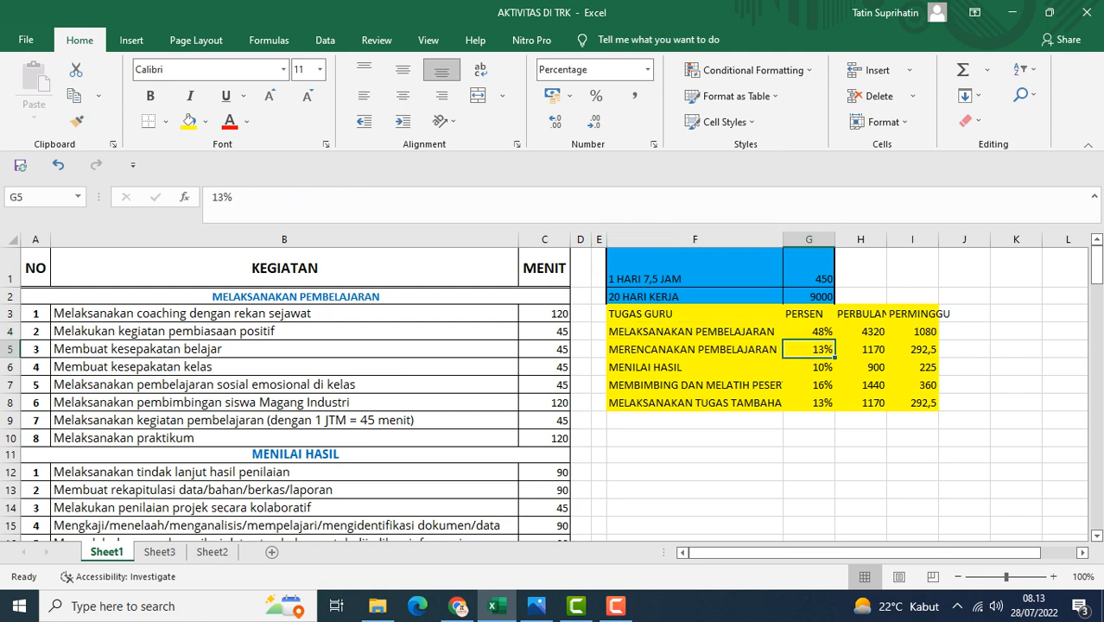
pyautogui.click(694, 367)
pyautogui.click(809, 367)
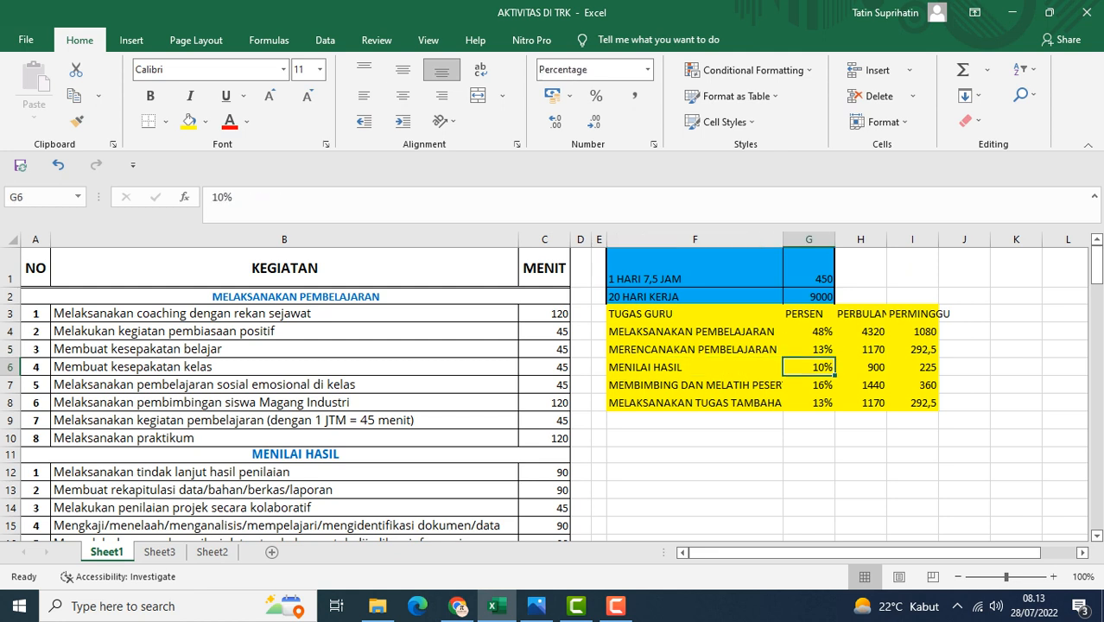
pyautogui.click(695, 386)
pyautogui.click(809, 385)
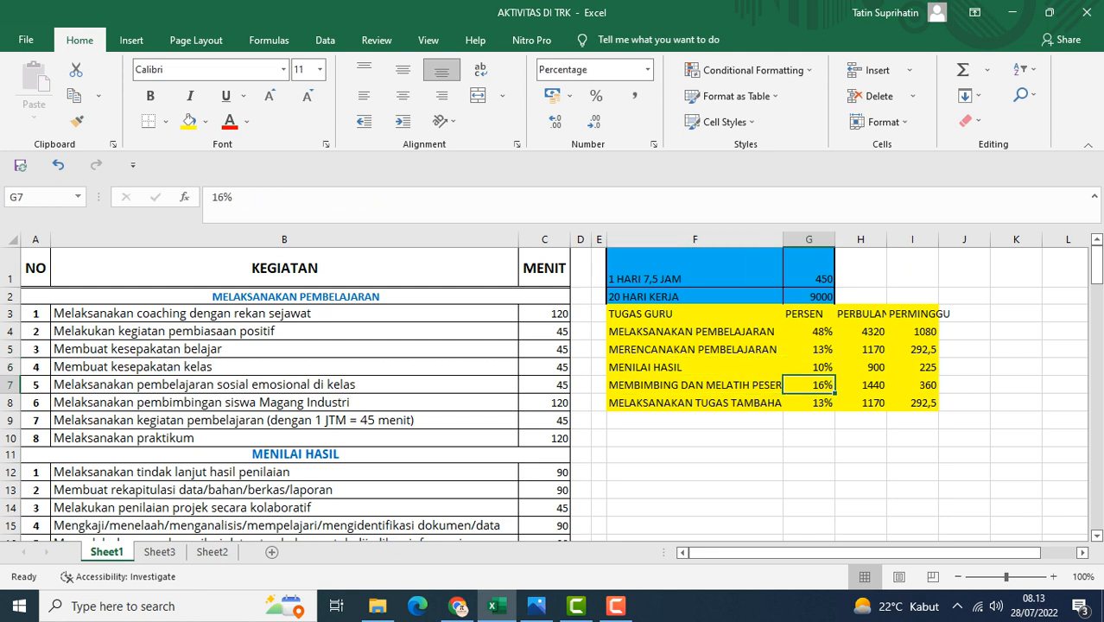
pyautogui.click(694, 402)
pyautogui.click(810, 403)
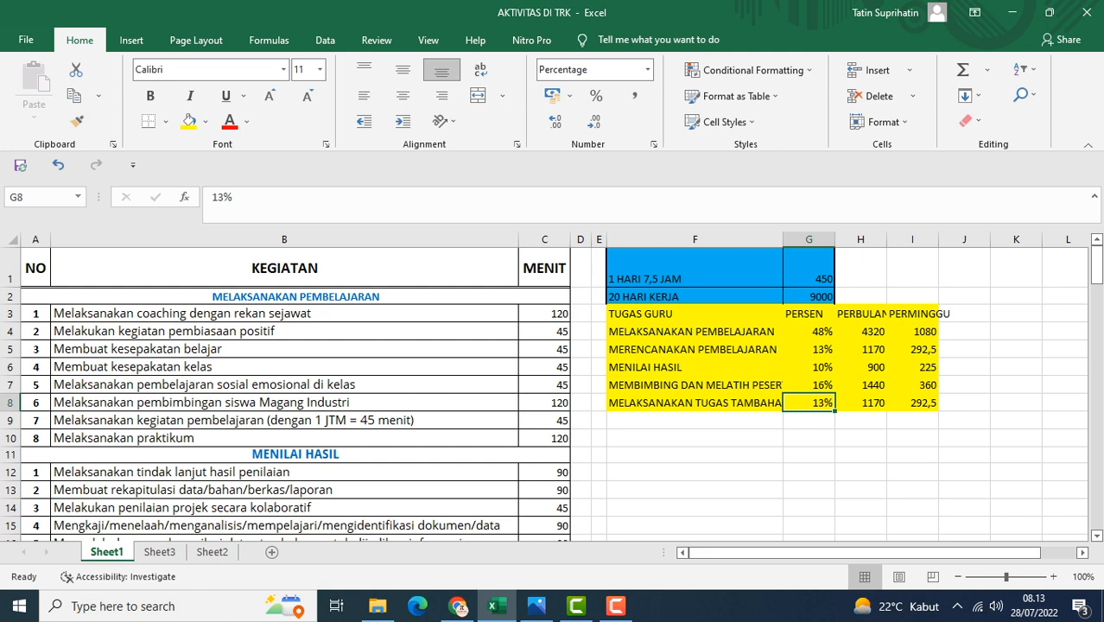
# Step through the PERBULAN minute values for each teacher task, rechecking the monthly total formula
pyautogui.click(862, 331)
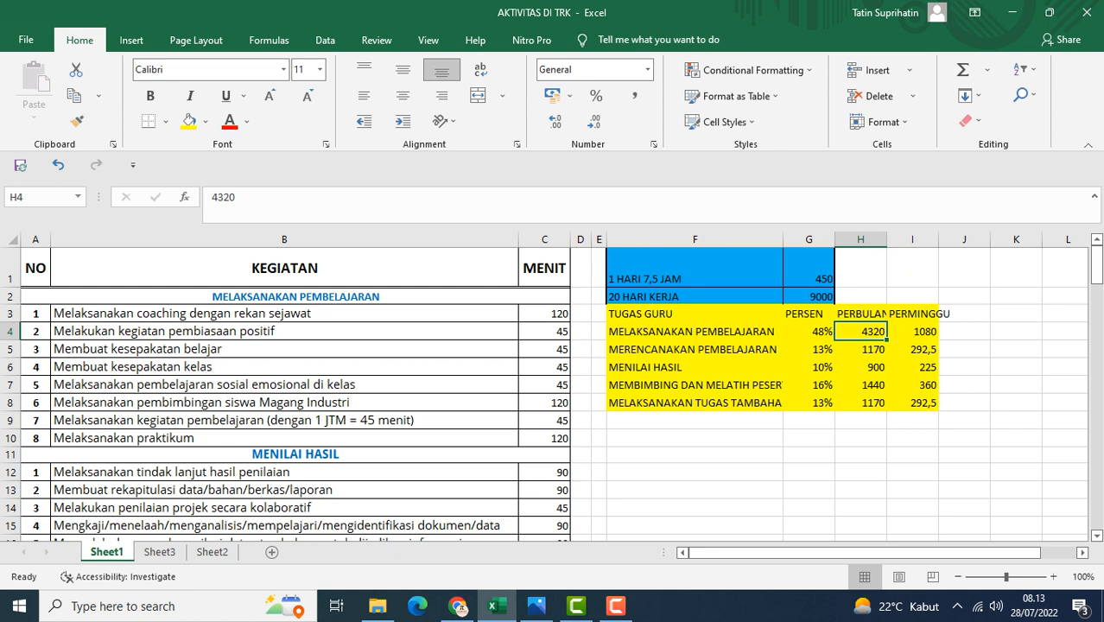
pyautogui.click(809, 296)
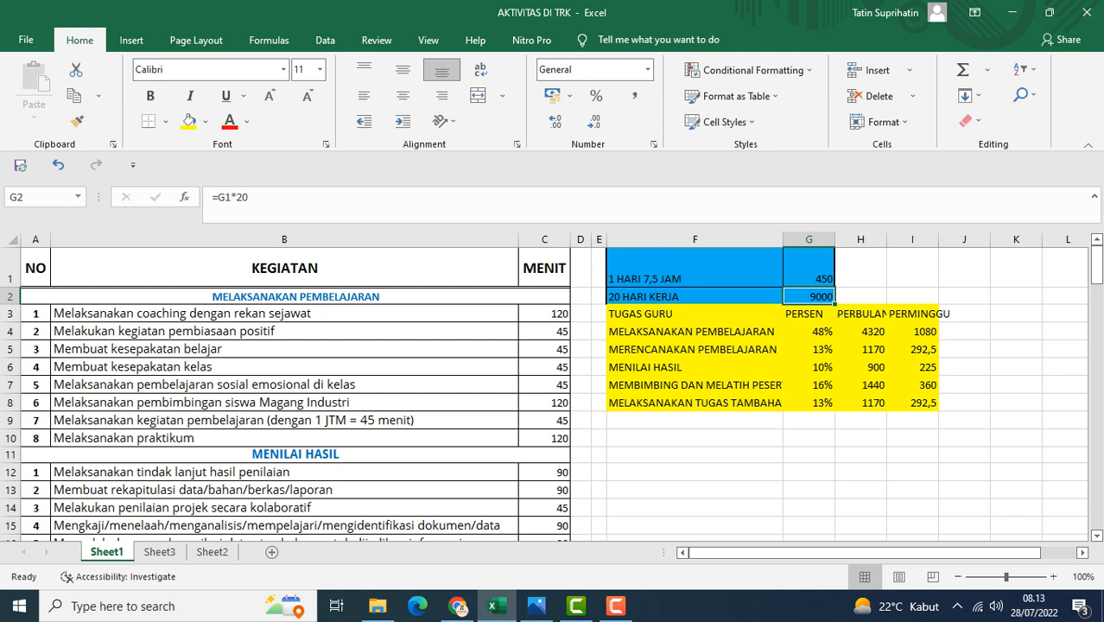
pyautogui.click(861, 349)
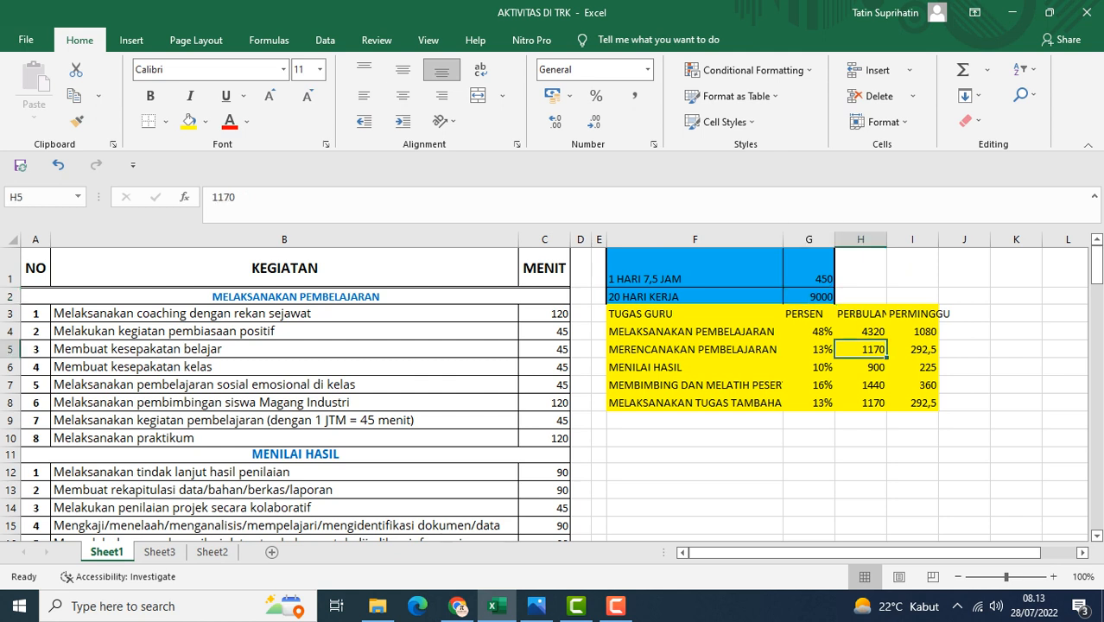
pyautogui.click(862, 367)
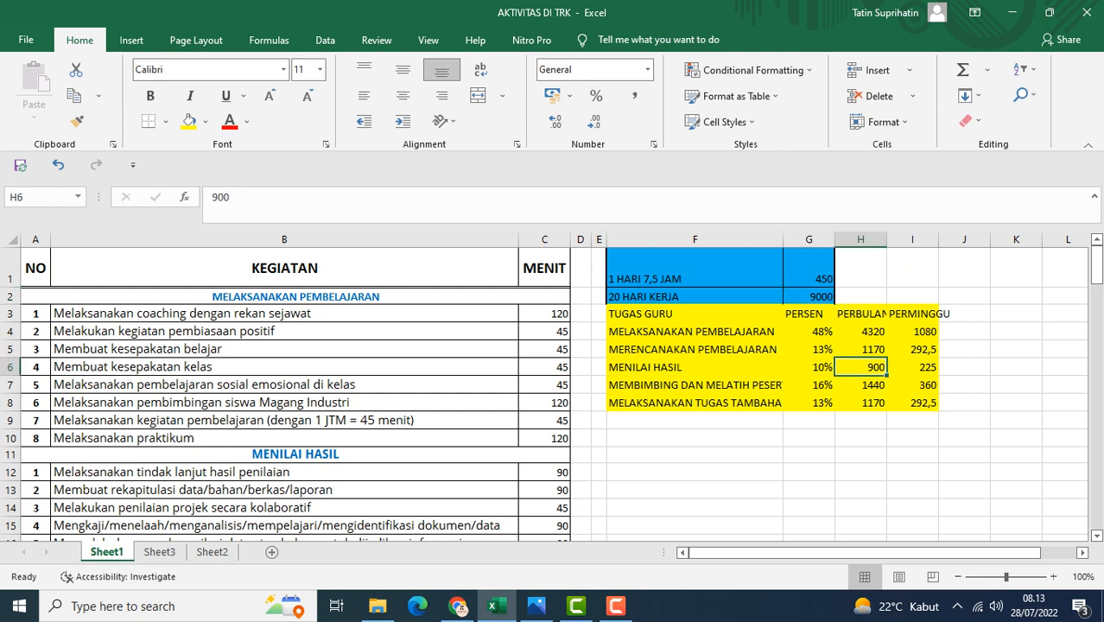
pyautogui.press('Down')
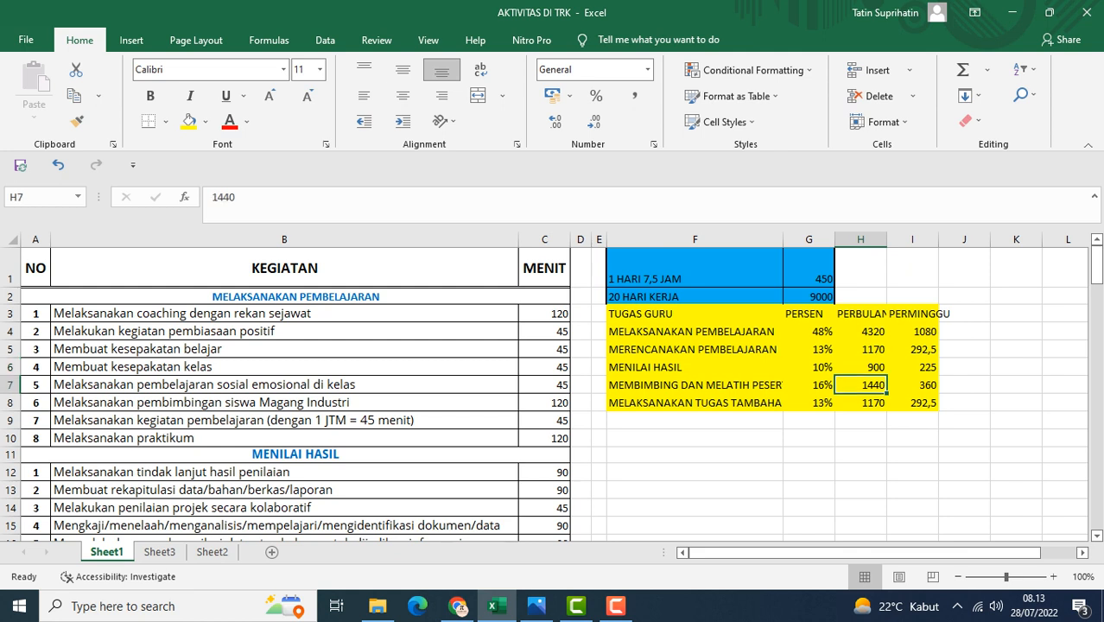
pyautogui.press('Down')
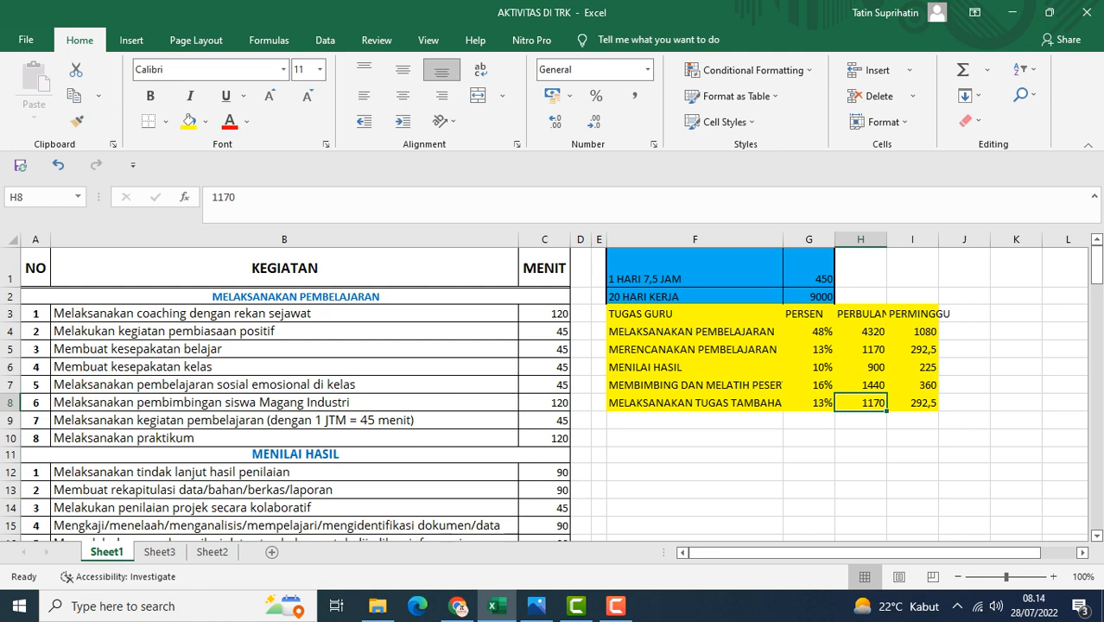
# Step through the PERMINGGU minute values for each teacher task
pyautogui.click(913, 332)
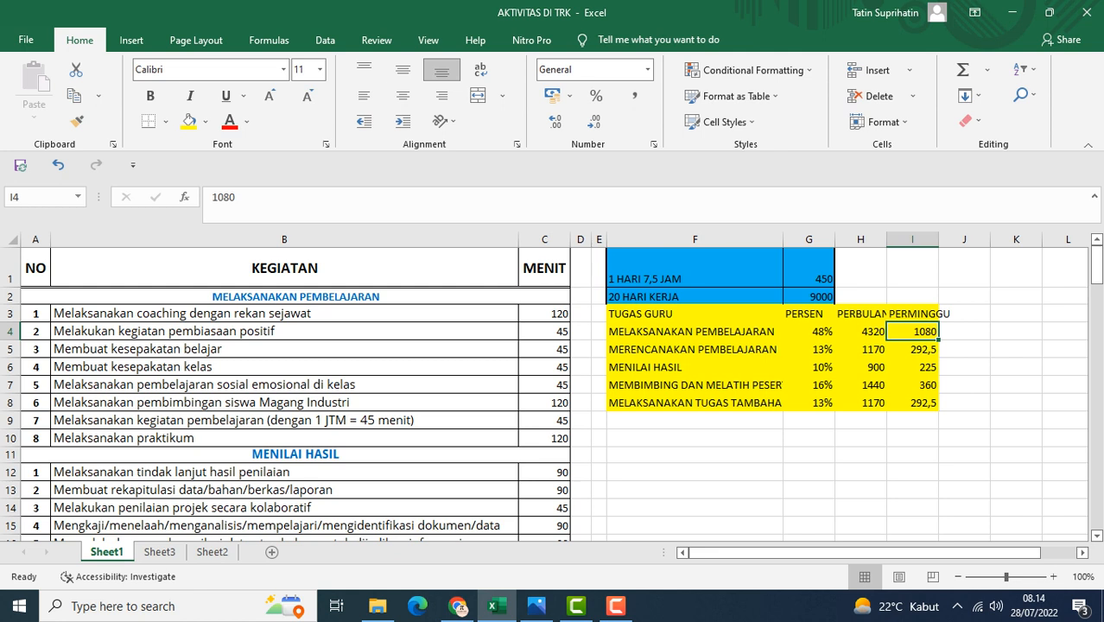
pyautogui.click(912, 367)
pyautogui.click(912, 350)
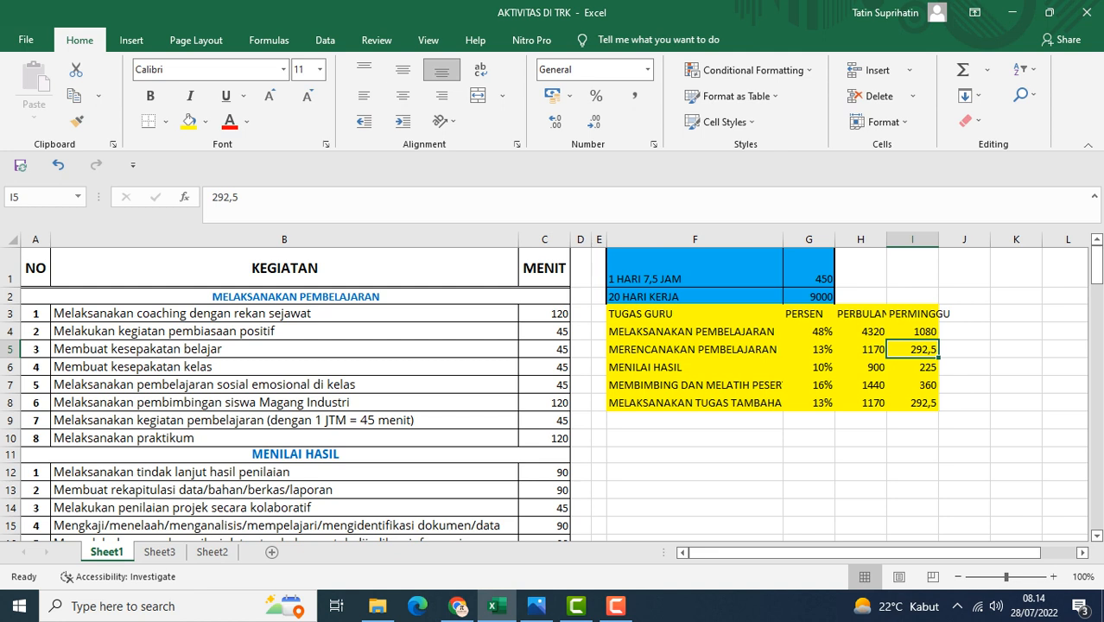
pyautogui.click(912, 367)
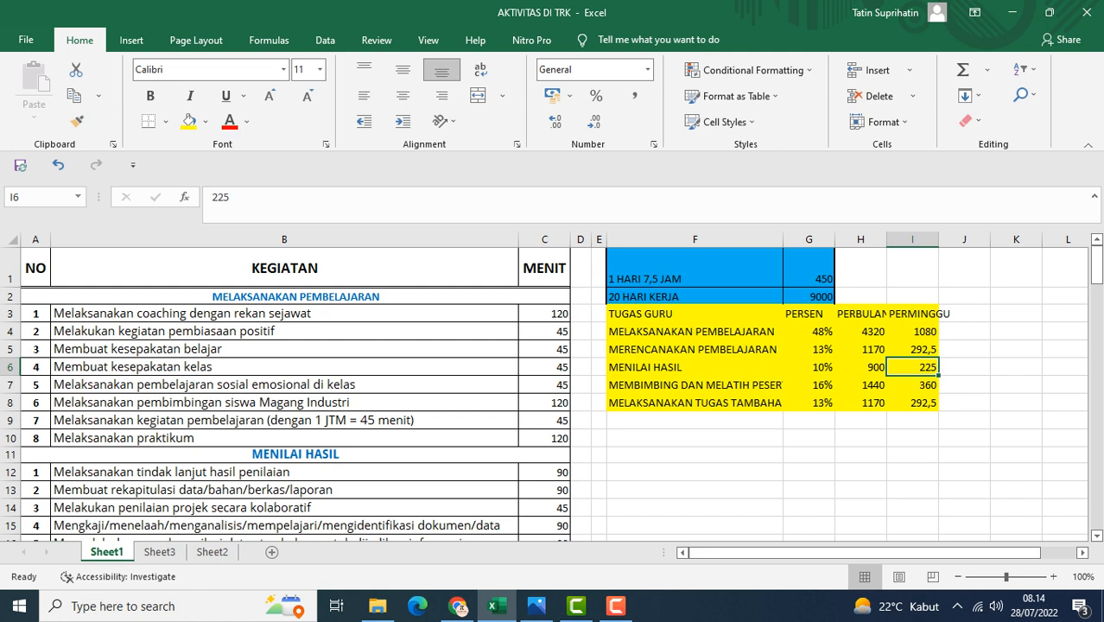
pyautogui.click(913, 385)
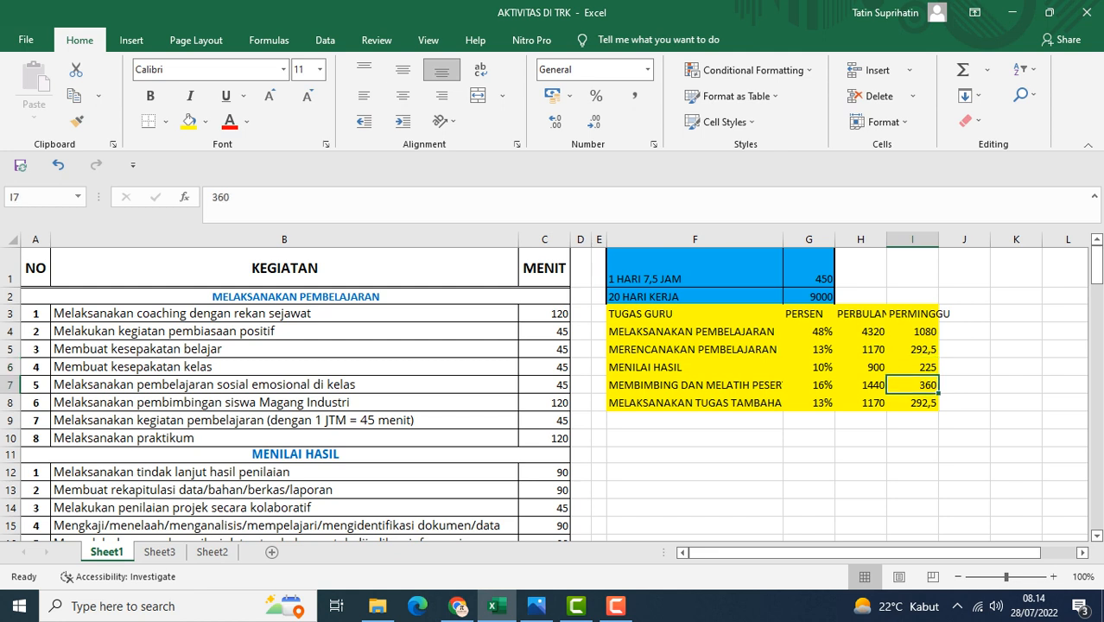
pyautogui.click(695, 402)
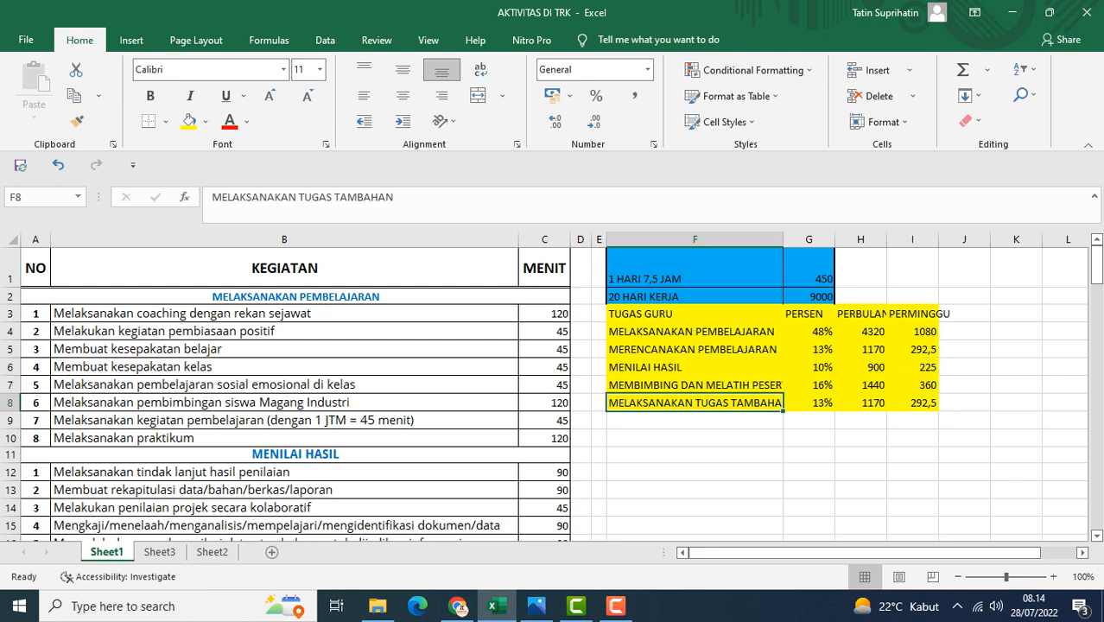
pyautogui.click(913, 403)
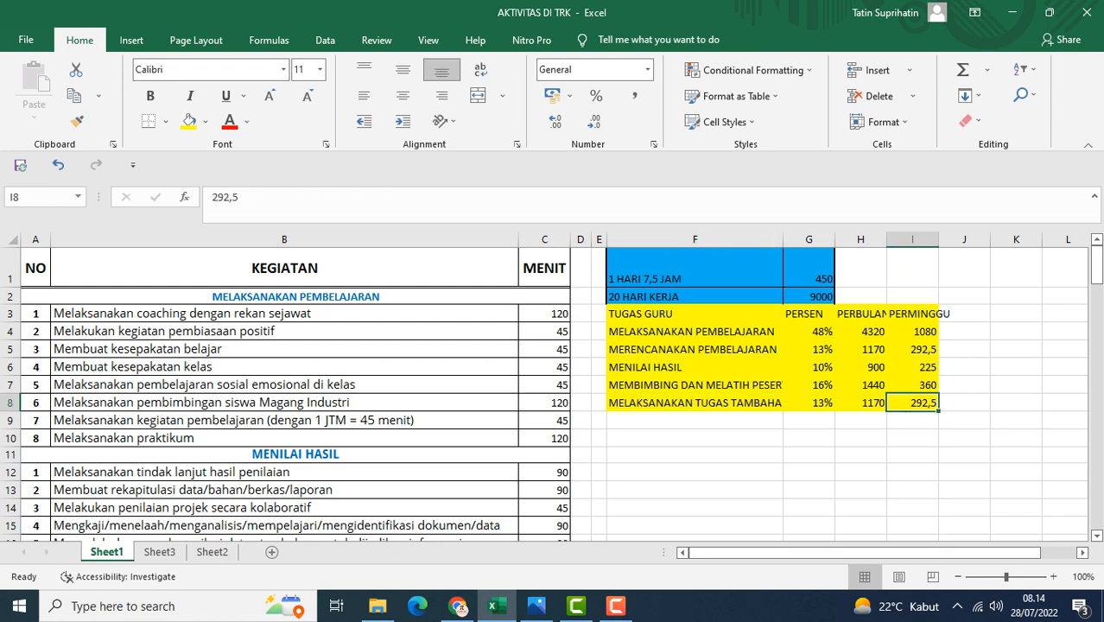
# Switch to Sheet2 and scroll through its daily activity planning tables
pyautogui.click(809, 269)
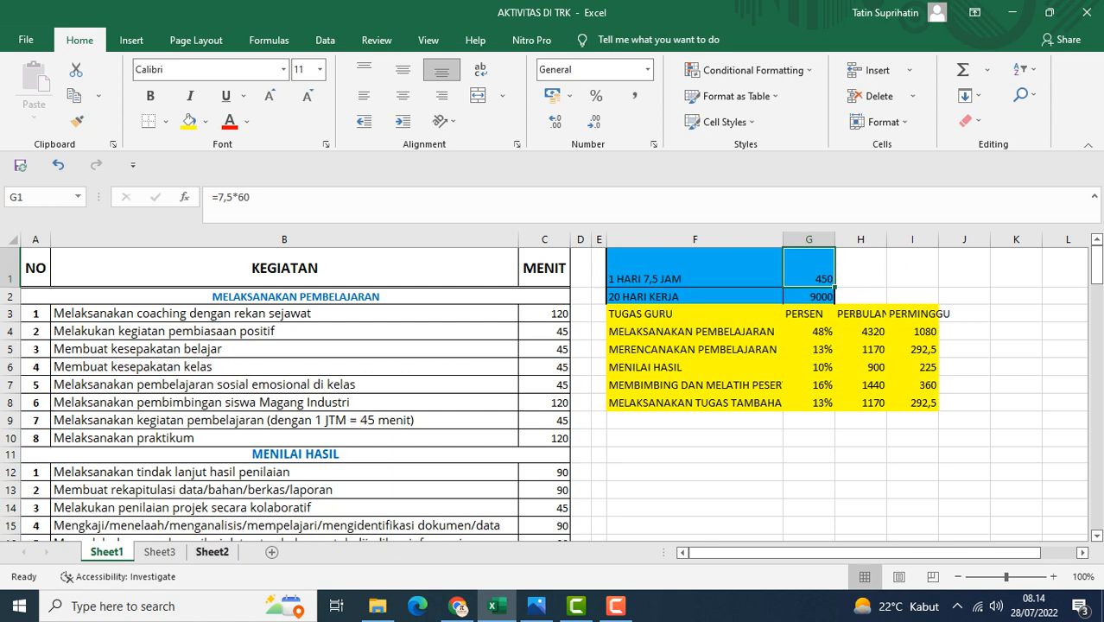
pyautogui.click(159, 551)
pyautogui.click(211, 551)
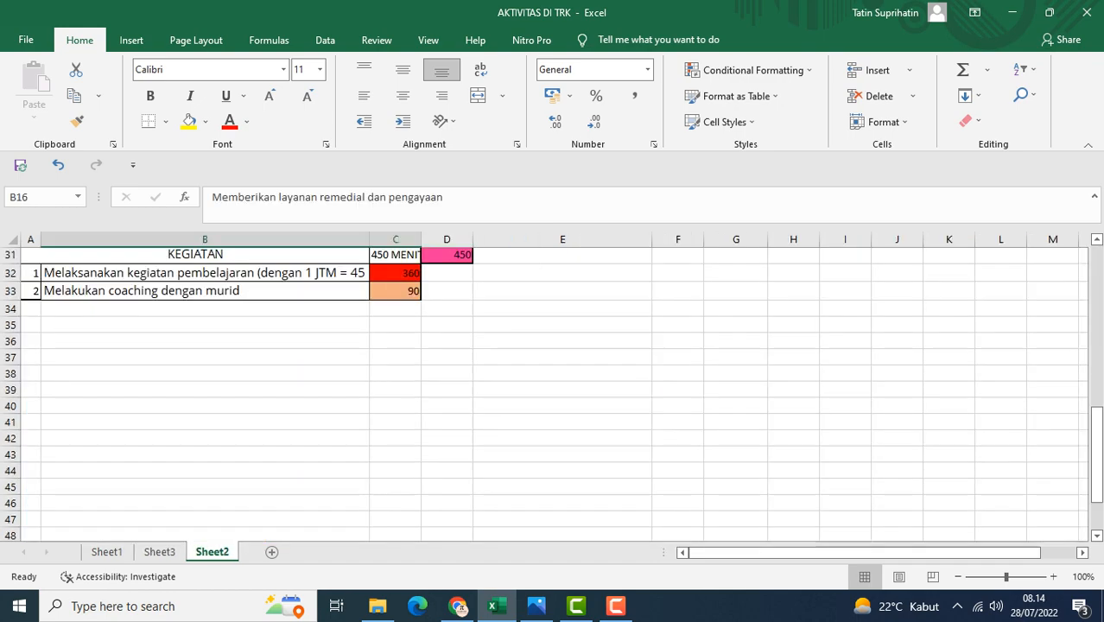
pyautogui.scroll(10, 553, 389)
pyautogui.scroll(-6, 553, 389)
pyautogui.scroll(6, 553, 389)
pyautogui.scroll(-3, 431, 328)
pyautogui.scroll(3, 432, 329)
pyautogui.click(195, 324)
pyautogui.click(204, 371)
pyautogui.scroll(-1, 204, 371)
pyautogui.click(205, 300)
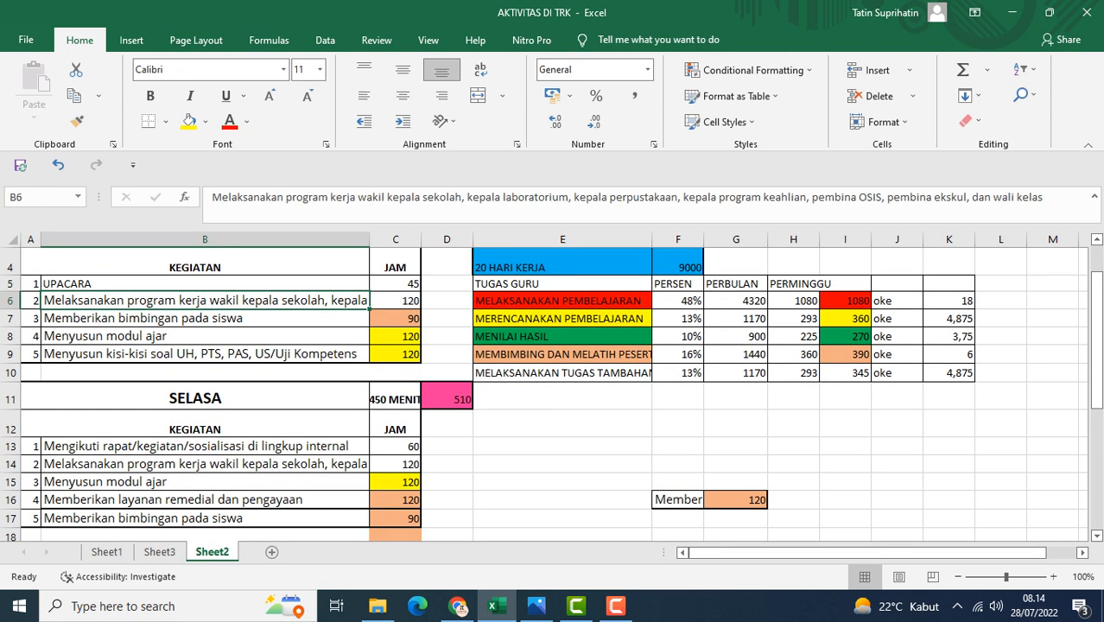
# Step through the SENIN activity rows and minutes, then inspect the day's total and daily-minutes formulas
pyautogui.scroll(1, 204, 300)
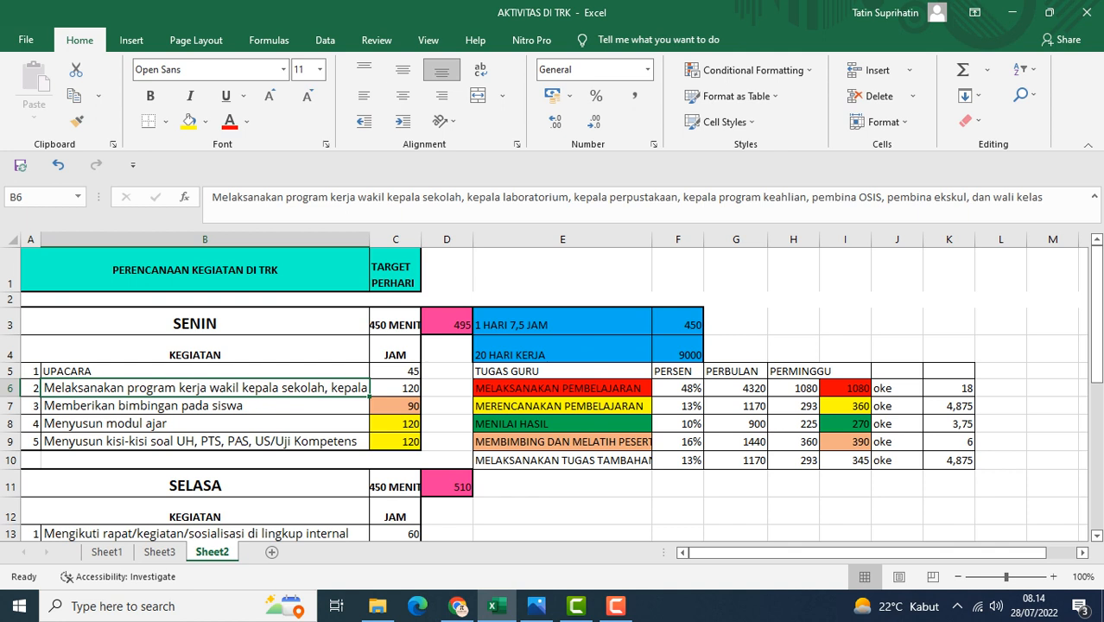
pyautogui.click(204, 406)
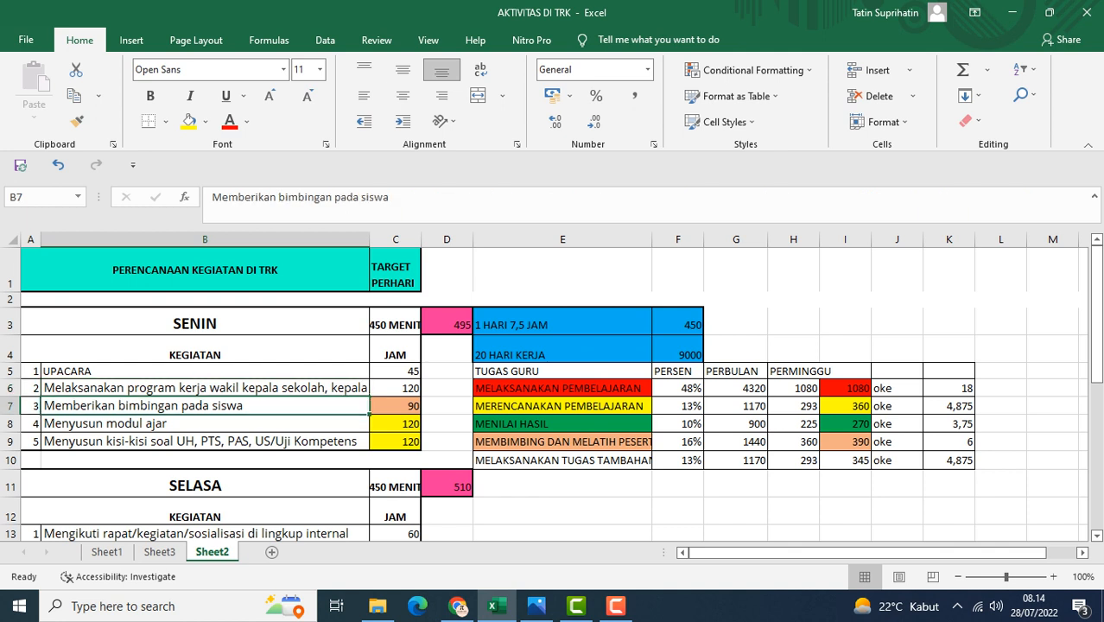
pyautogui.click(204, 423)
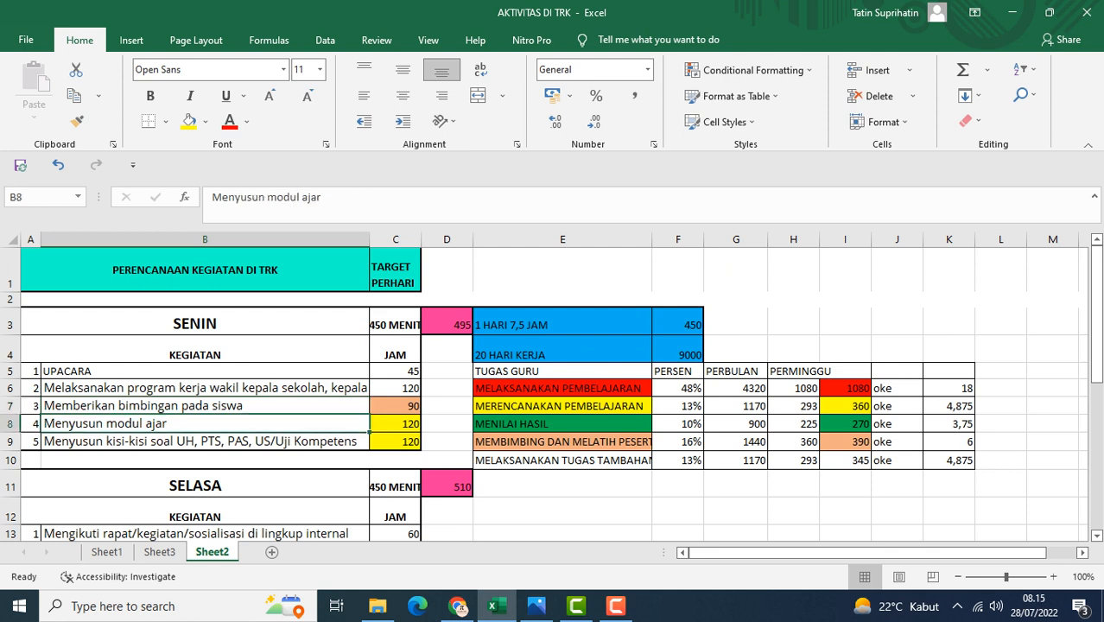
pyautogui.click(205, 441)
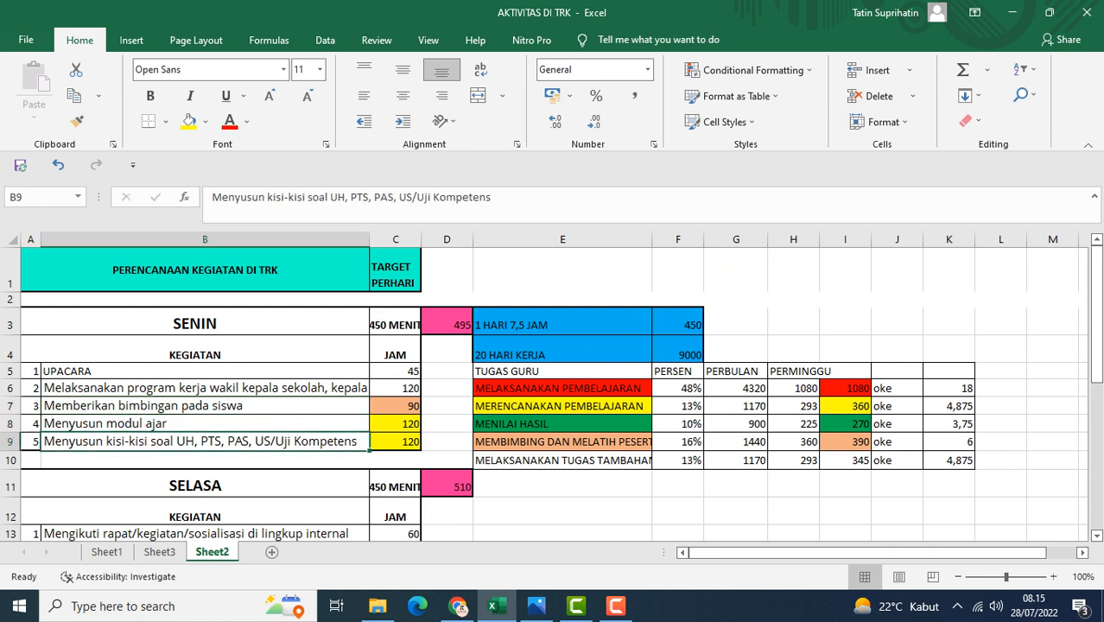
pyautogui.click(396, 441)
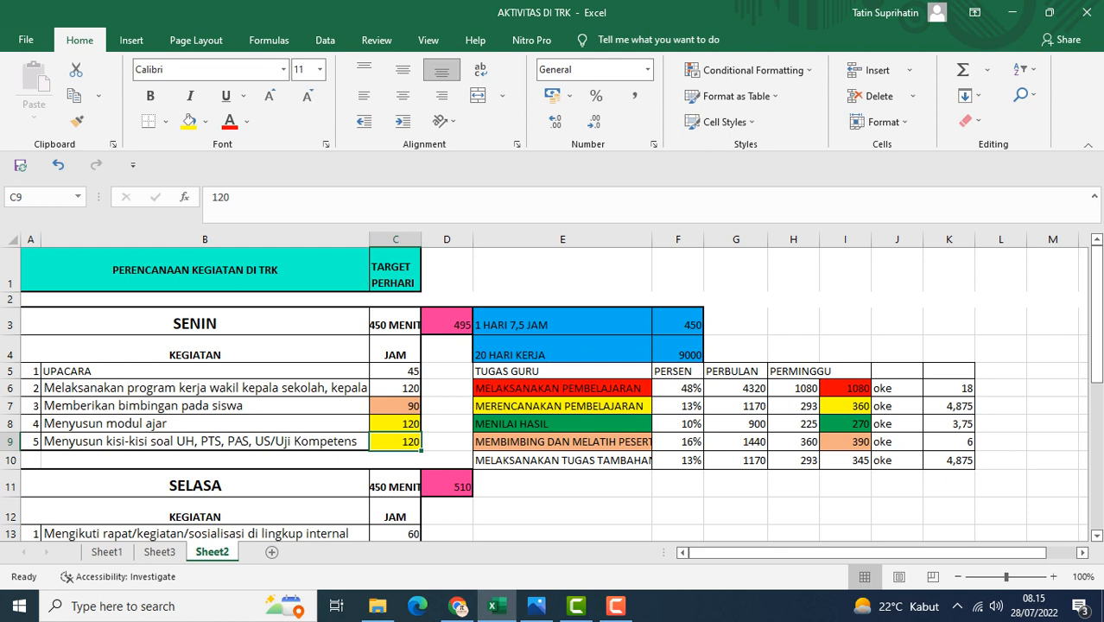
pyautogui.click(447, 322)
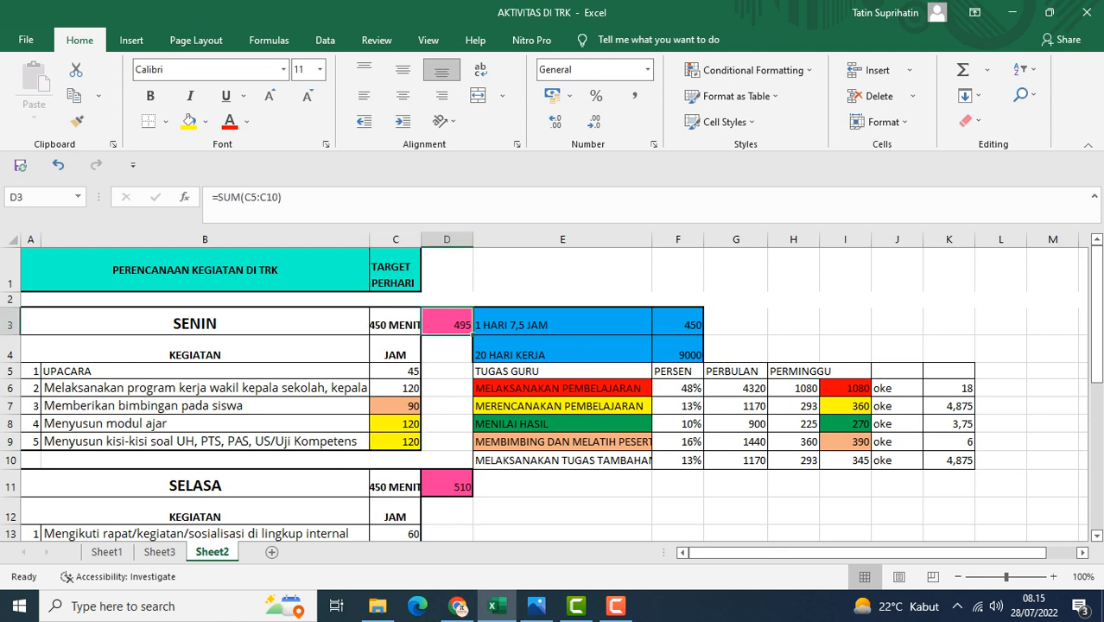
pyautogui.click(679, 322)
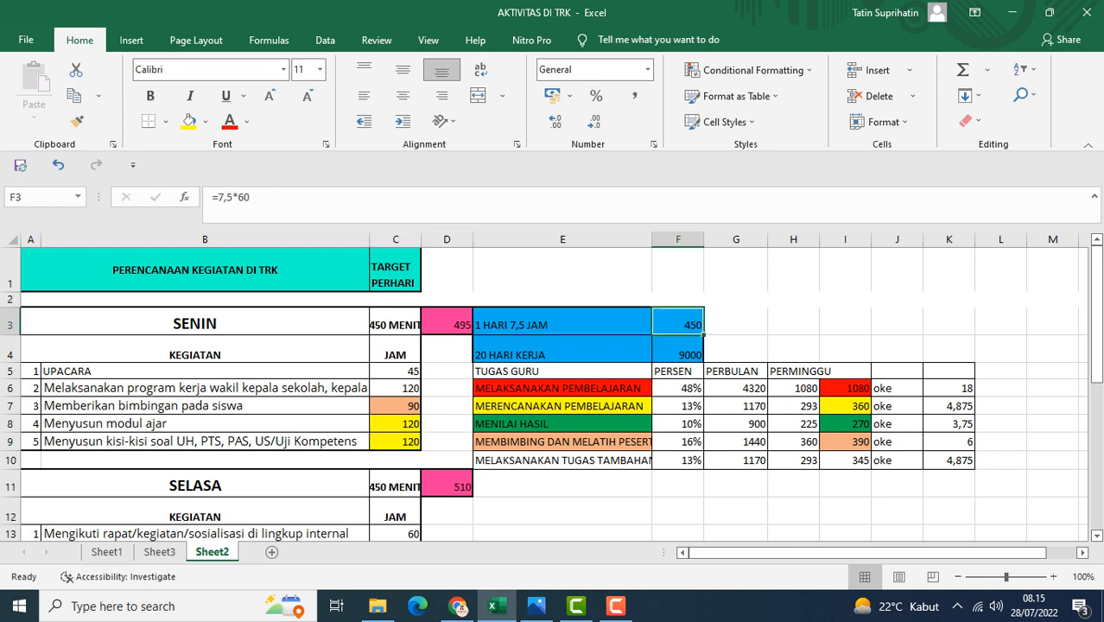
# Scroll to the SELASA section and step through each of its activity rows
pyautogui.scroll(-3, 544, 395)
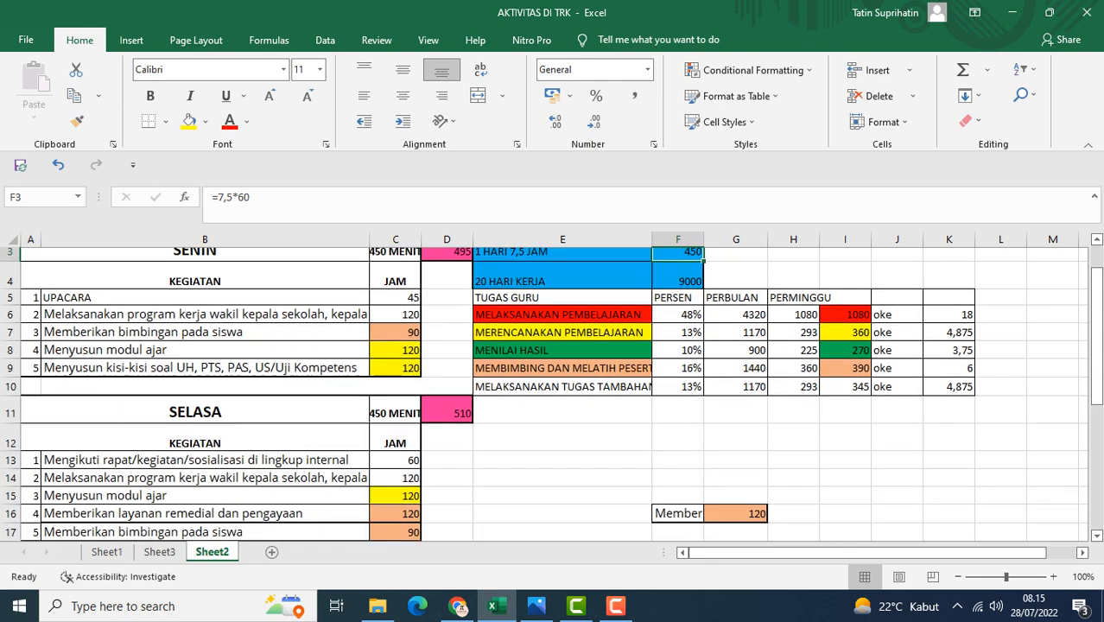
pyautogui.scroll(3, 544, 395)
pyautogui.scroll(-3, 544, 394)
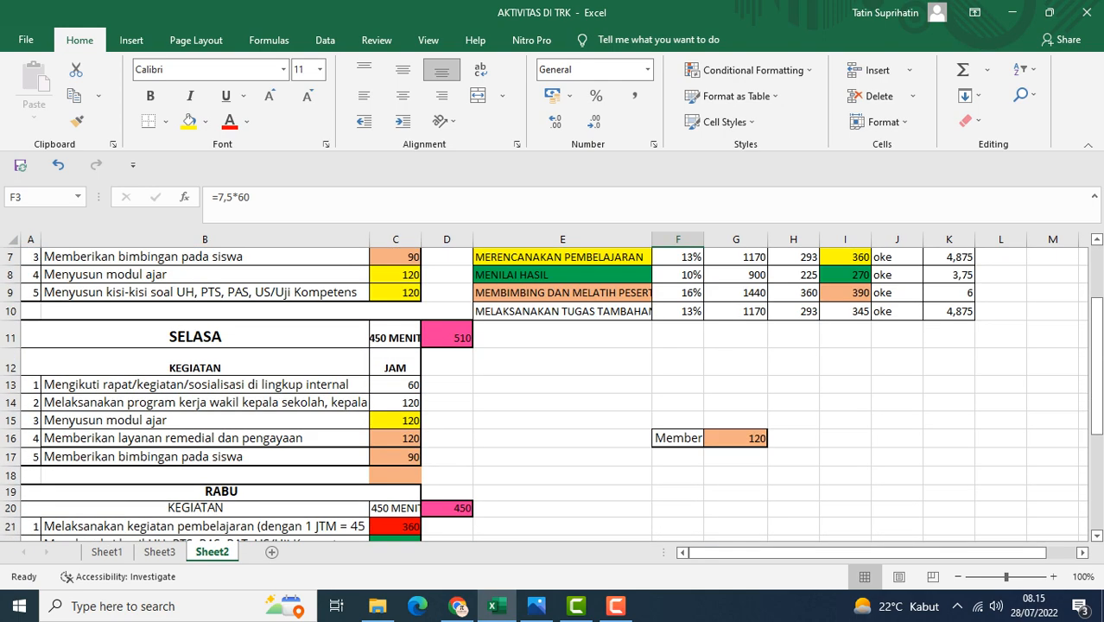
pyautogui.click(205, 330)
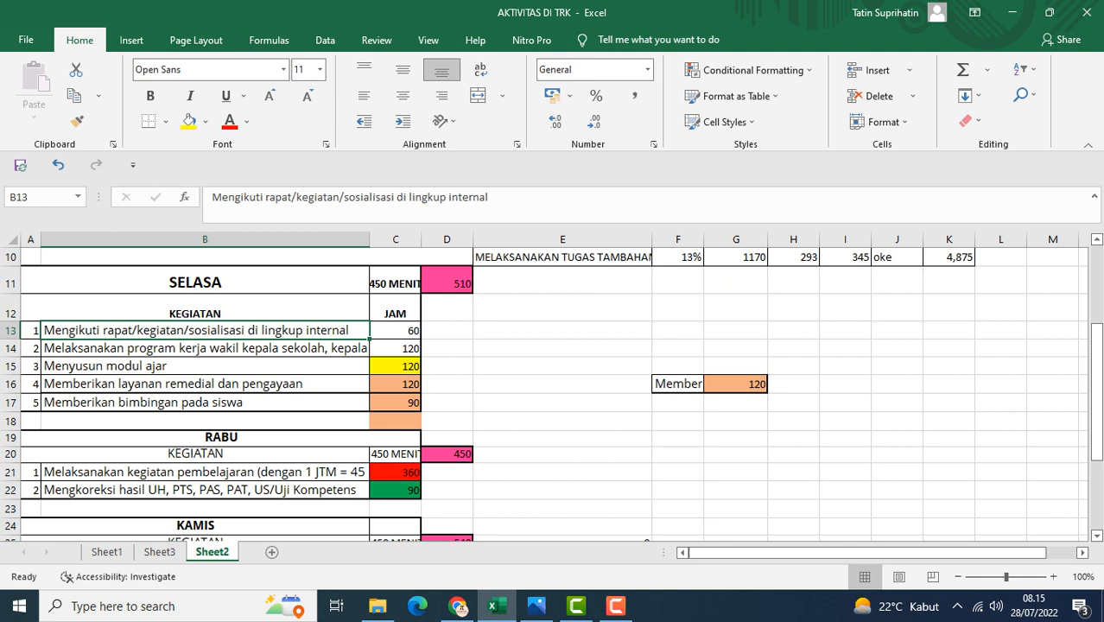
pyautogui.click(205, 348)
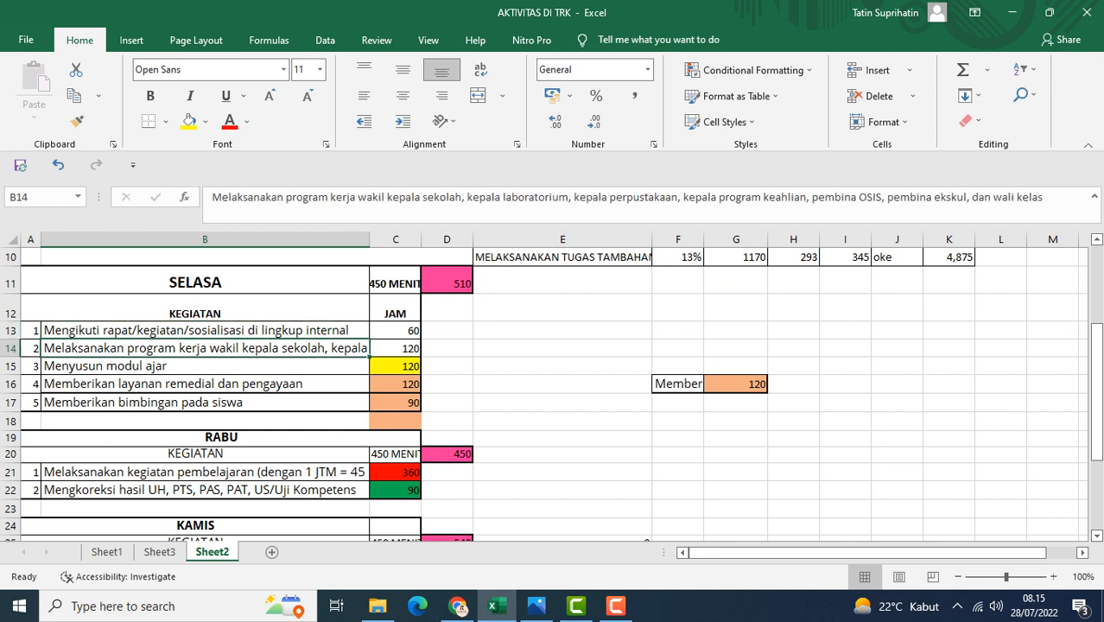
pyautogui.click(205, 366)
pyautogui.click(204, 384)
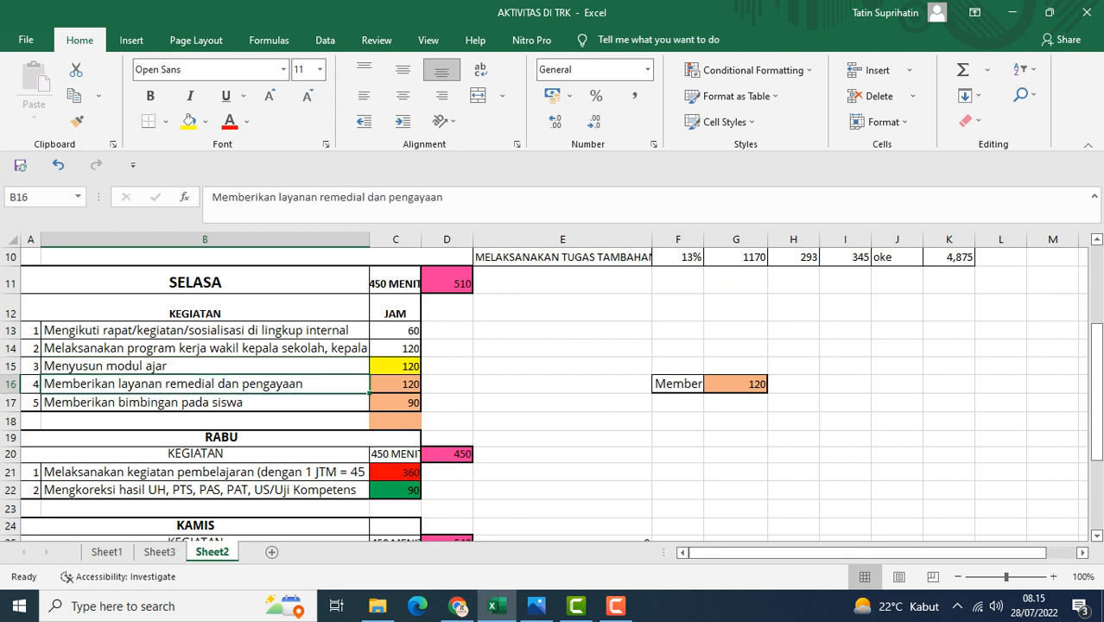
pyautogui.click(205, 403)
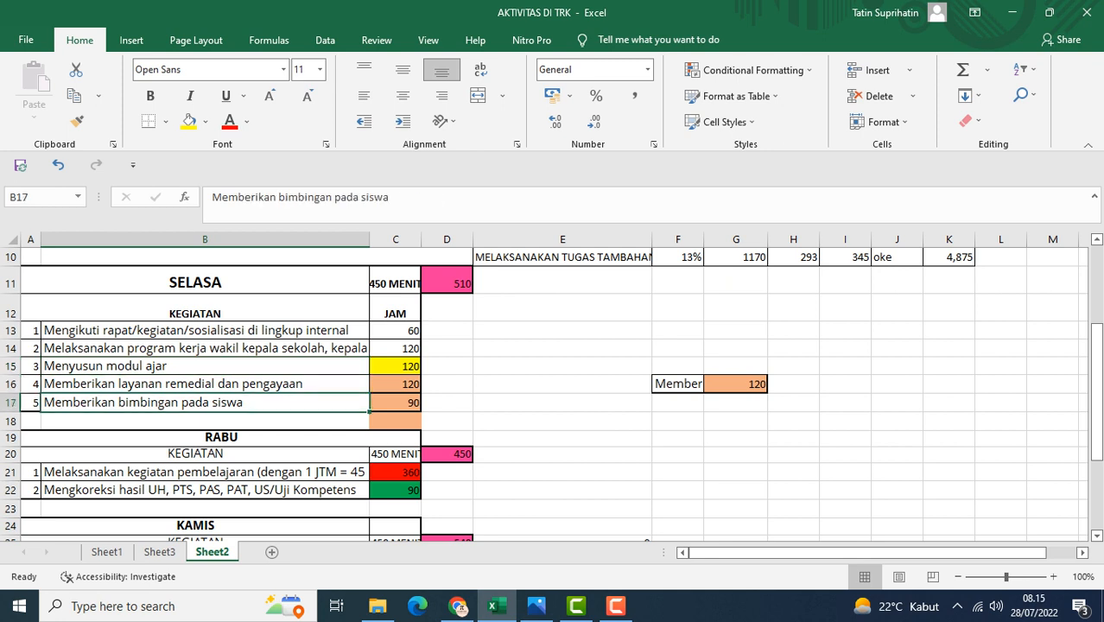
# Inspect the SELASA total formula, then step through the RABU activity rows, minutes and total formula
pyautogui.click(447, 280)
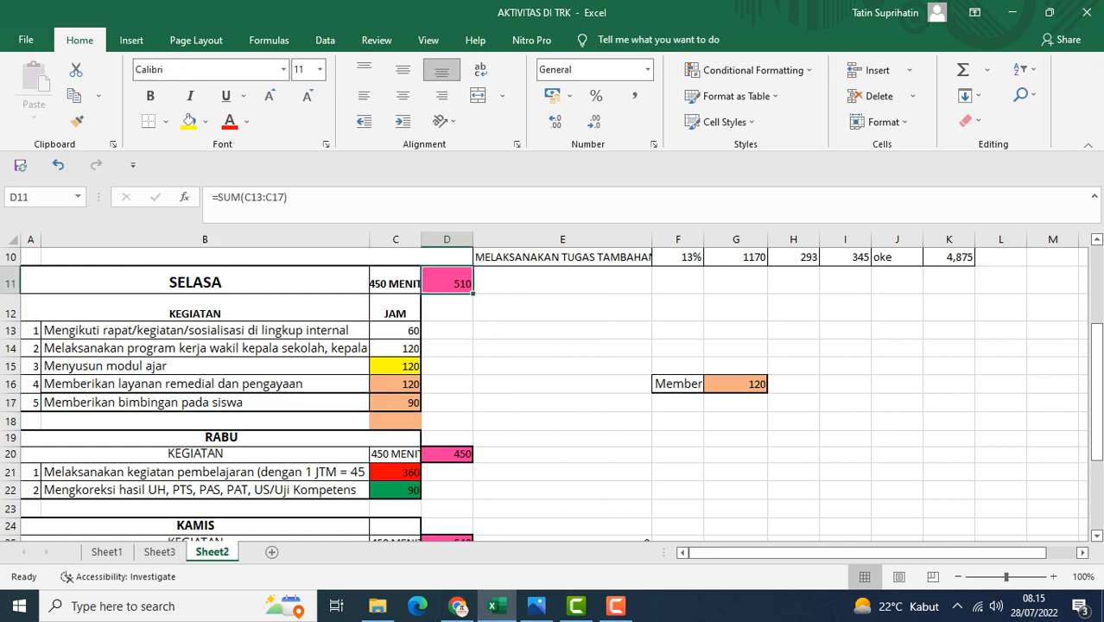
pyautogui.scroll(-2, 553, 393)
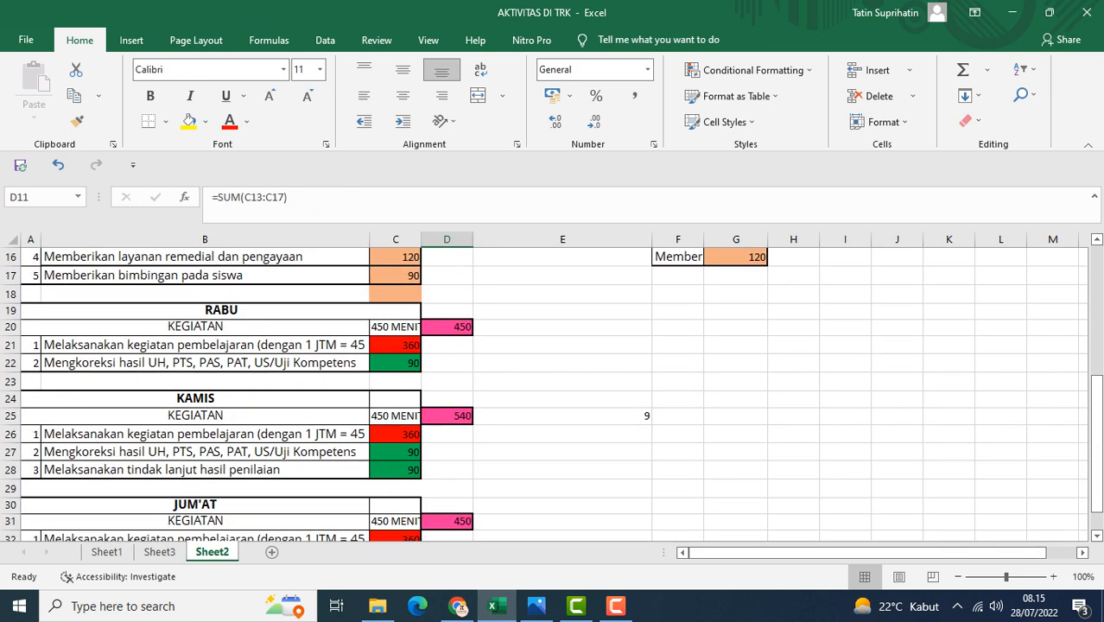
pyautogui.click(204, 363)
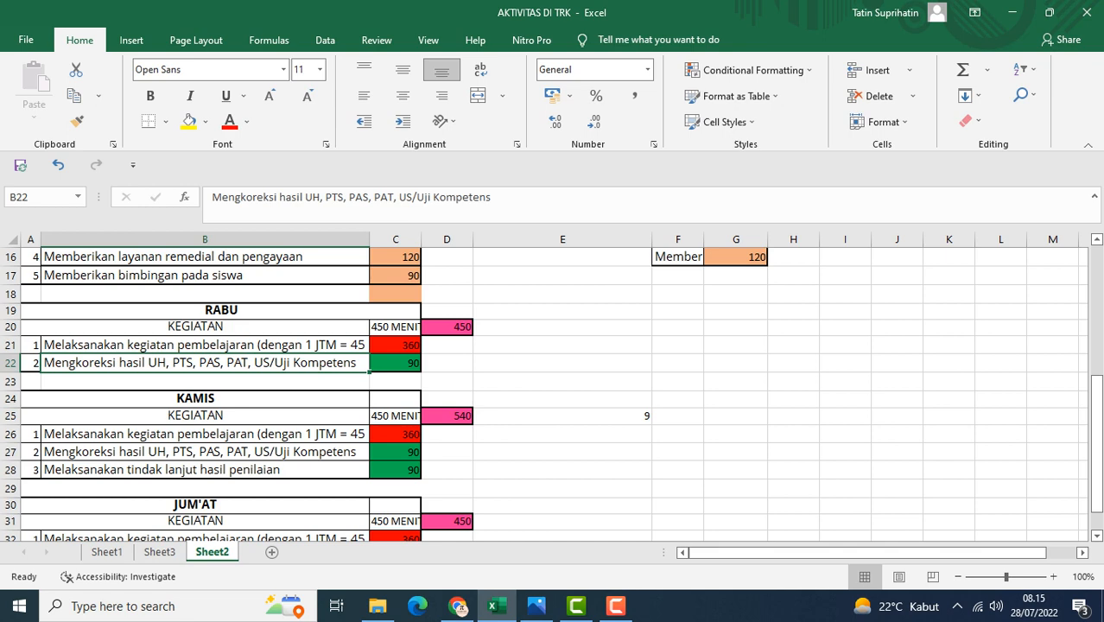
pyautogui.scroll(-1, 553, 393)
pyautogui.scroll(1, 553, 393)
pyautogui.click(205, 345)
pyautogui.click(396, 345)
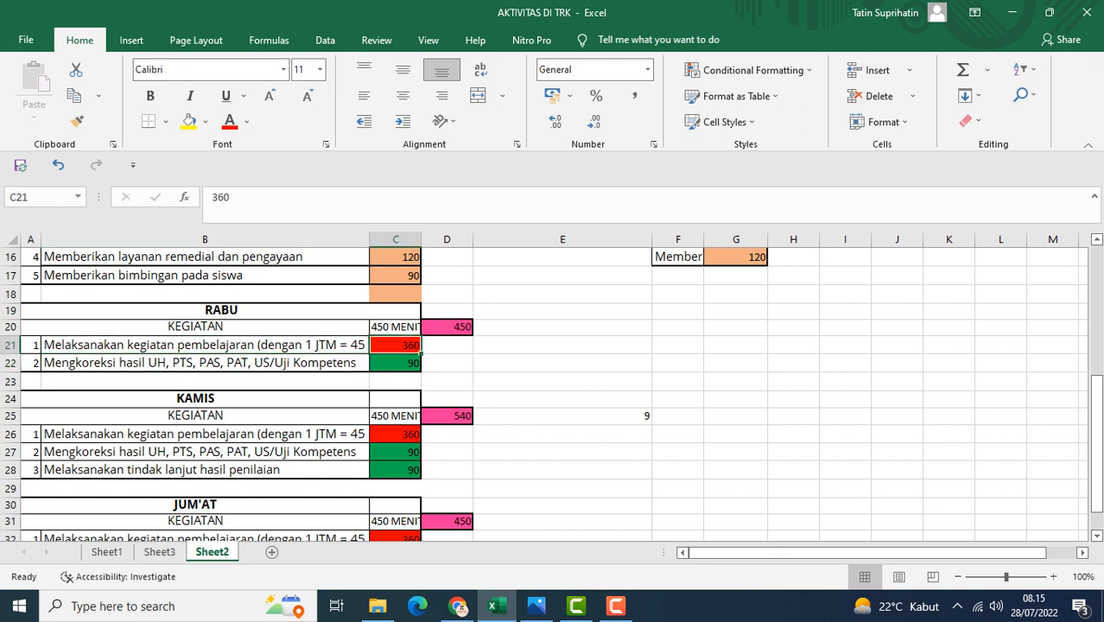
pyautogui.click(396, 363)
pyautogui.click(447, 327)
# Step through the KAMIS minute values and inspect the KAMIS total formula
pyautogui.scroll(-1, 447, 327)
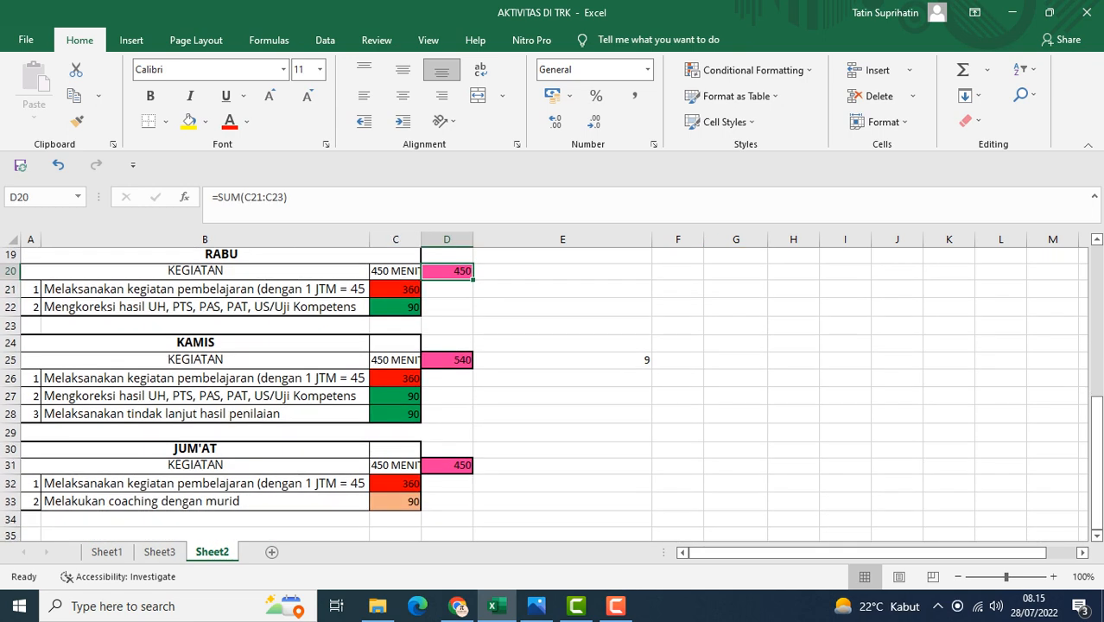
pyautogui.scroll(-1, 446, 327)
pyautogui.click(396, 329)
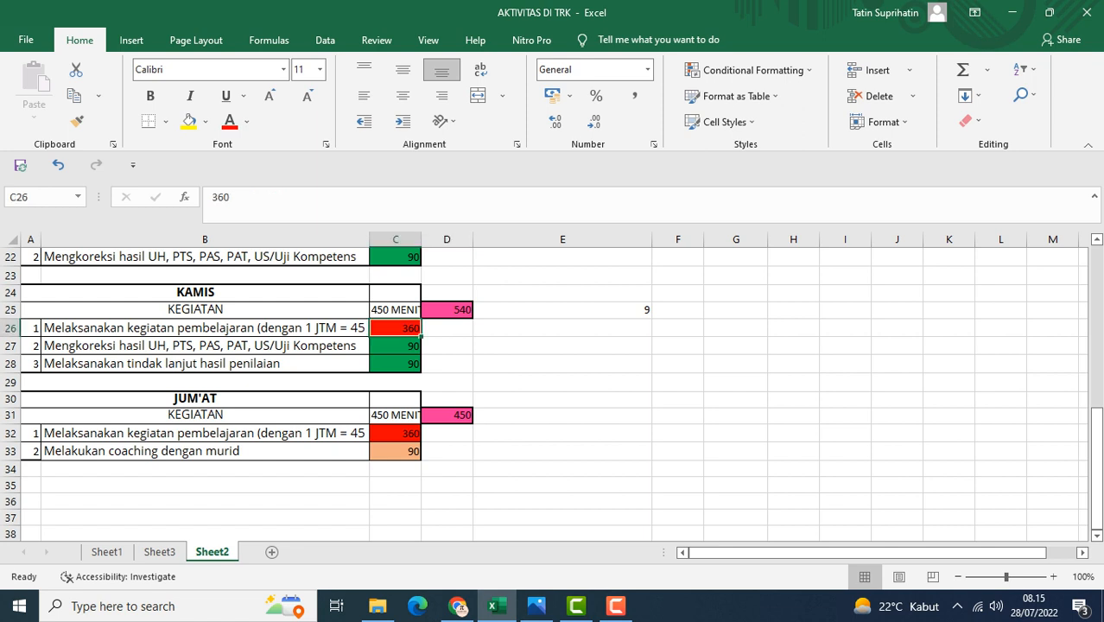
pyautogui.click(395, 346)
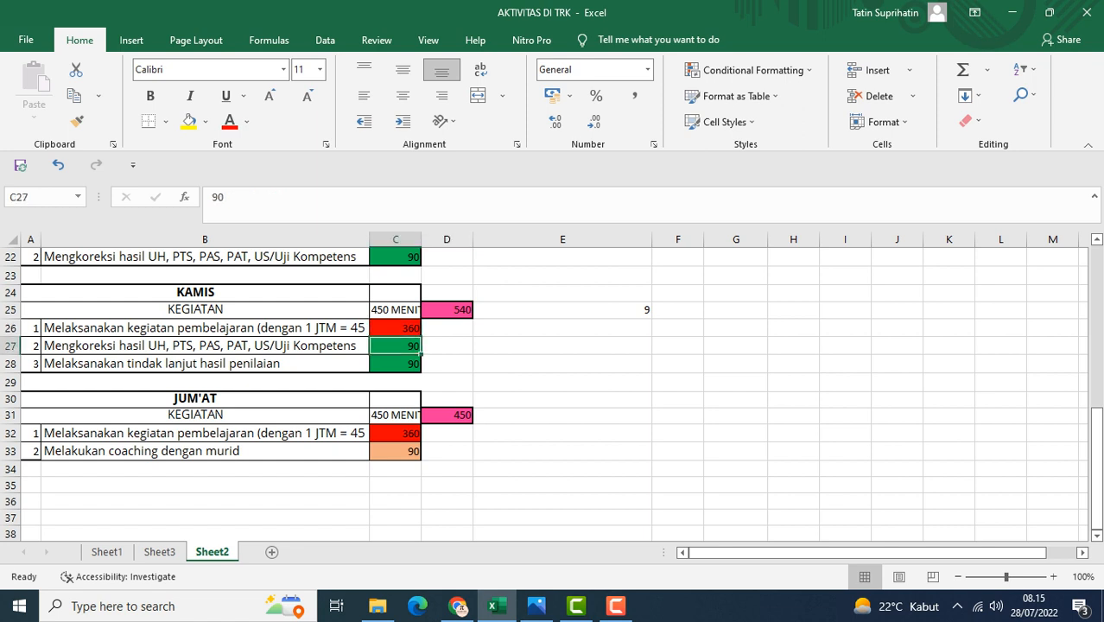
pyautogui.click(396, 364)
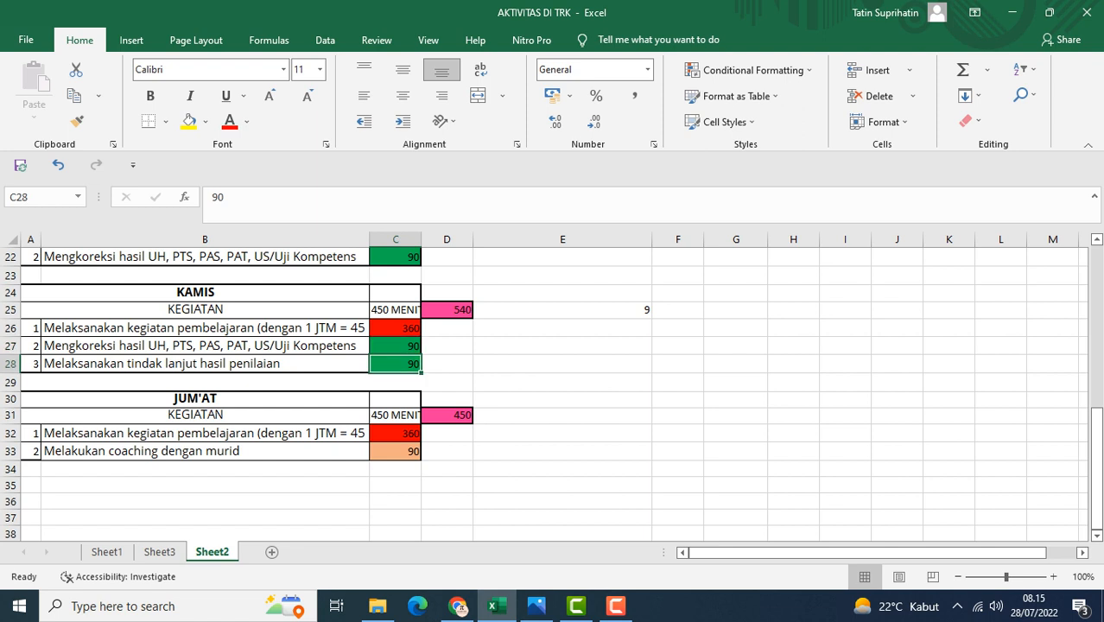
pyautogui.click(447, 311)
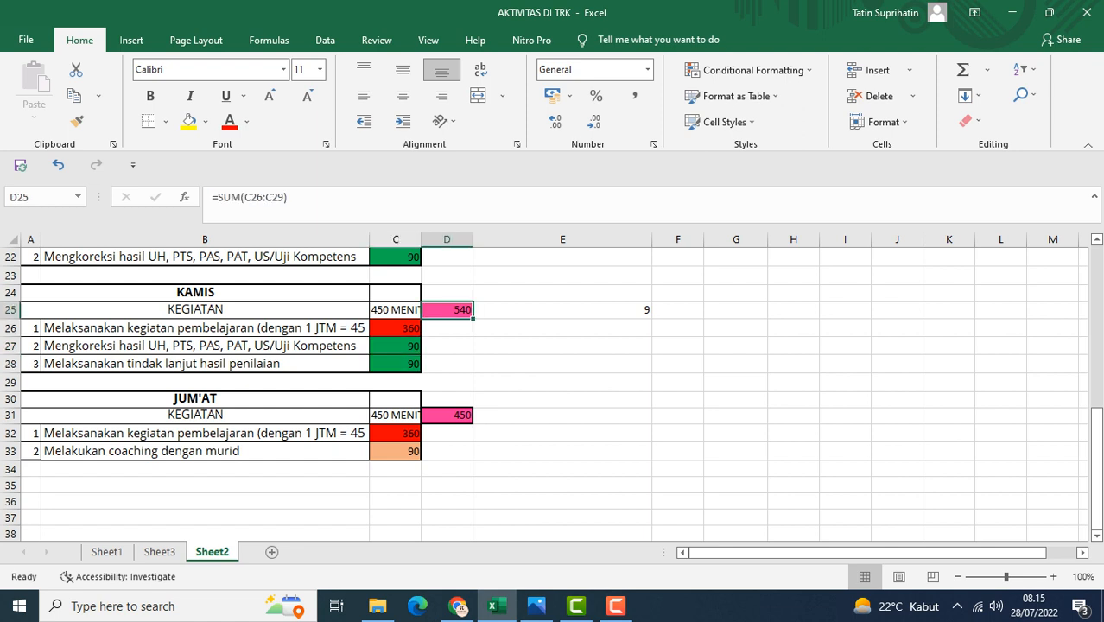
# Step through the JUM'AT activity rows and minutes, then inspect the JUM'AT total formula
pyautogui.click(205, 434)
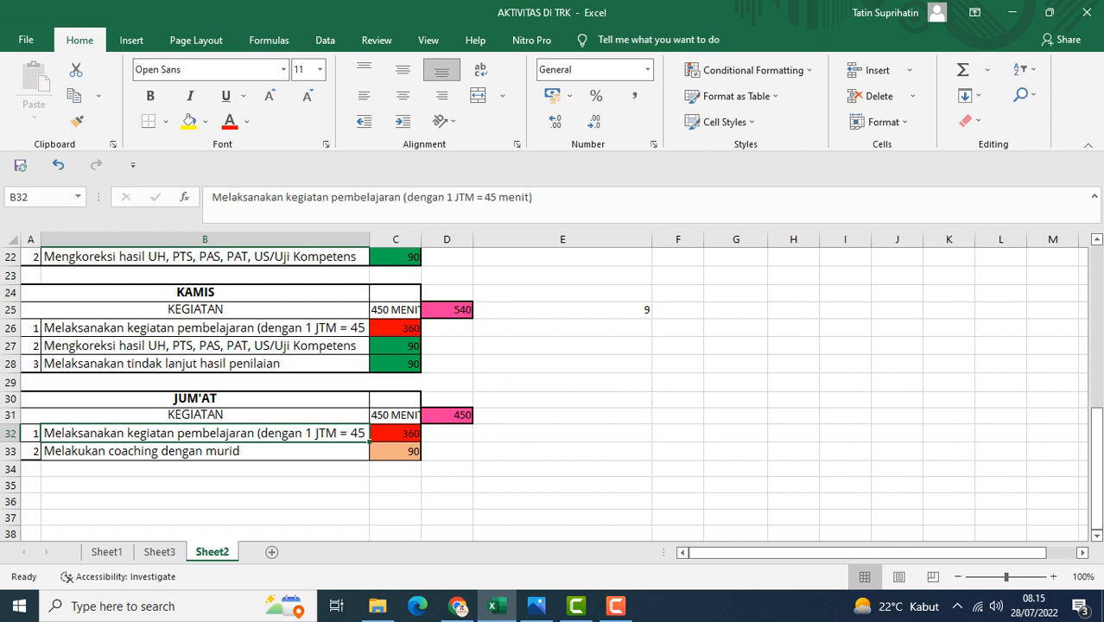
pyautogui.click(396, 433)
pyautogui.click(204, 451)
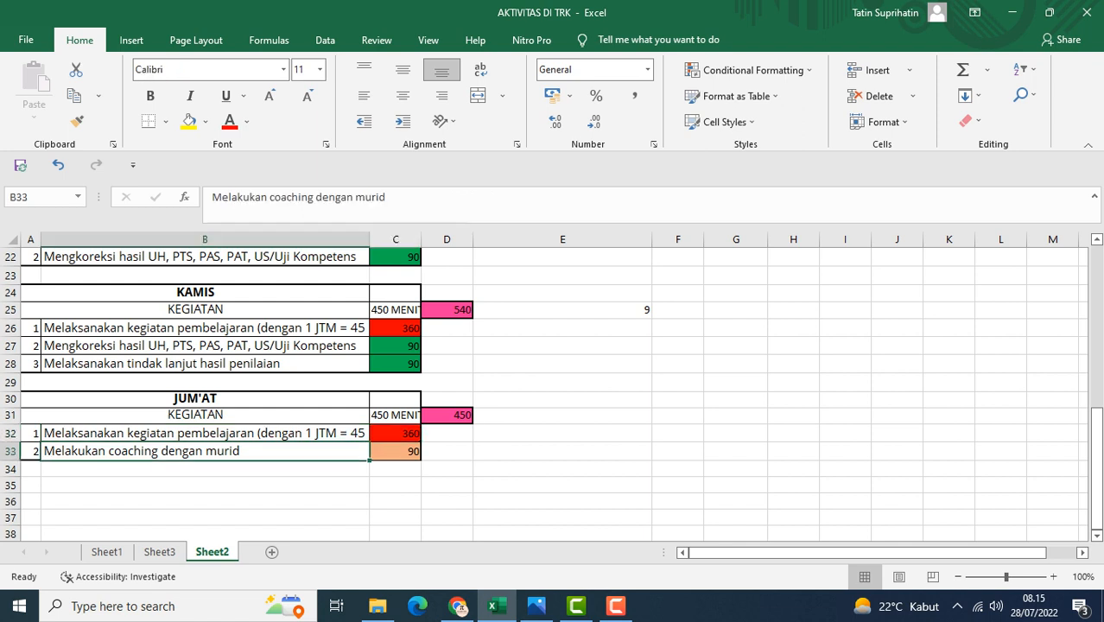
pyautogui.click(396, 452)
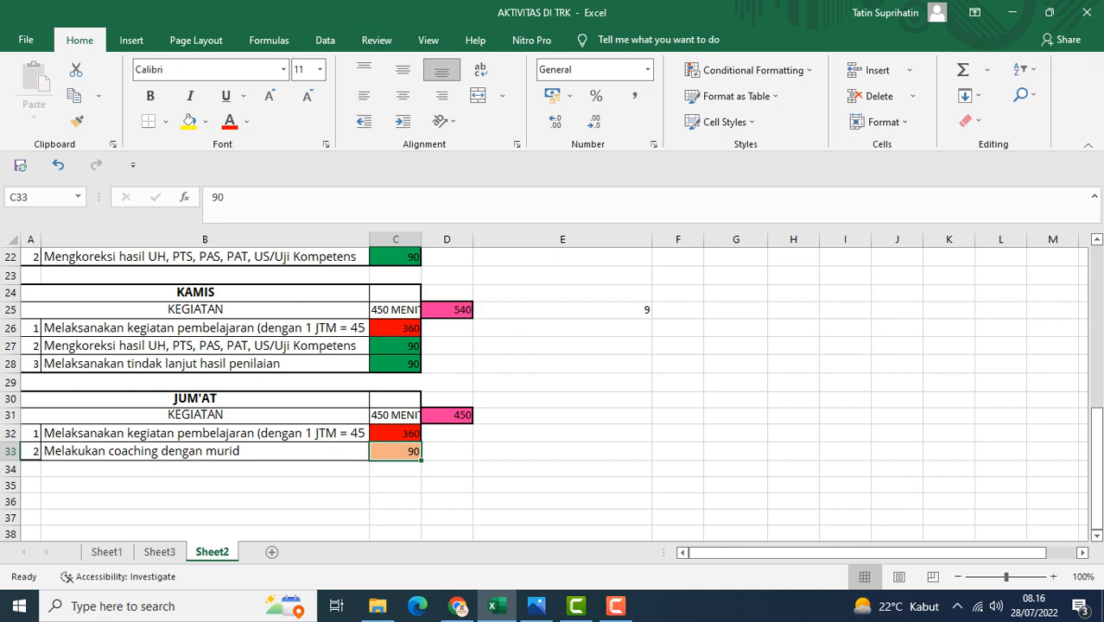
pyautogui.click(447, 416)
pyautogui.scroll(7, 553, 395)
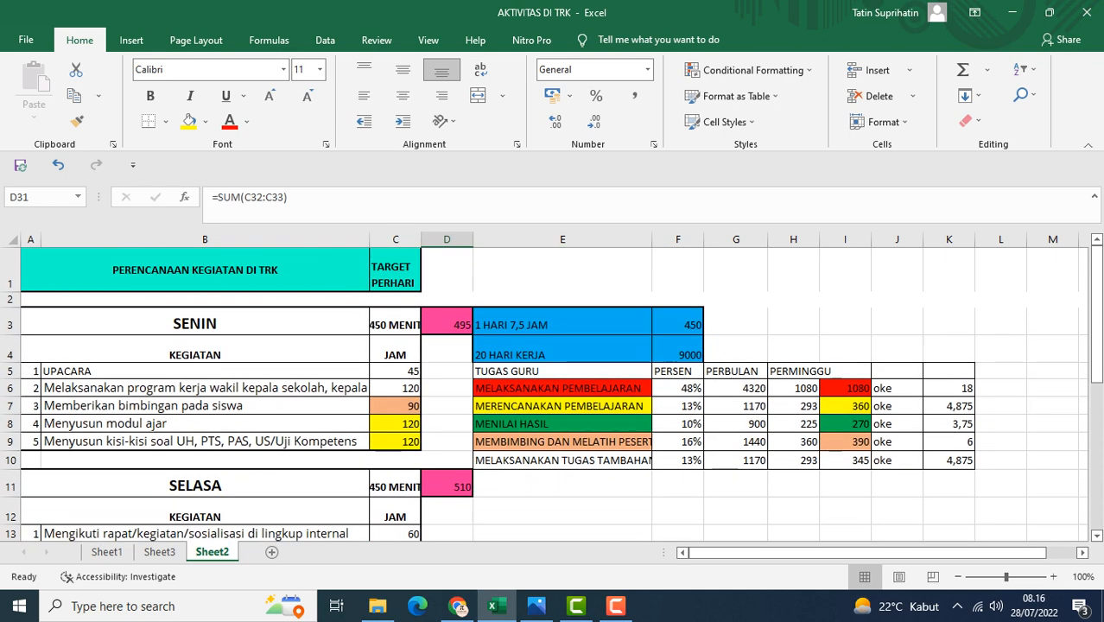
# Inspect the MELAKSANAKAN PEMBELAJARAN task name, its percentage and its weekly minutes formula
pyautogui.scroll(-7, 553, 395)
pyautogui.scroll(7, 553, 395)
pyautogui.scroll(-1, 553, 395)
pyautogui.scroll(1, 553, 395)
pyautogui.click(563, 389)
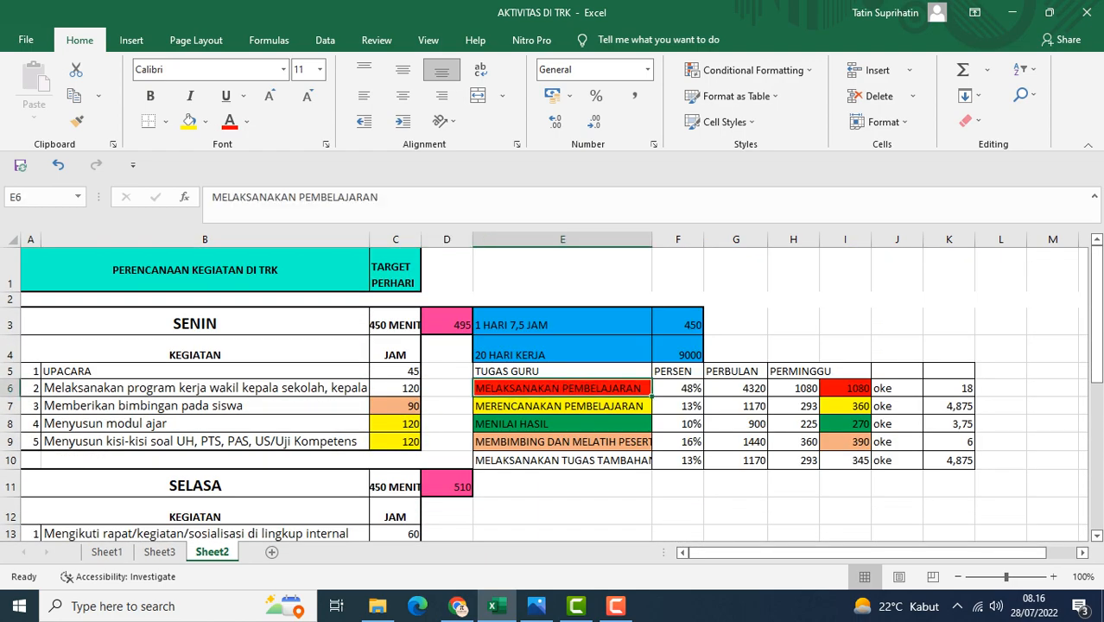
pyautogui.click(679, 388)
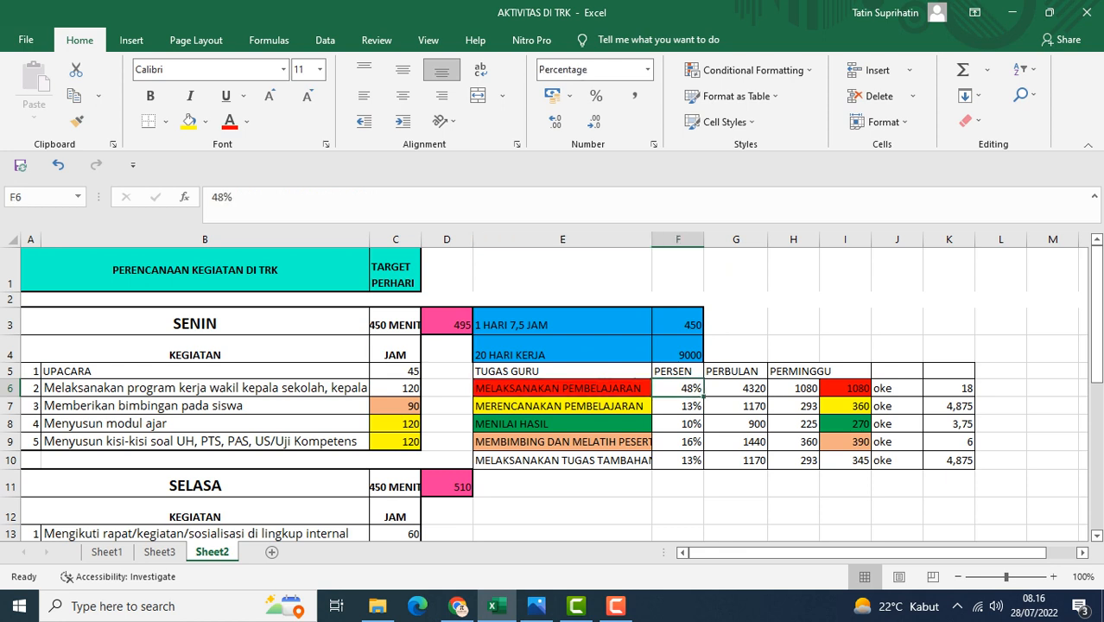
pyautogui.click(793, 388)
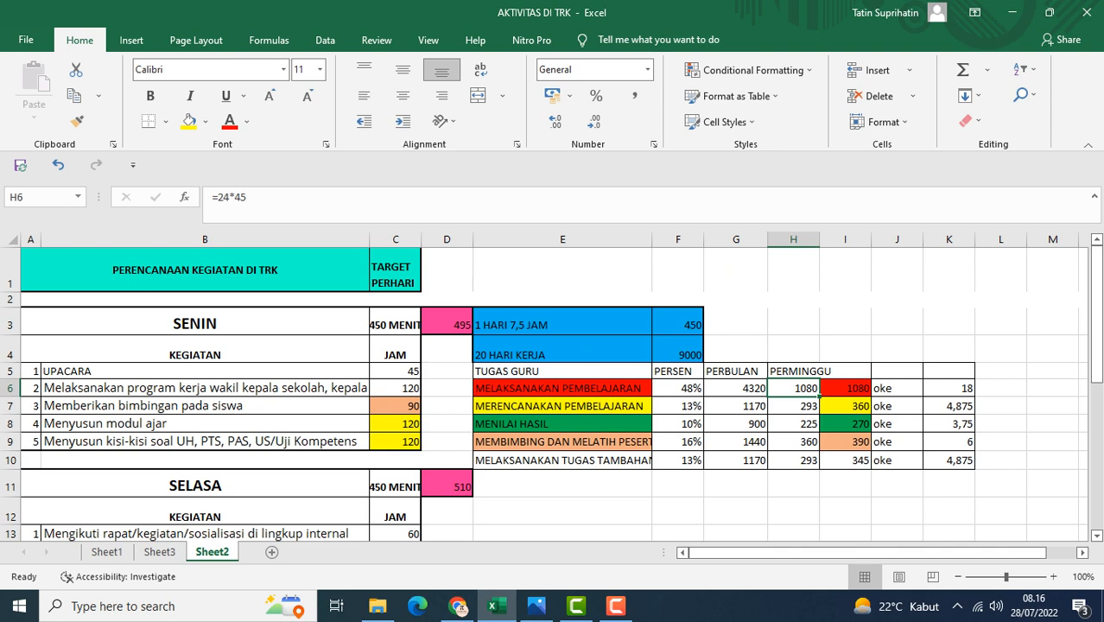
pyautogui.scroll(-4, 553, 393)
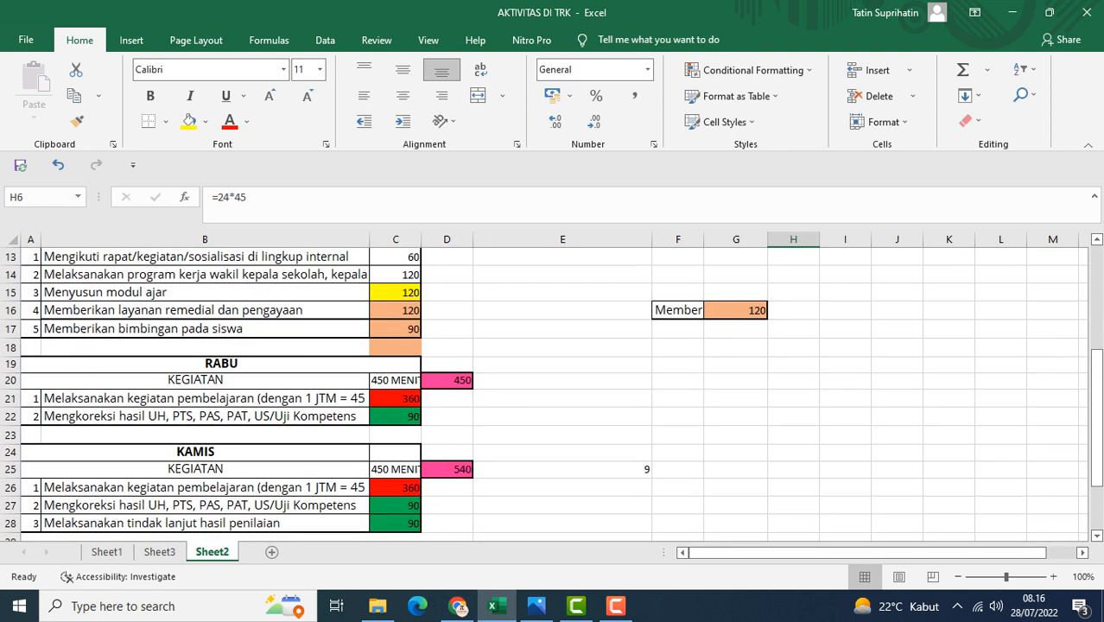
pyautogui.scroll(-2, 544, 393)
pyautogui.scroll(5, 552, 393)
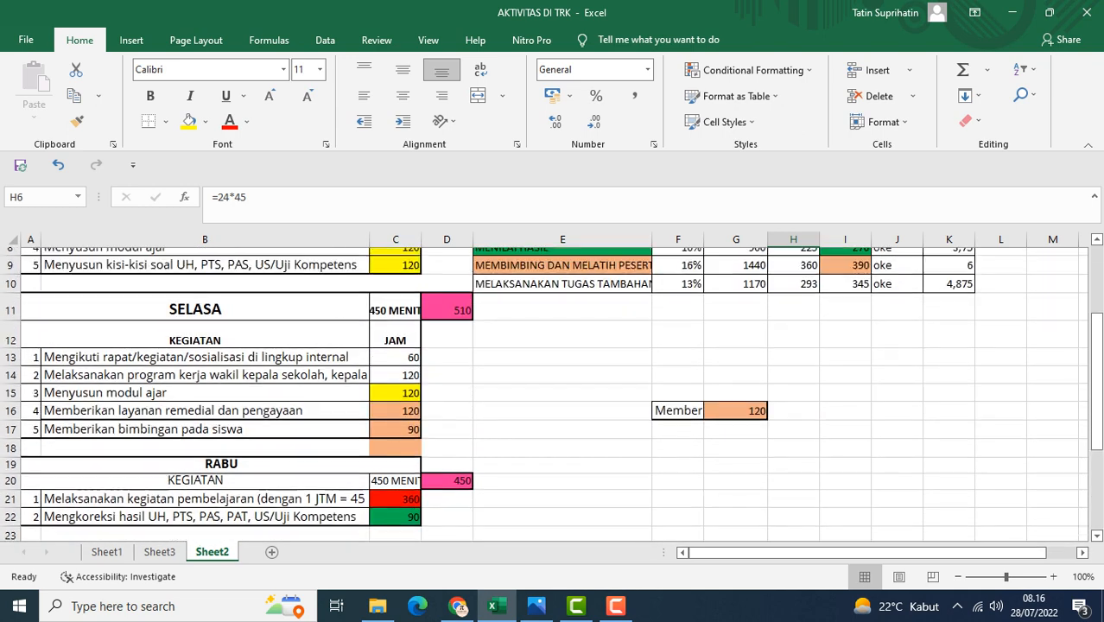
# Inspect the teaching task's weekly sum formula and its oke check formula
pyautogui.click(845, 301)
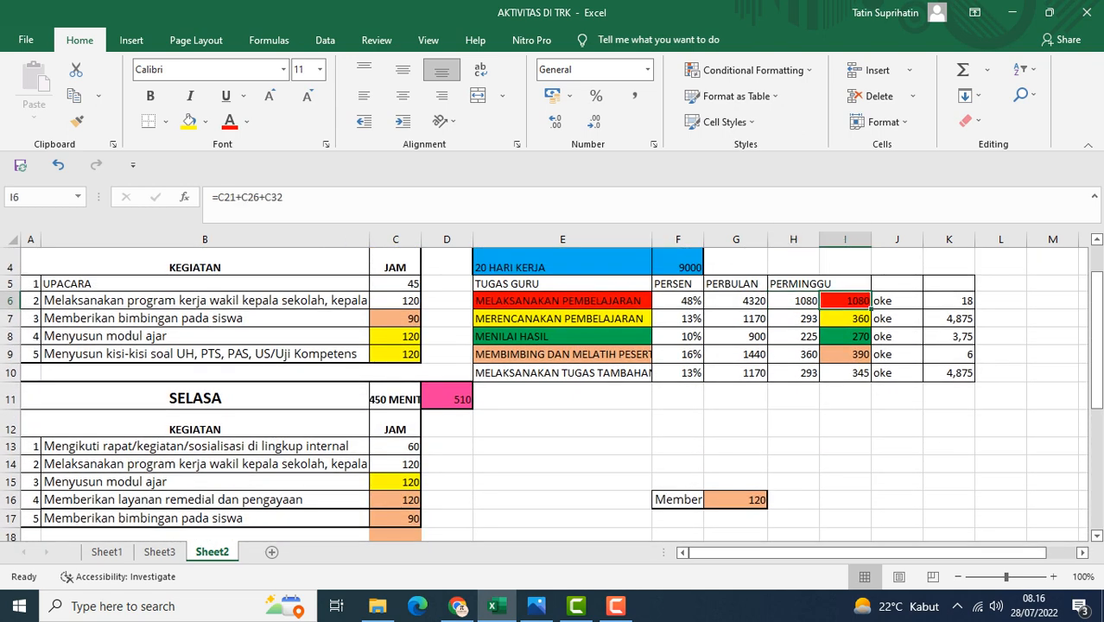
pyautogui.click(896, 300)
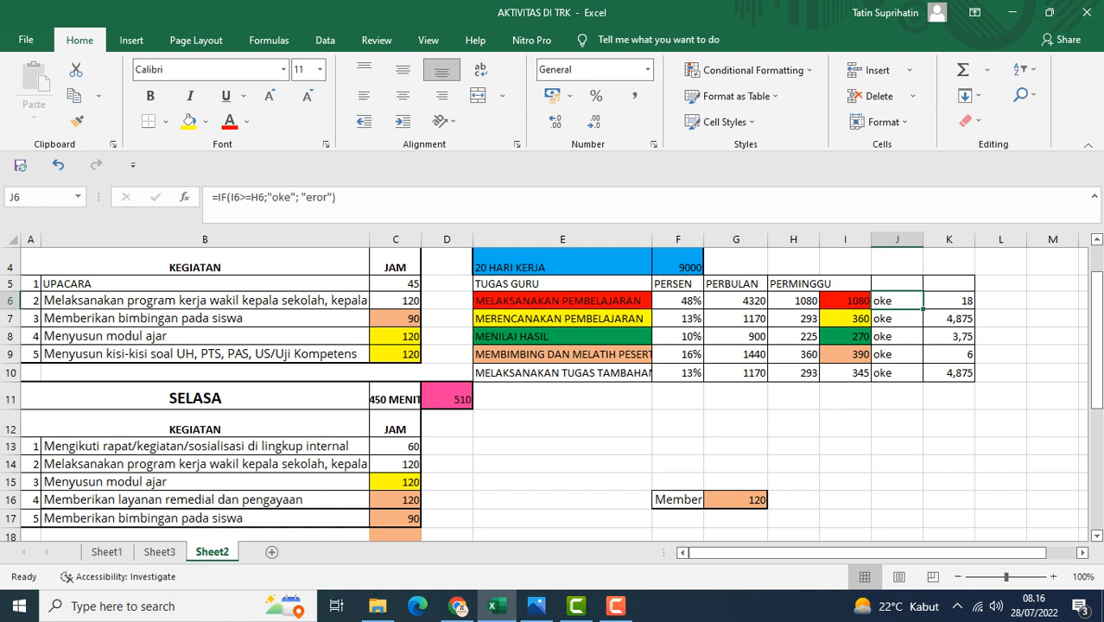
pyautogui.click(793, 301)
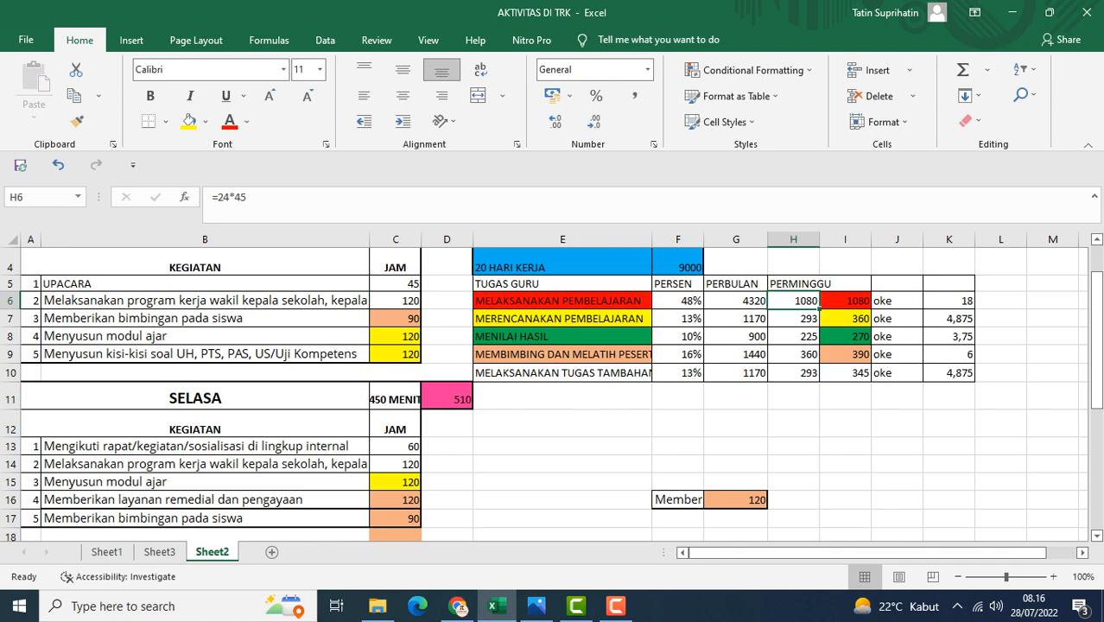
# Trace the daily minute cells feeding the MERENCANAKAN PEMBELAJARAN task and inspect its weekly sum formula
pyautogui.click(396, 336)
pyautogui.click(396, 354)
pyautogui.scroll(-1, 396, 371)
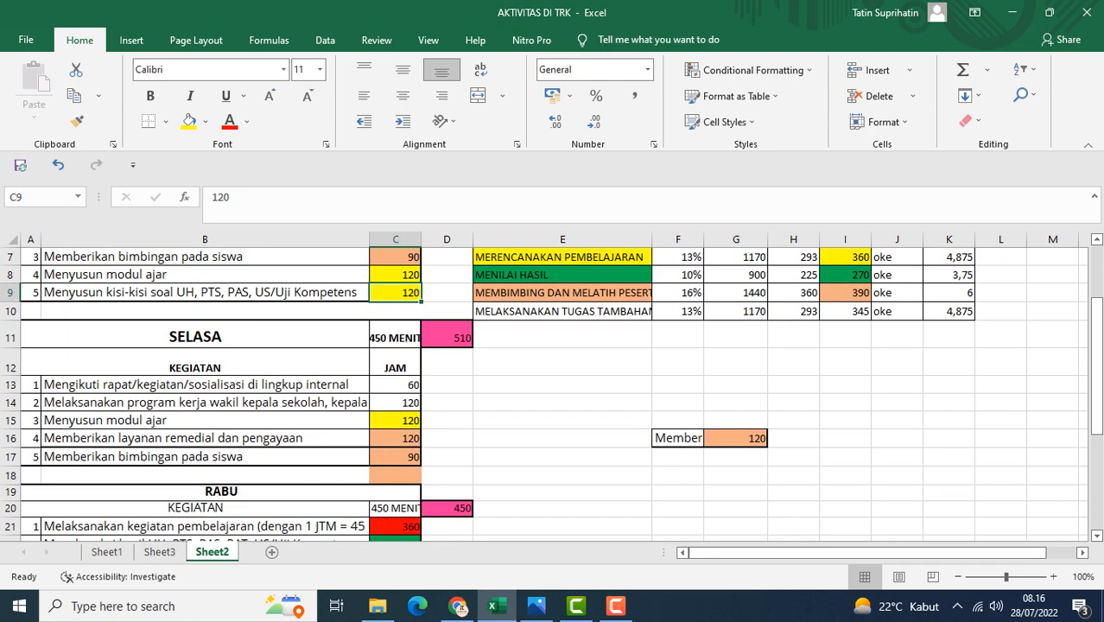
pyautogui.click(396, 420)
pyautogui.scroll(-4, 396, 420)
pyautogui.scroll(4, 544, 395)
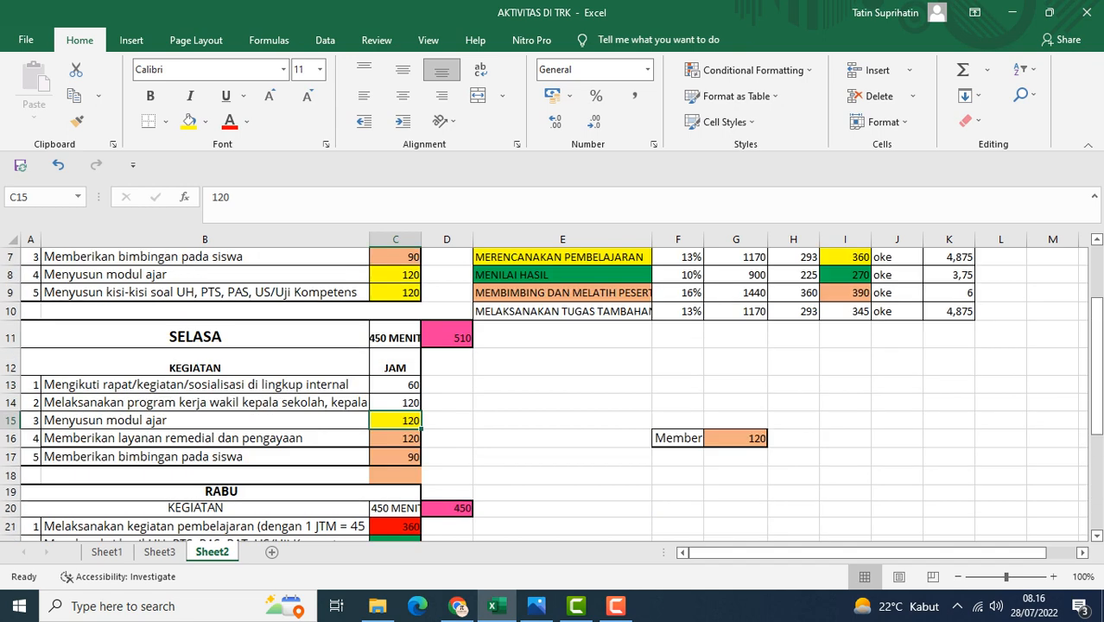
pyautogui.click(396, 292)
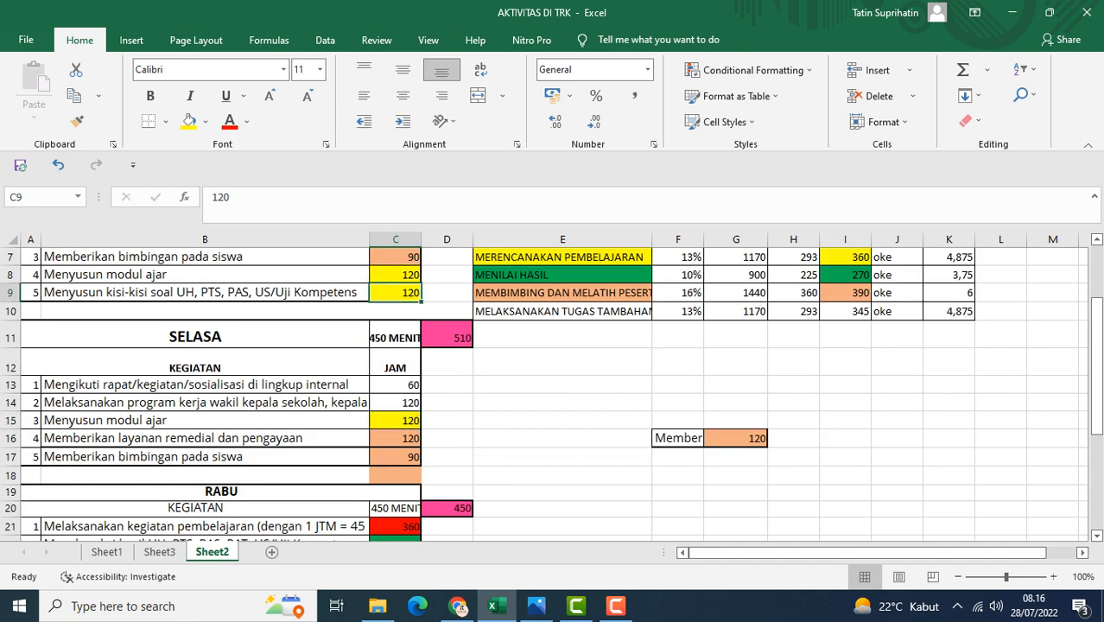
pyautogui.scroll(2, 396, 293)
pyautogui.click(846, 406)
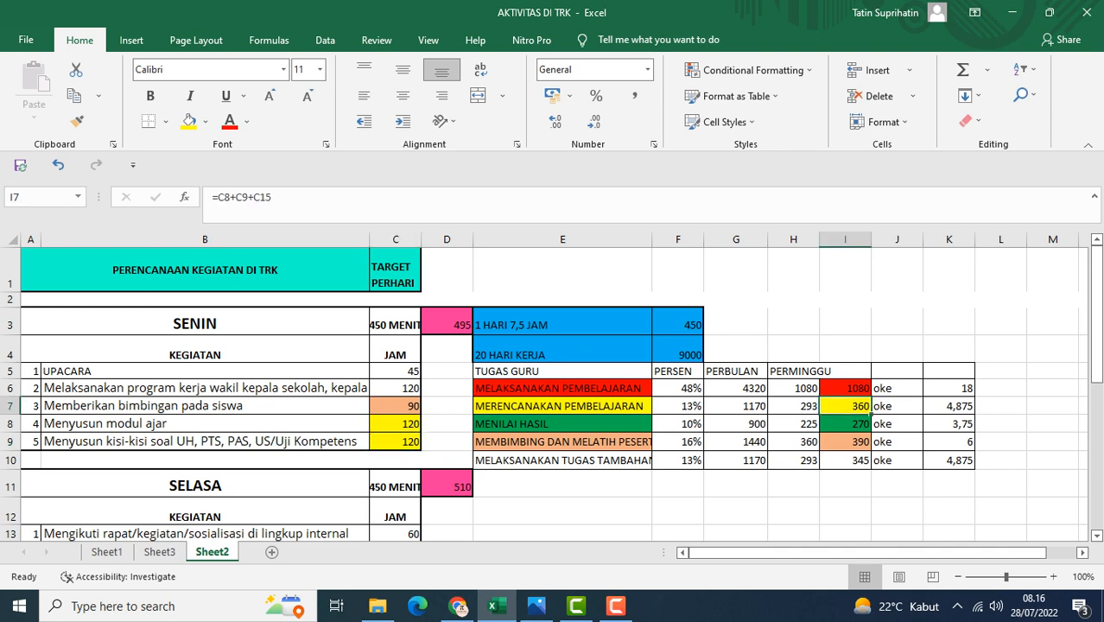
# Check the assessment activity rows and inspect the MENILAI HASIL weekly sum and minutes formulas
pyautogui.scroll(-1, 544, 395)
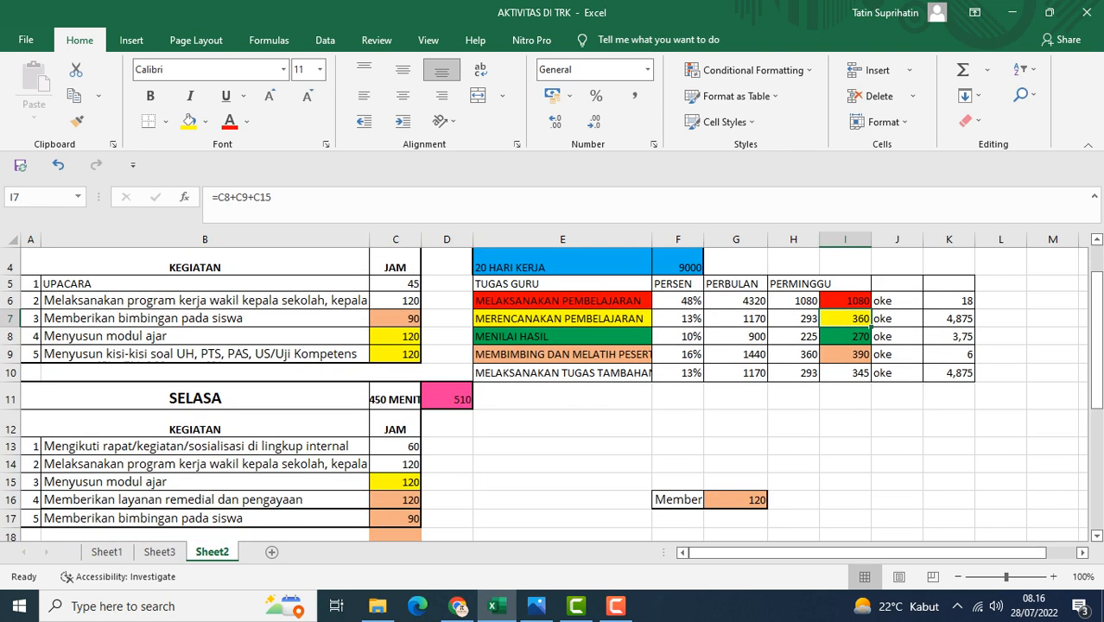
pyautogui.scroll(-4, 544, 395)
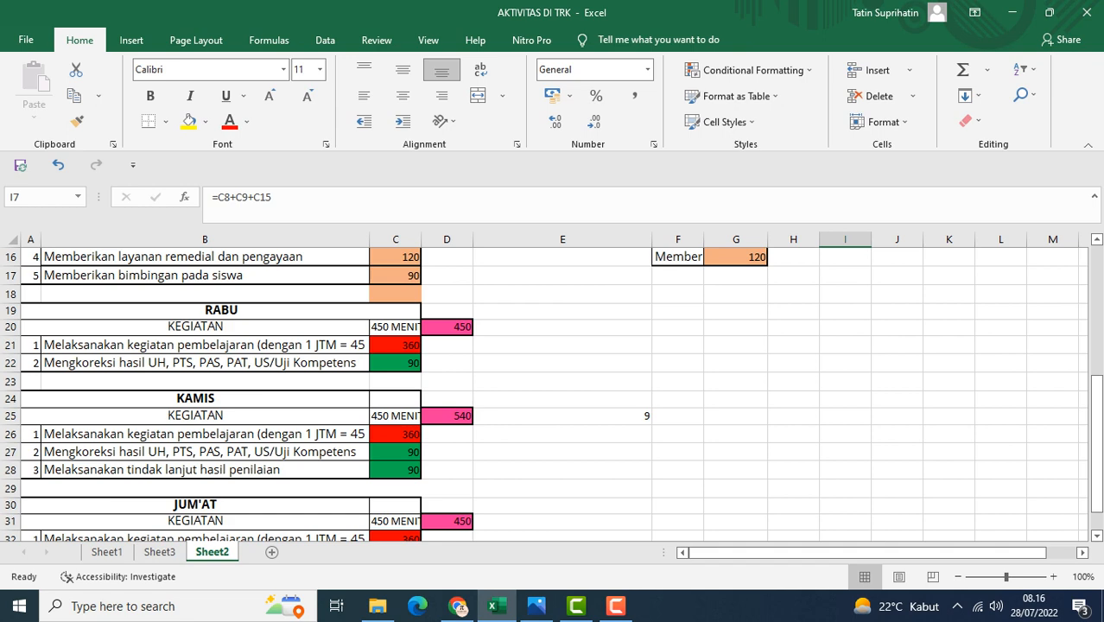
pyautogui.click(204, 363)
pyautogui.click(205, 470)
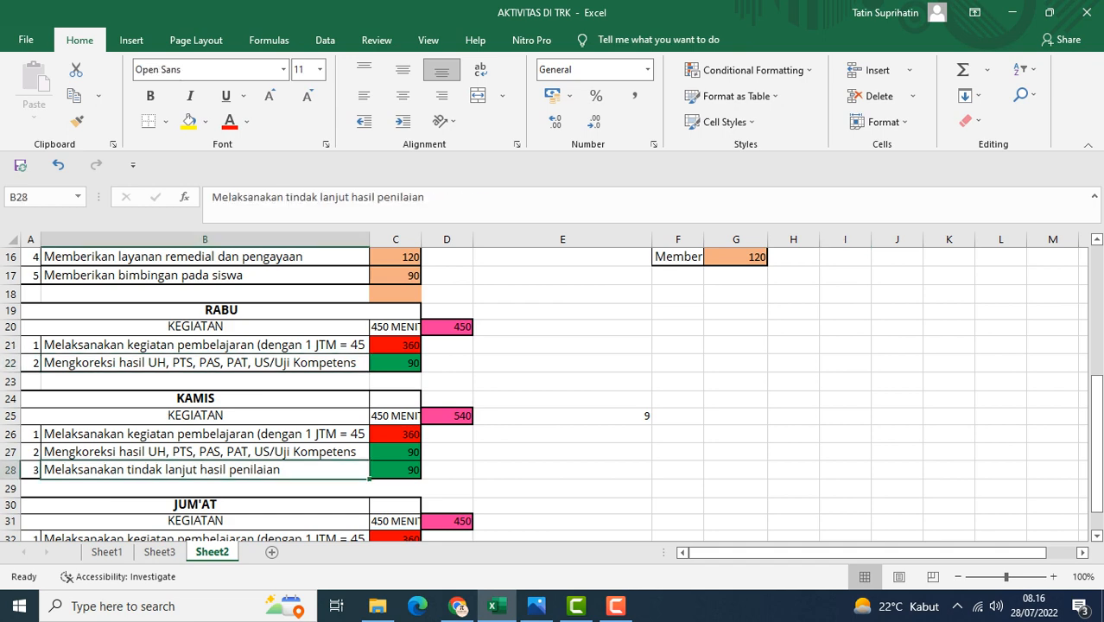
pyautogui.scroll(4, 544, 395)
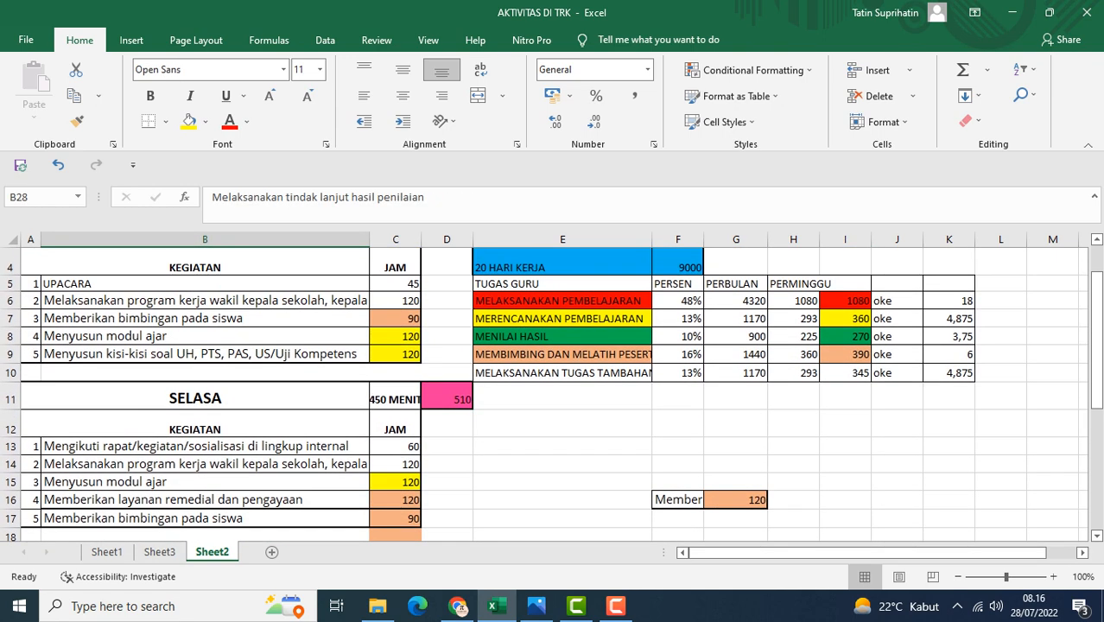
pyautogui.click(845, 336)
pyautogui.click(793, 337)
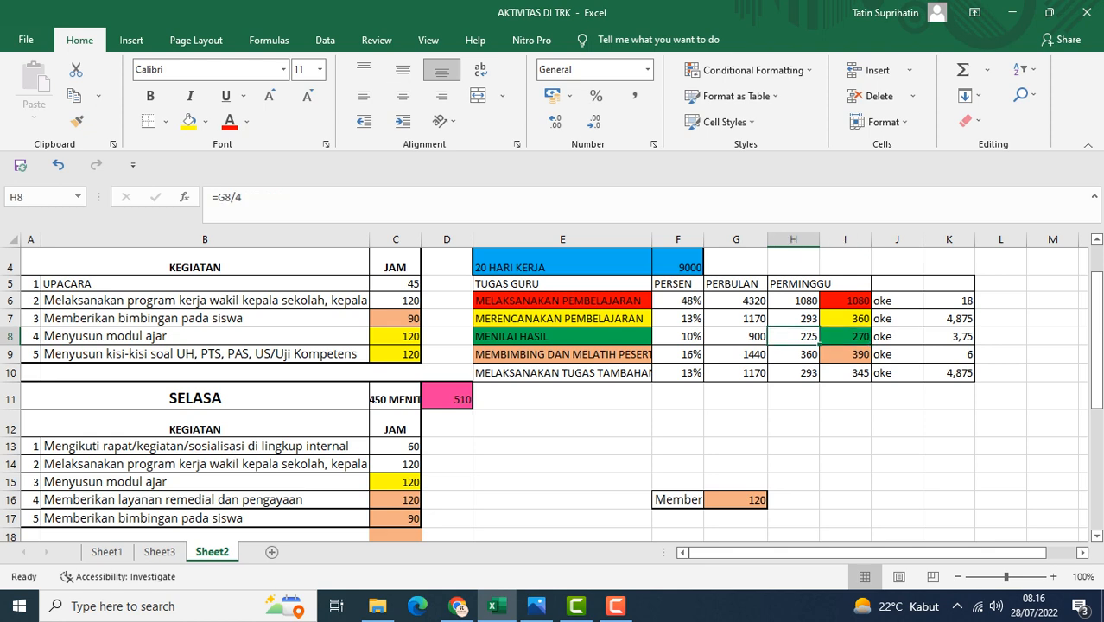
# Inspect the MEMBIMBING DAN MELATIH PESERTA DIDIK task and its contributing guidance and remedial activity rows
pyautogui.click(562, 354)
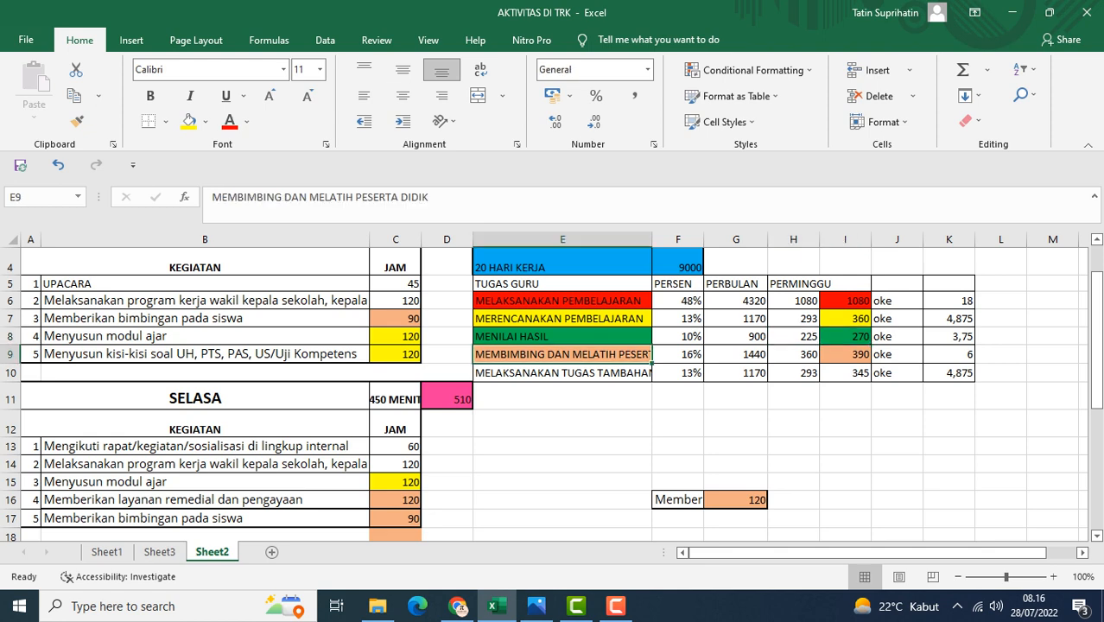
pyautogui.click(396, 319)
pyautogui.scroll(-2, 396, 345)
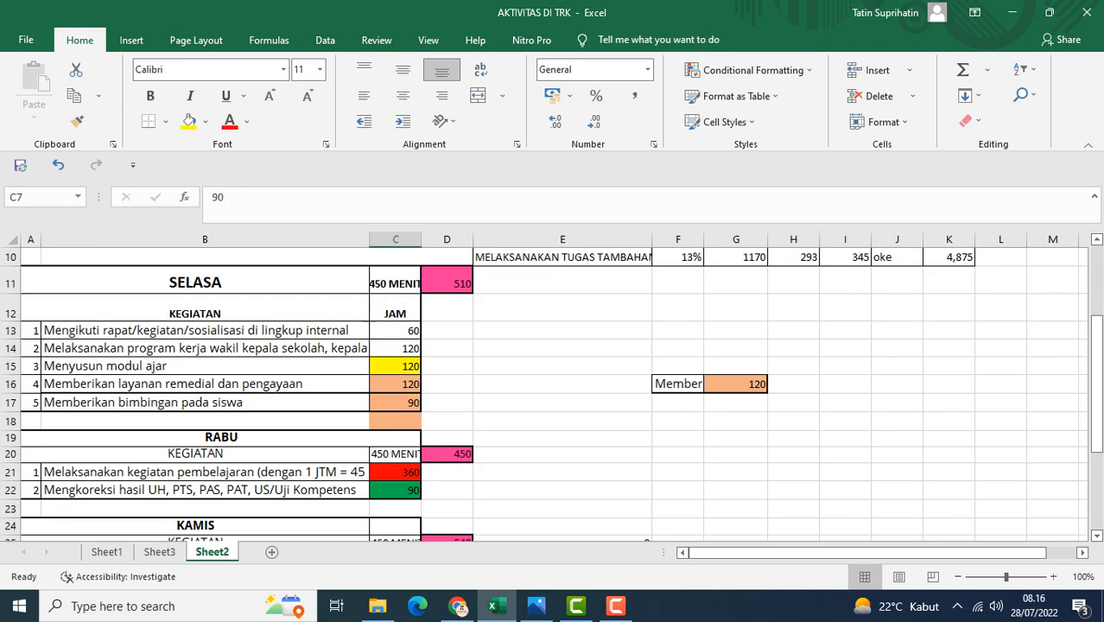
pyautogui.click(396, 383)
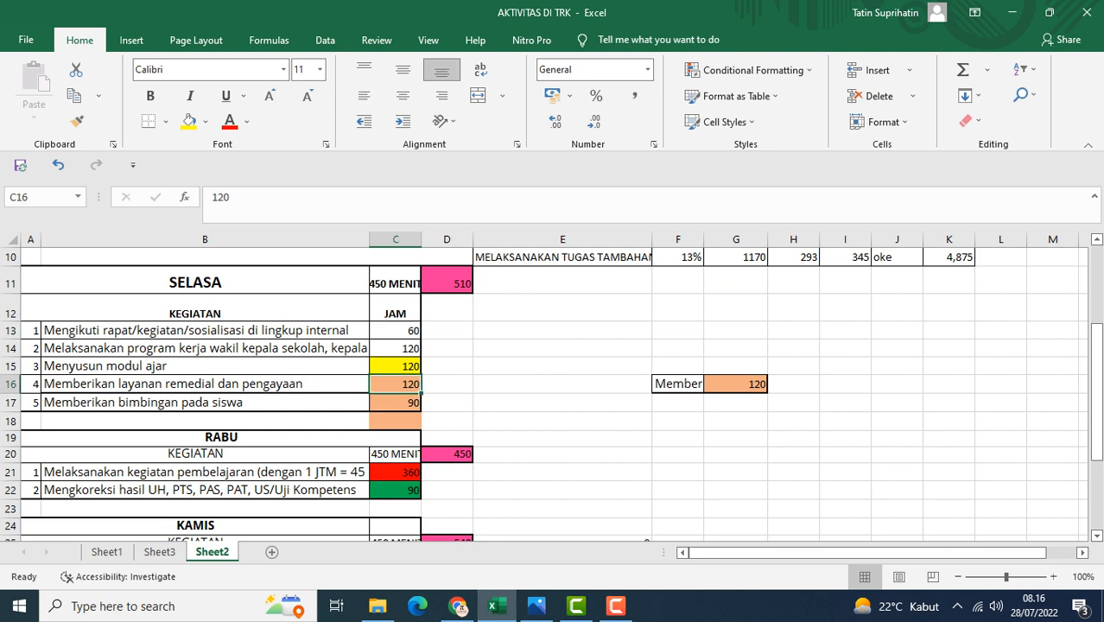
pyautogui.click(205, 402)
pyautogui.click(205, 383)
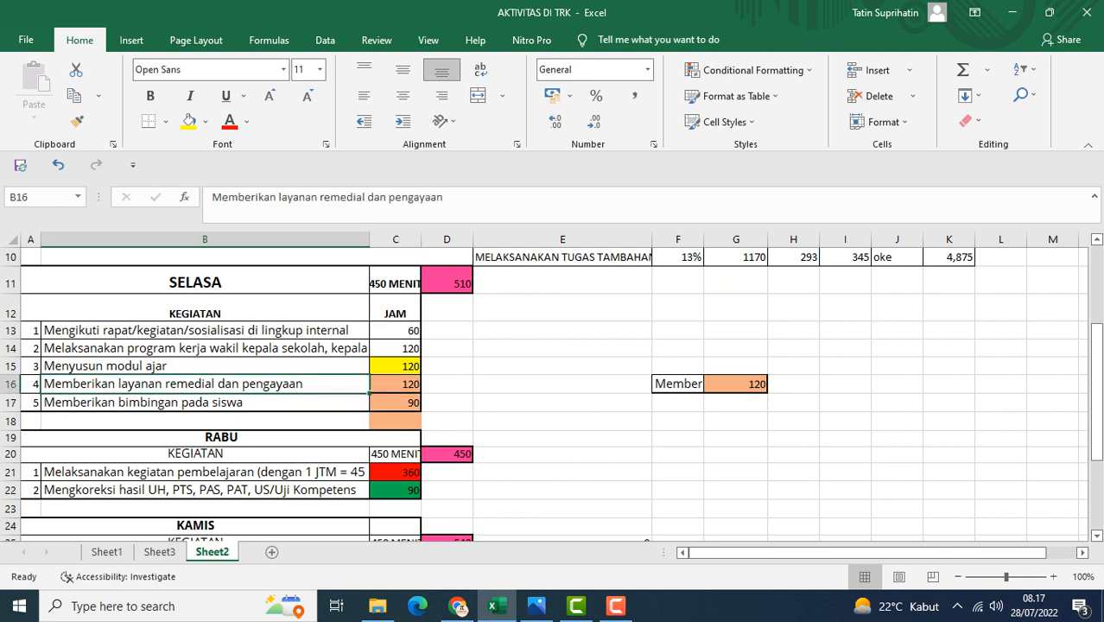
pyautogui.scroll(3, 205, 384)
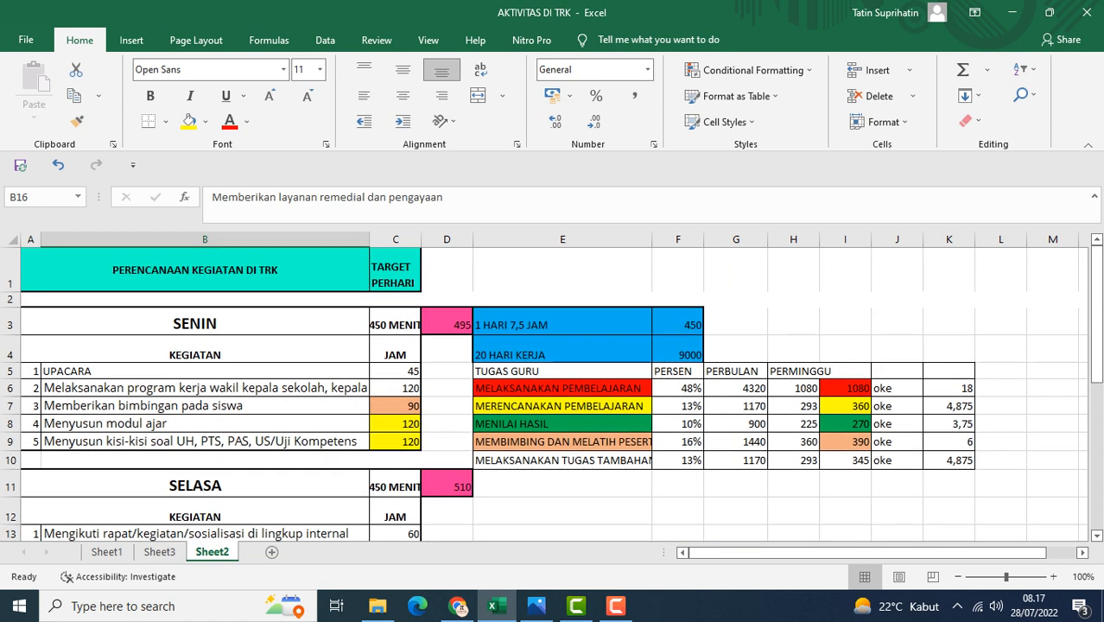
# Inspect the guidance activity row and the MEMBIMBING DAN MELATIH PESERTA DIDIK weekly sum formula
pyautogui.click(205, 405)
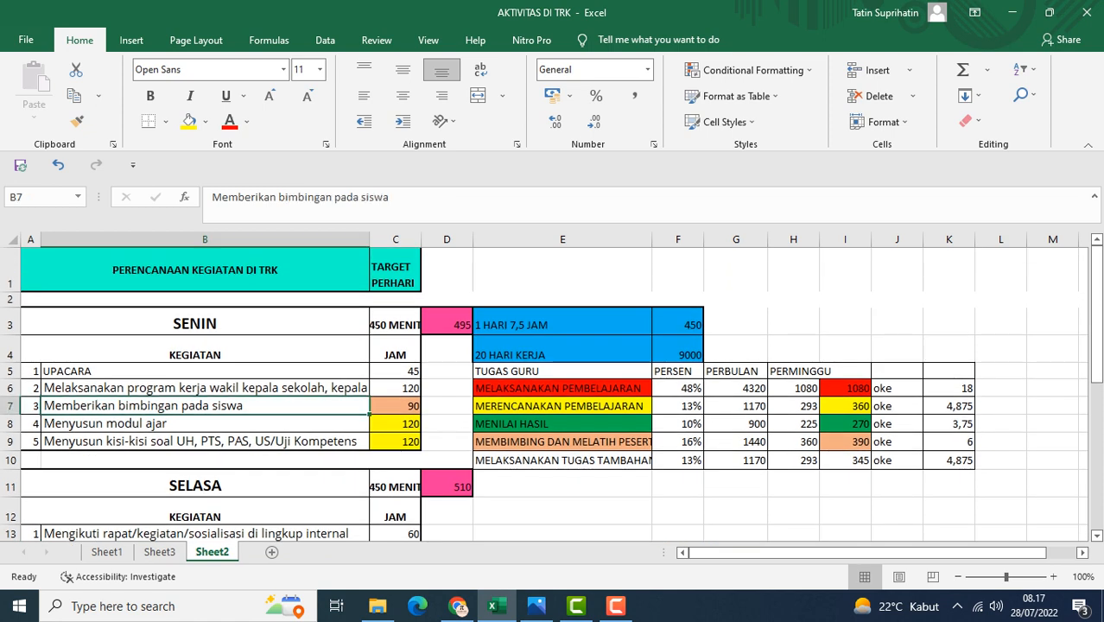
pyautogui.click(844, 442)
pyautogui.scroll(-1, 552, 394)
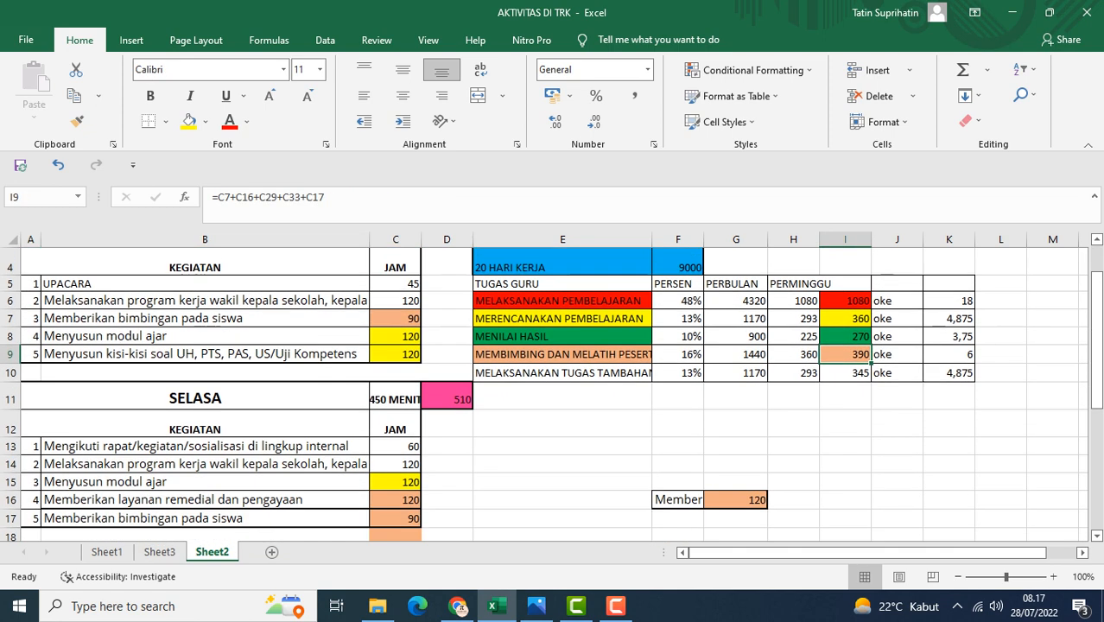
# Trace the ceremony, program work and meeting rows feeding MELAKSANAKAN TUGAS TAMBAHAN and inspect its weekly sum and per-week formulas
pyautogui.click(562, 373)
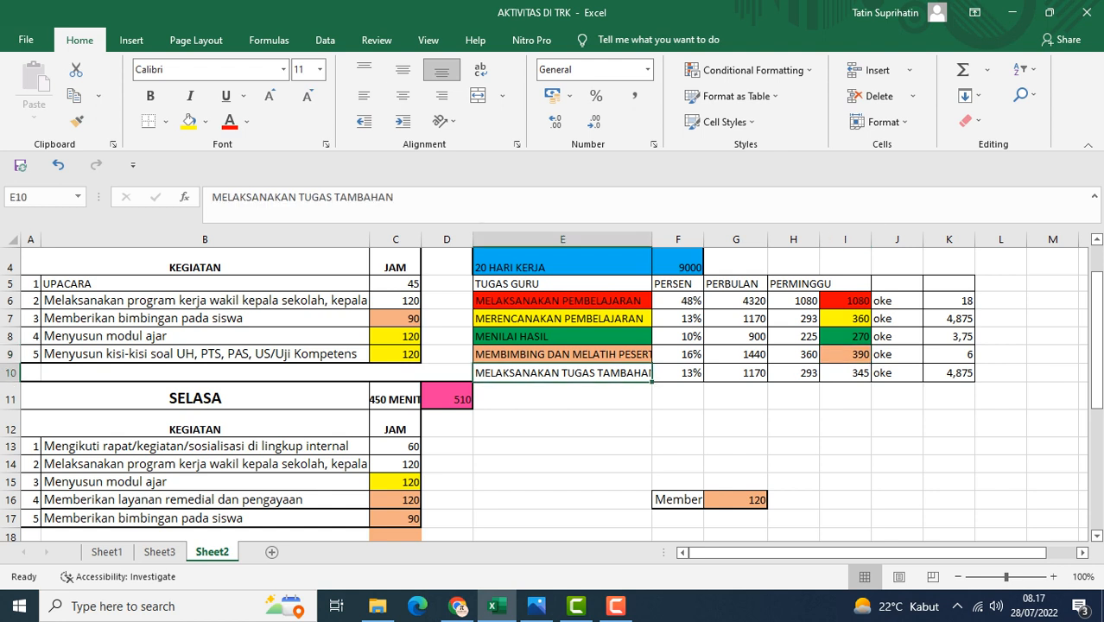
pyautogui.click(204, 301)
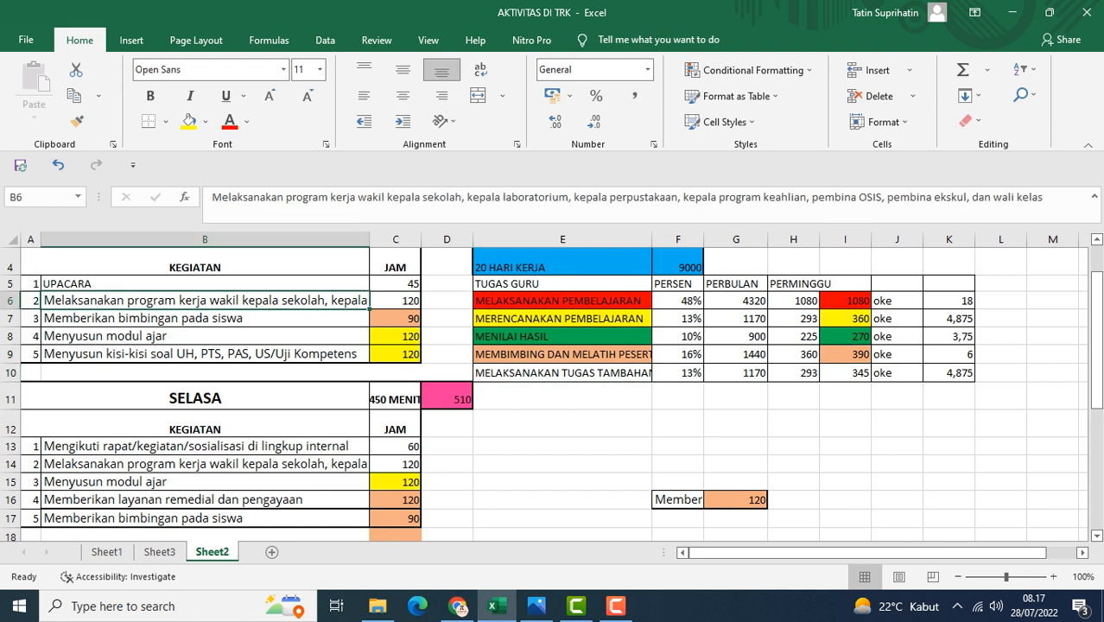
pyautogui.click(205, 283)
pyautogui.click(205, 447)
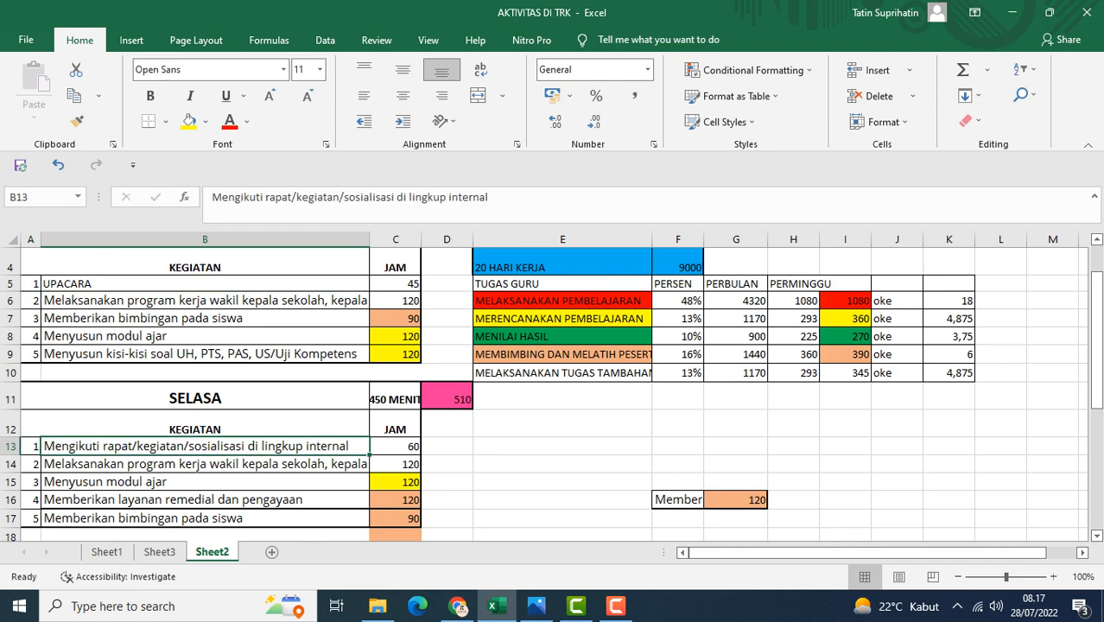
pyautogui.click(205, 464)
pyautogui.scroll(-2, 552, 393)
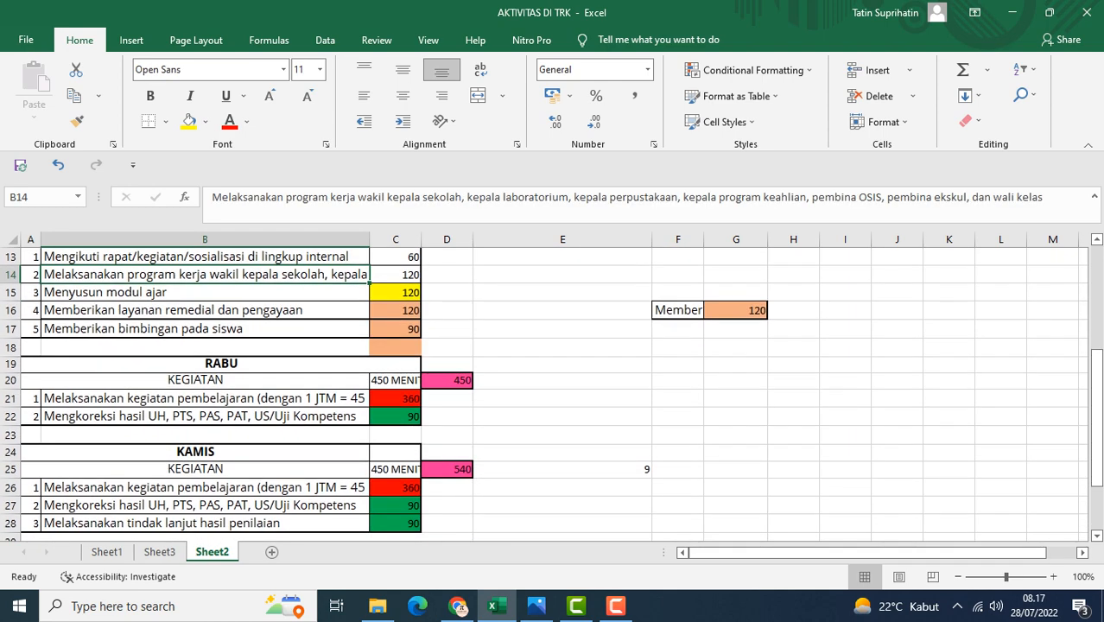
pyautogui.scroll(-3, 553, 393)
pyautogui.scroll(7, 552, 393)
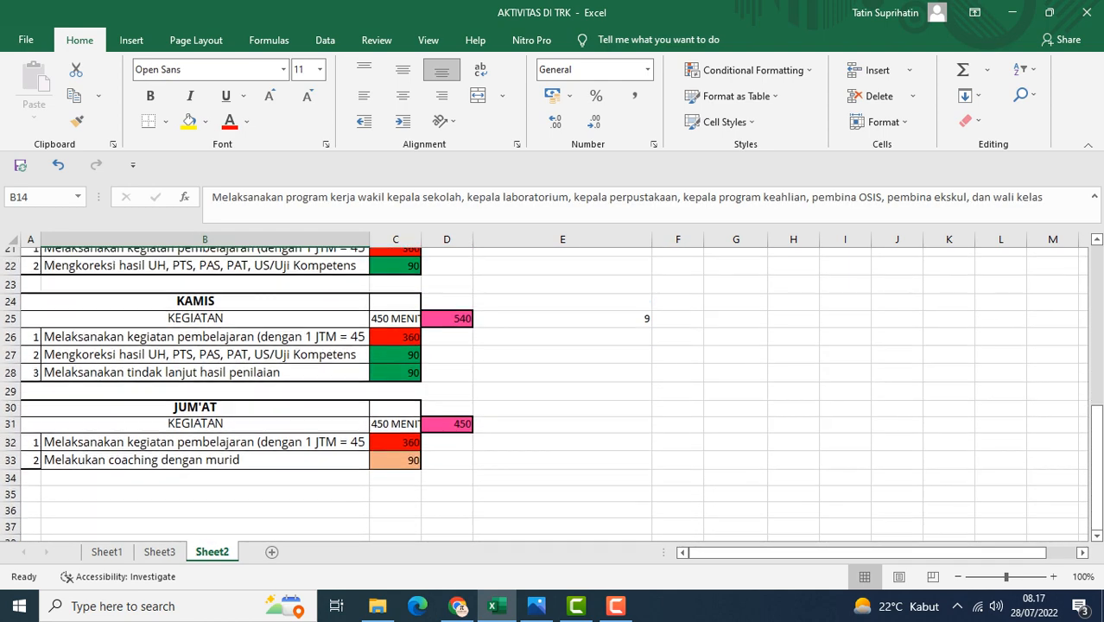
pyautogui.click(845, 460)
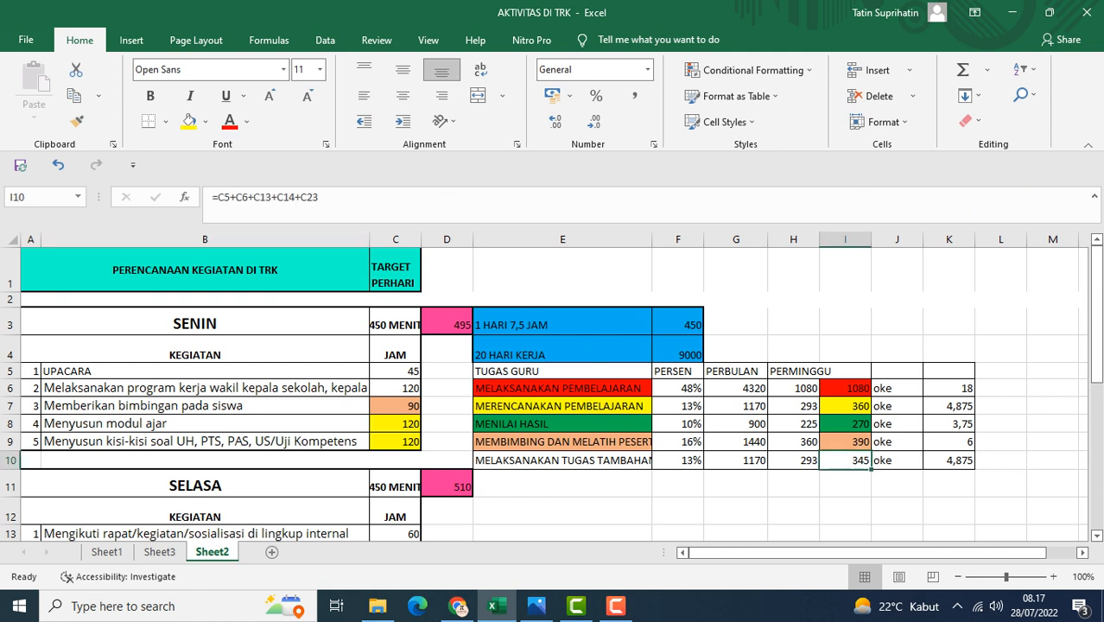
pyautogui.click(793, 461)
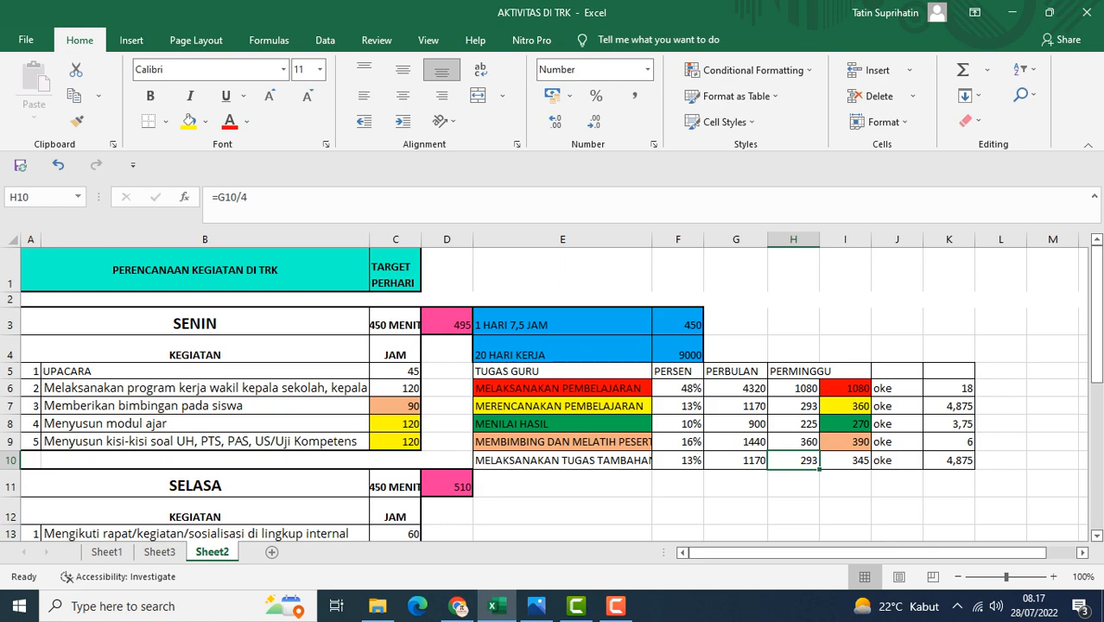
# Scroll through the Monday to Friday activity plans to review each day's rows
pyautogui.scroll(-8, 553, 393)
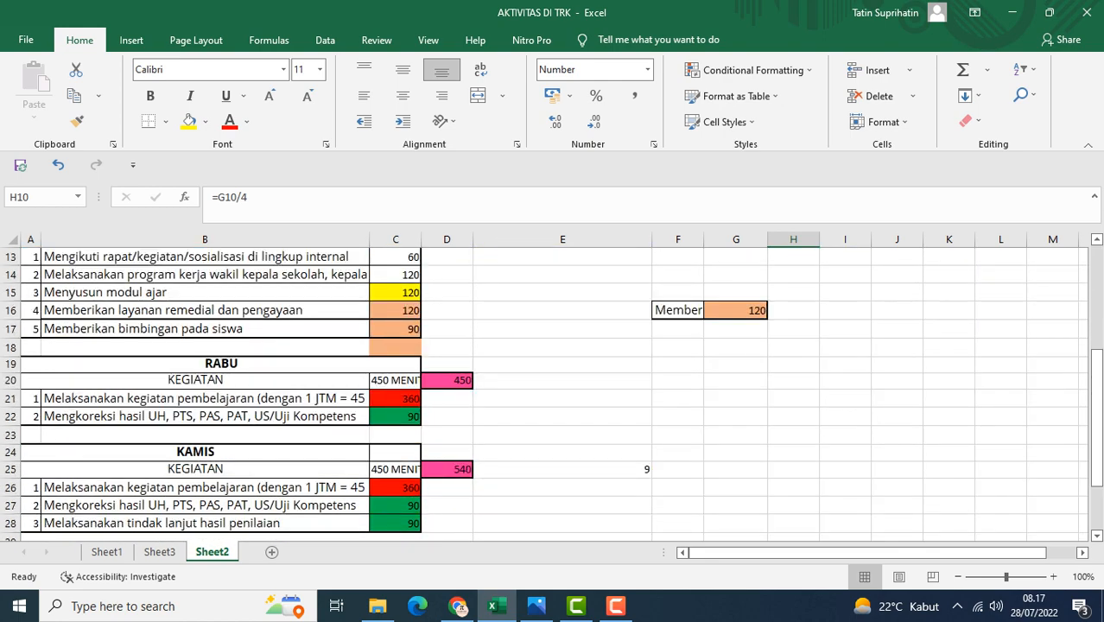
pyautogui.scroll(8, 553, 393)
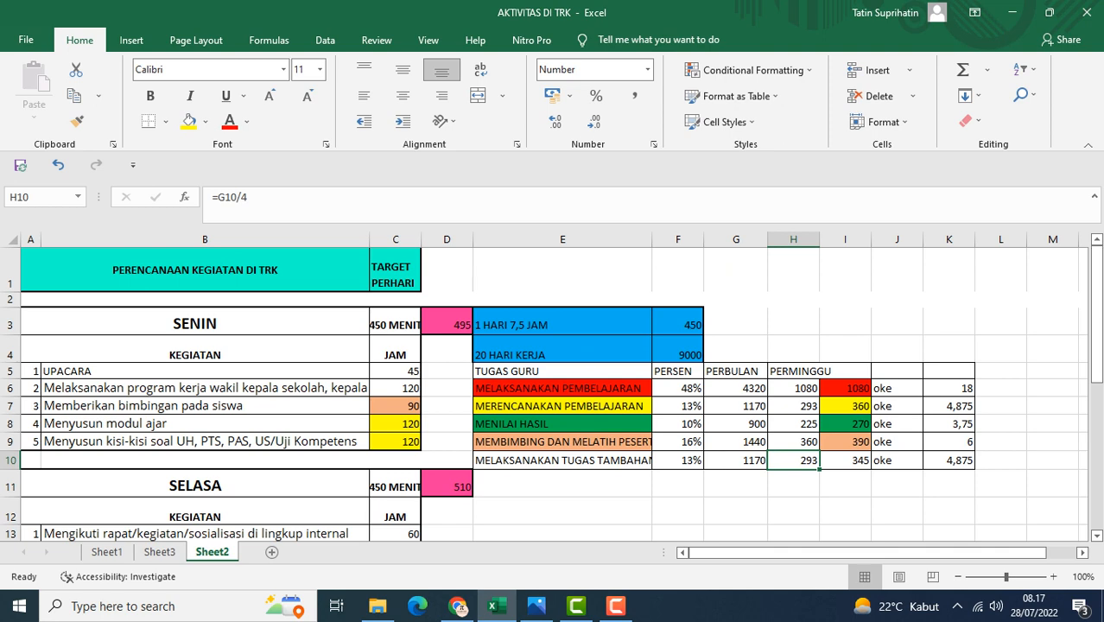
pyautogui.scroll(-4, 553, 393)
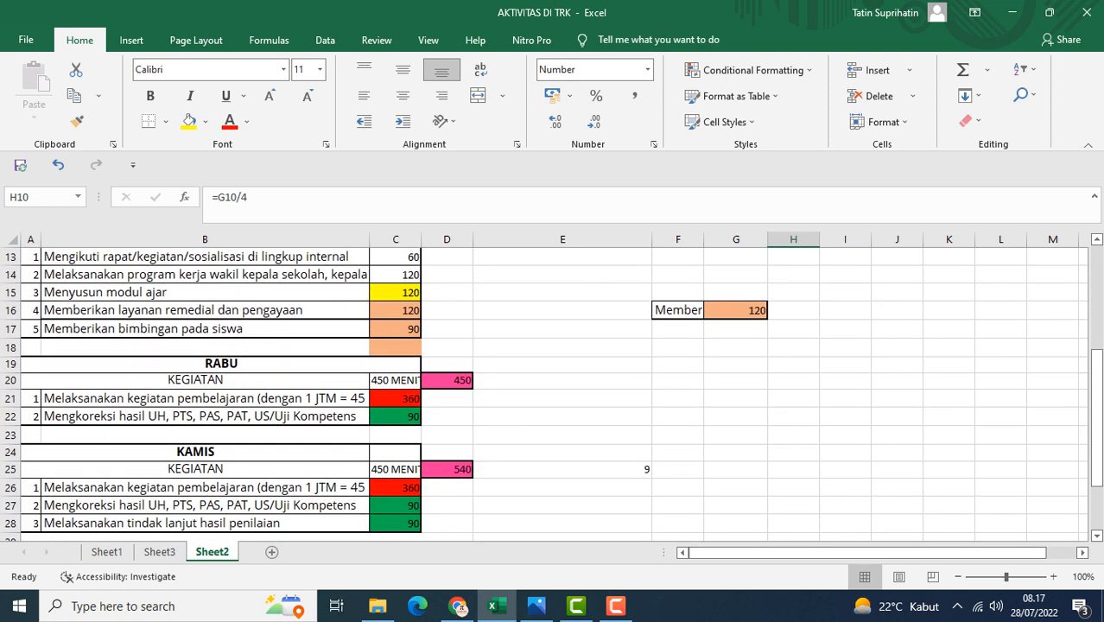
pyautogui.scroll(4, 553, 393)
pyautogui.scroll(-5, 553, 394)
pyautogui.scroll(-2, 553, 393)
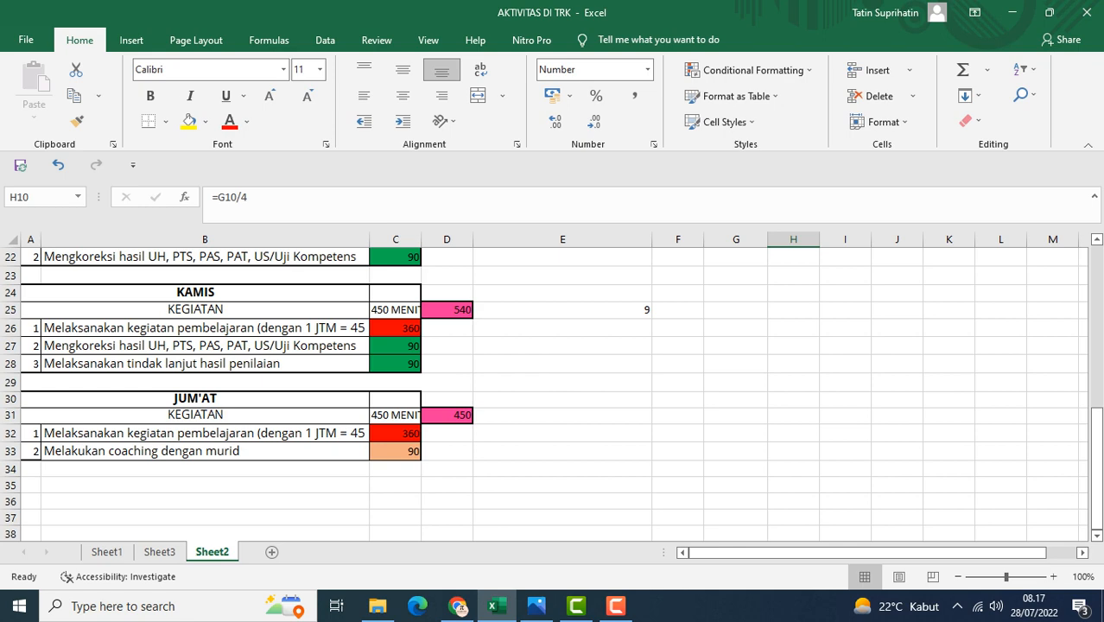
pyautogui.scroll(7, 553, 393)
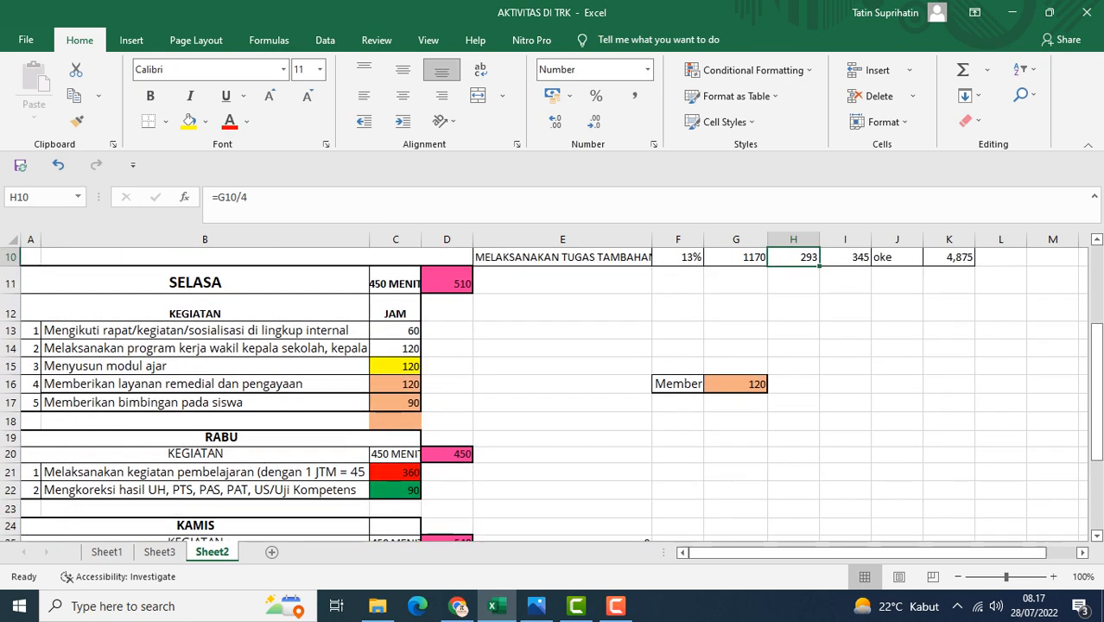
pyautogui.scroll(-2, 553, 393)
pyautogui.scroll(-5, 552, 393)
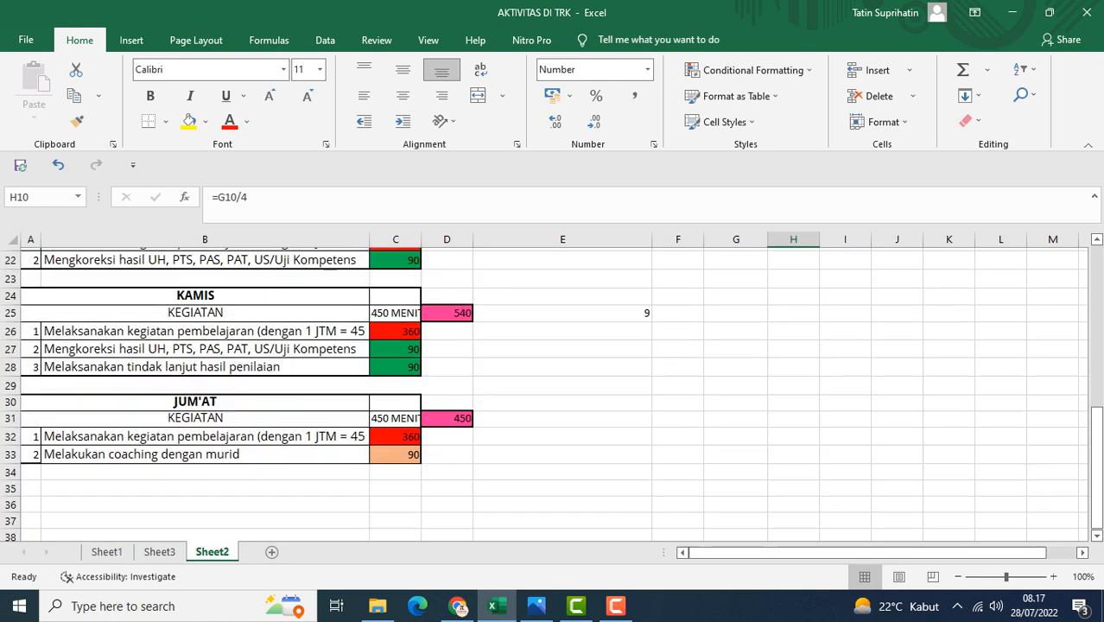
pyautogui.scroll(7, 553, 393)
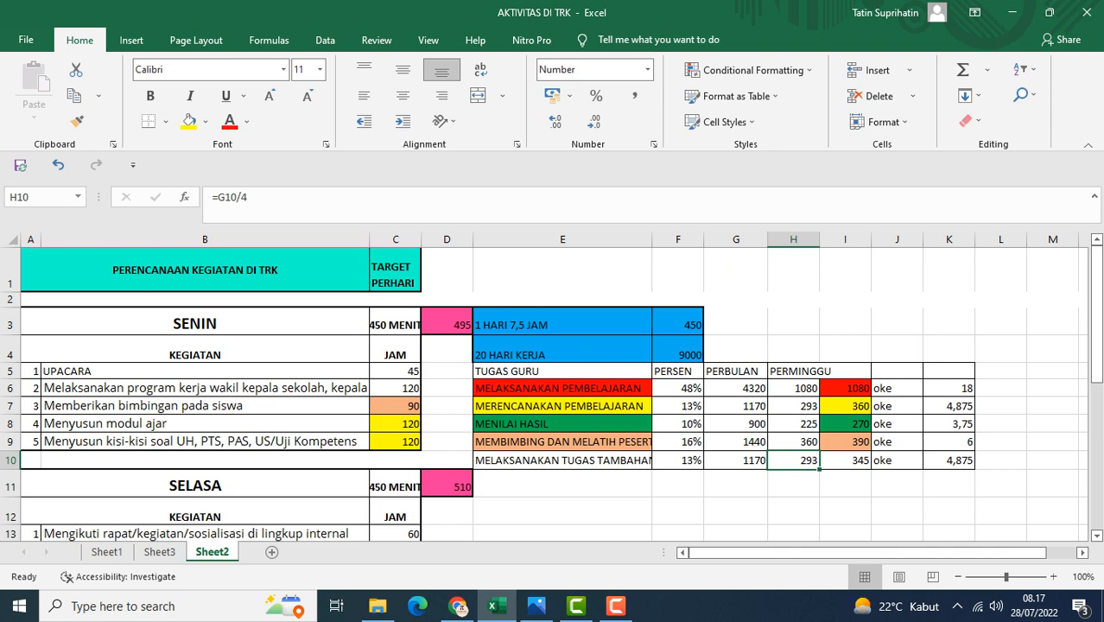
# Review the daily 450-minute target and the list of teacher task categories
pyautogui.click(395, 322)
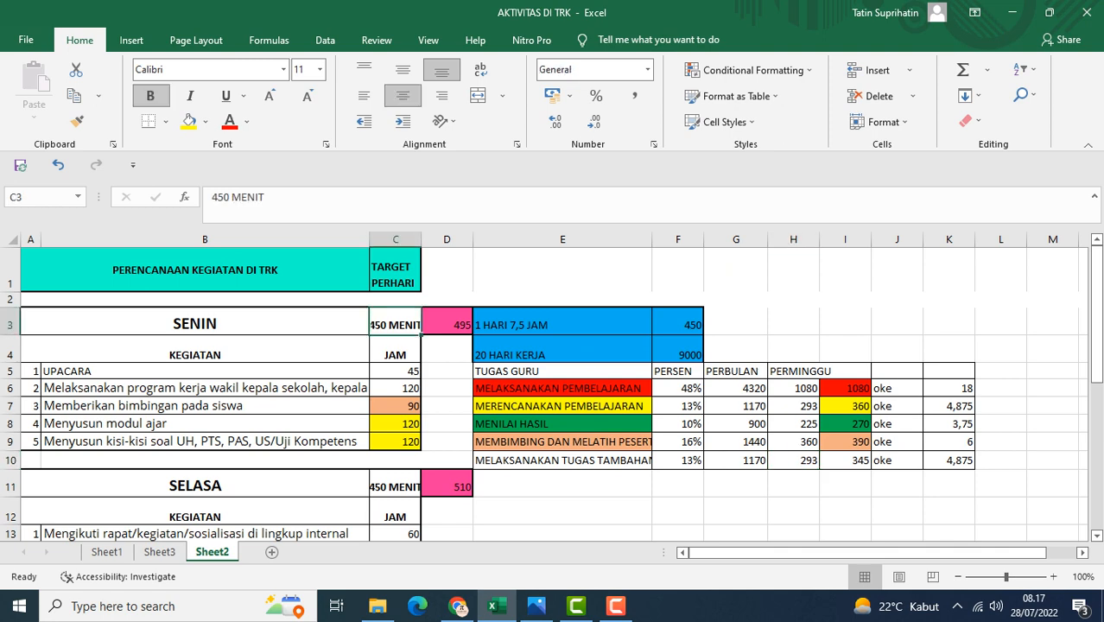
pyautogui.scroll(-1, 553, 394)
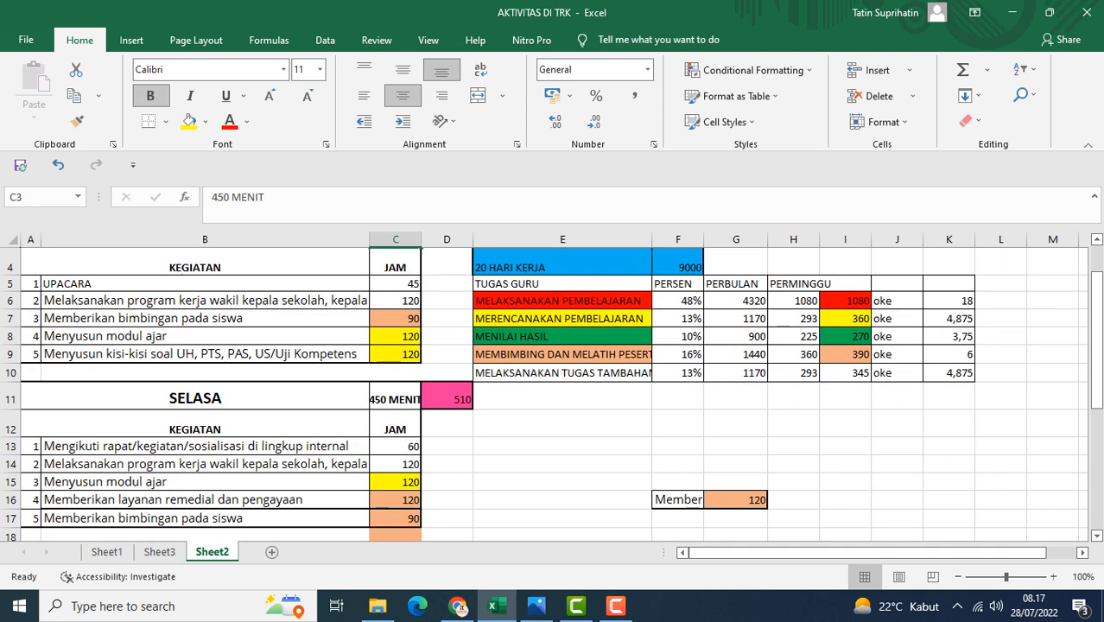
pyautogui.click(562, 300)
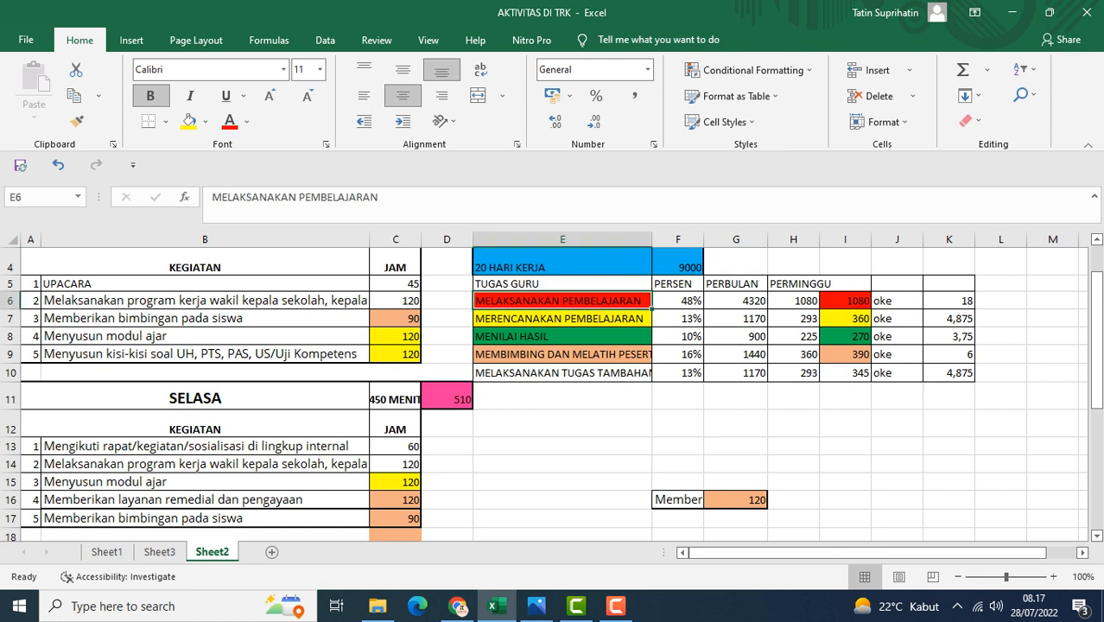
pyautogui.moveTo(562, 319); pyautogui.dragTo(562, 336)
pyautogui.click(562, 336)
pyautogui.click(562, 354)
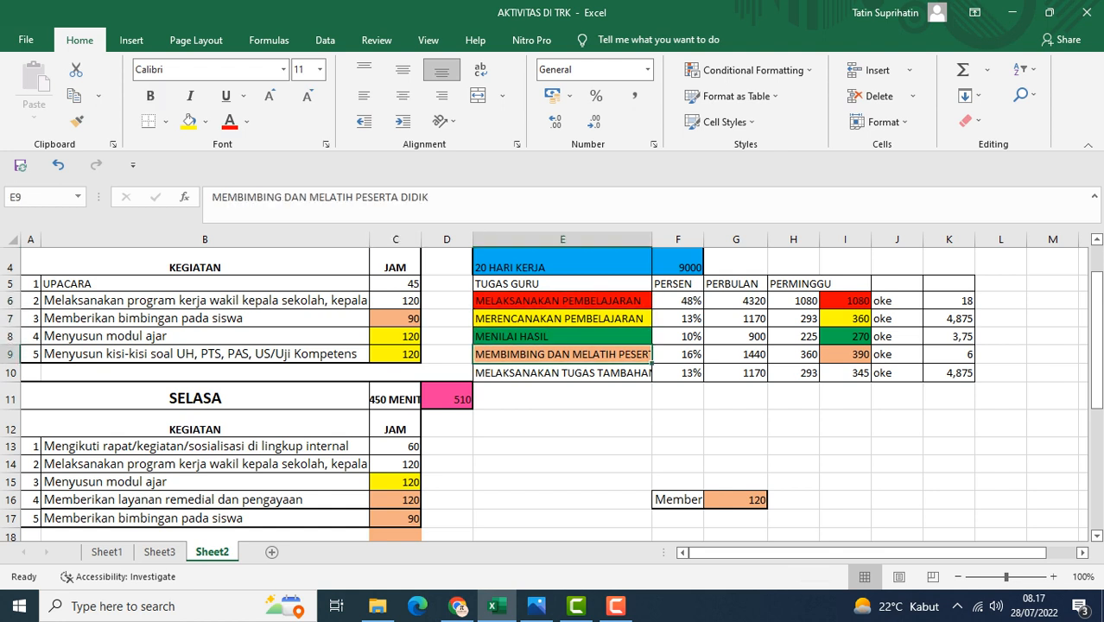
pyautogui.click(563, 396)
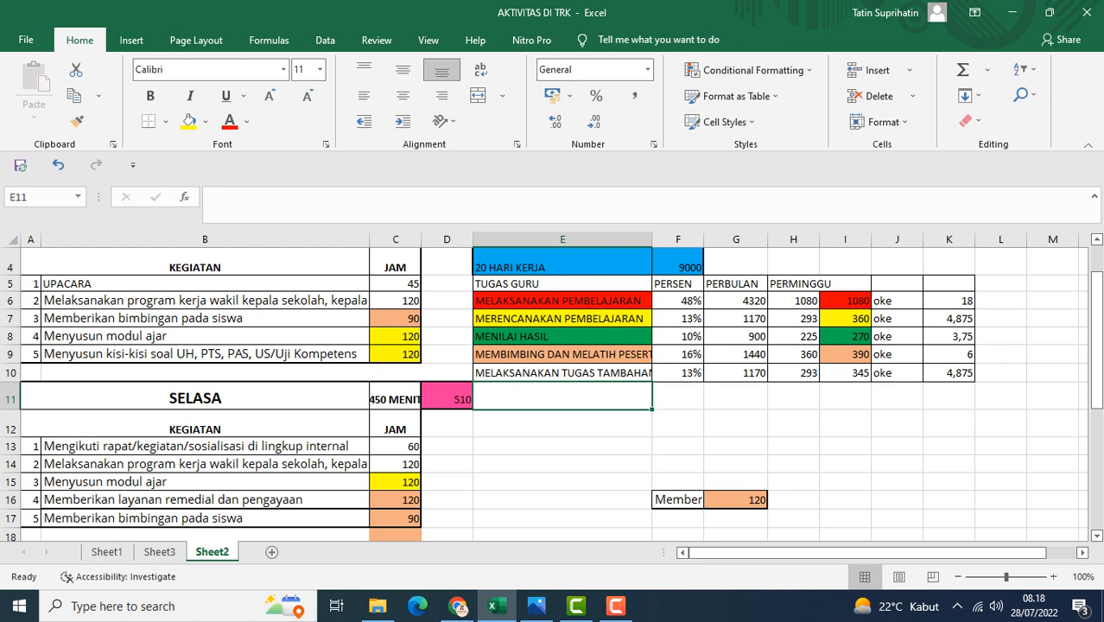
# Examine the Friday activity rows for teaching and coaching students
pyautogui.scroll(-8, 553, 389)
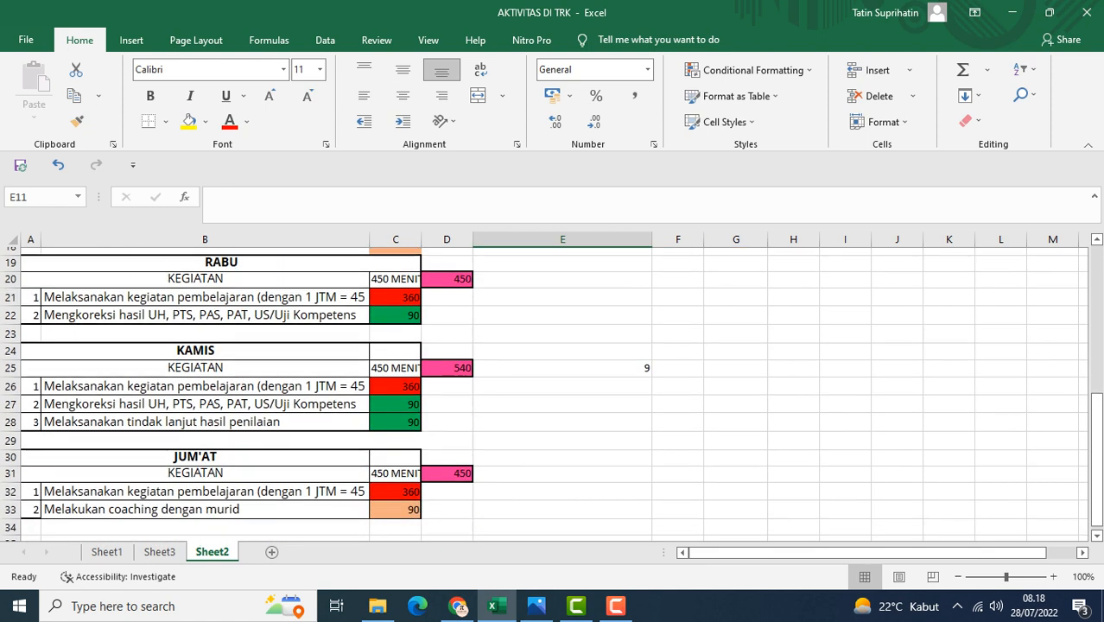
pyautogui.scroll(1, 553, 389)
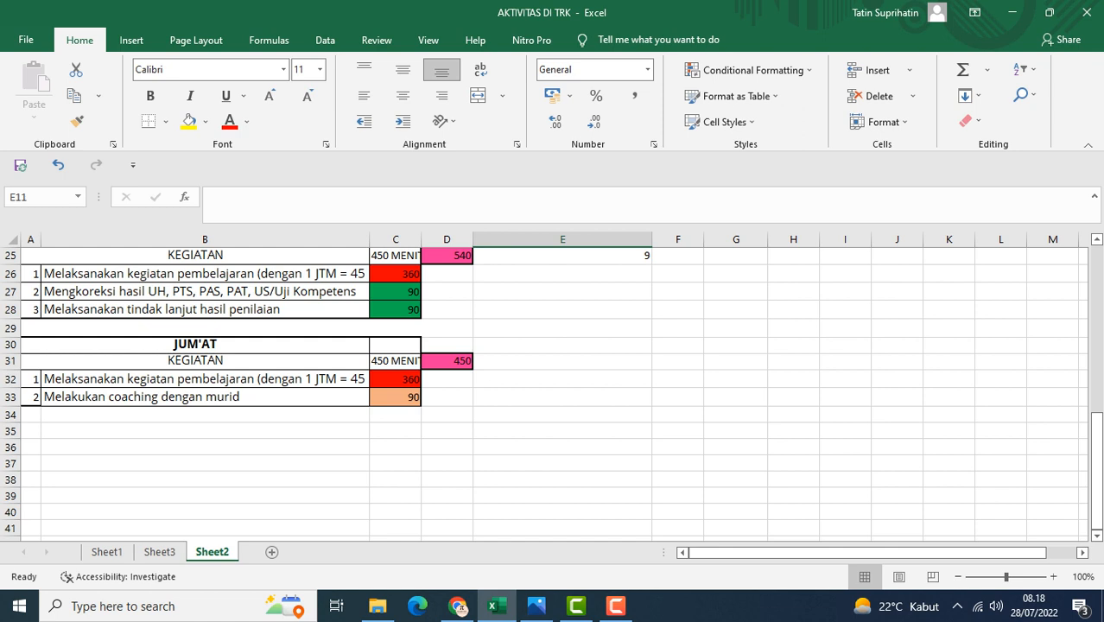
pyautogui.click(205, 379)
pyautogui.click(205, 397)
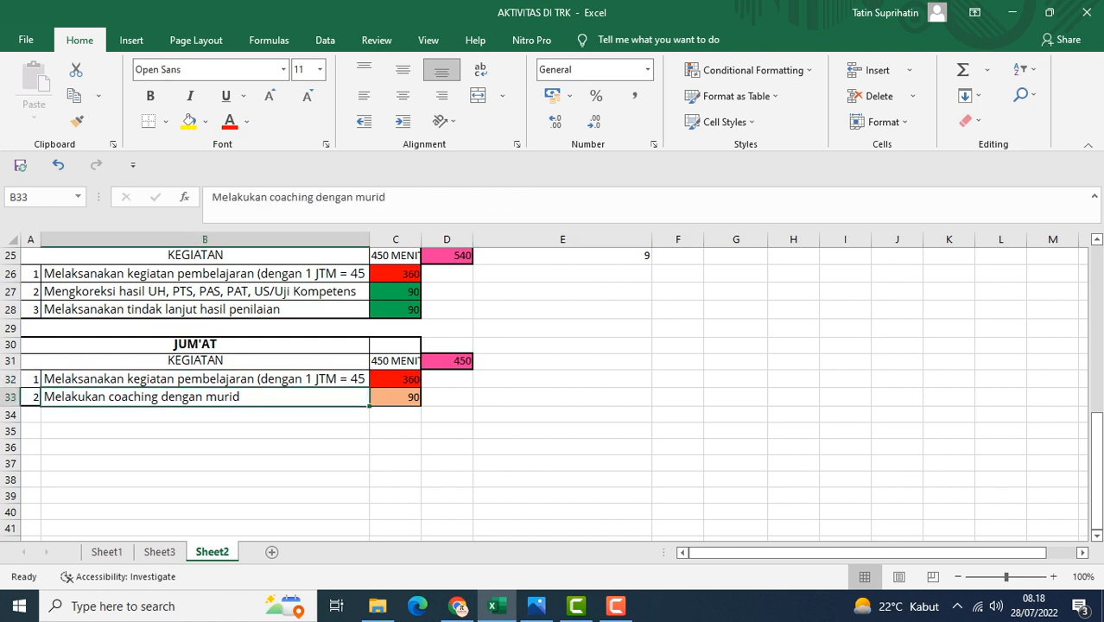
pyautogui.click(205, 379)
pyautogui.click(204, 397)
pyautogui.click(204, 379)
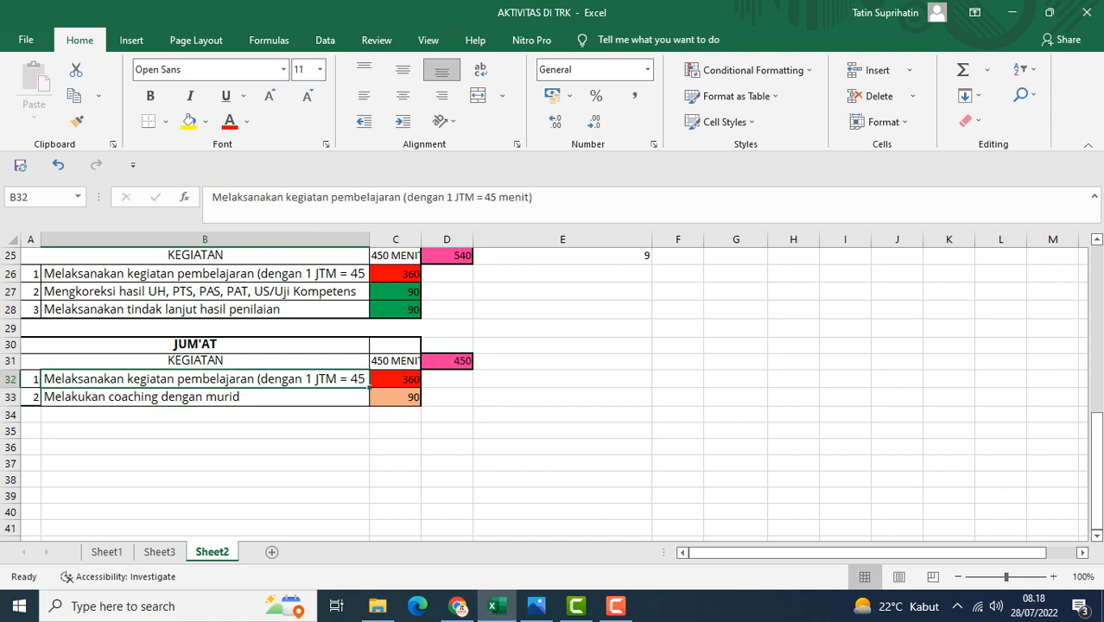
pyautogui.click(204, 397)
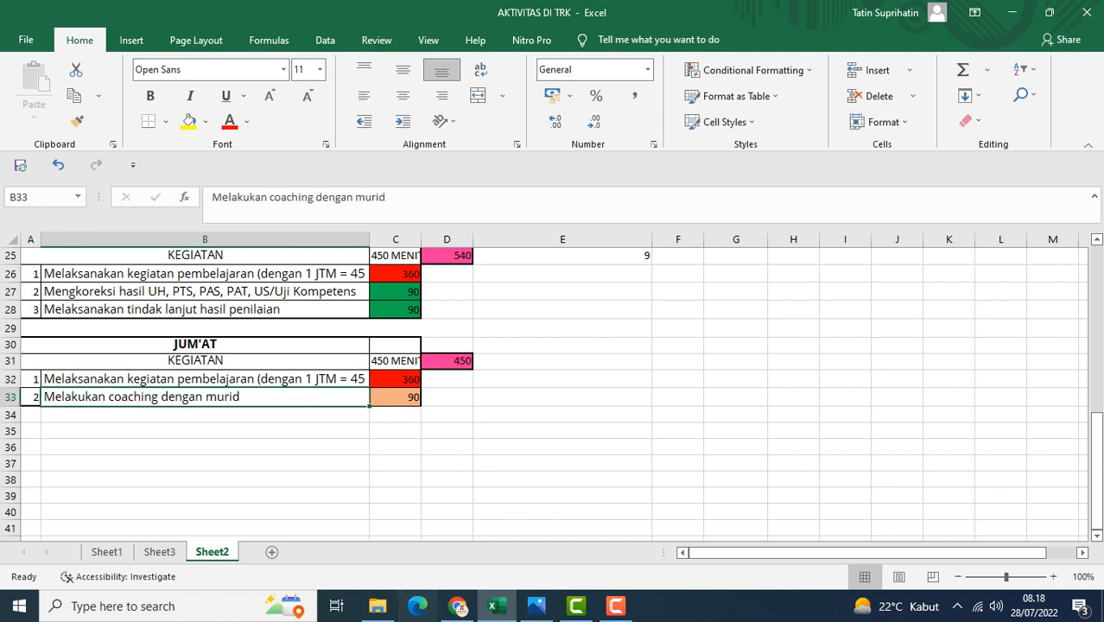
# Switch to the browser, log in to the TRK portal and dismiss the announcement
pyautogui.click(458, 605)
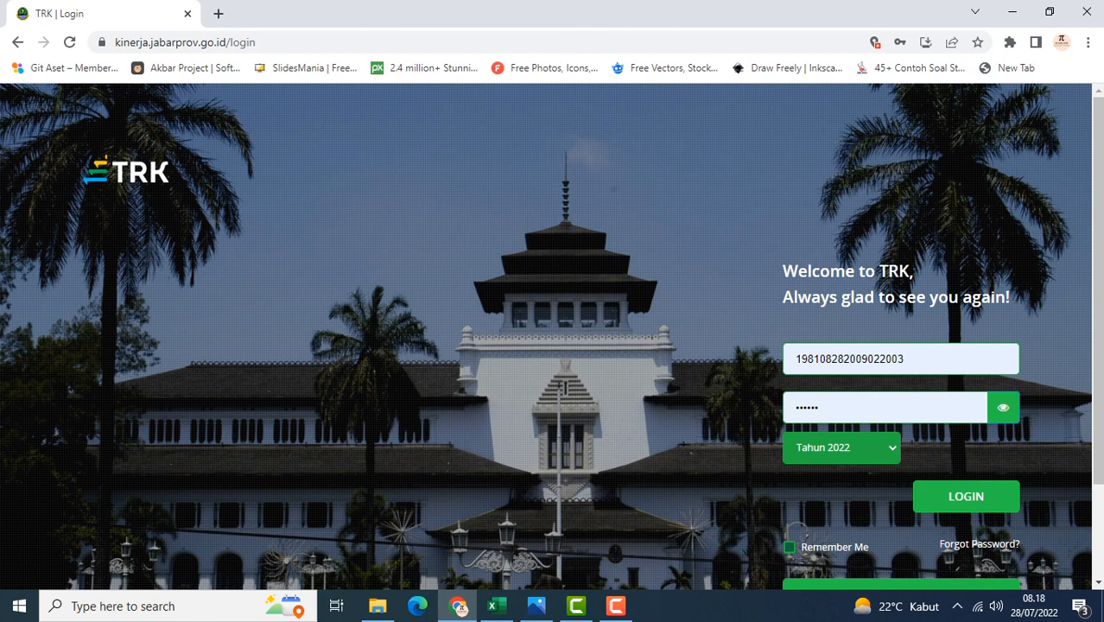
pyautogui.click(966, 497)
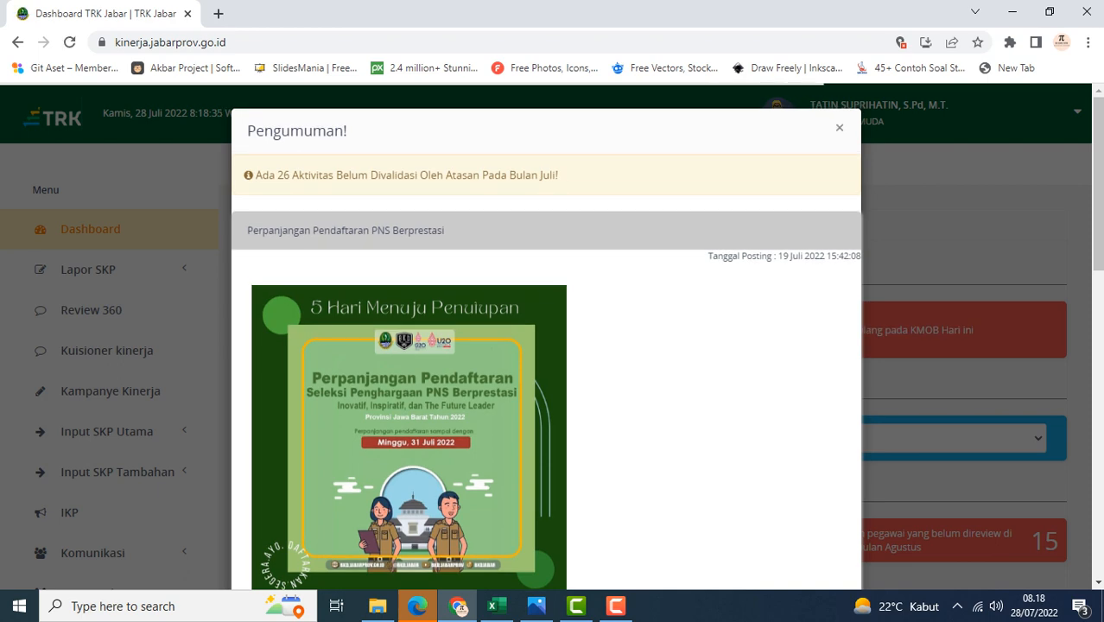
pyautogui.click(839, 128)
pyautogui.scroll(-1, 277, 228)
pyautogui.scroll(1, 276, 228)
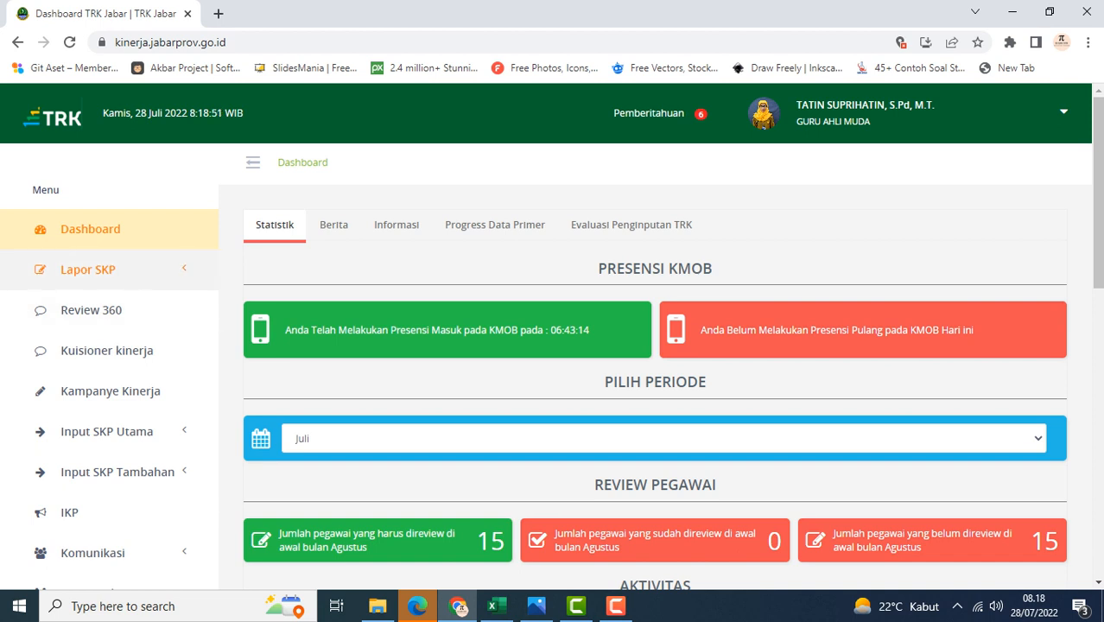
# Open Input Aktivitas under Lapor SKP and select 22 July 2022 in the activity calendar
pyautogui.click(88, 268)
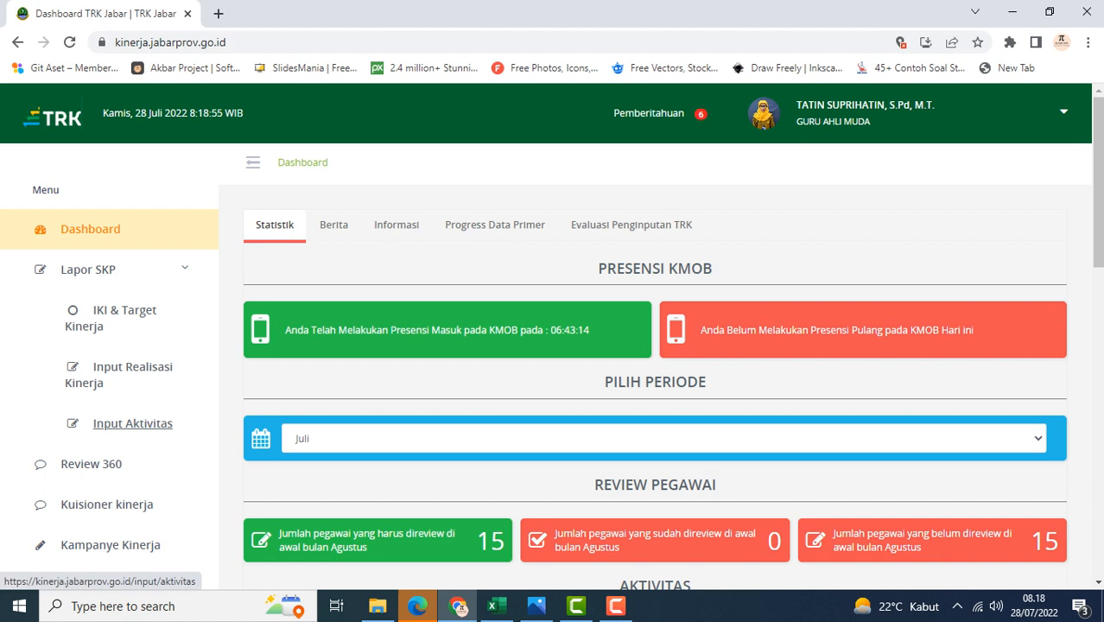
pyautogui.click(132, 424)
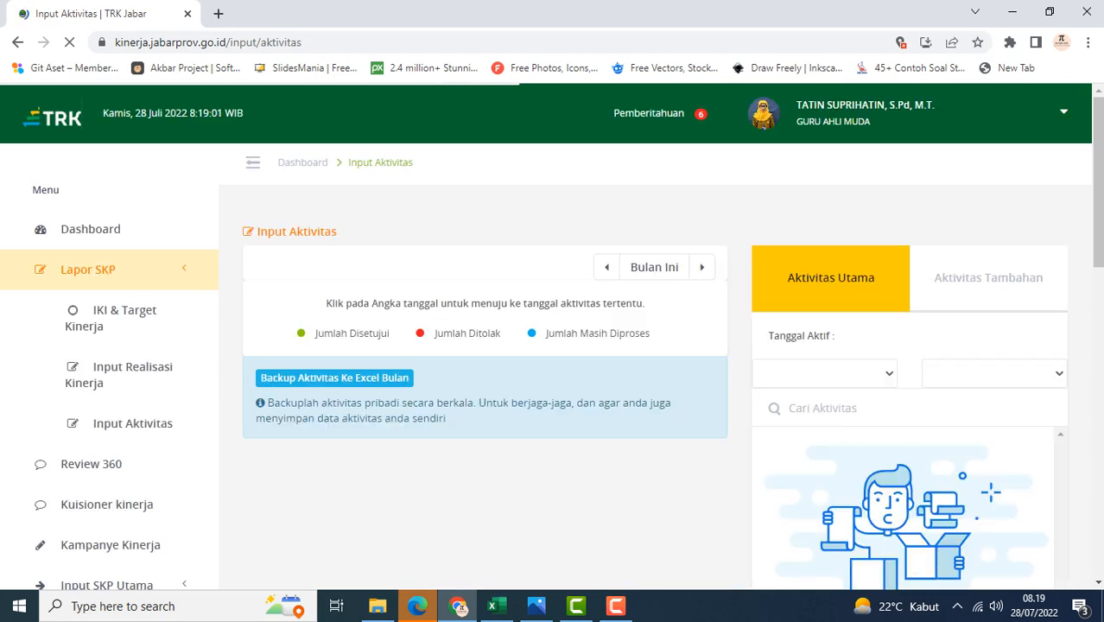
pyautogui.scroll(-2, 484, 389)
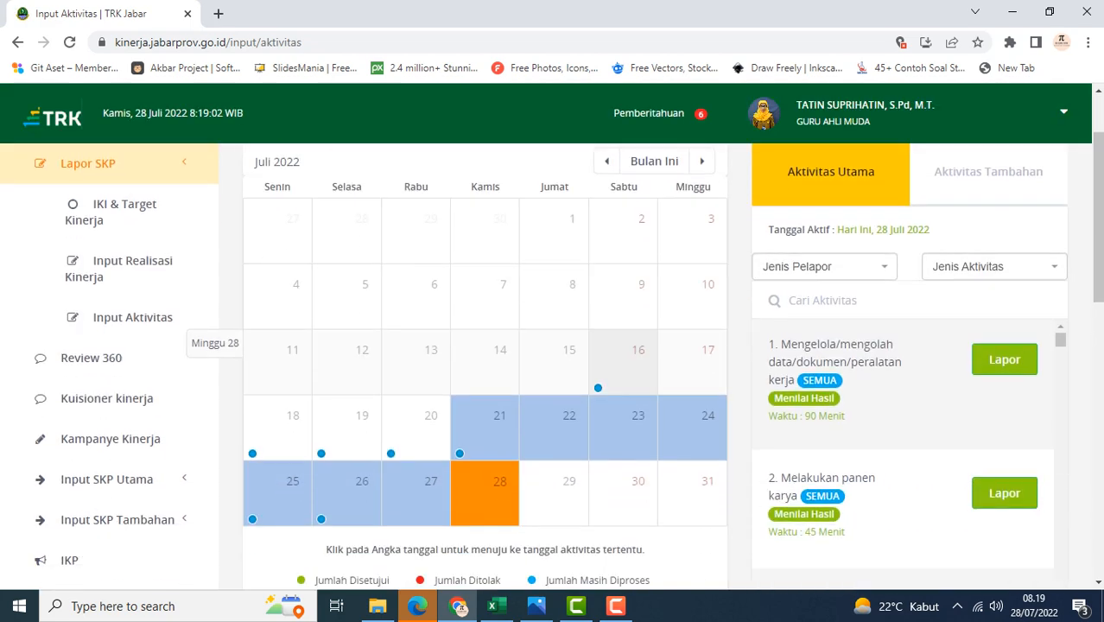
pyautogui.scroll(2, 553, 510)
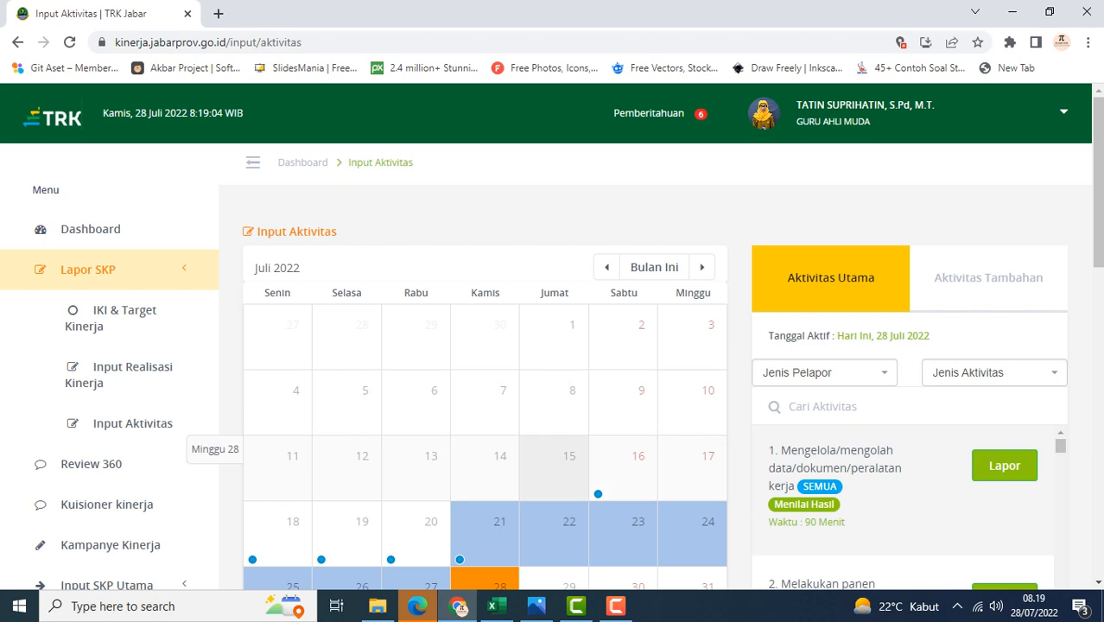
pyautogui.scroll(-1, 553, 509)
pyautogui.click(568, 441)
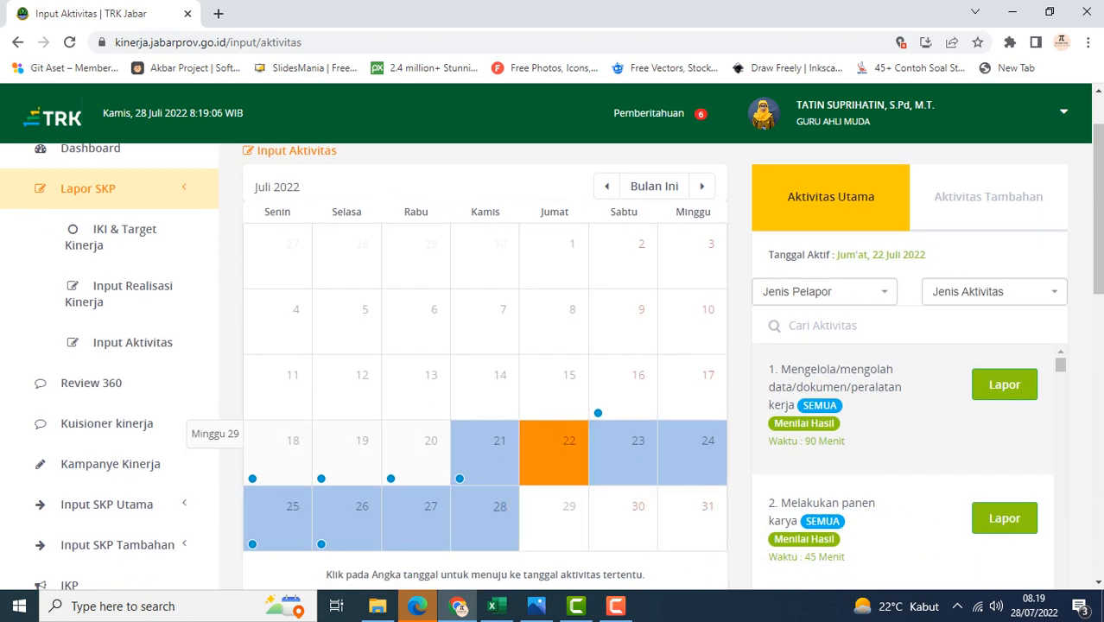
pyautogui.scroll(-1, 484, 363)
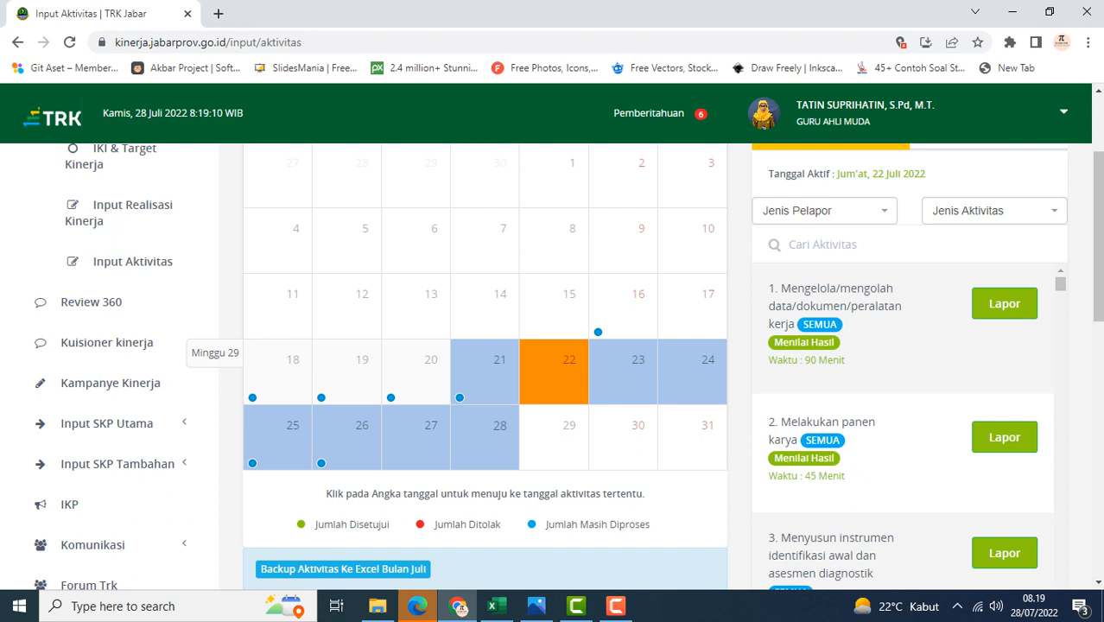
# Compare the Friday plan in the workbook with the 22 July activity date in the portal
pyautogui.click(493, 605)
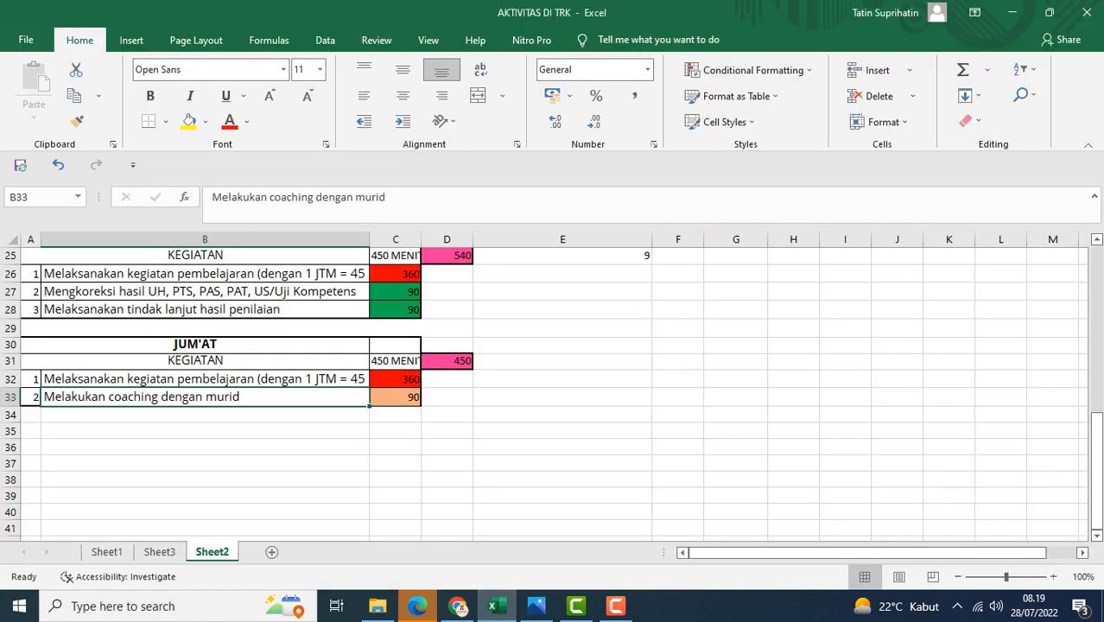
pyautogui.click(458, 606)
pyautogui.click(568, 360)
# Filter the activity list by reporter type SEMUA and activity type Melaksanakan Pembelajaran
pyautogui.click(824, 211)
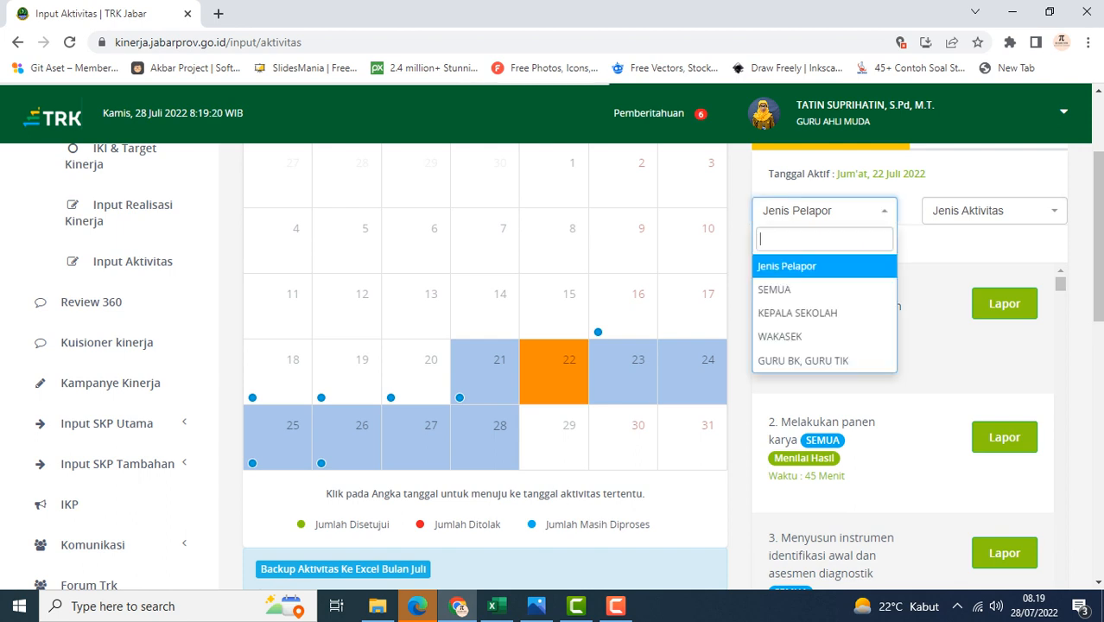
pyautogui.click(774, 290)
pyautogui.click(994, 211)
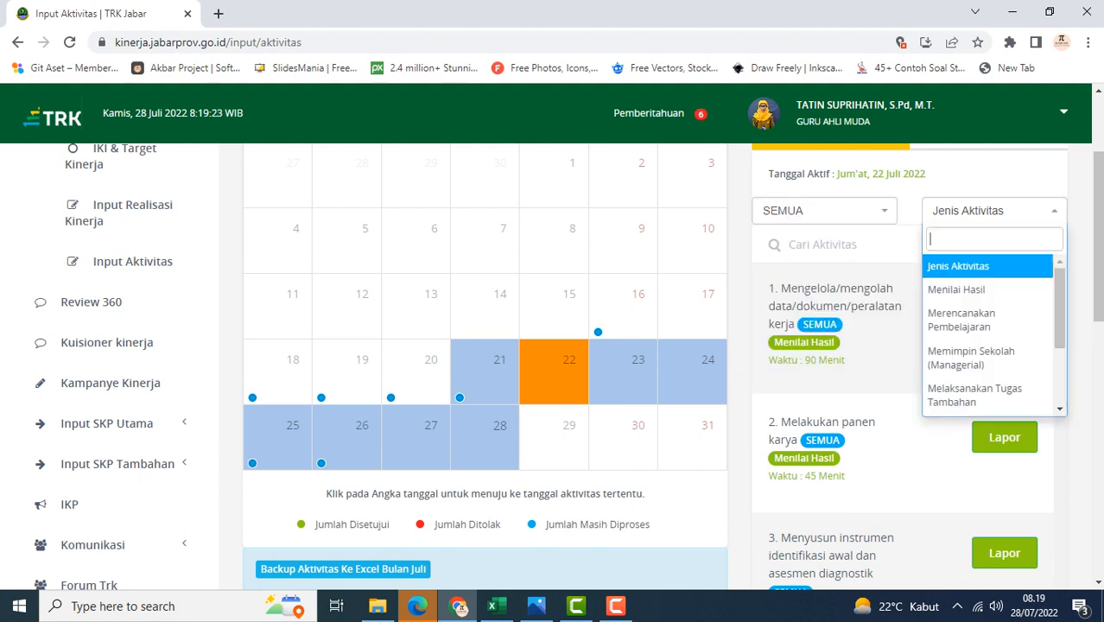
pyautogui.press('Down')
pyautogui.press('Down')
pyautogui.press('Down')
pyautogui.press('Down')
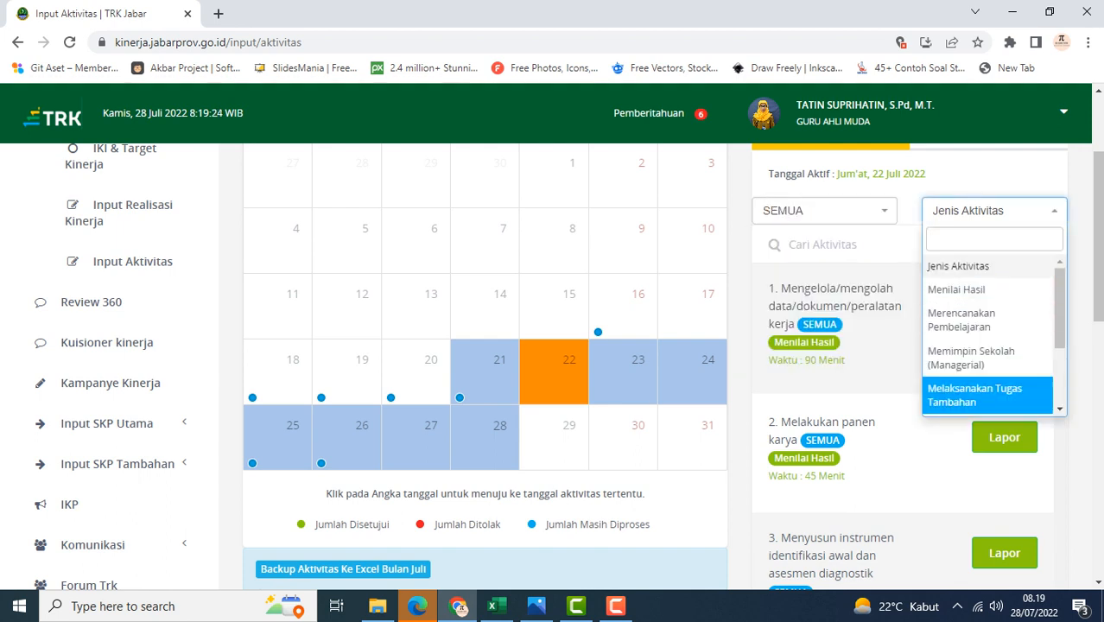
pyautogui.press('Down')
pyautogui.press('Down')
pyautogui.press('Down')
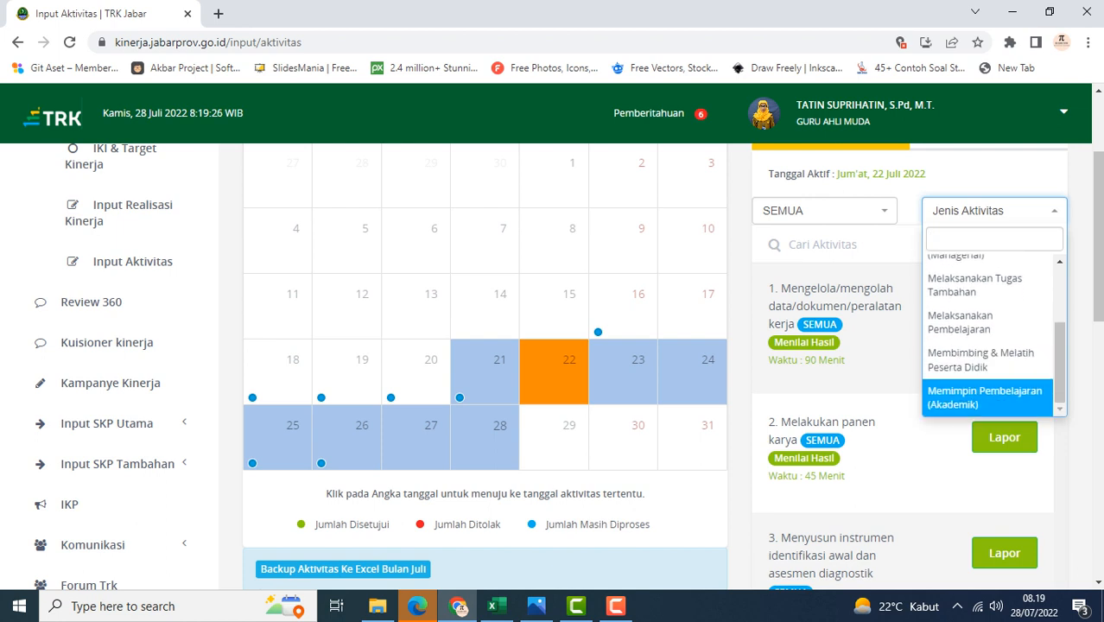
pyautogui.scroll(-2, 484, 345)
pyautogui.press('Up')
pyautogui.press('Up')
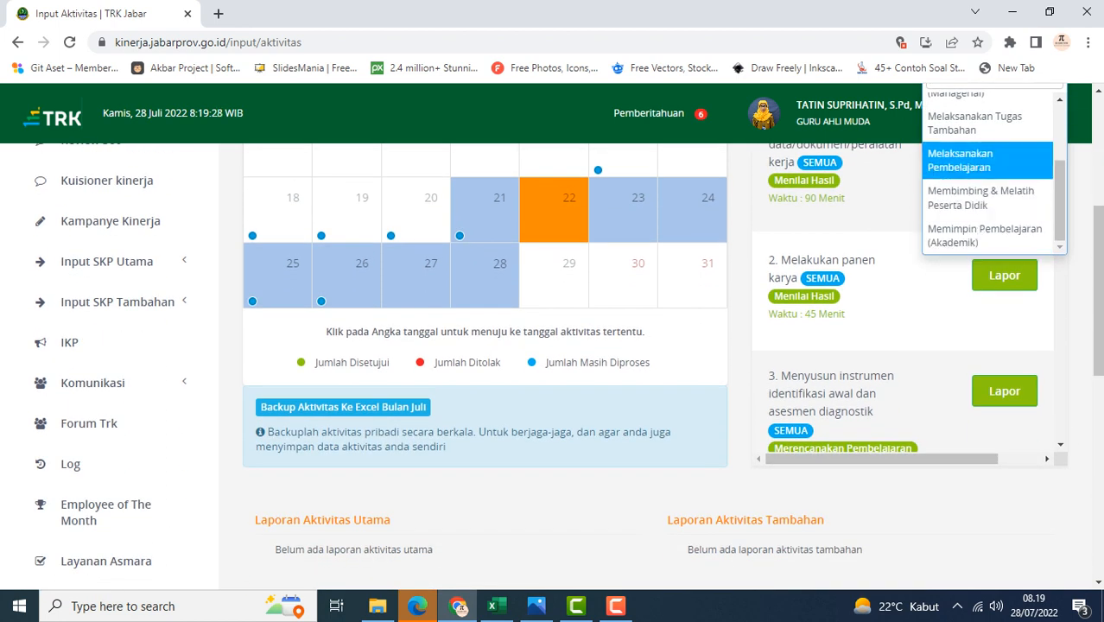
pyautogui.press('Return')
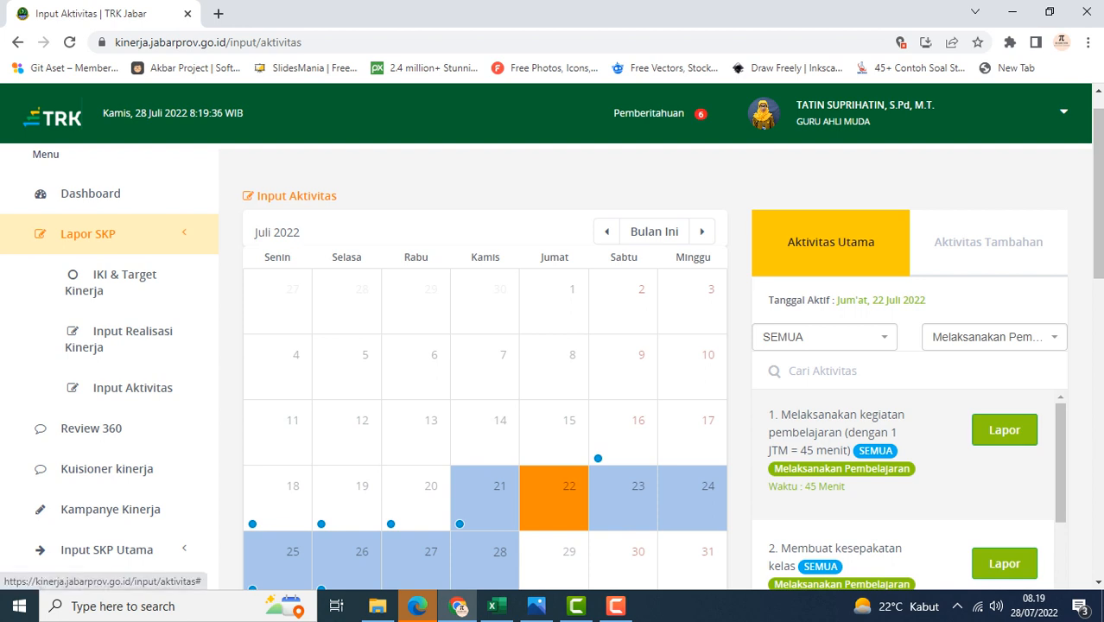
# Open the report form for Melaksanakan kegiatan pembelajaran and set the activity output to 4 JTM
pyautogui.click(1004, 429)
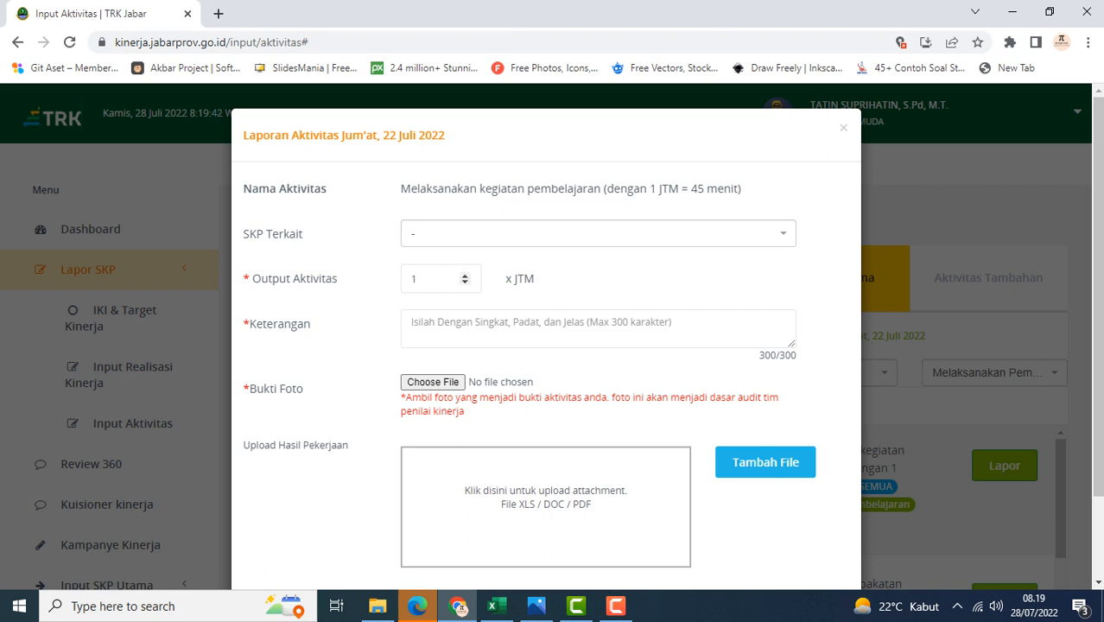
pyautogui.click(422, 279)
pyautogui.write('4')
pyautogui.press('Tab')
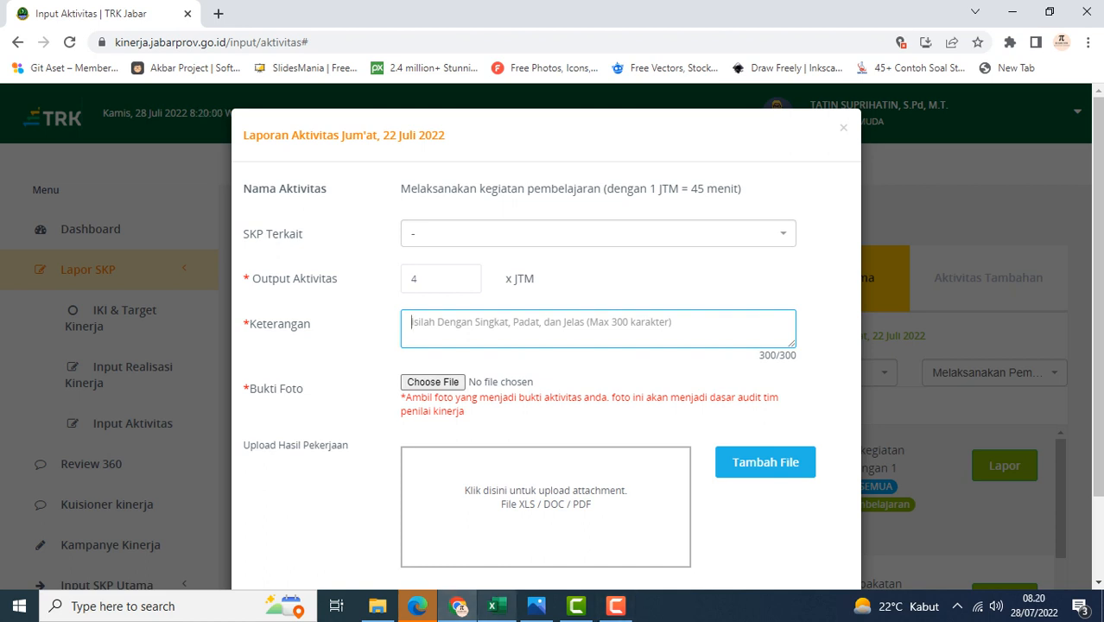
# Check the Friday teaching and coaching rows in the workbook before returning to the report form
pyautogui.moveTo(493, 606)
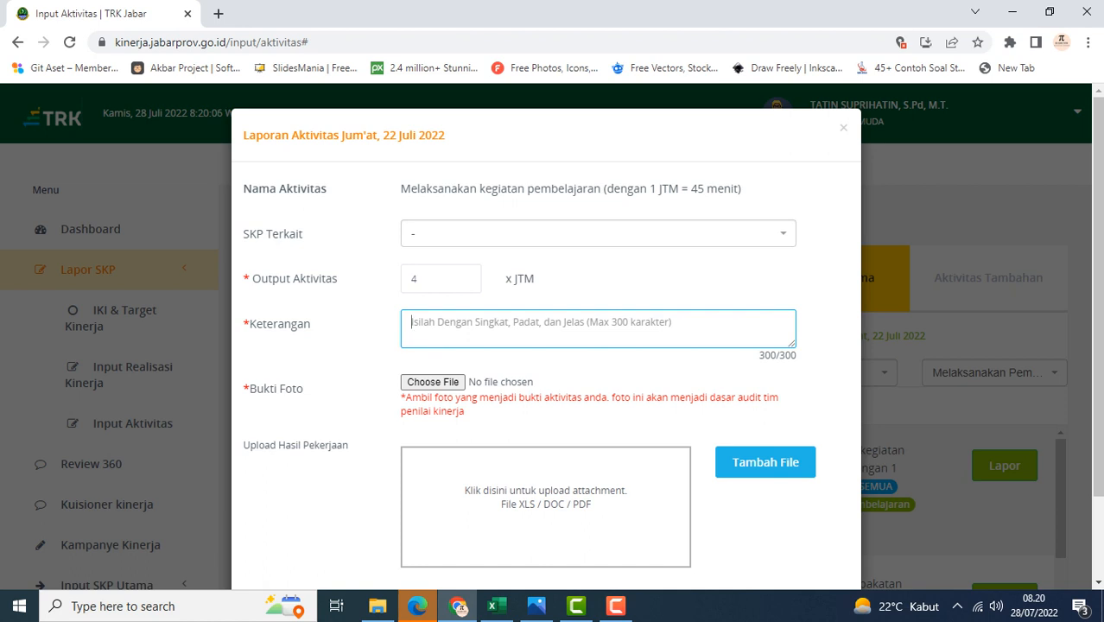
pyautogui.scroll(-2, 546, 345)
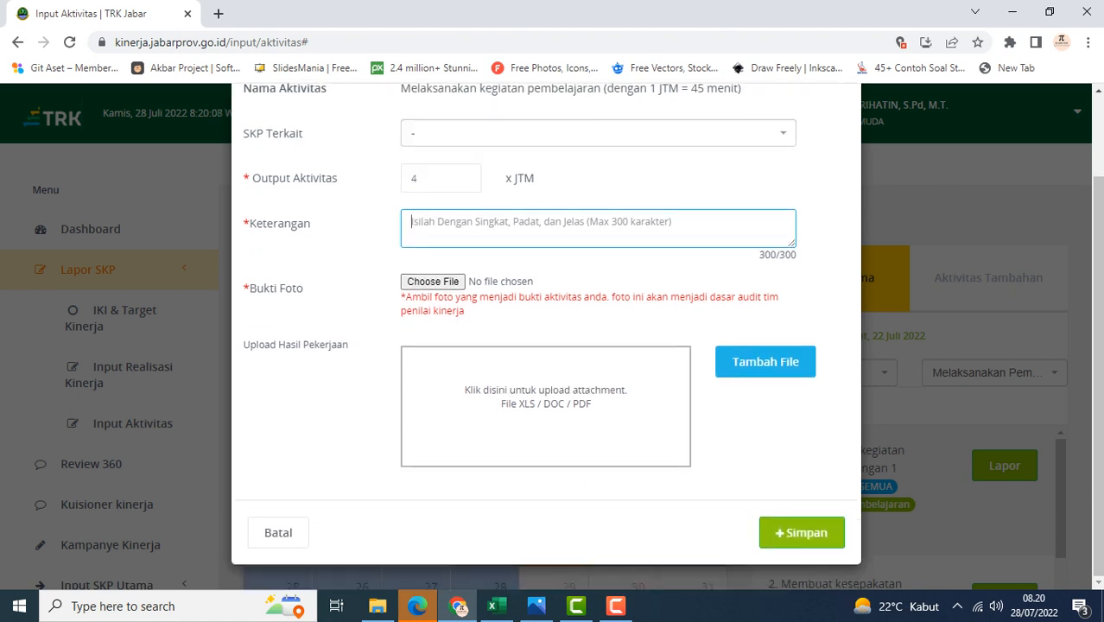
pyautogui.scroll(2, 546, 345)
pyautogui.click(493, 605)
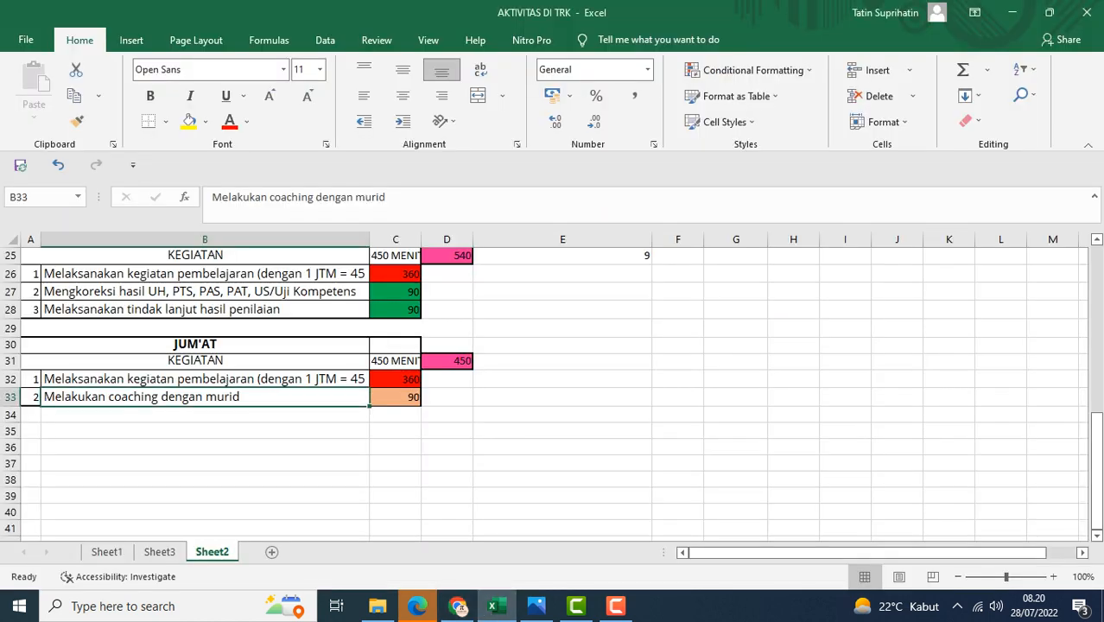
pyautogui.click(204, 380)
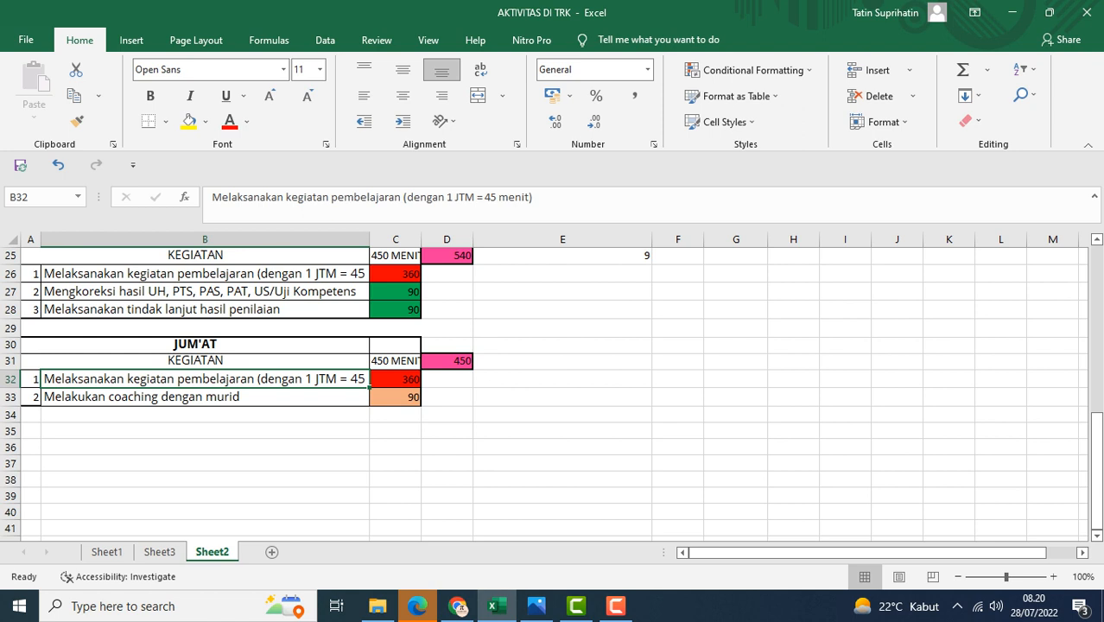
pyautogui.scroll(-2, 553, 397)
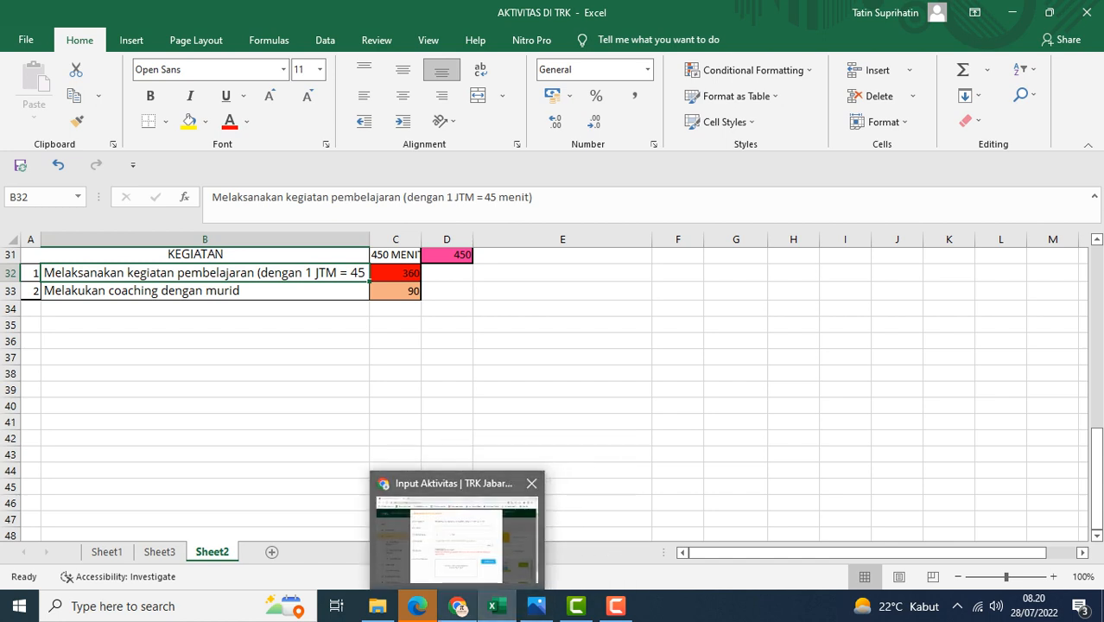
pyautogui.click(458, 605)
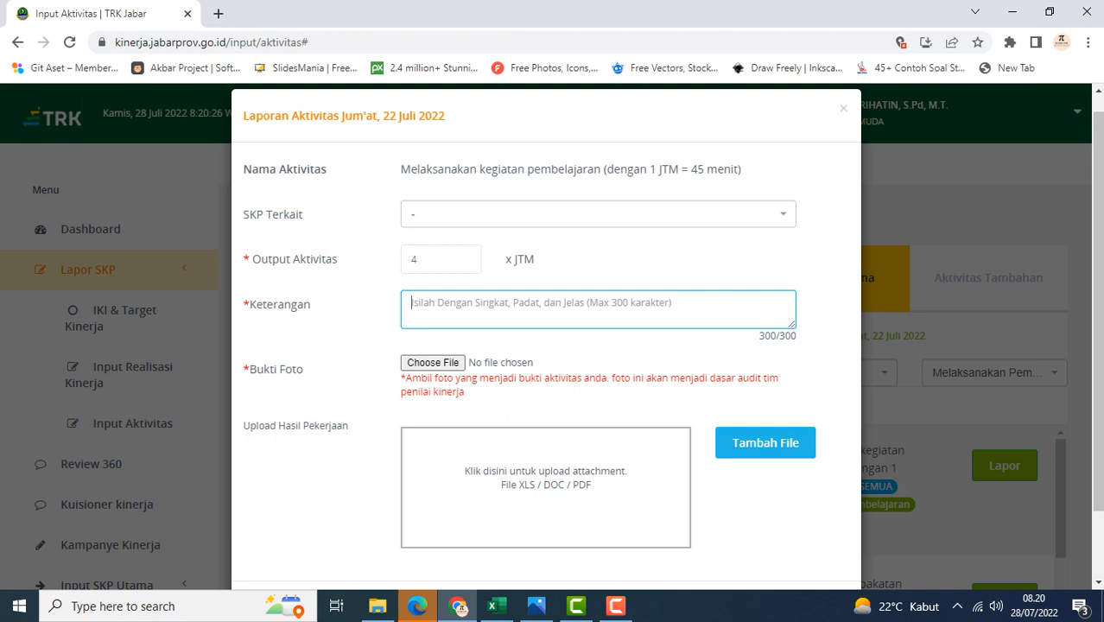
# Enter the description 'mengajar dikelas XII TEI 2 dengan materi ujian diagnostik'
pyautogui.write('menga')
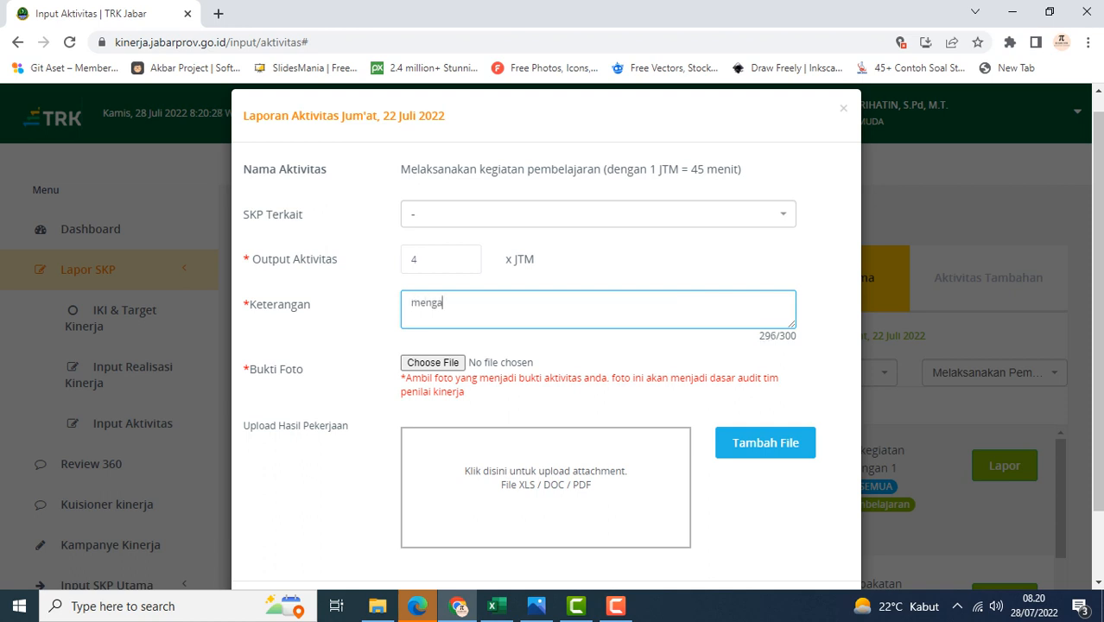
pyautogui.write('jar dikelas')
pyautogui.write('TEI ')
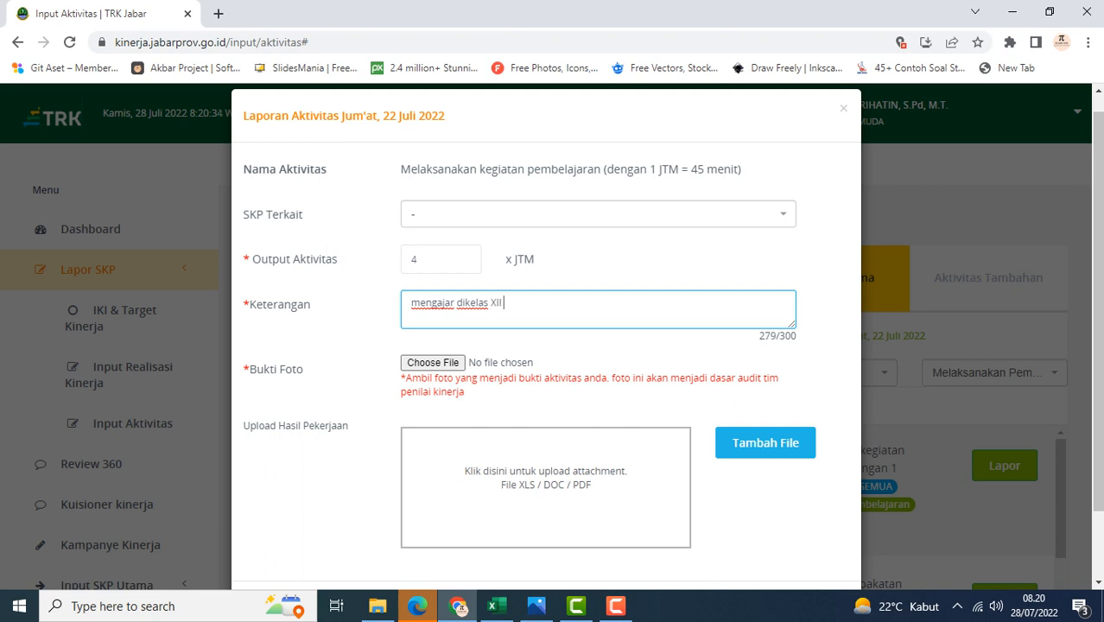
pyautogui.write('2 dengan materi')
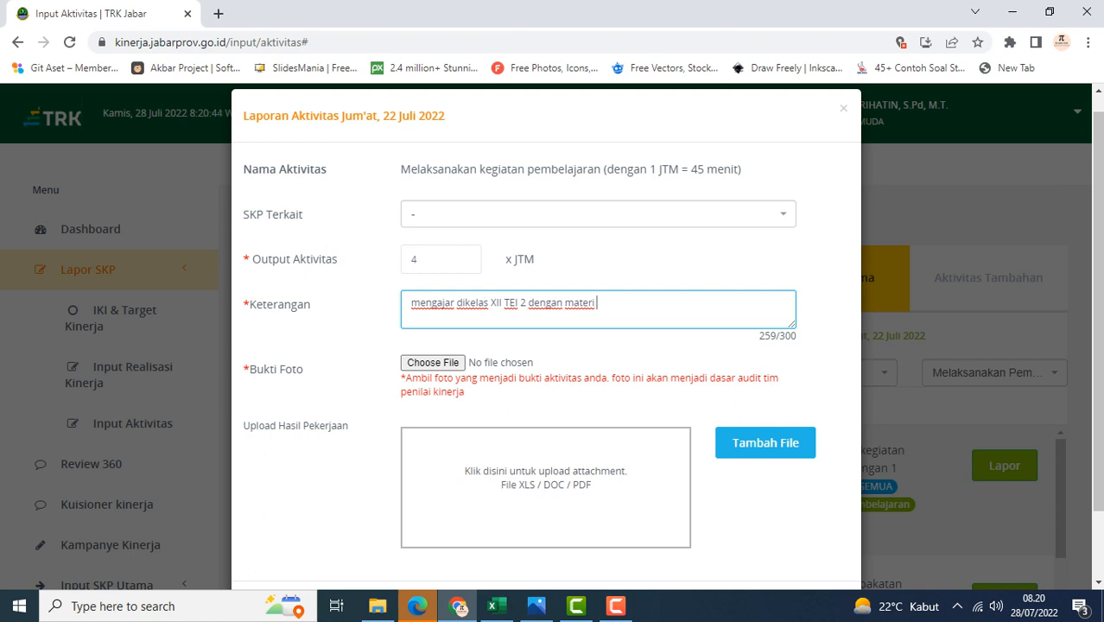
pyautogui.write(' ujian diagnostik')
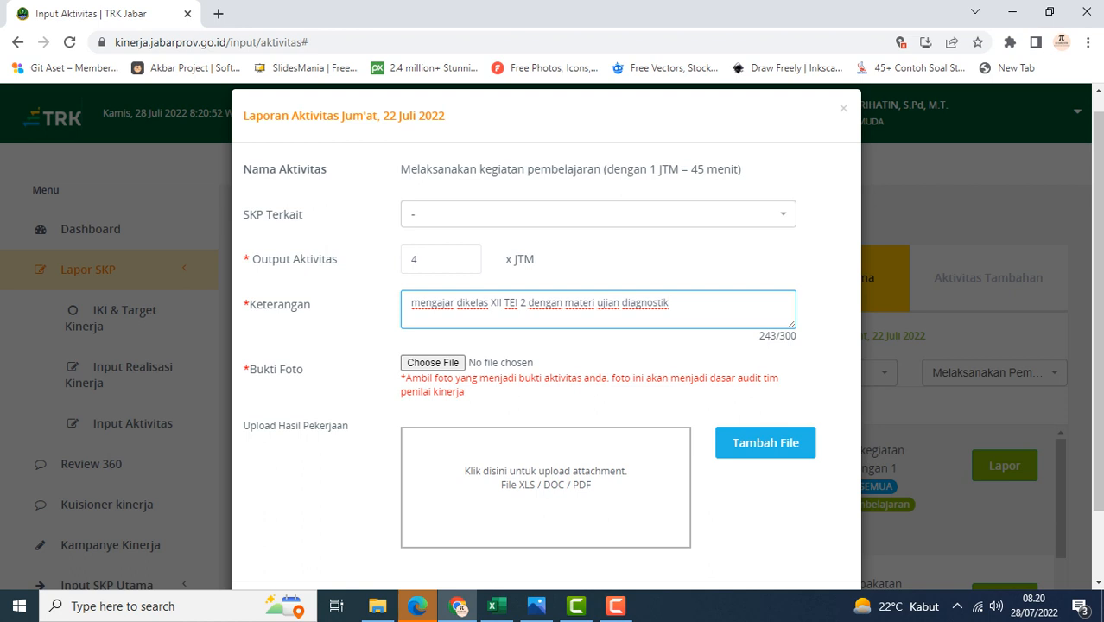
# Attach 'WhatsApp Image 2022-07-24 at 08.37.51 (1)' from the BUAT TRK folder as the proof photo
pyautogui.scroll(-1, 464, 260)
pyautogui.scroll(-1, 433, 282)
pyautogui.click(433, 282)
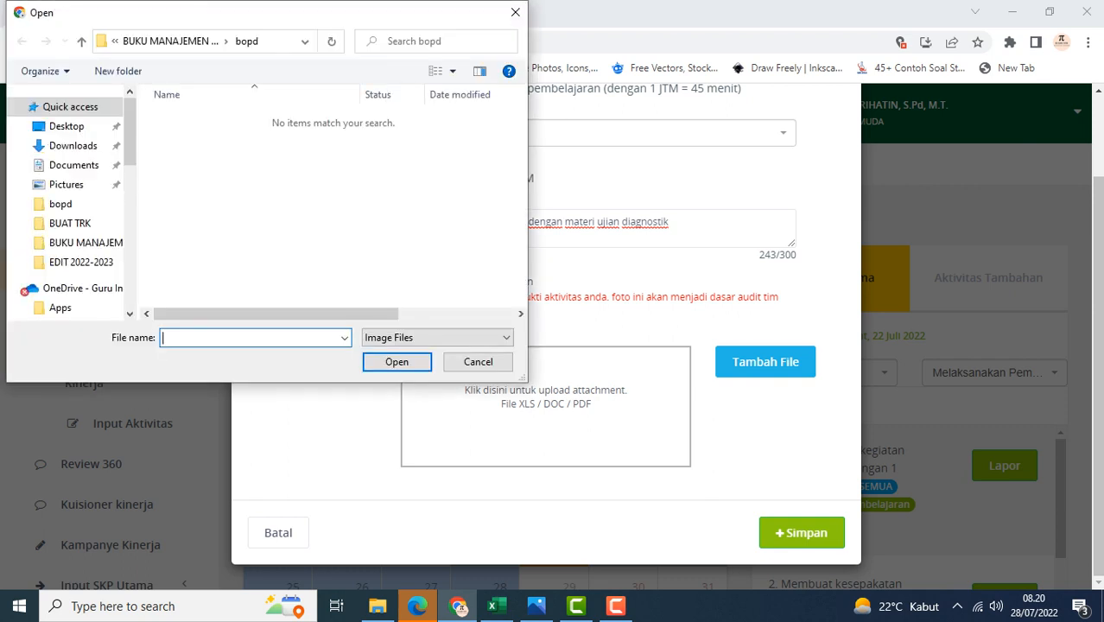
pyautogui.click(70, 224)
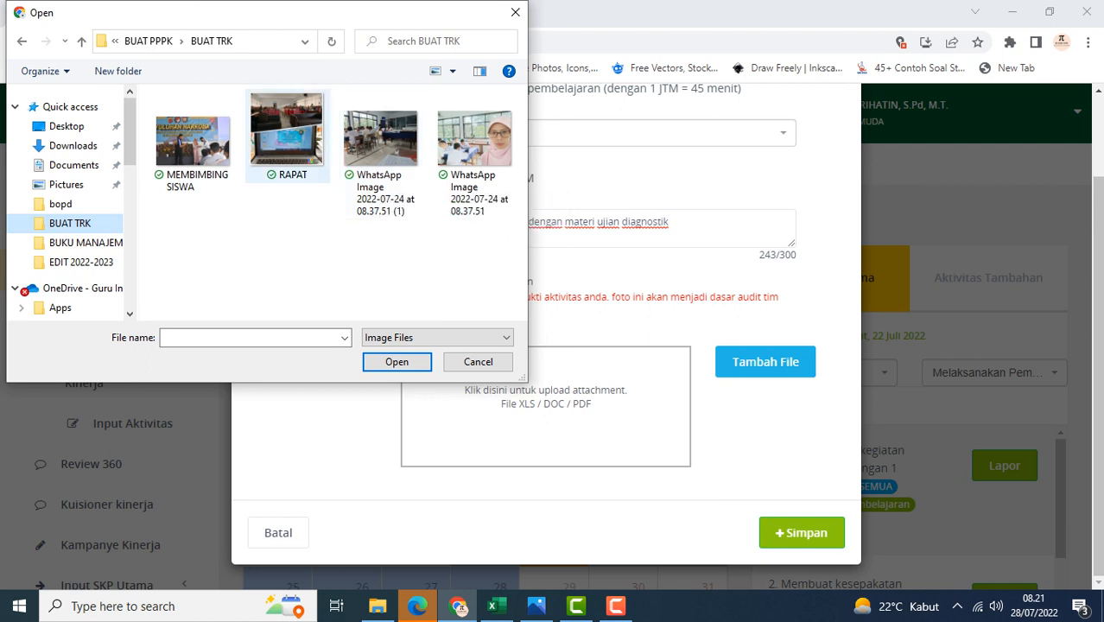
pyautogui.click(381, 156)
pyautogui.click(397, 361)
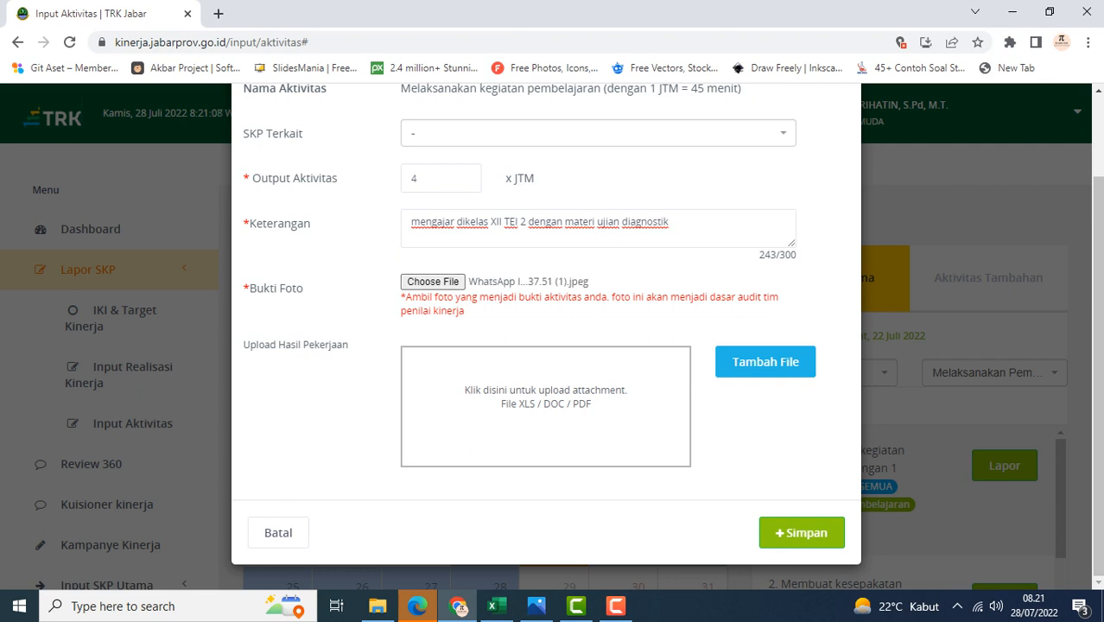
# Save the activity report
pyautogui.scroll(1, 546, 337)
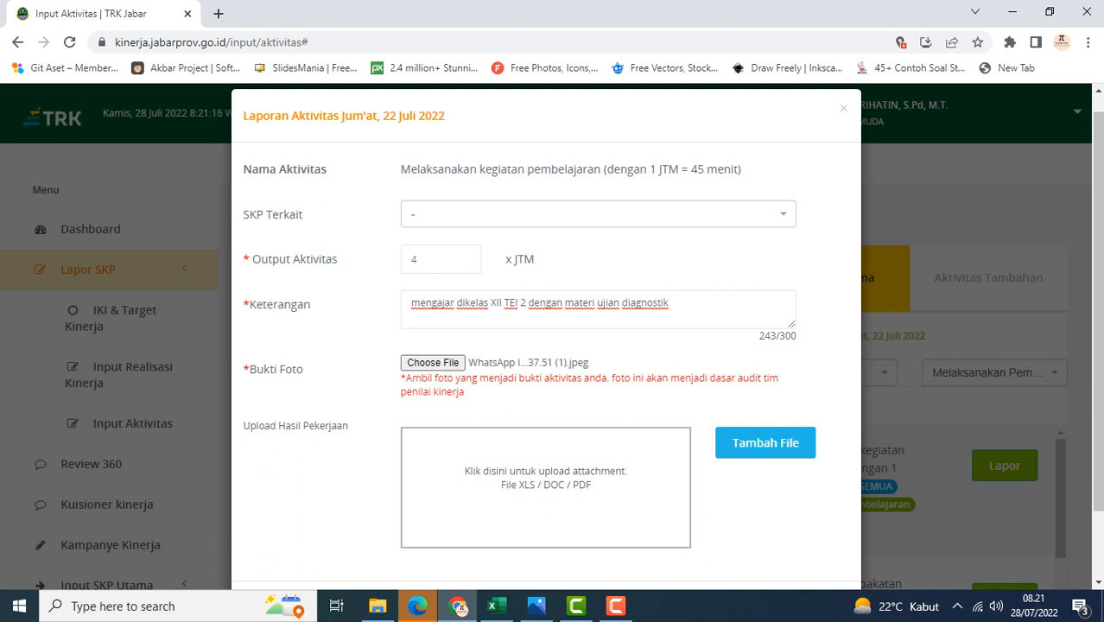
pyautogui.scroll(-1, 545, 337)
pyautogui.scroll(1, 546, 337)
pyautogui.scroll(-1, 546, 337)
pyautogui.click(801, 533)
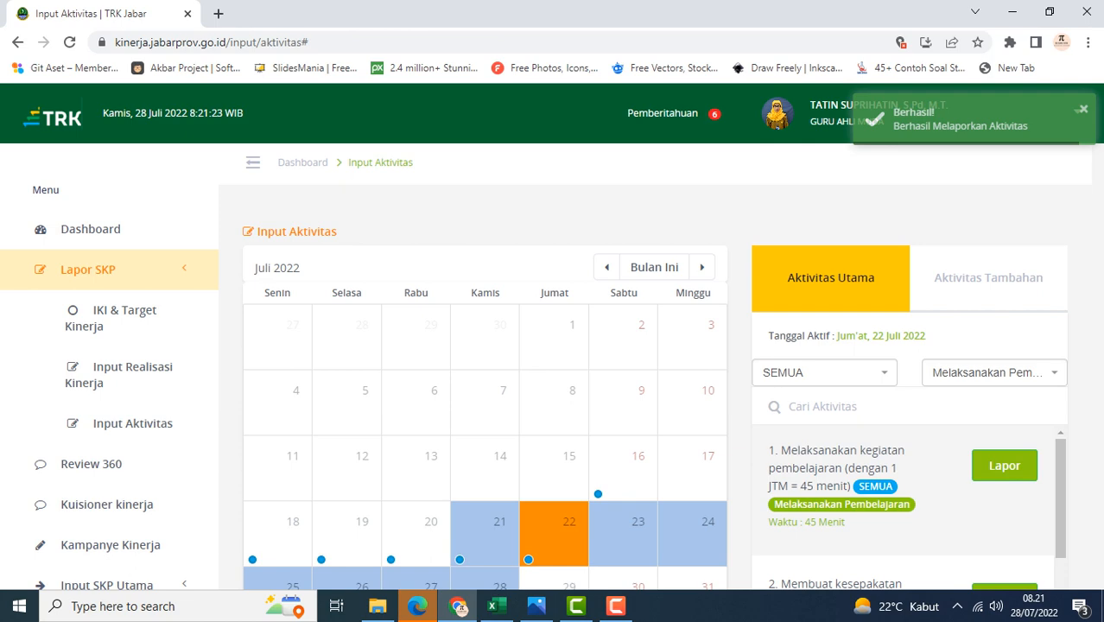
# Review the submitted entry in the main activity report list
pyautogui.scroll(-1, 225, 441)
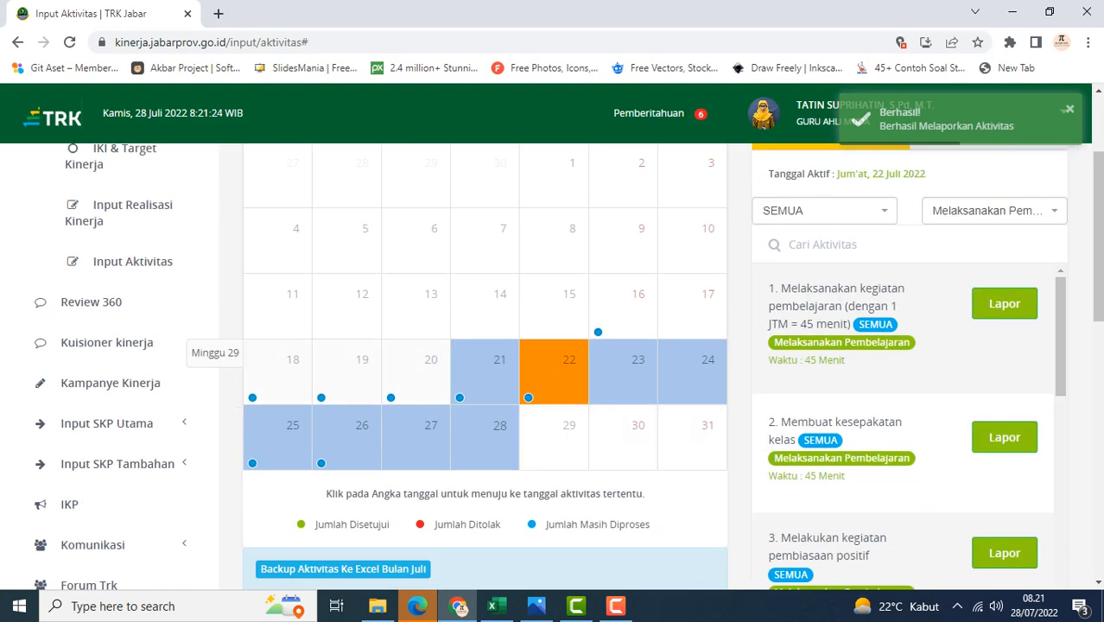
pyautogui.scroll(-5, 225, 437)
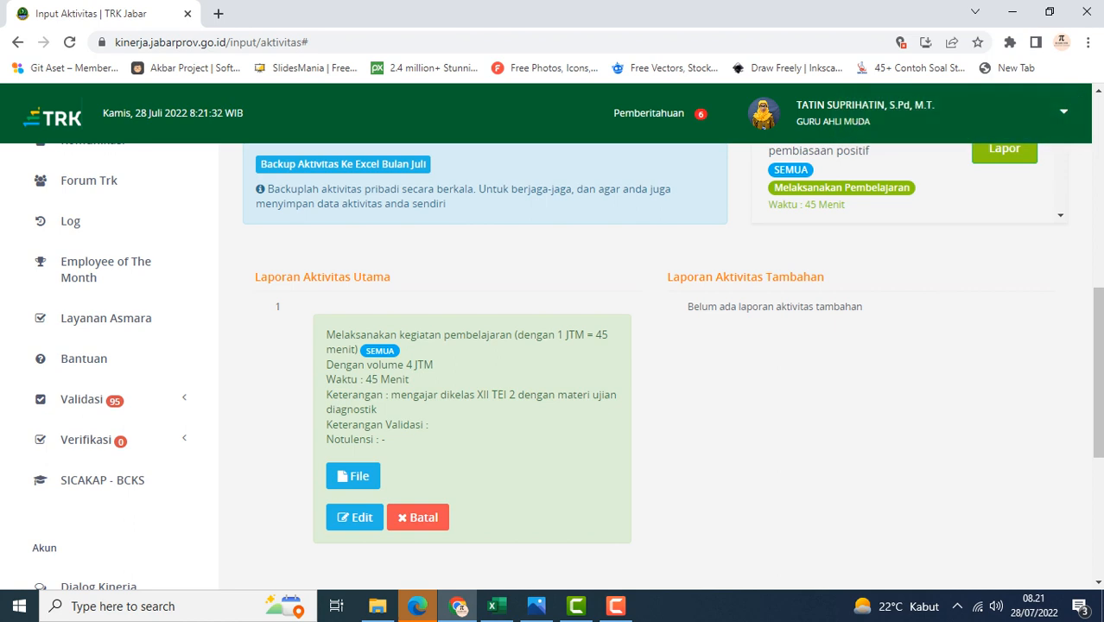
pyautogui.scroll(4, 567, 367)
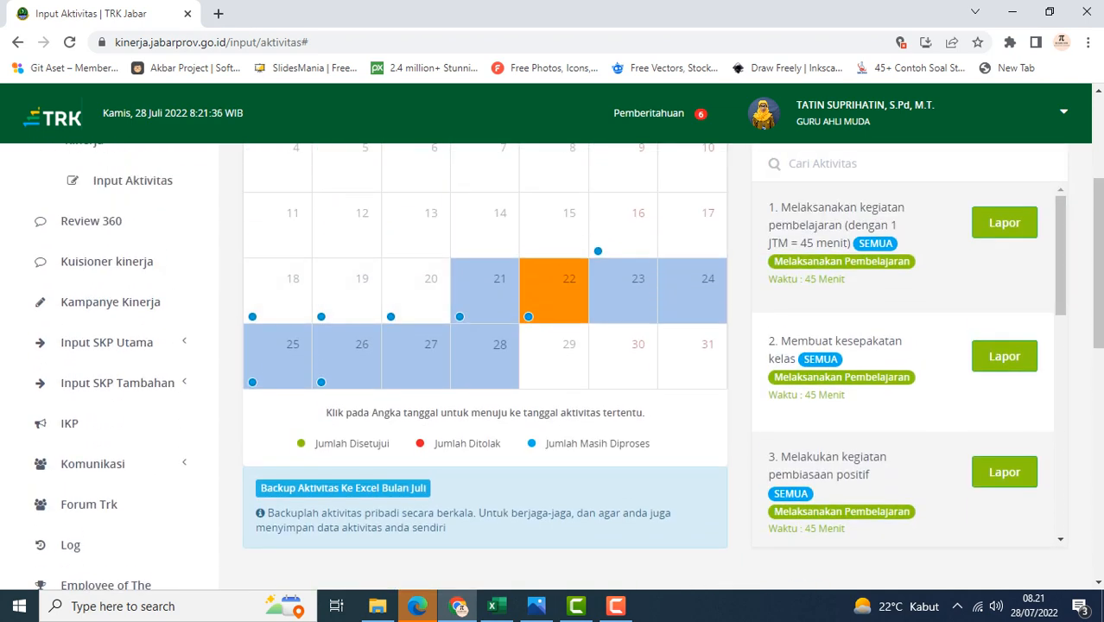
pyautogui.scroll(2, 484, 367)
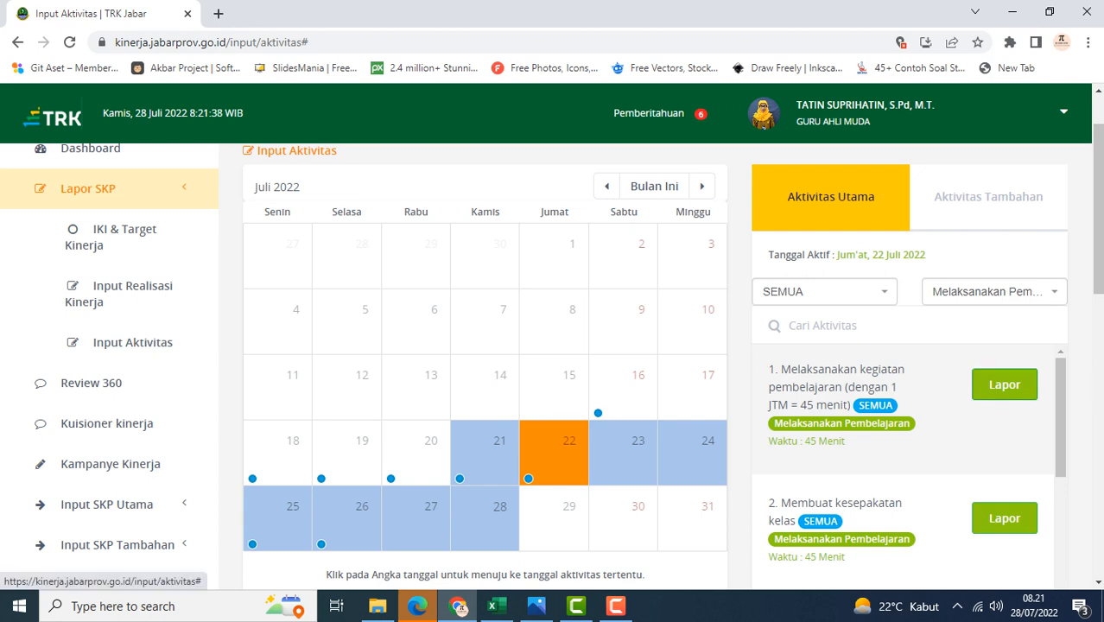
# Open a new report for Melaksanakan kegiatan pembelajaran and set the activity output to 4 JTM
pyautogui.click(1004, 385)
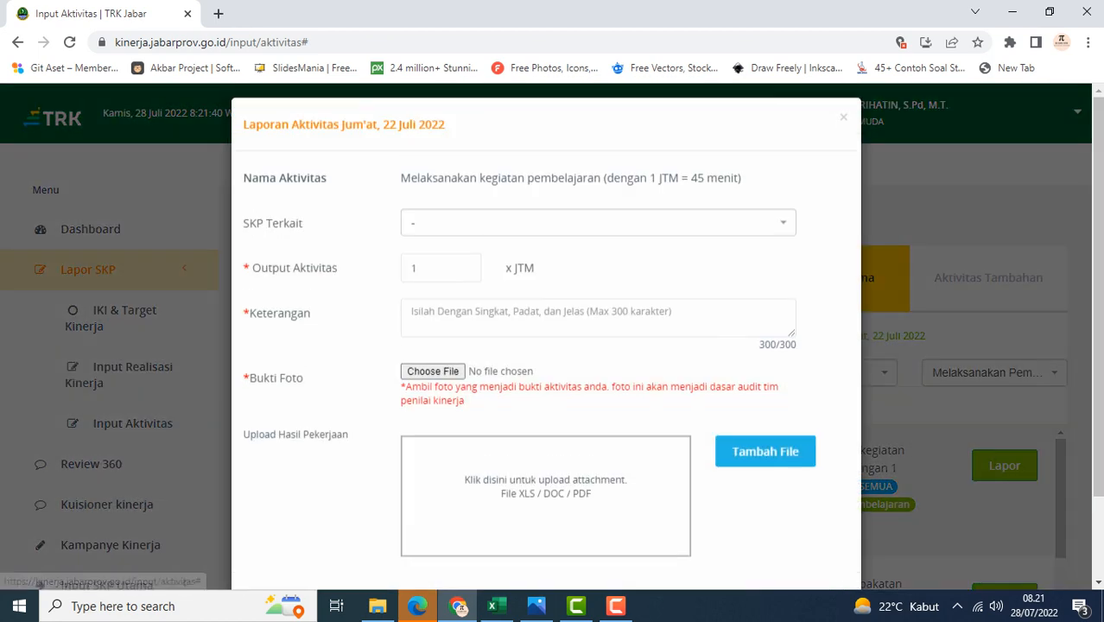
pyautogui.click(436, 278)
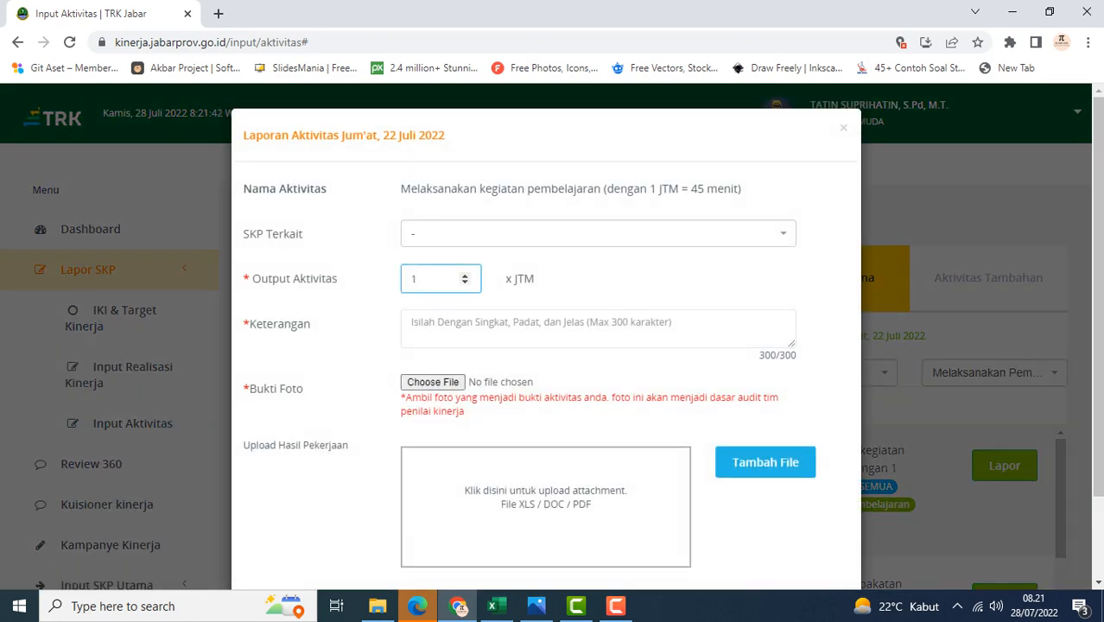
pyautogui.write('4')
# Enter the description 'mengajar dikelas XII TEI 1 dengan materi tes diagnostik'
pyautogui.click(441, 325)
pyautogui.write('mn')
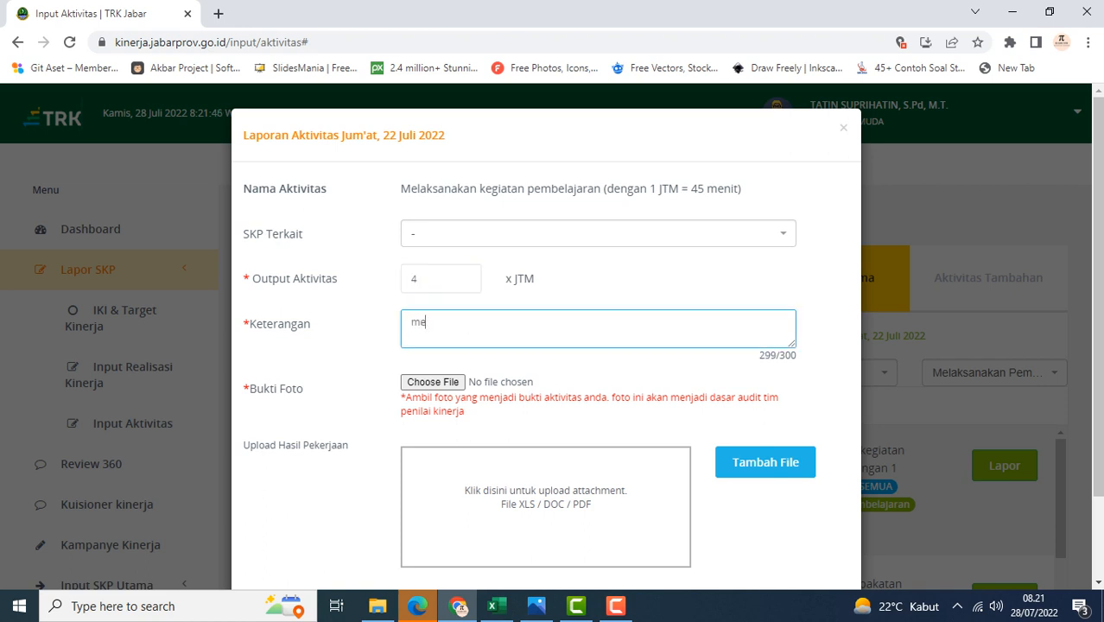
pyautogui.write('ngajar dikelas X')
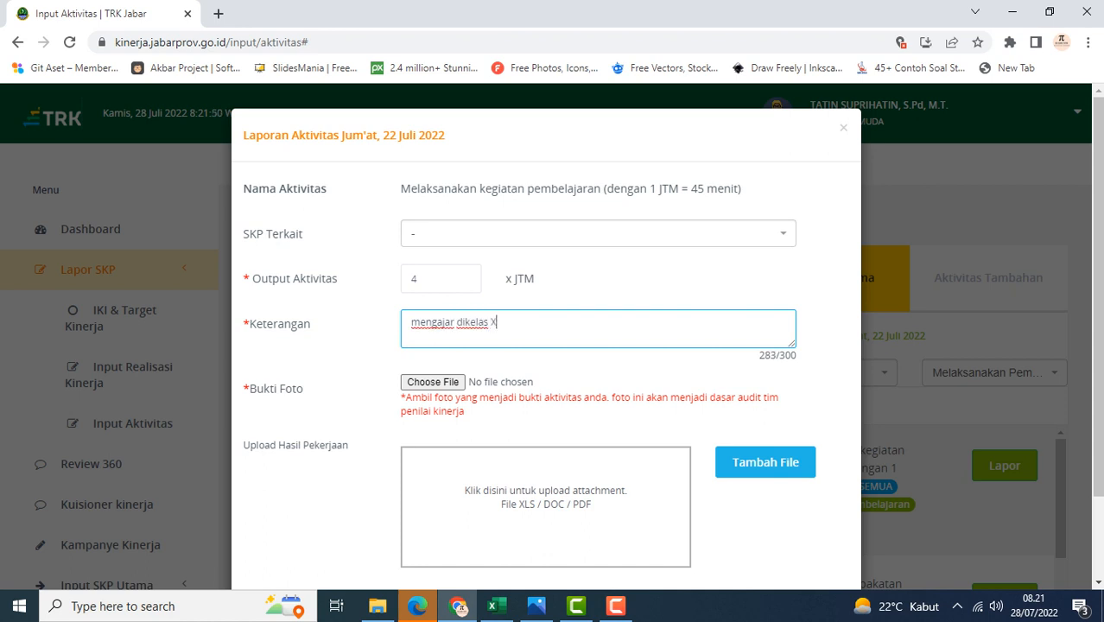
pyautogui.write('II TEI 1 dengan m')
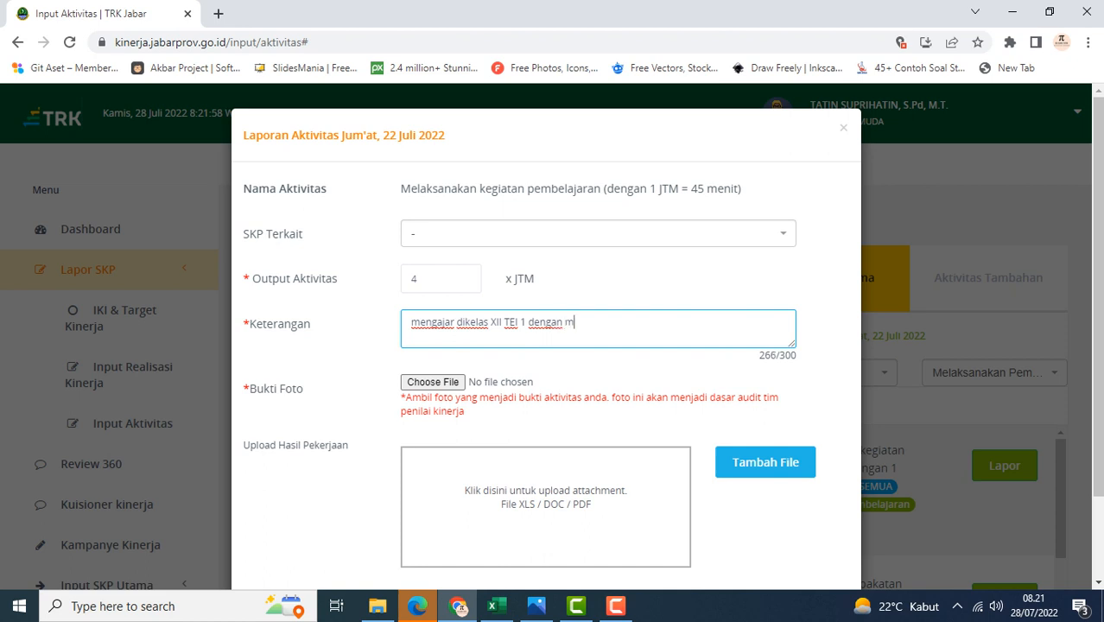
pyautogui.write('ateri tes diagnostik')
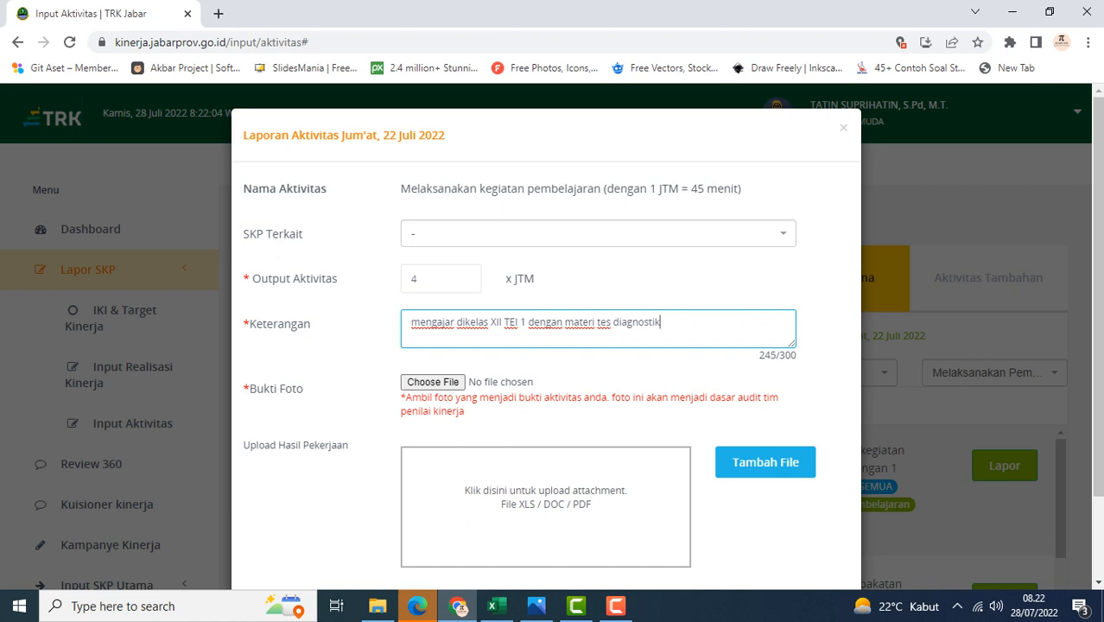
# Attach the WhatsApp Image 2022-07-24 at 08.37.51 photo as the activity's photo evidence
pyautogui.click(433, 382)
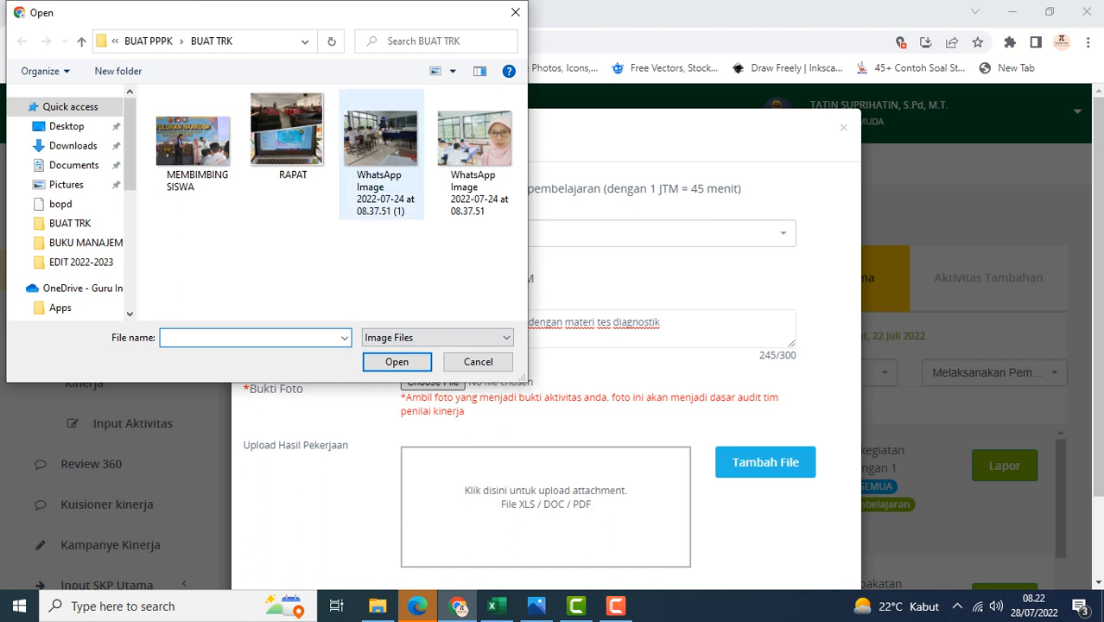
pyautogui.click(475, 154)
pyautogui.click(397, 361)
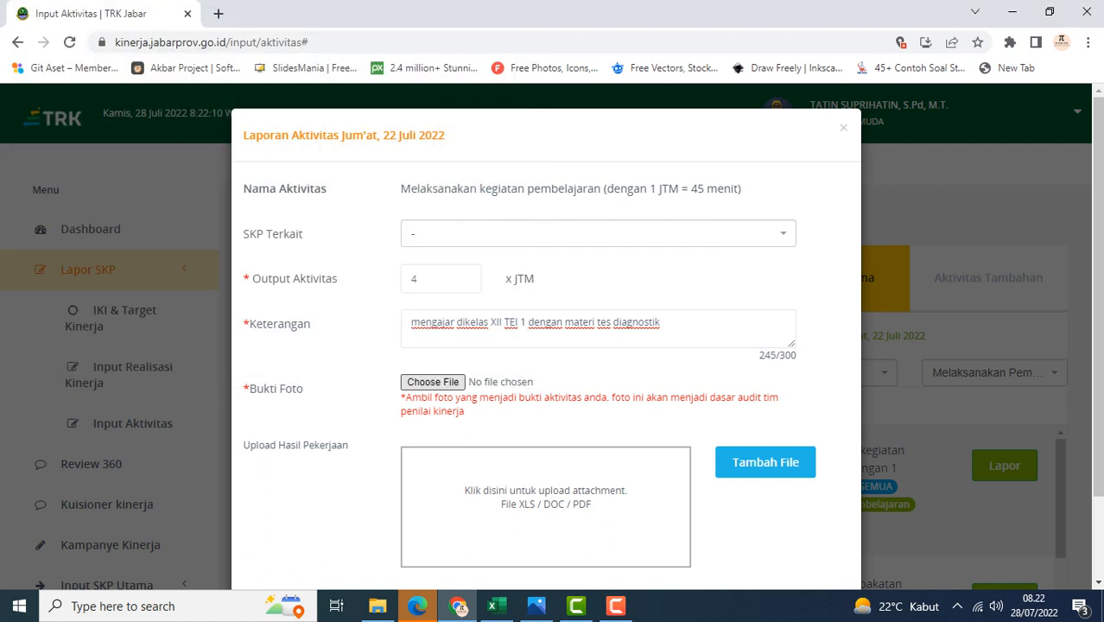
# Save the activity report
pyautogui.scroll(-2, 546, 346)
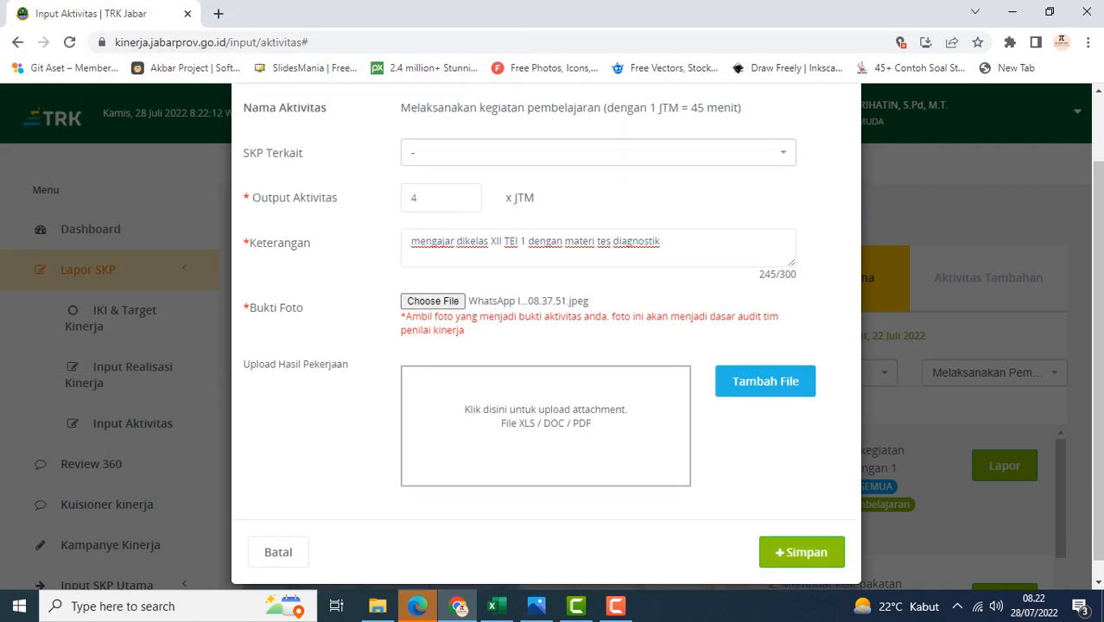
pyautogui.scroll(-1, 546, 345)
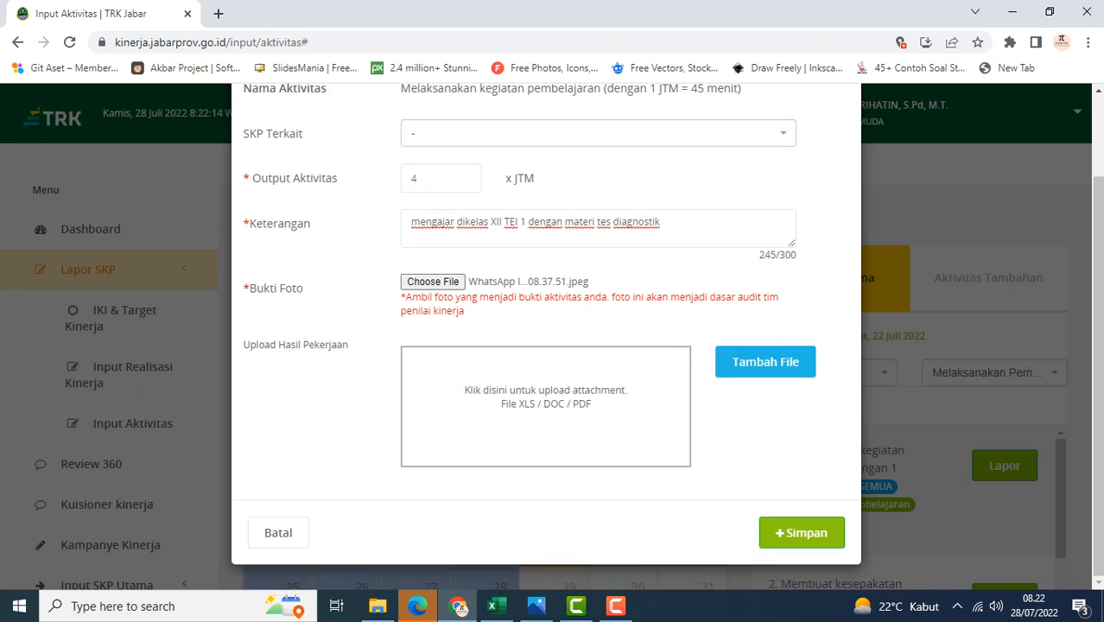
pyautogui.click(802, 532)
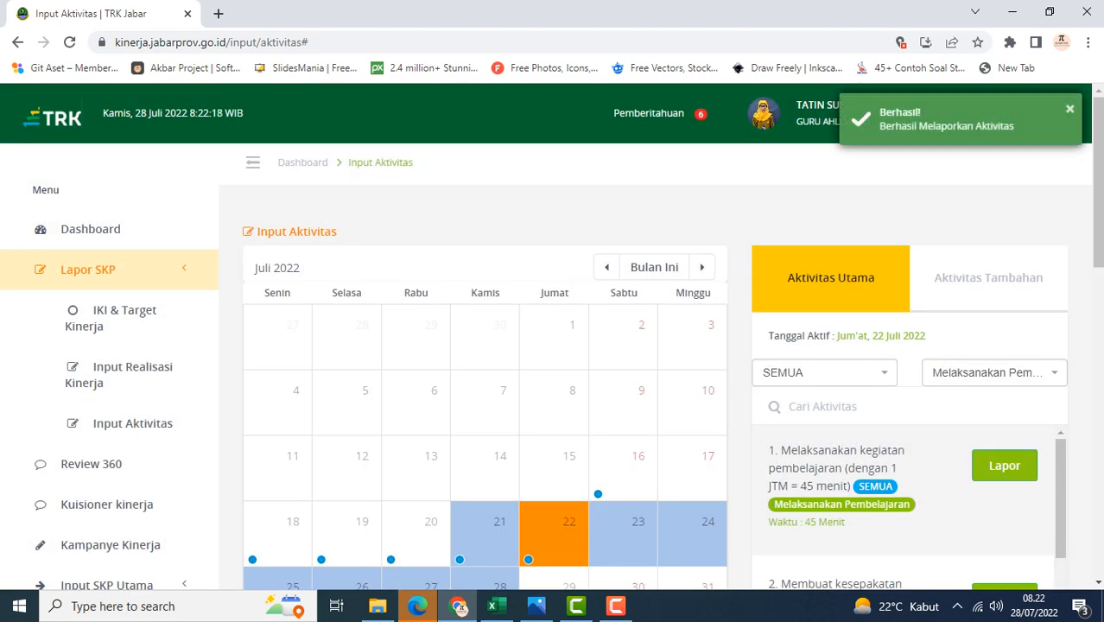
# Review the submitted entries for 22 July in the main activity report list
pyautogui.scroll(-4, 484, 363)
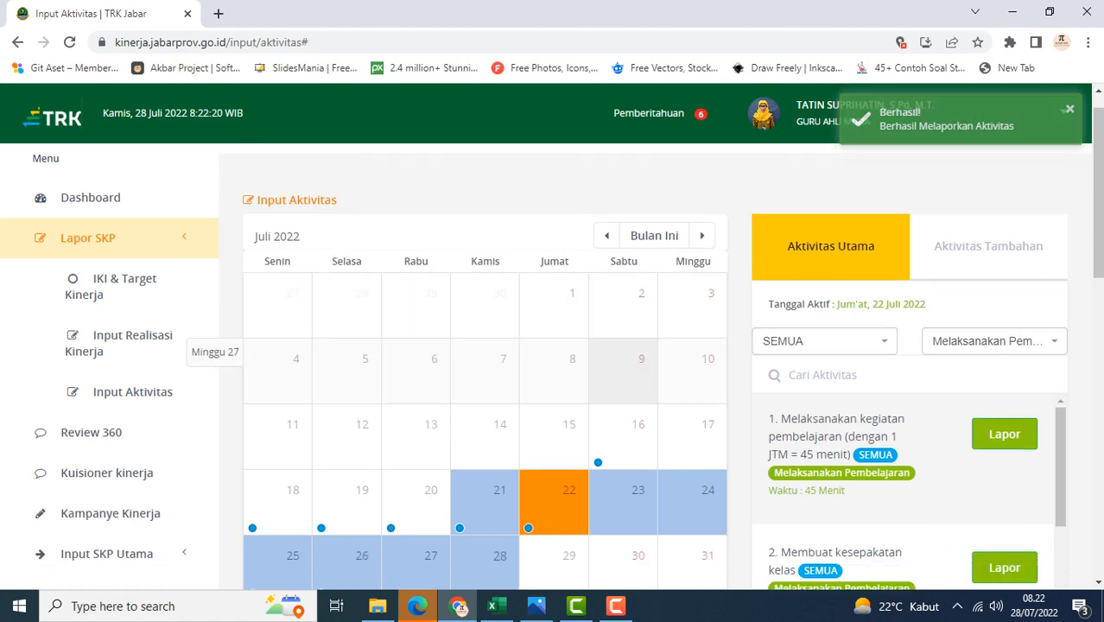
pyautogui.scroll(3, 605, 389)
pyautogui.click(568, 438)
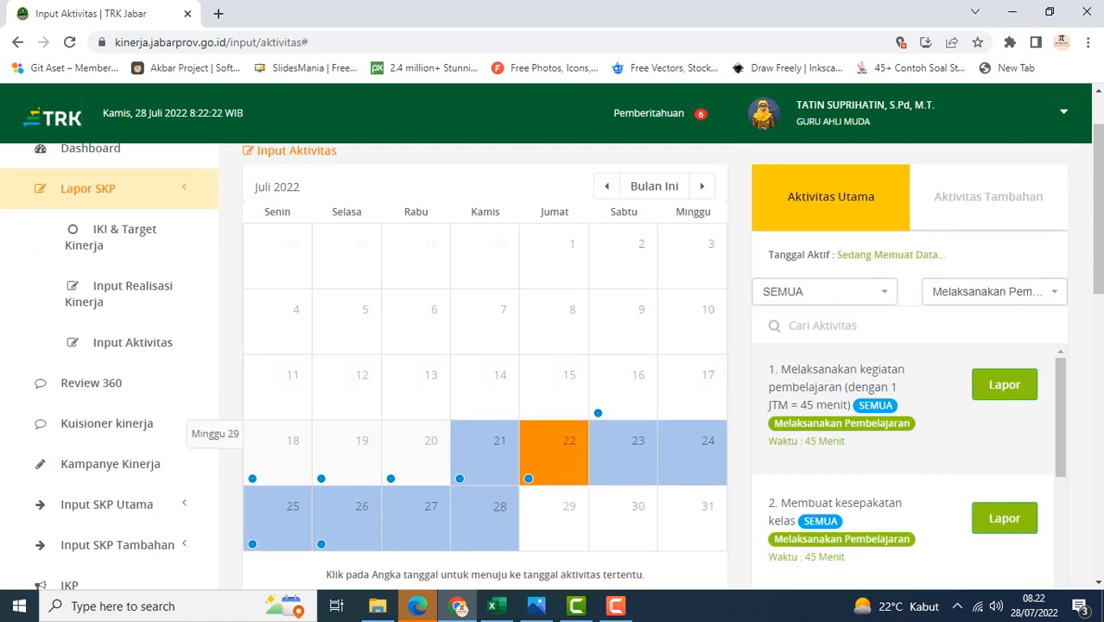
pyautogui.scroll(-4, 568, 438)
pyautogui.scroll(-4, 553, 363)
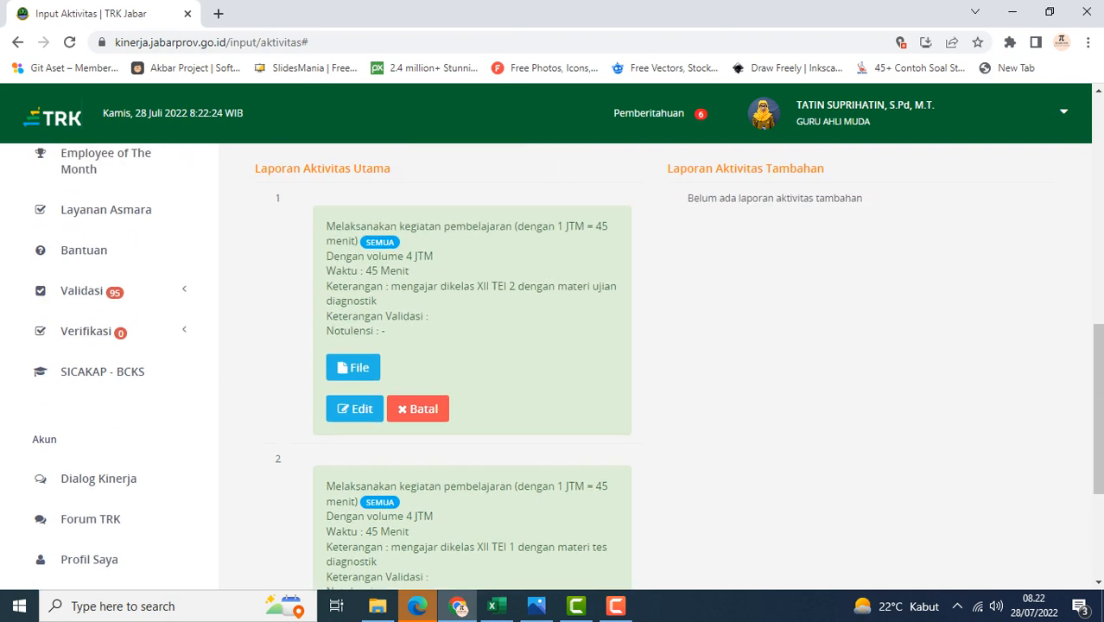
pyautogui.scroll(-3, 553, 363)
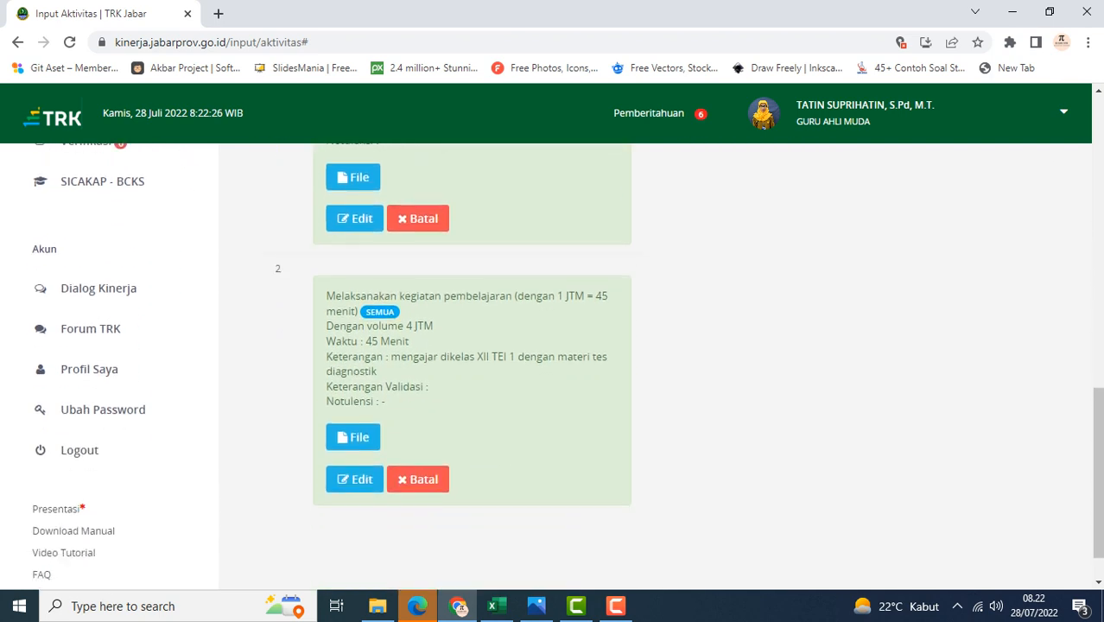
pyautogui.scroll(3, 553, 363)
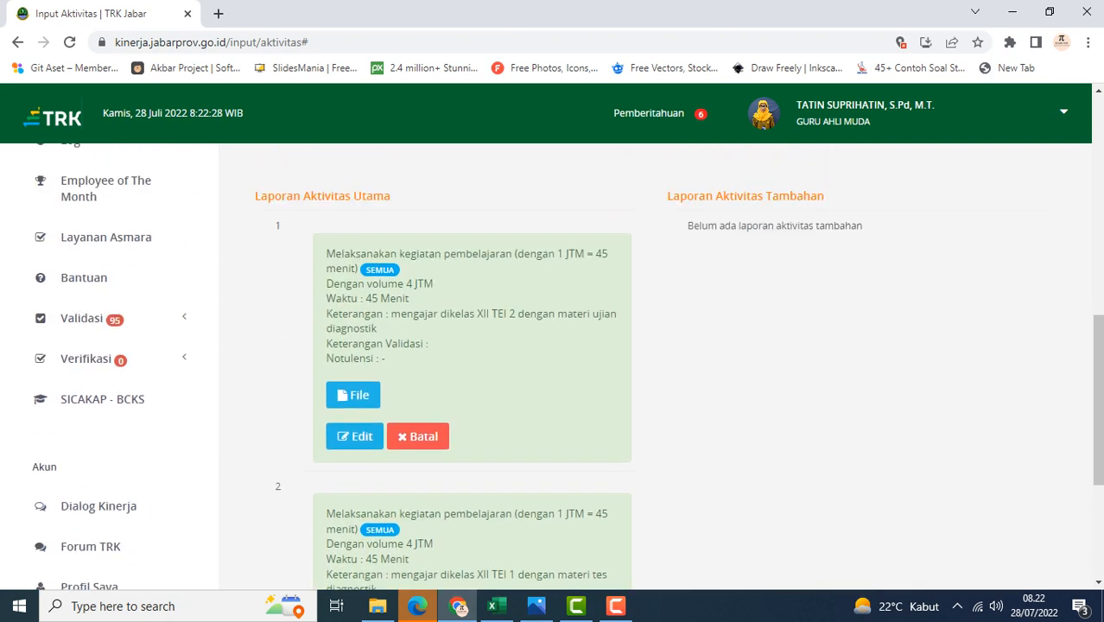
pyautogui.scroll(-1, 553, 362)
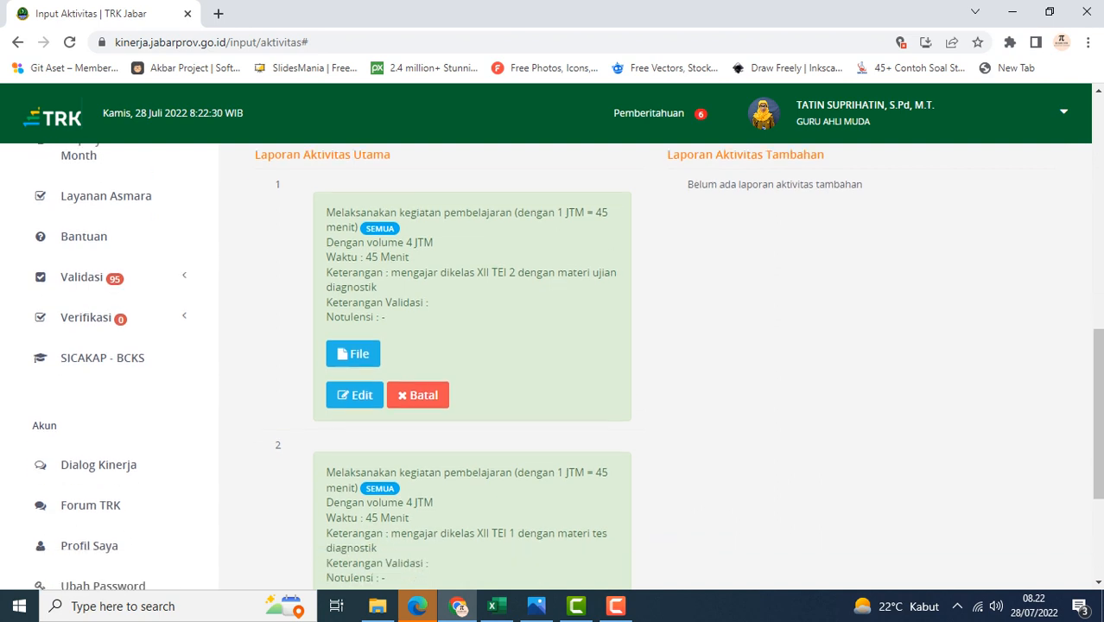
pyautogui.scroll(1, 552, 363)
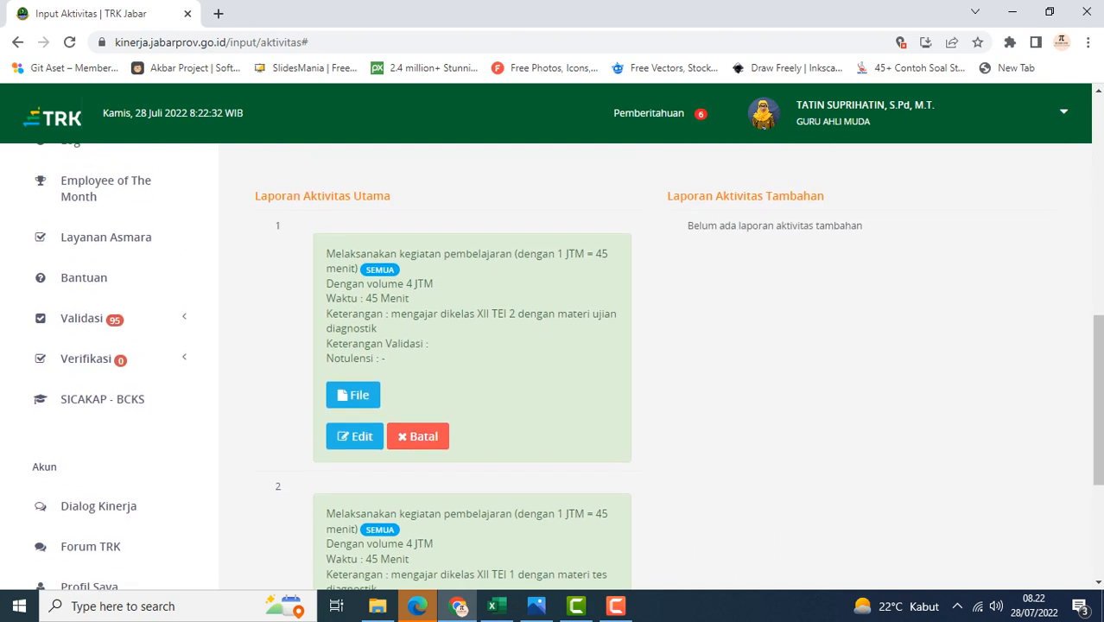
# Check the planned activities and their minutes in the AKTIVITAS DI TRK workbook, then return to the portal
pyautogui.click(493, 606)
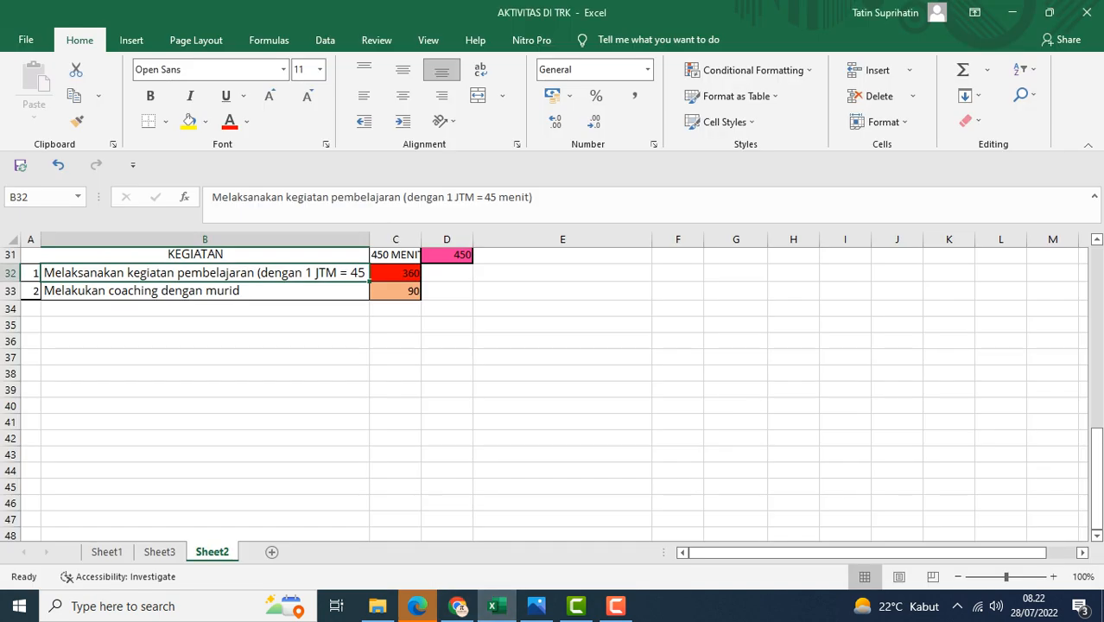
pyautogui.click(396, 273)
pyautogui.click(205, 273)
pyautogui.click(205, 291)
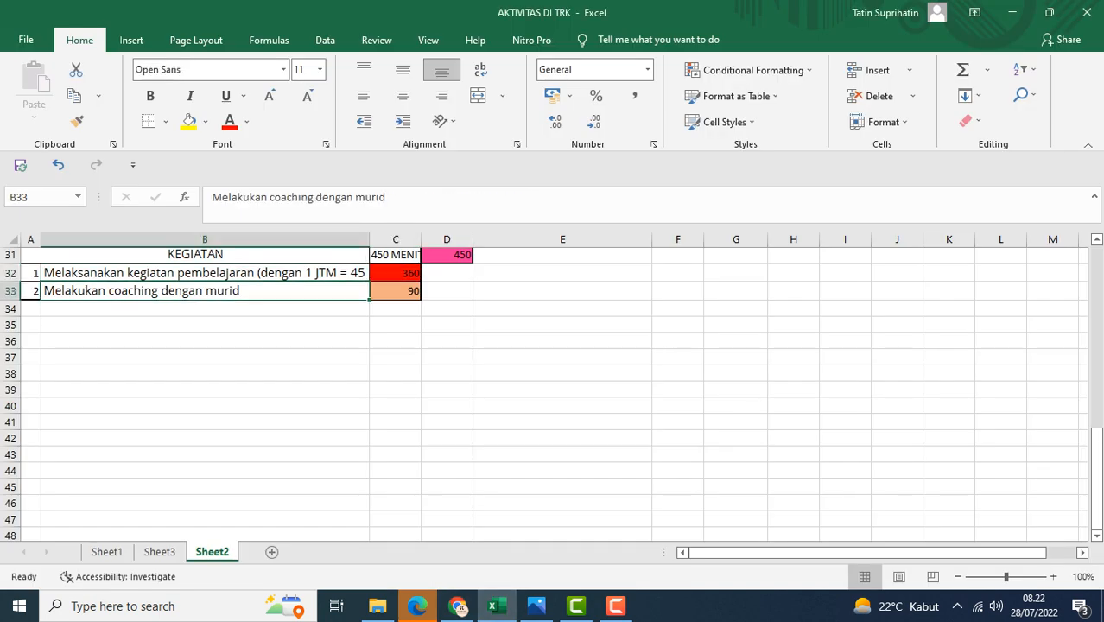
pyautogui.click(458, 605)
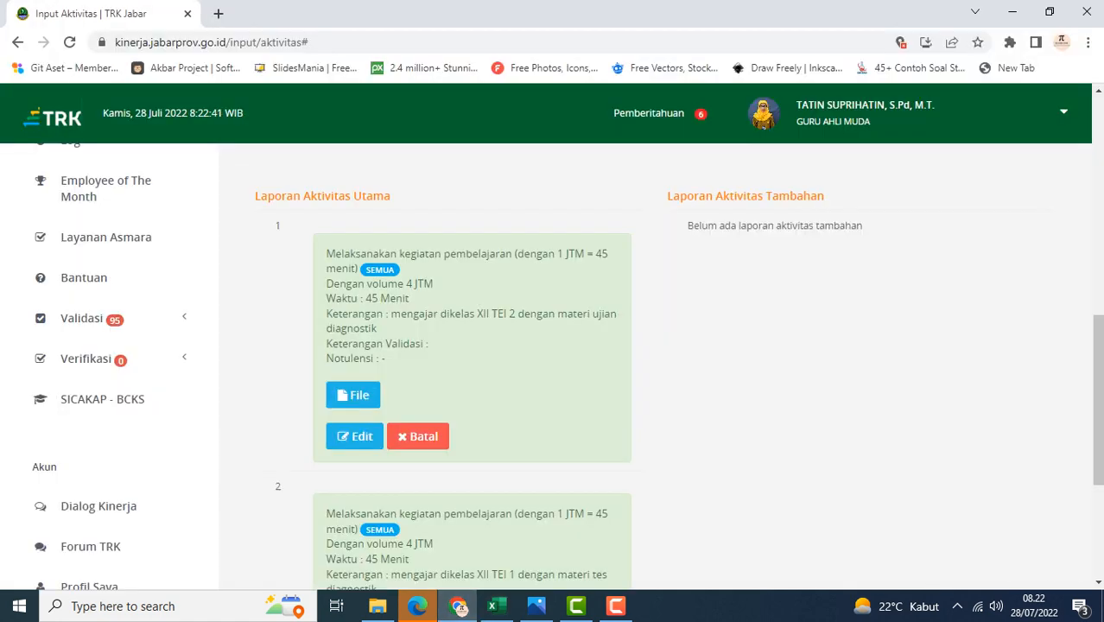
# Switch to the Aktivitas Tambahan list for 22 July and open its reporter and activity type filters
pyautogui.scroll(3, 345, 293)
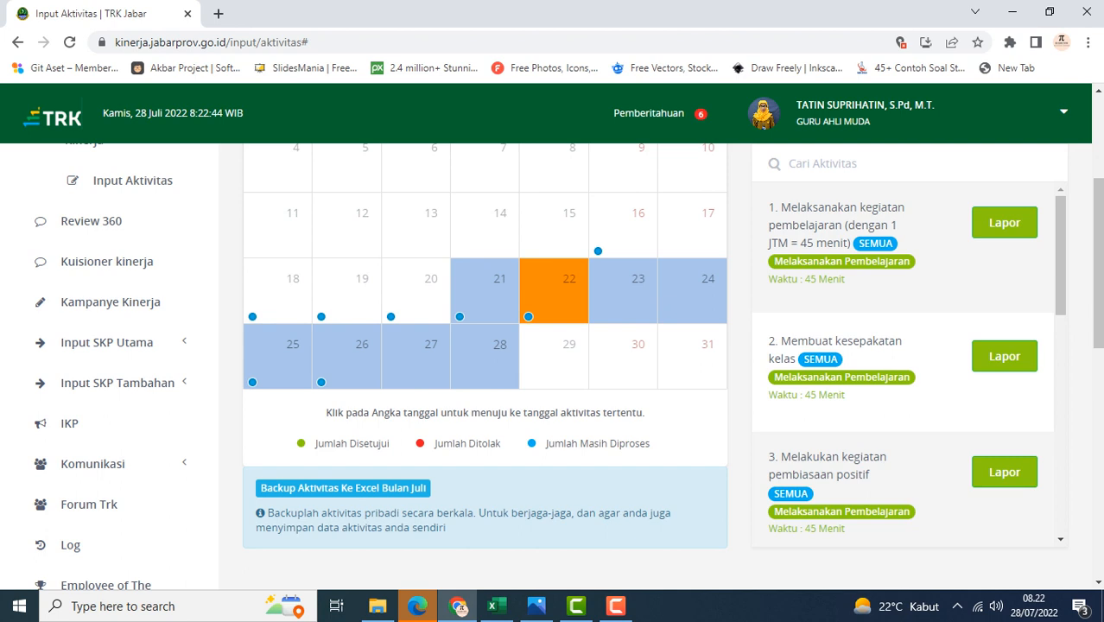
pyautogui.scroll(2, 484, 362)
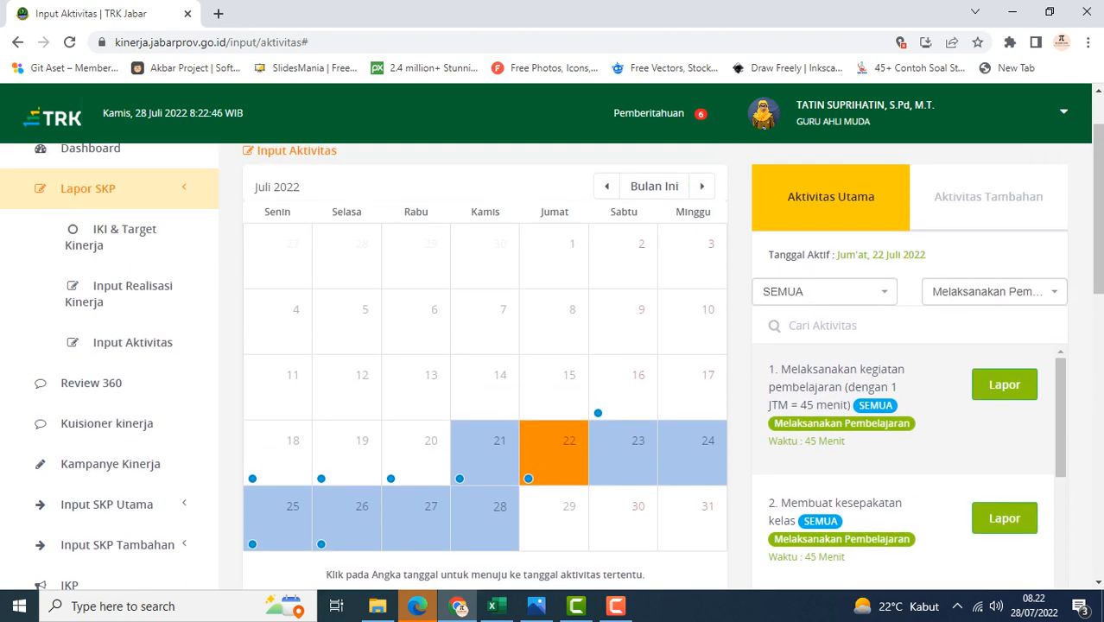
pyautogui.click(988, 196)
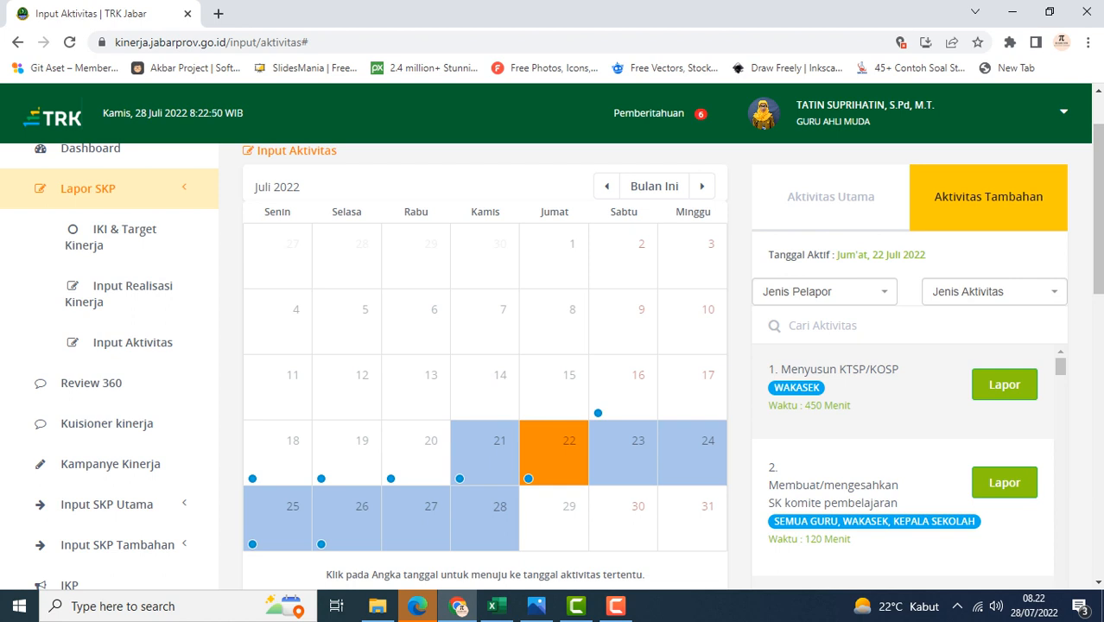
pyautogui.click(825, 292)
pyautogui.click(825, 292)
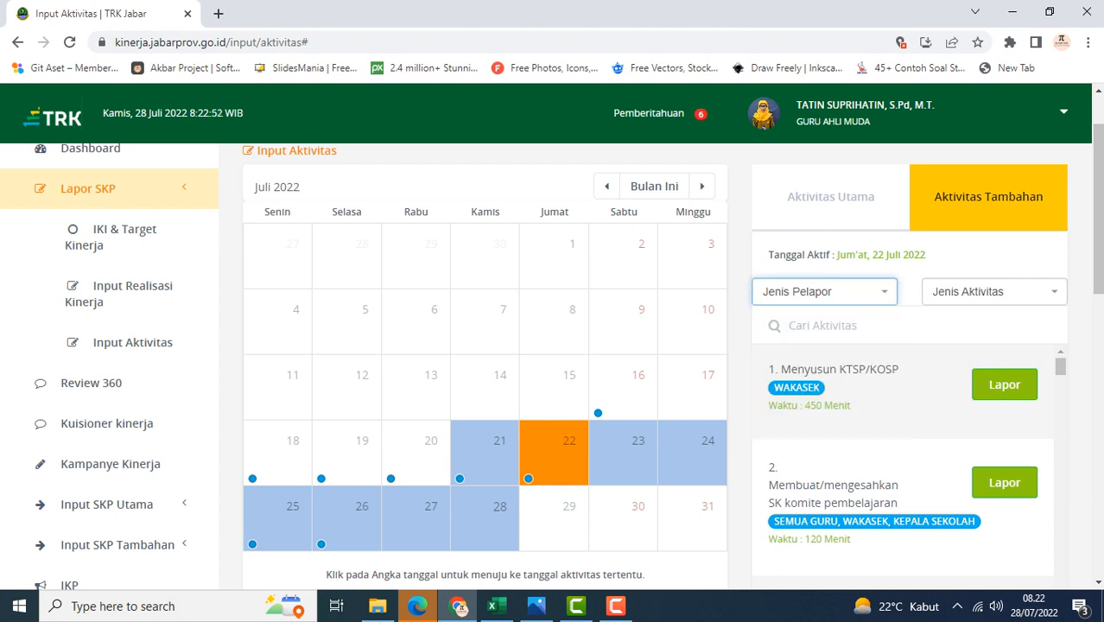
pyautogui.click(994, 292)
pyautogui.click(994, 292)
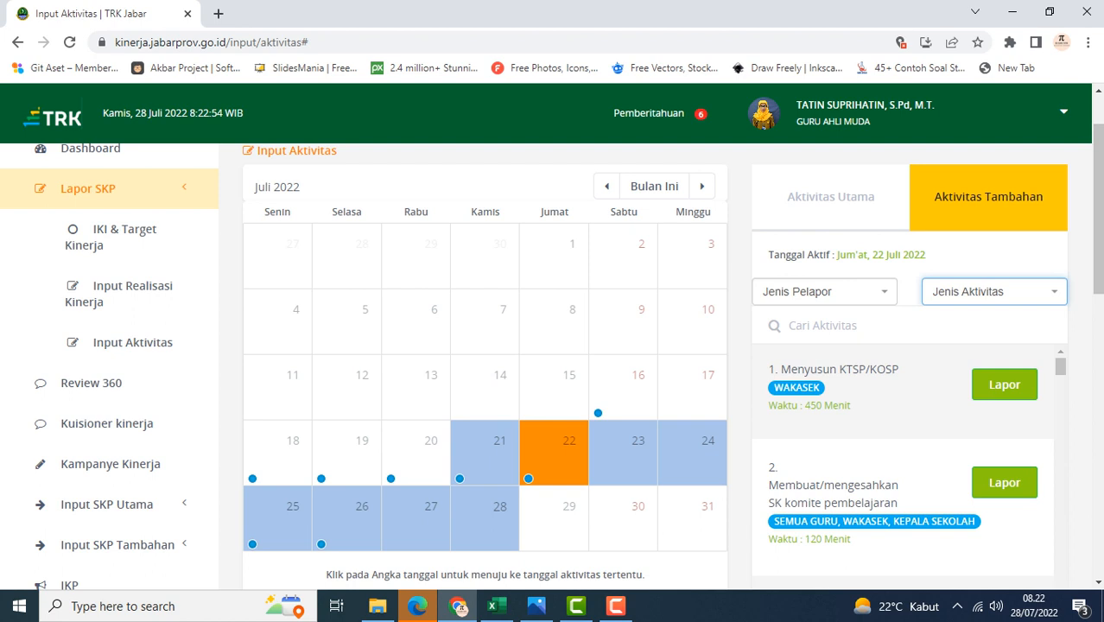
# Browse the additional activities list for an activity matching the workbook's coaching plan
pyautogui.scroll(-1, 994, 294)
pyautogui.scroll(-1, 994, 298)
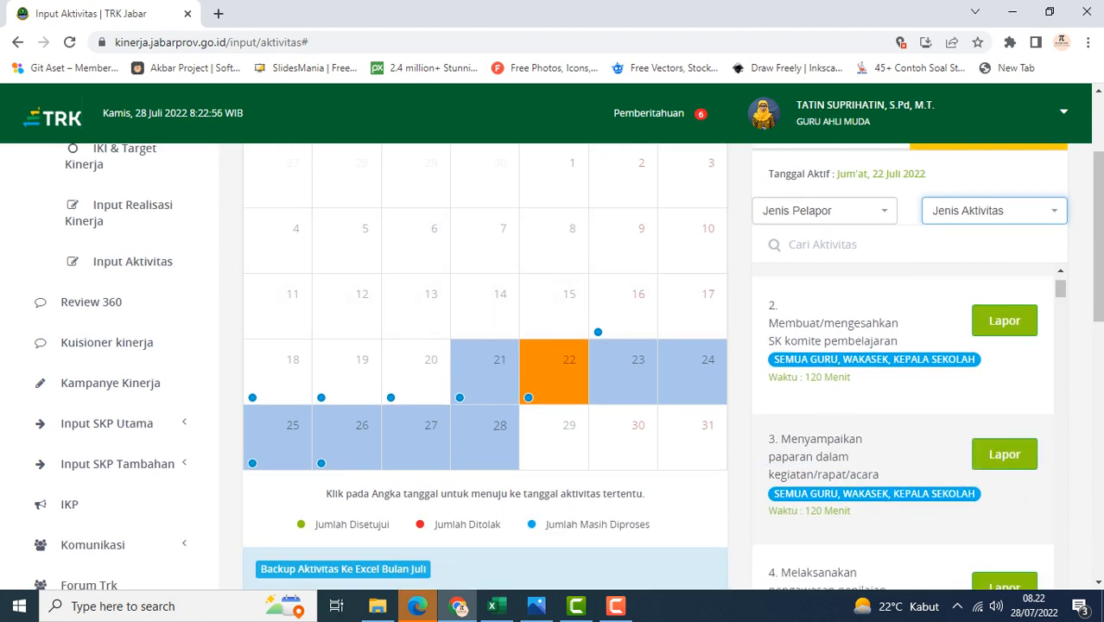
pyautogui.scroll(-6, 903, 424)
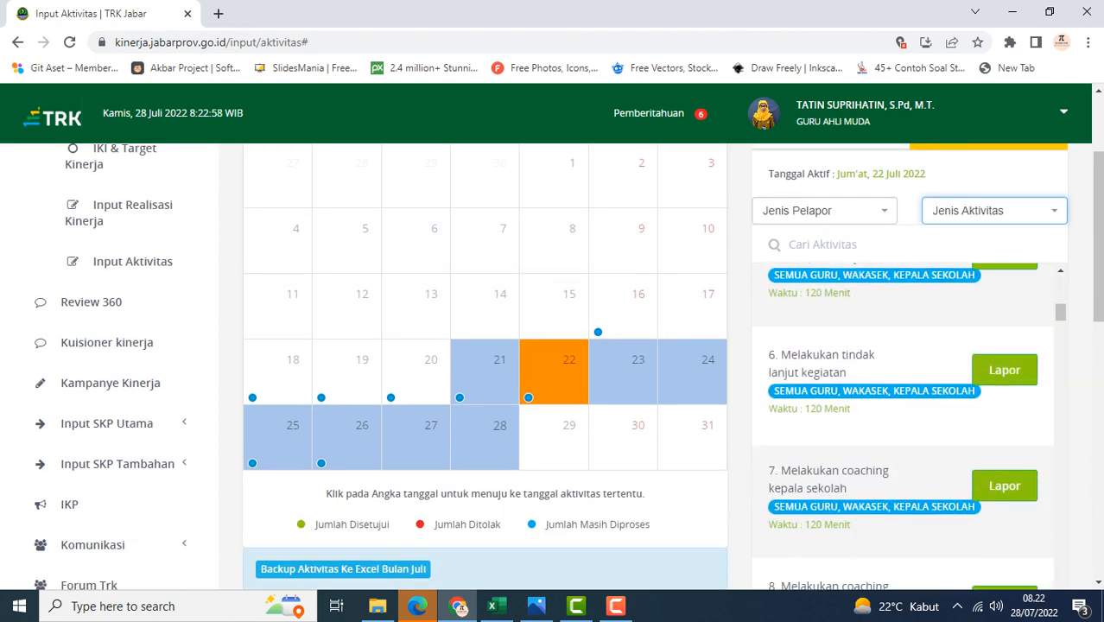
pyautogui.scroll(-3, 903, 424)
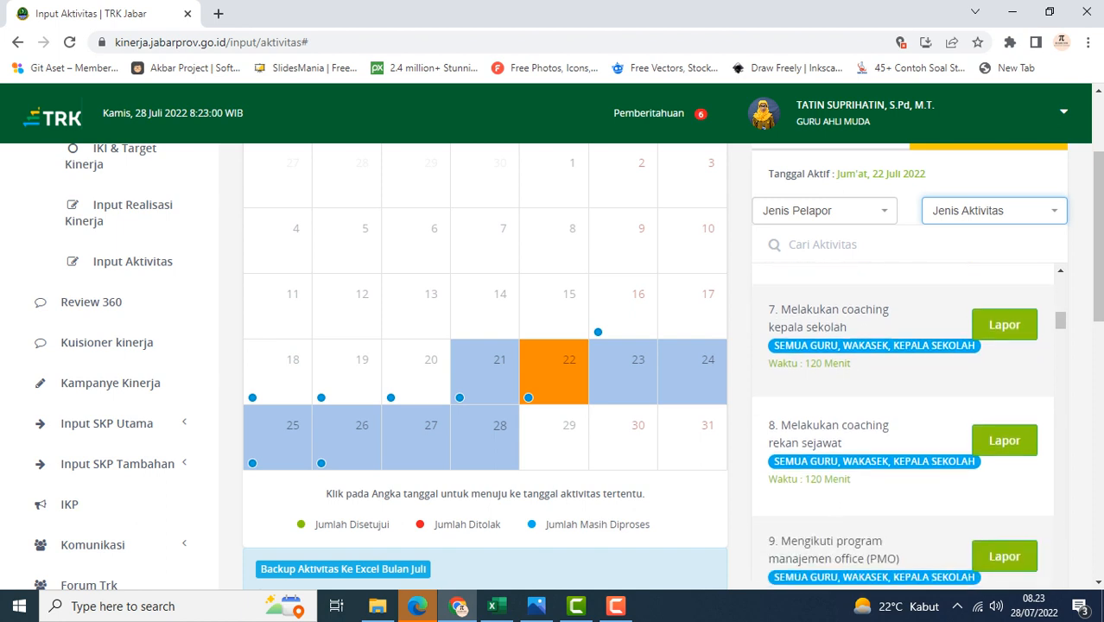
pyautogui.scroll(-4, 903, 423)
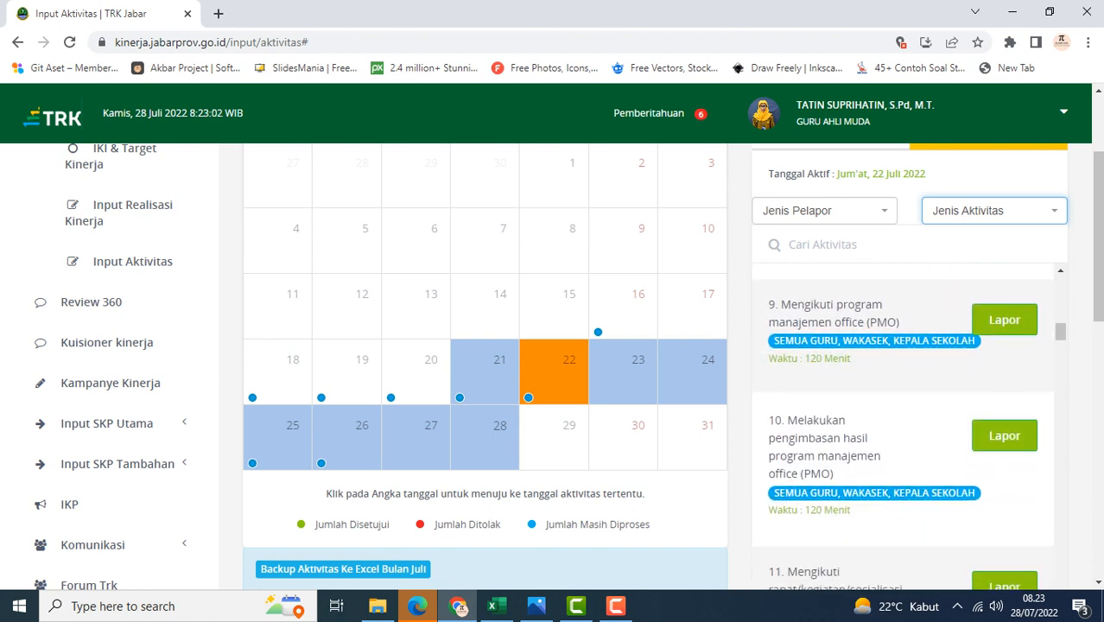
pyautogui.scroll(-3, 903, 423)
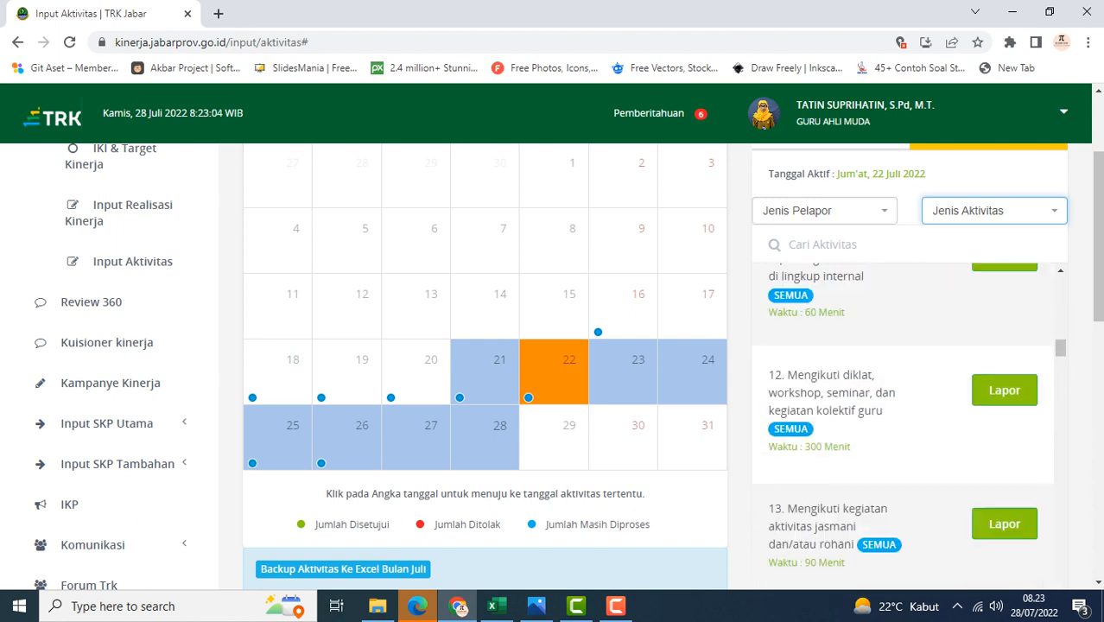
pyautogui.scroll(-4, 903, 424)
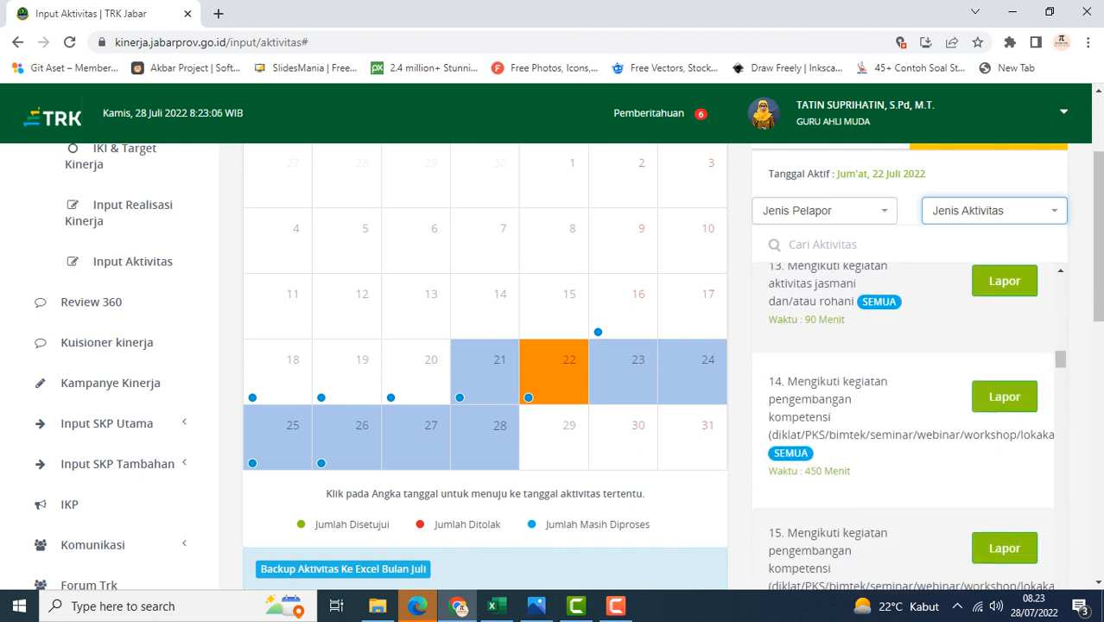
pyautogui.scroll(-3, 903, 423)
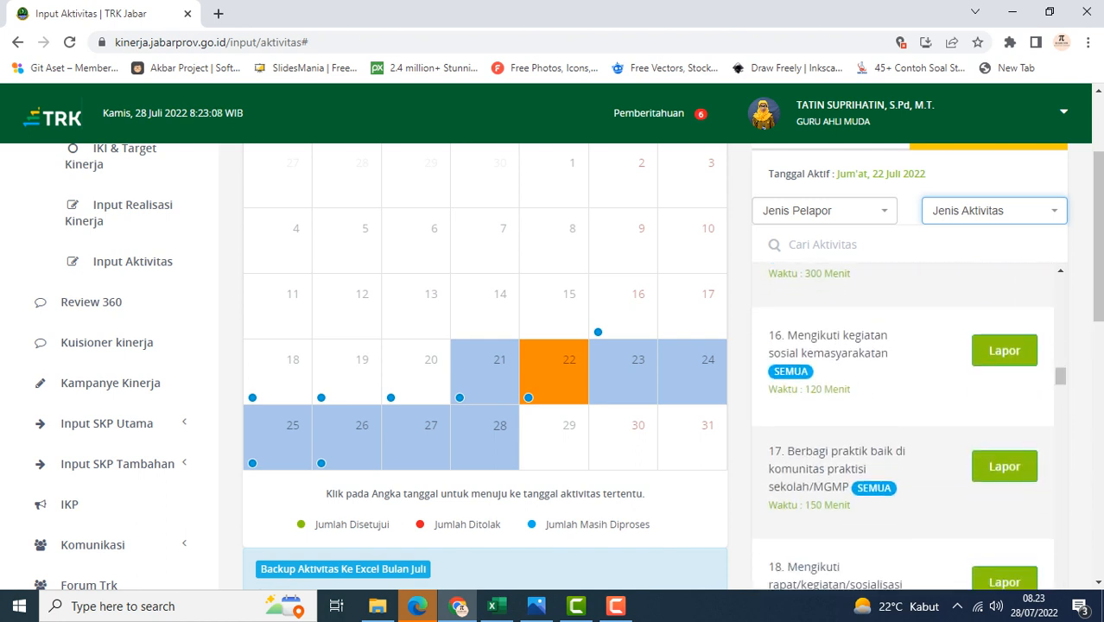
pyautogui.scroll(-2, 903, 424)
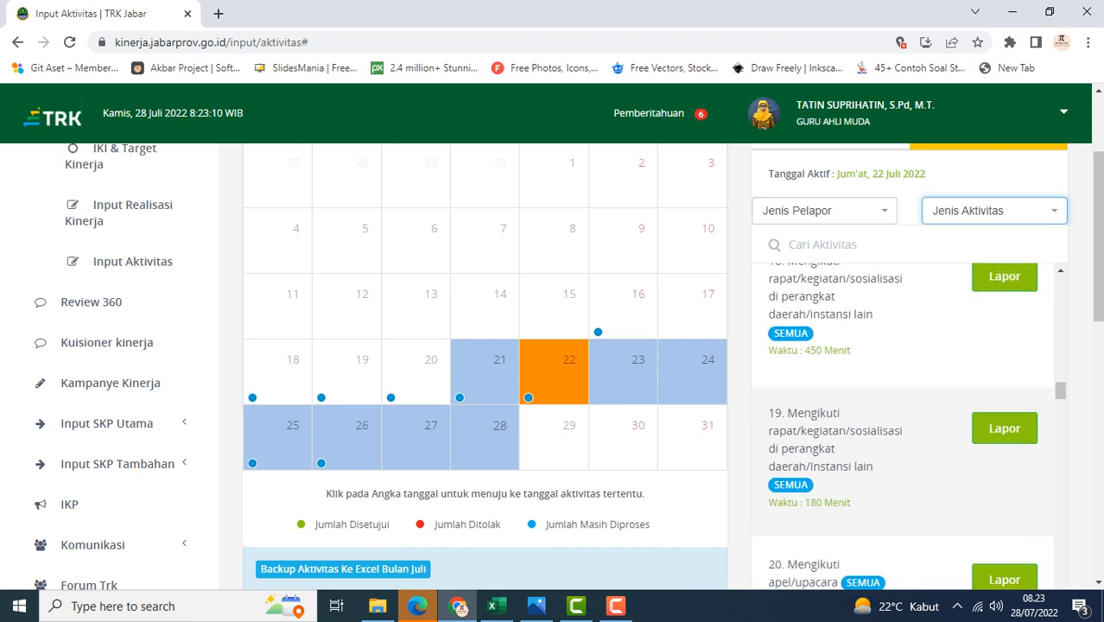
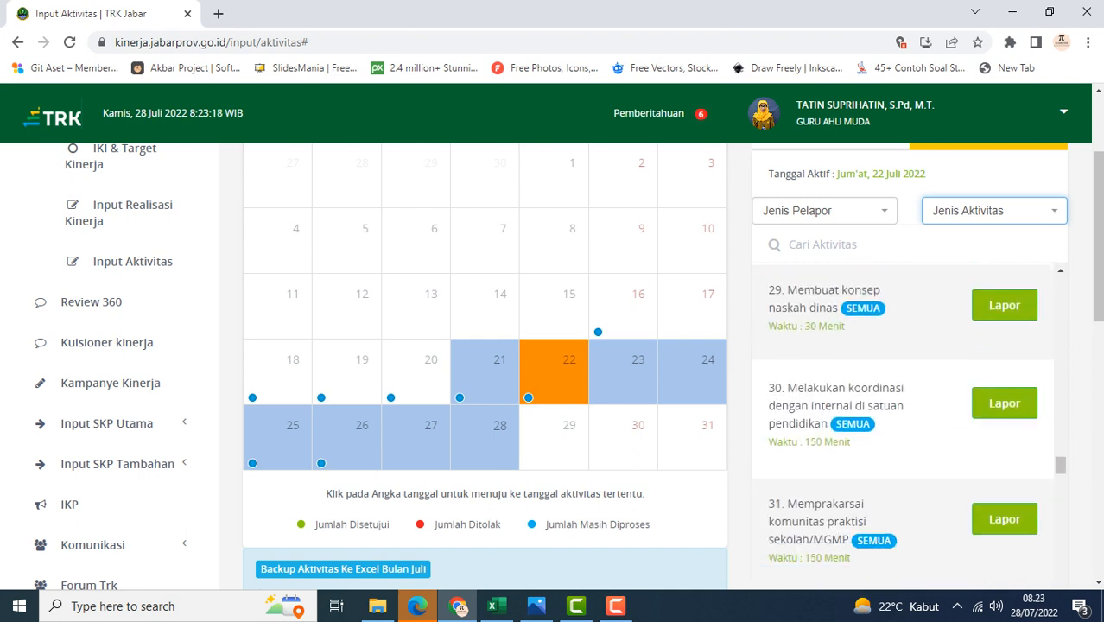
# Scan the rest of the Aktivitas Tambahan list and compare it with the coaching row in the AKTIVITAS DI TRK workbook
pyautogui.scroll(-3, 908, 414)
pyautogui.scroll(-3, 907, 415)
pyautogui.scroll(-2, 907, 415)
pyautogui.scroll(-3, 907, 415)
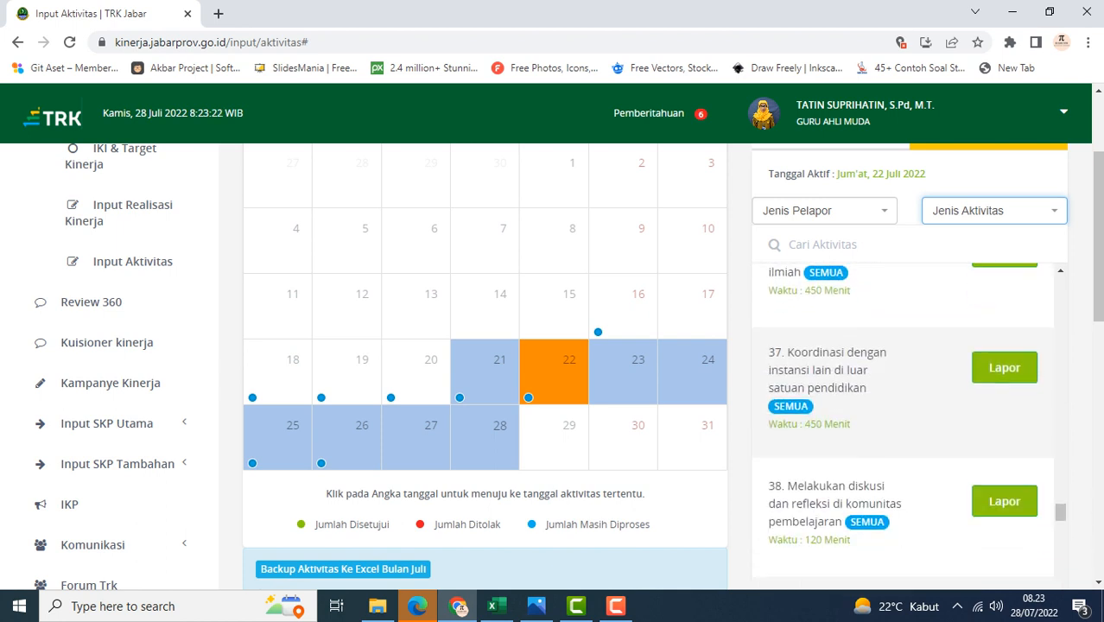
pyautogui.scroll(-4, 907, 414)
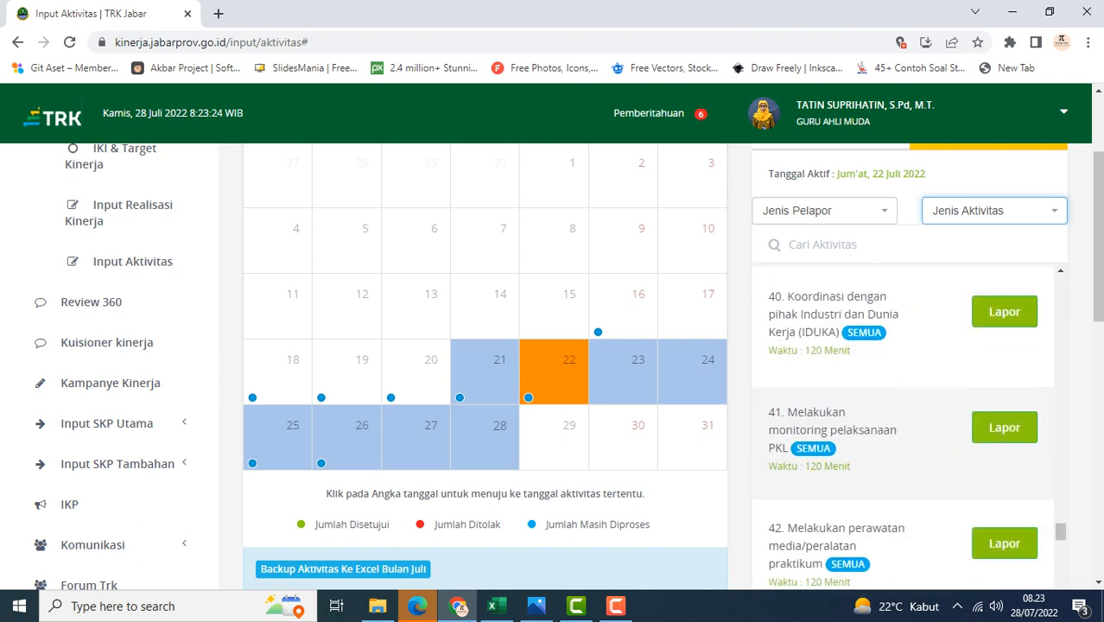
pyautogui.scroll(-1, 907, 415)
pyautogui.scroll(-1, 907, 415)
pyautogui.scroll(-1, 907, 415)
pyautogui.scroll(-2, 907, 414)
pyautogui.scroll(-2, 907, 414)
pyautogui.scroll(-2, 907, 415)
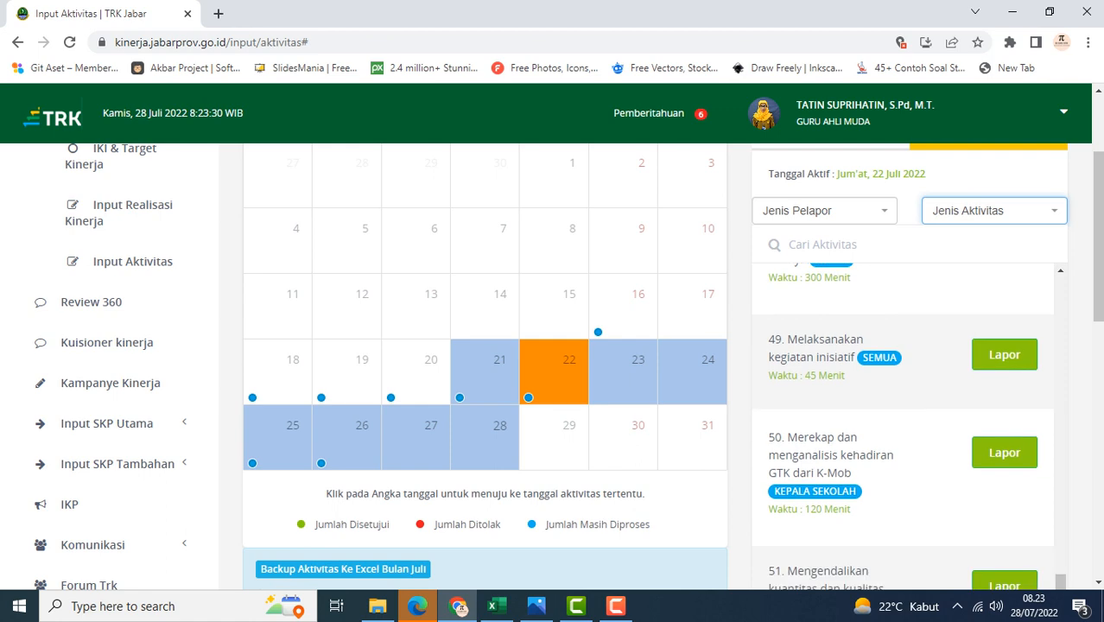
pyautogui.scroll(-1, 907, 415)
pyautogui.scroll(-5, 907, 415)
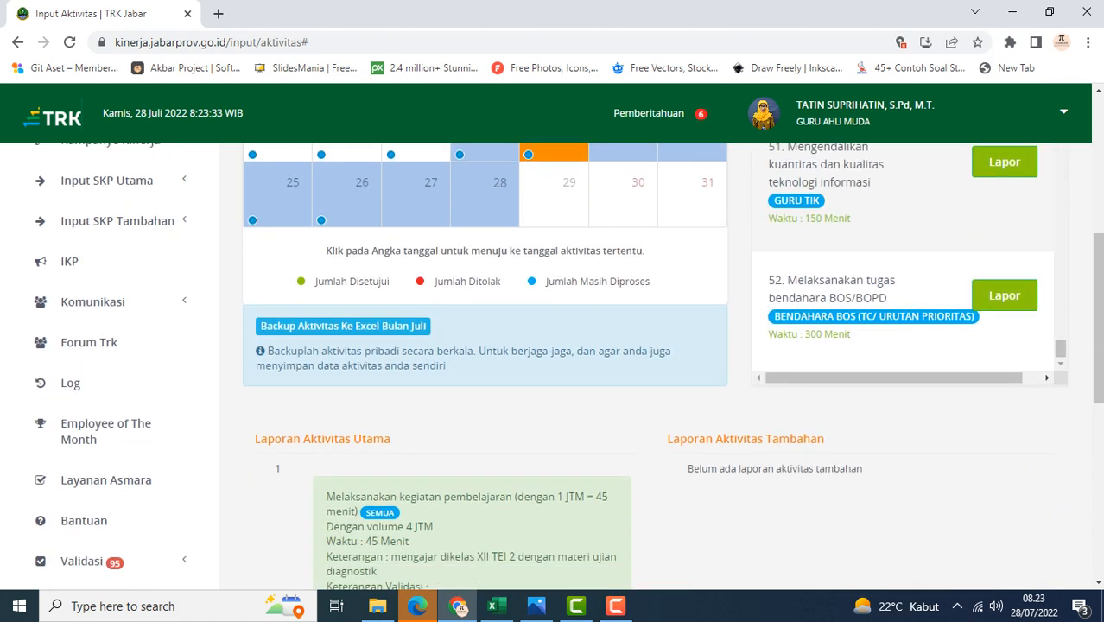
pyautogui.click(493, 606)
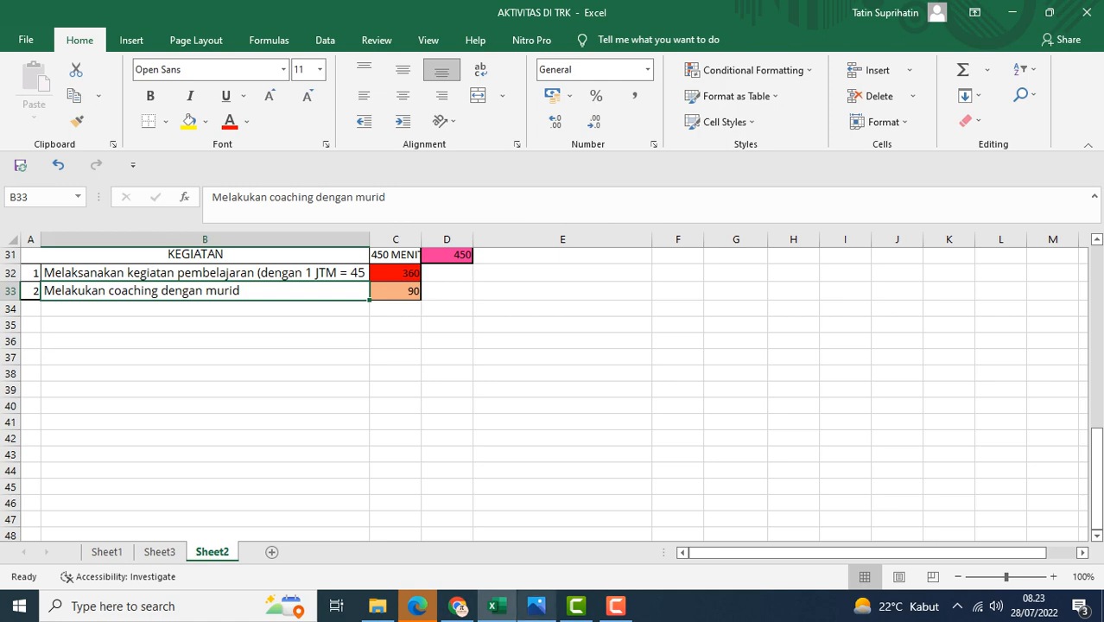
pyautogui.click(493, 606)
# Switch to the Aktivitas Utama list and filter it by reporter SEMUA and activity type Membimbing & Melatih Peserta Didik
pyautogui.scroll(5, 552, 415)
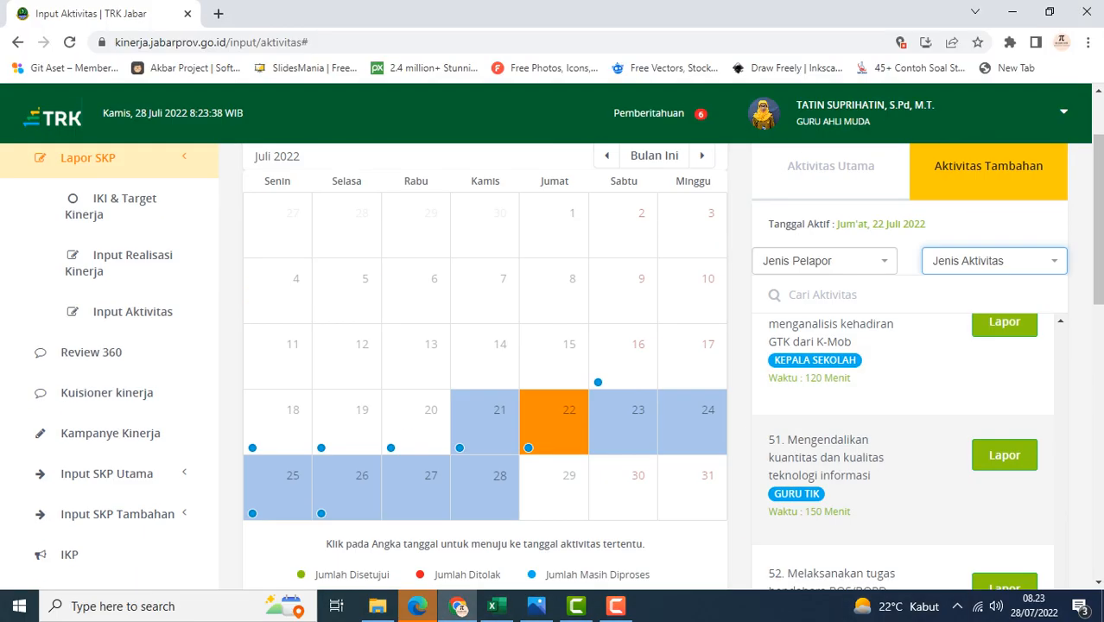
pyautogui.scroll(-2, 902, 432)
pyautogui.scroll(2, 903, 432)
pyautogui.scroll(10, 903, 423)
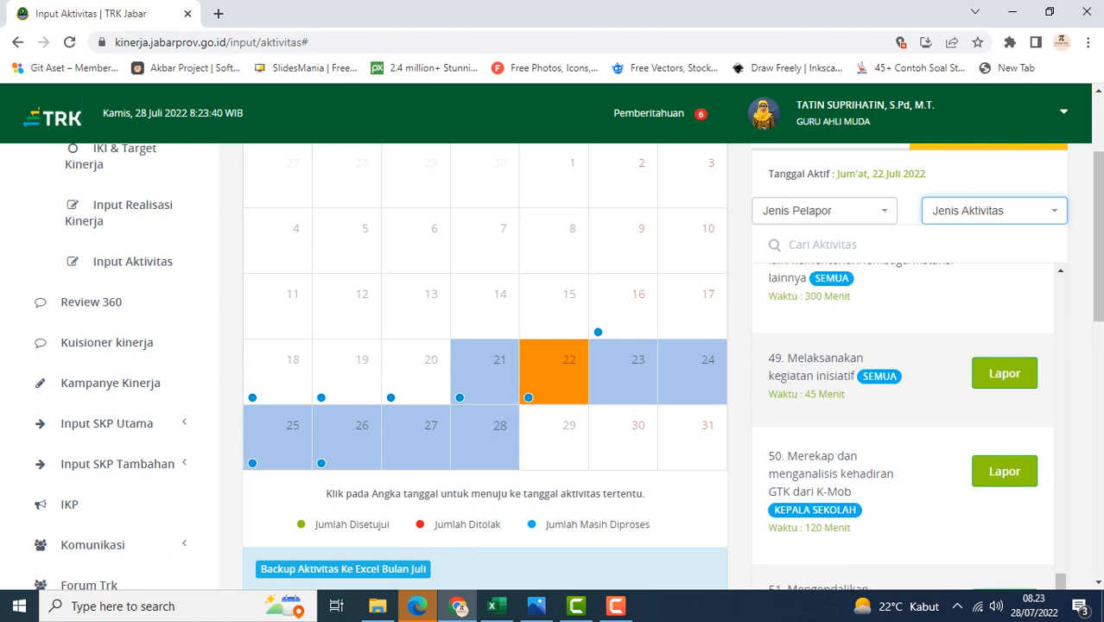
pyautogui.scroll(10, 902, 432)
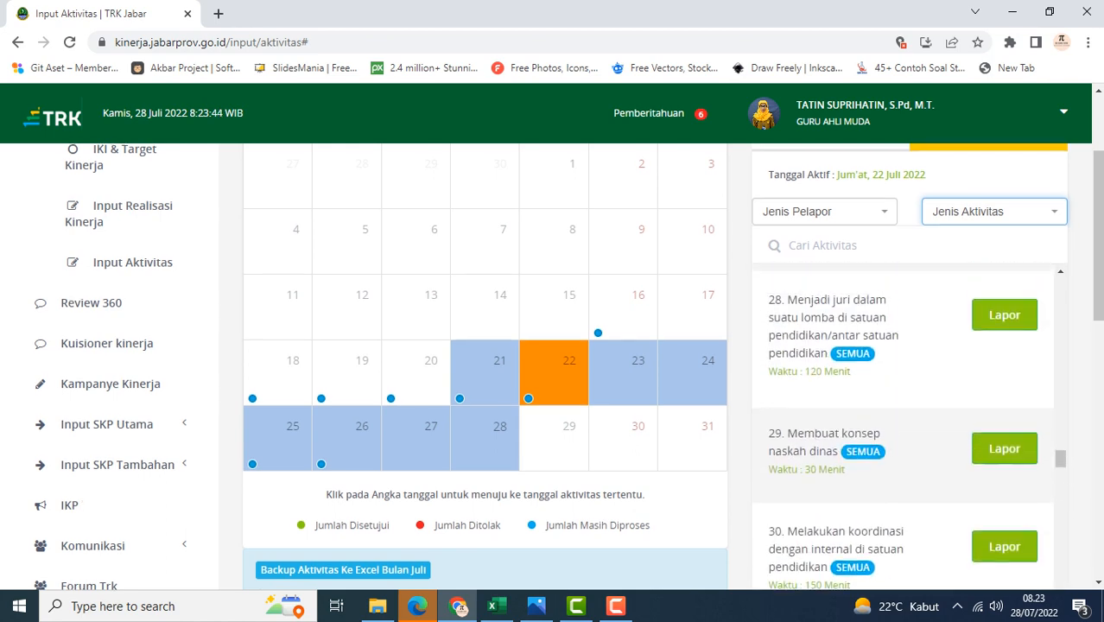
pyautogui.scroll(2, 830, 225)
pyautogui.click(830, 278)
pyautogui.scroll(-1, 830, 278)
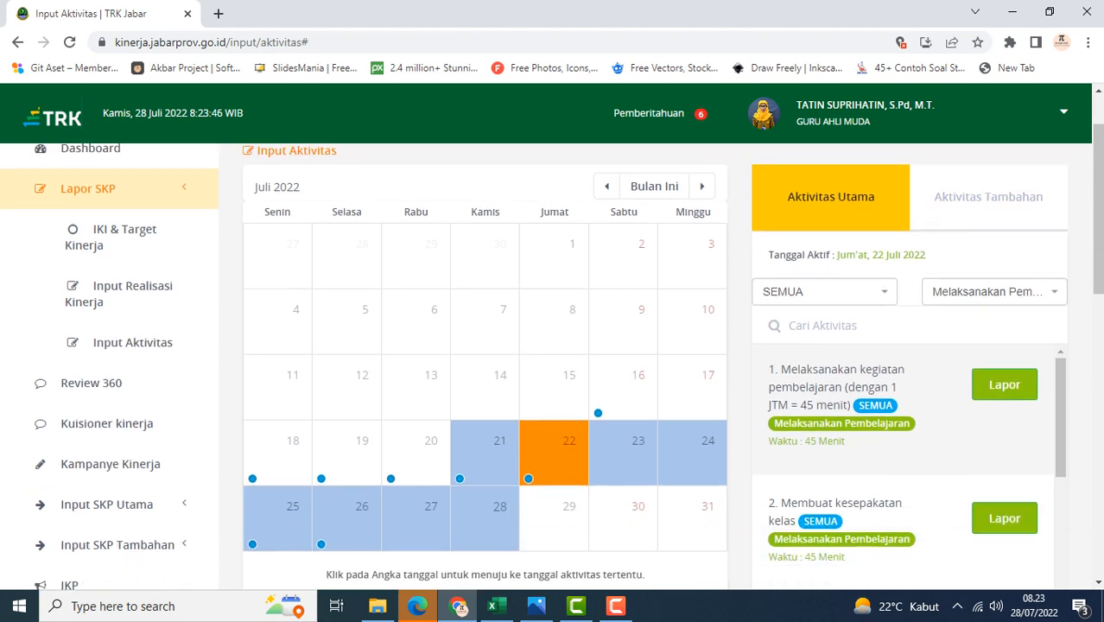
pyautogui.click(824, 292)
pyautogui.click(816, 370)
pyautogui.click(993, 291)
pyautogui.click(985, 444)
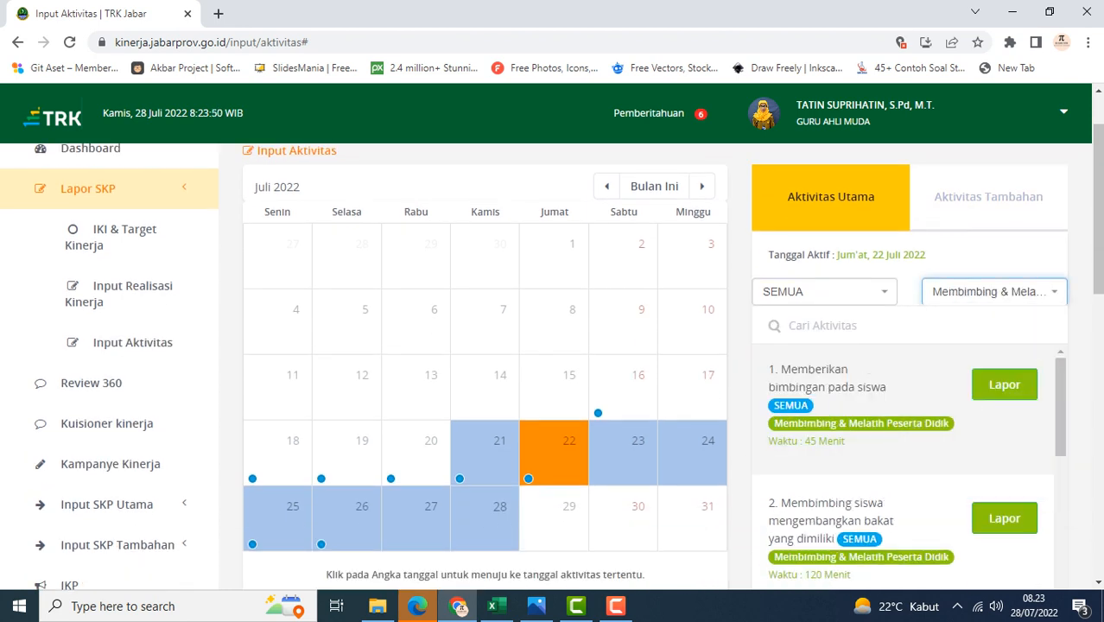
pyautogui.scroll(-2, 903, 467)
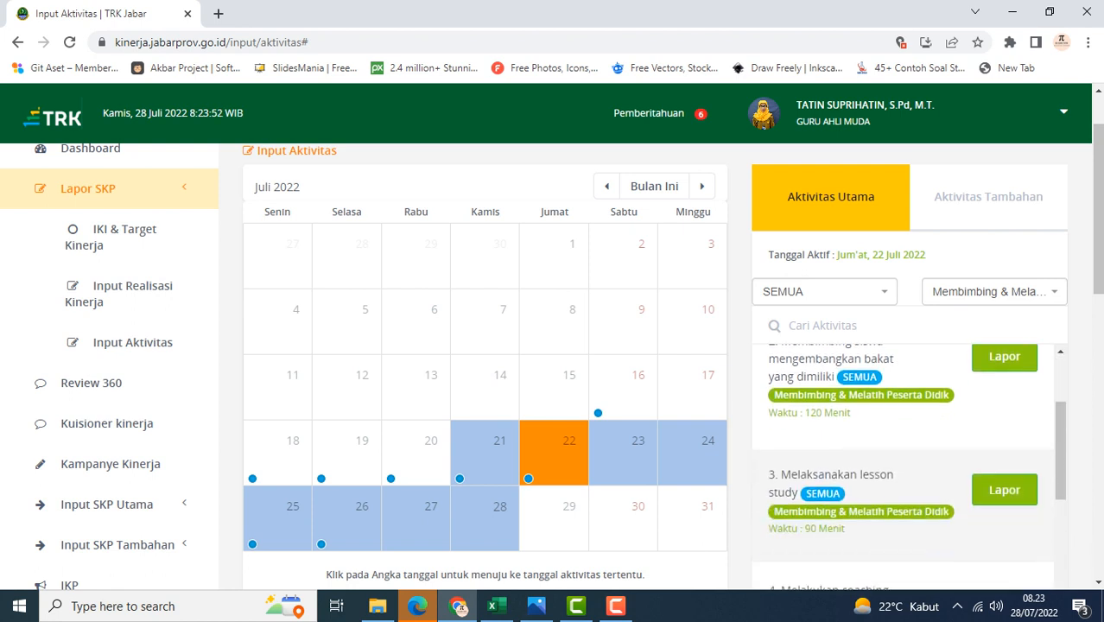
pyautogui.scroll(-2, 552, 363)
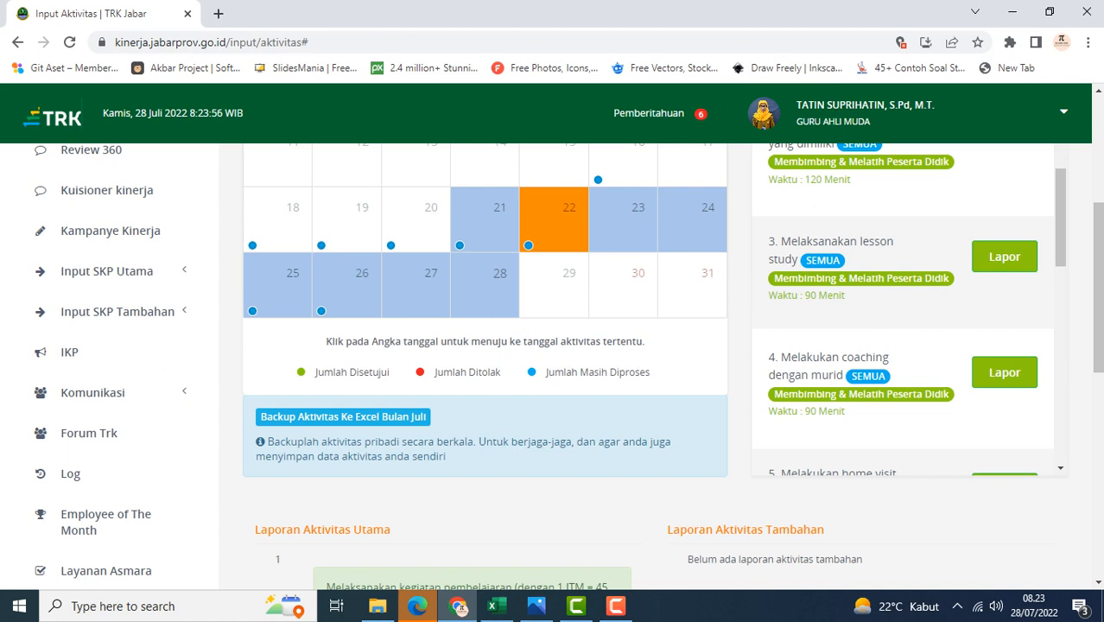
pyautogui.click(1004, 372)
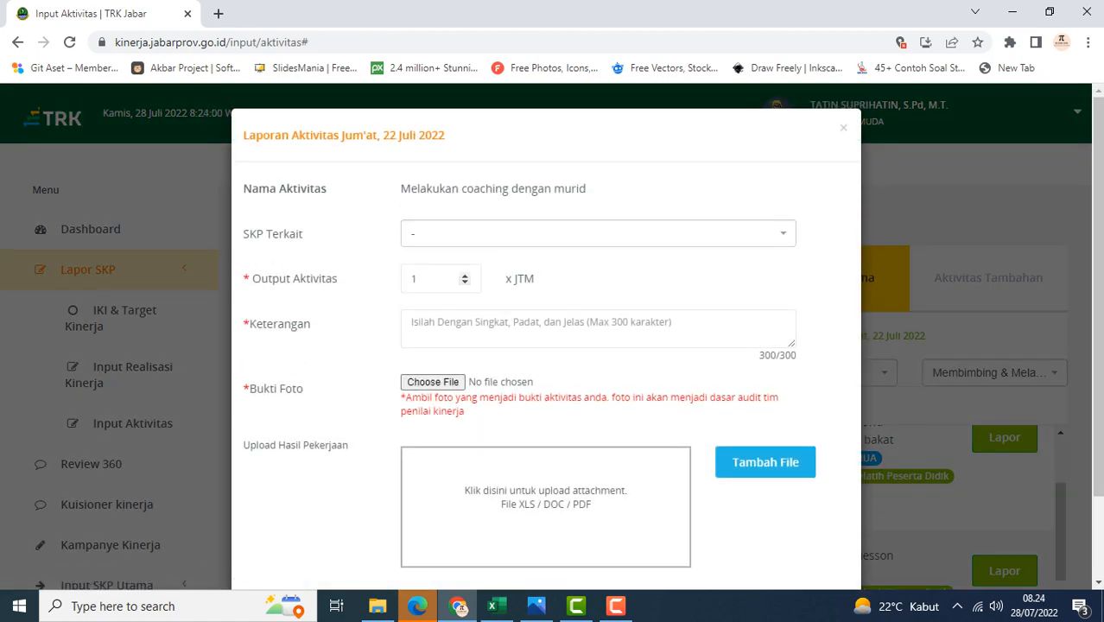
pyautogui.click(429, 279)
pyautogui.press('Escape')
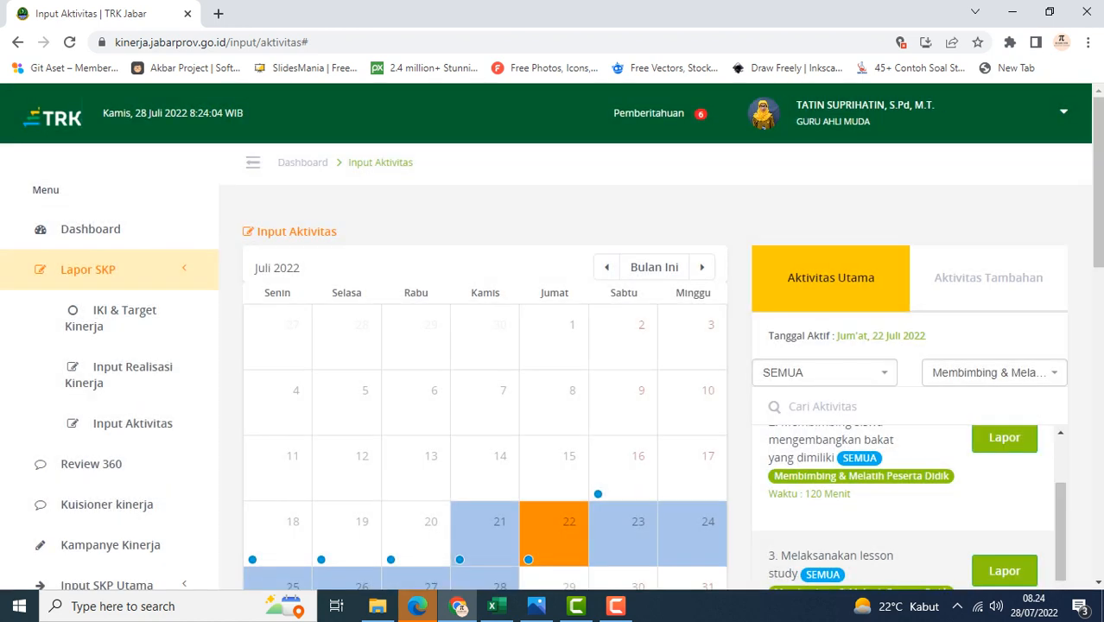
# Open the report form for the Melakukan coaching dengan murid activity
pyautogui.scroll(1, 902, 507)
pyautogui.scroll(-2, 903, 507)
pyautogui.scroll(3, 903, 507)
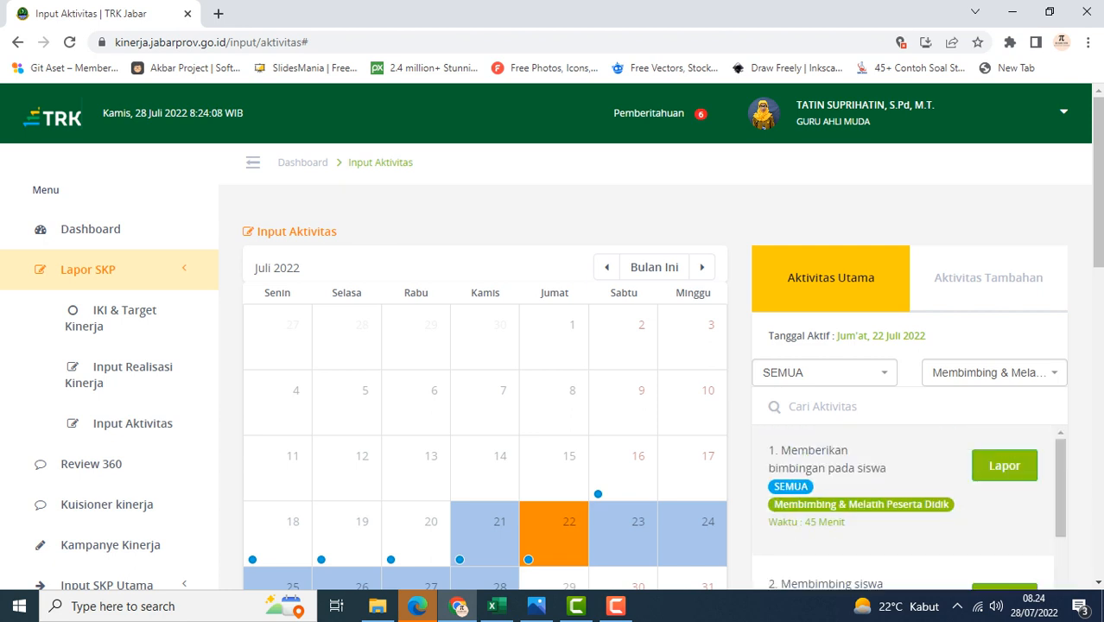
pyautogui.scroll(-3, 903, 507)
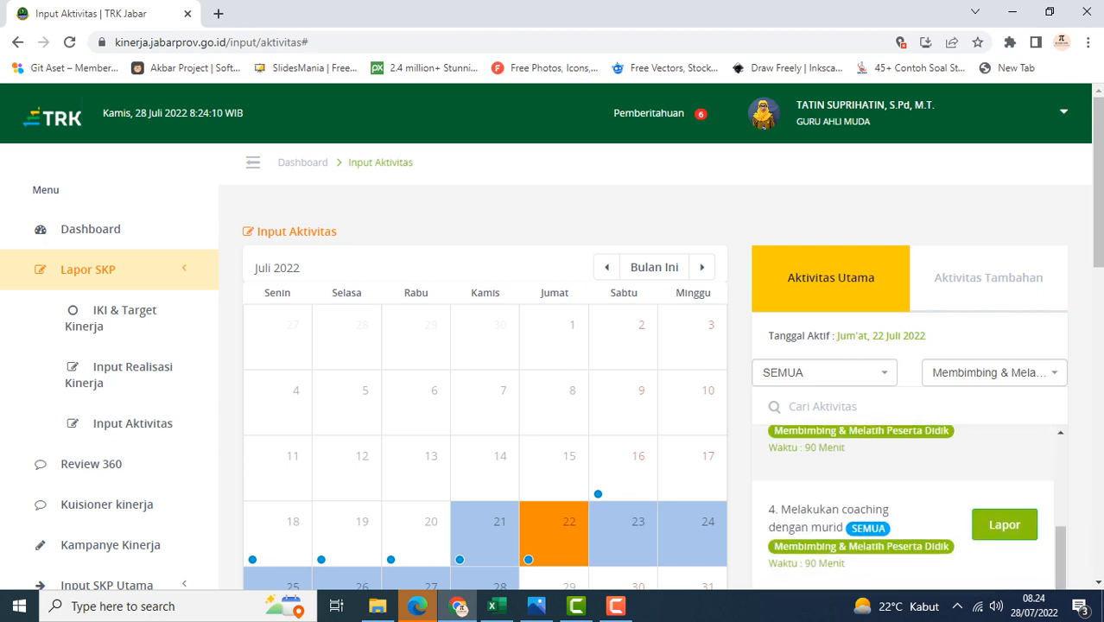
pyautogui.scroll(-1, 903, 507)
pyautogui.click(1004, 444)
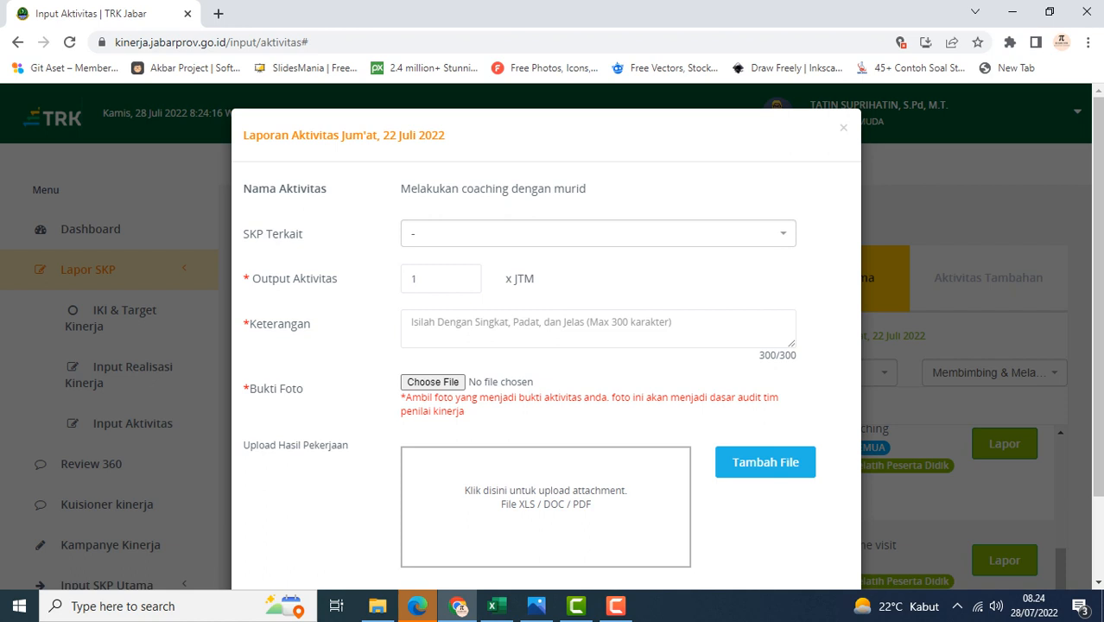
# Enter the description 'memberikan pemahaman kepada siswa tentang visi dan misi sekolah'
pyautogui.click(483, 326)
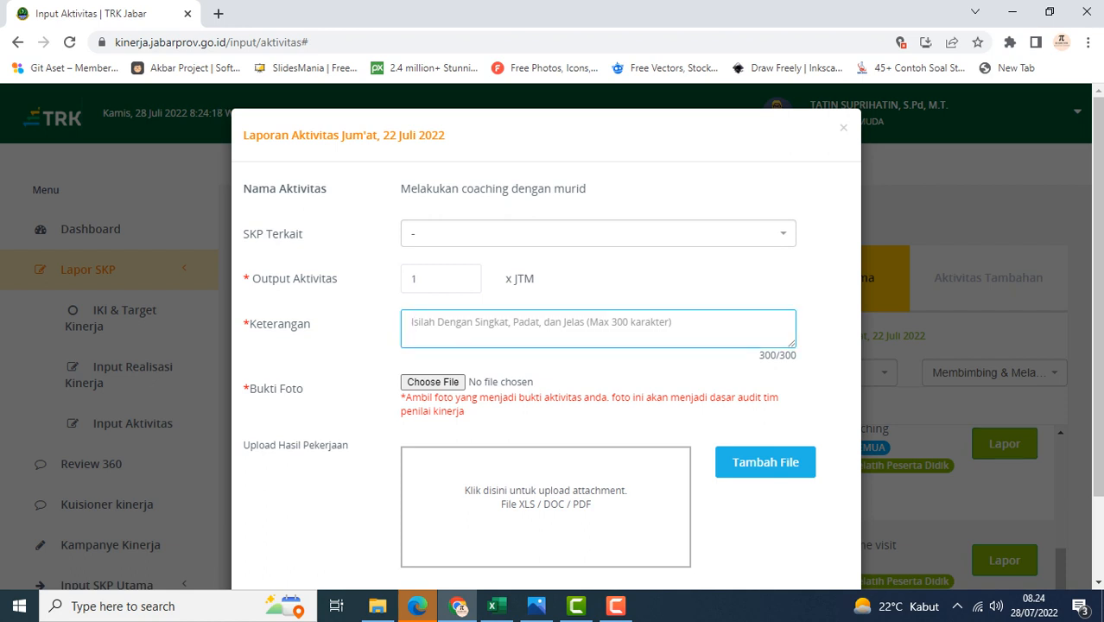
pyautogui.write('me')
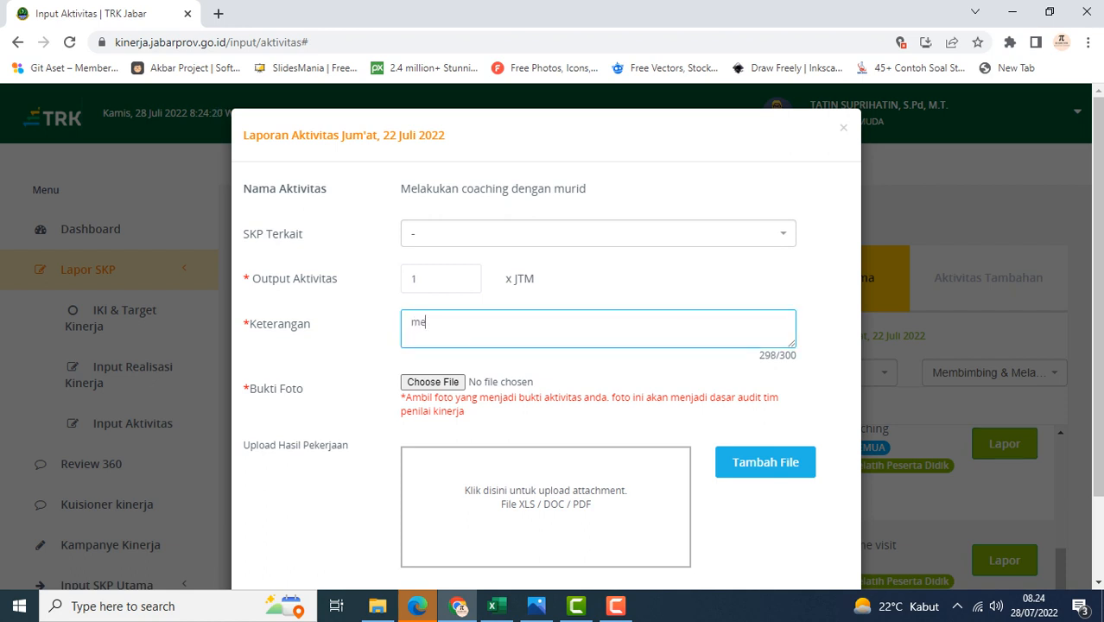
pyautogui.write('mberikan pemaha')
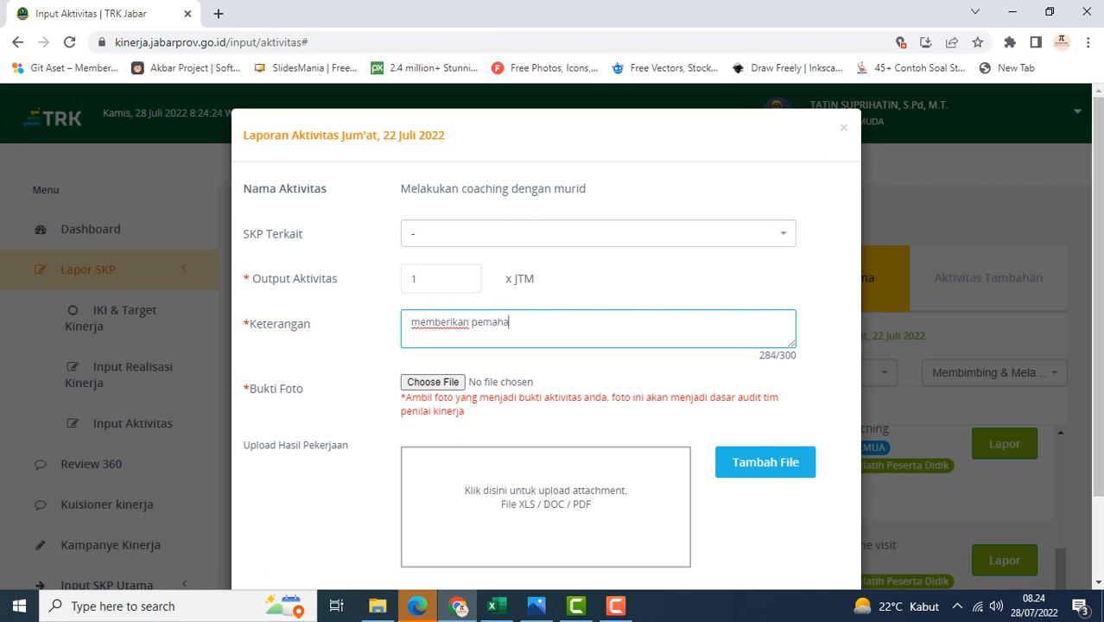
pyautogui.write('man kepada s')
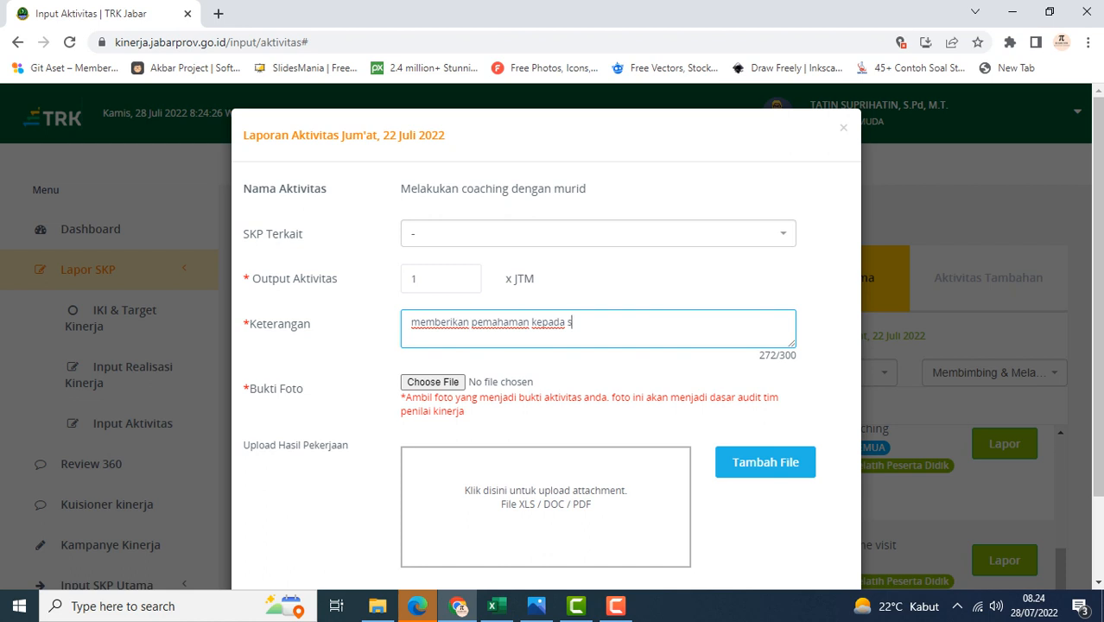
pyautogui.write('iswa tentang visi da')
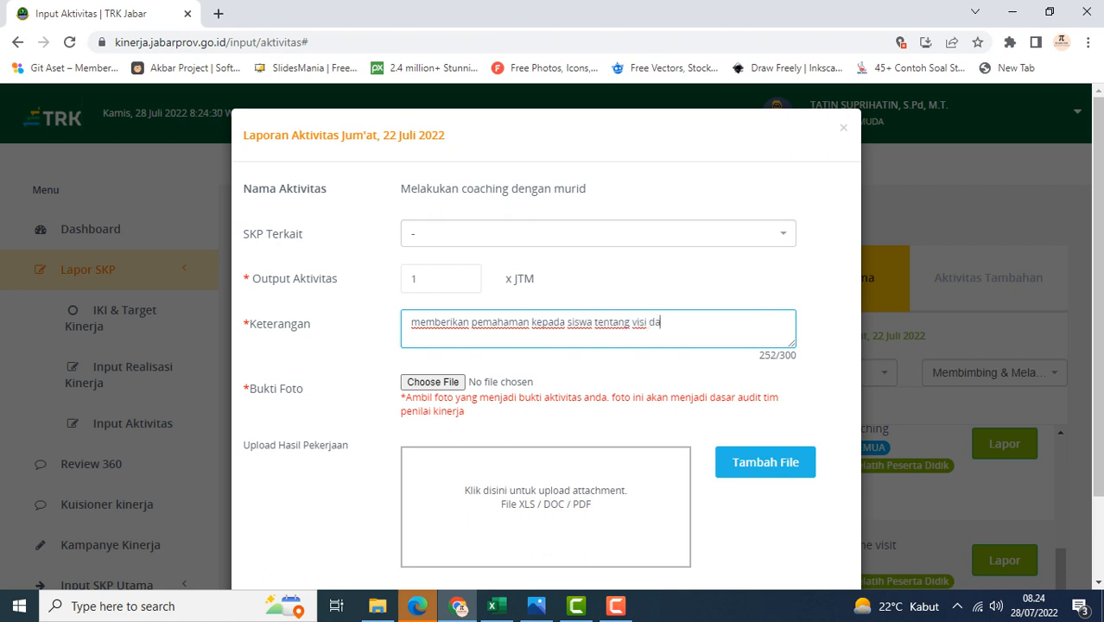
pyautogui.write('n misi sekolah')
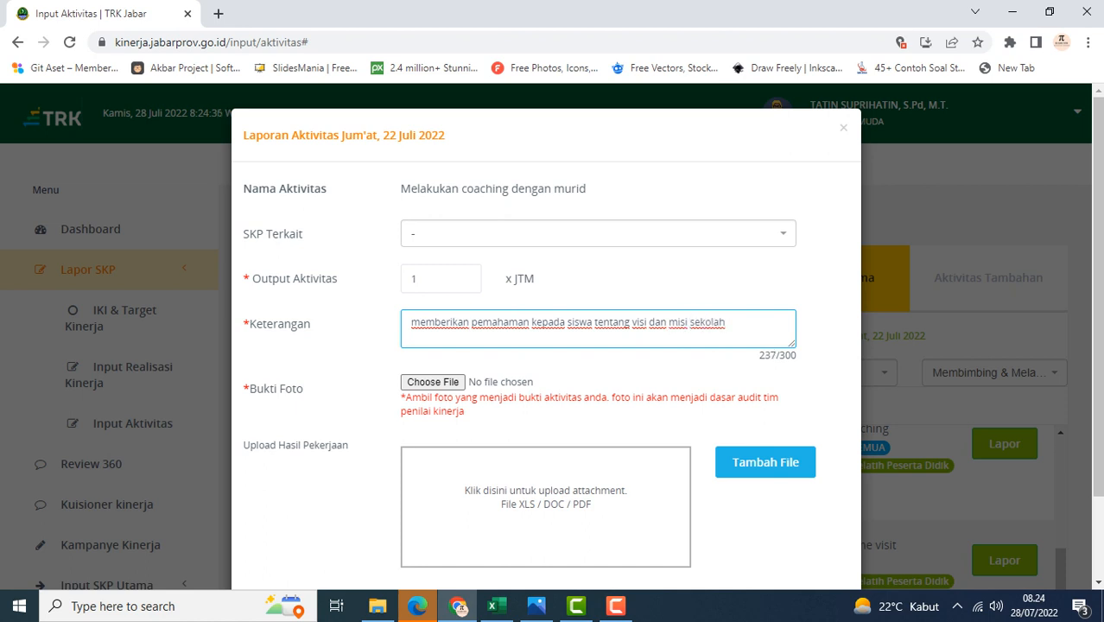
# Attach the MEMBIMBING SISWA image from the BUAT TRK folder as the photo evidence
pyautogui.click(432, 382)
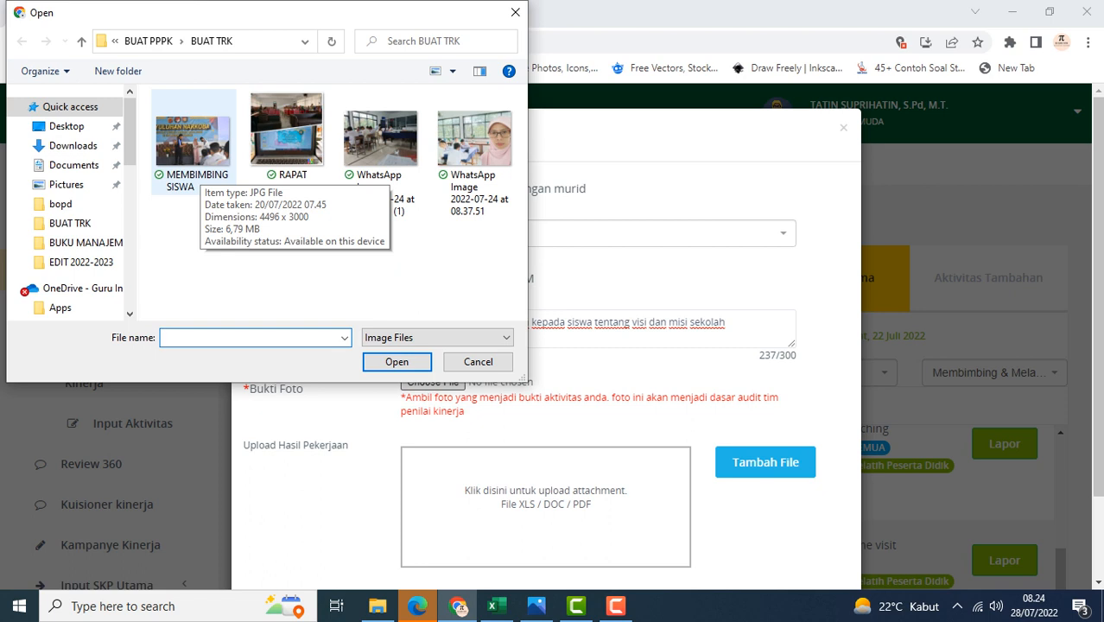
pyautogui.click(194, 143)
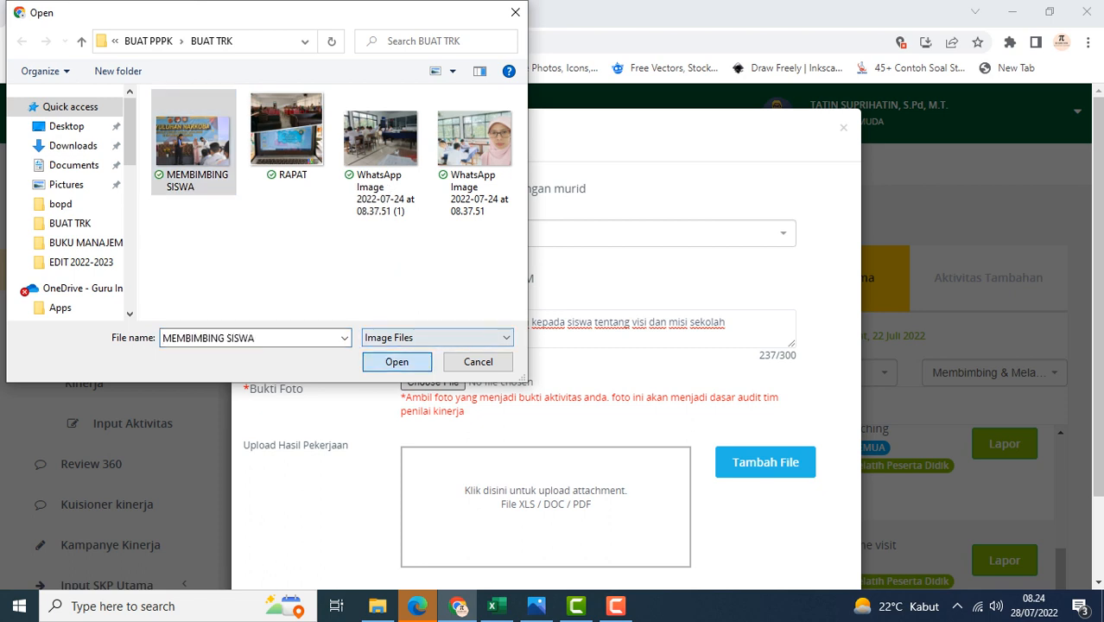
pyautogui.click(399, 362)
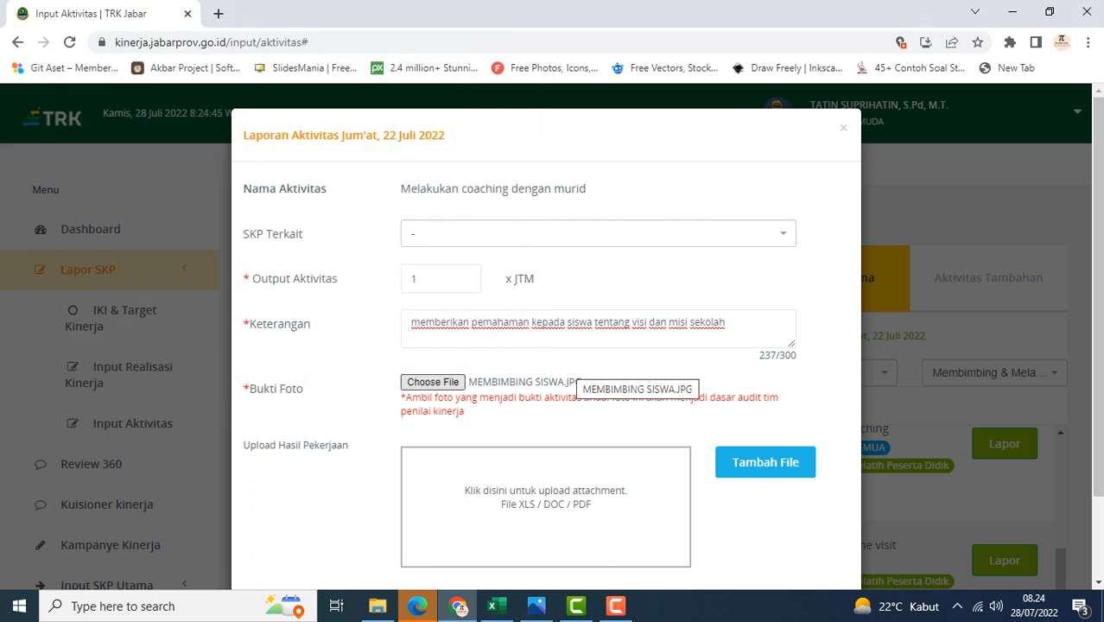
pyautogui.scroll(-2, 546, 389)
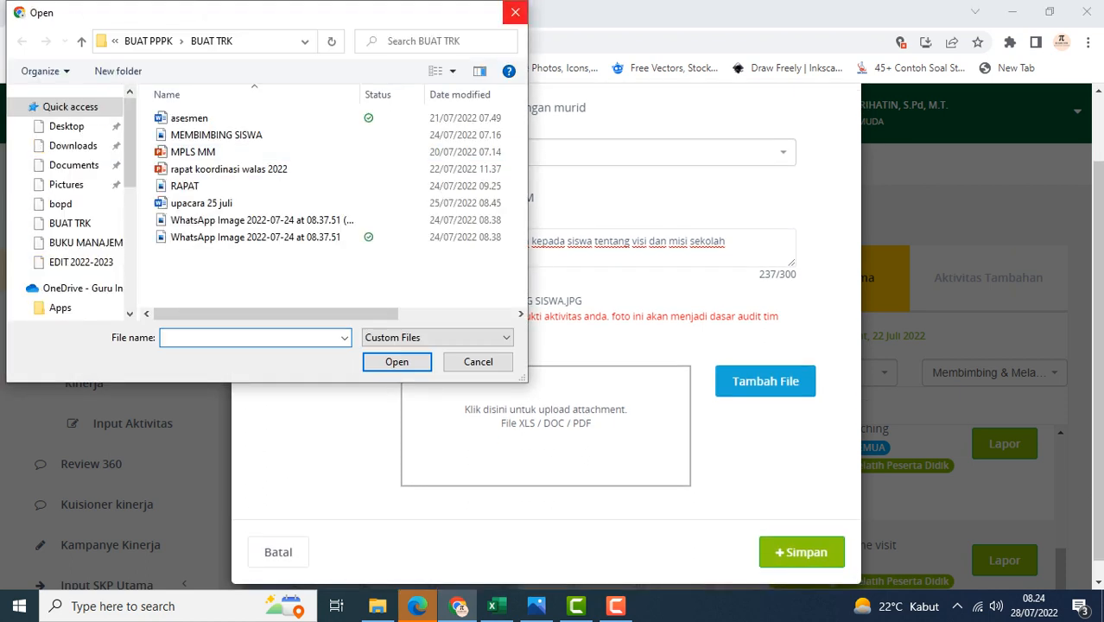
pyautogui.click(514, 11)
# Save the coaching activity report
pyautogui.scroll(1, 546, 345)
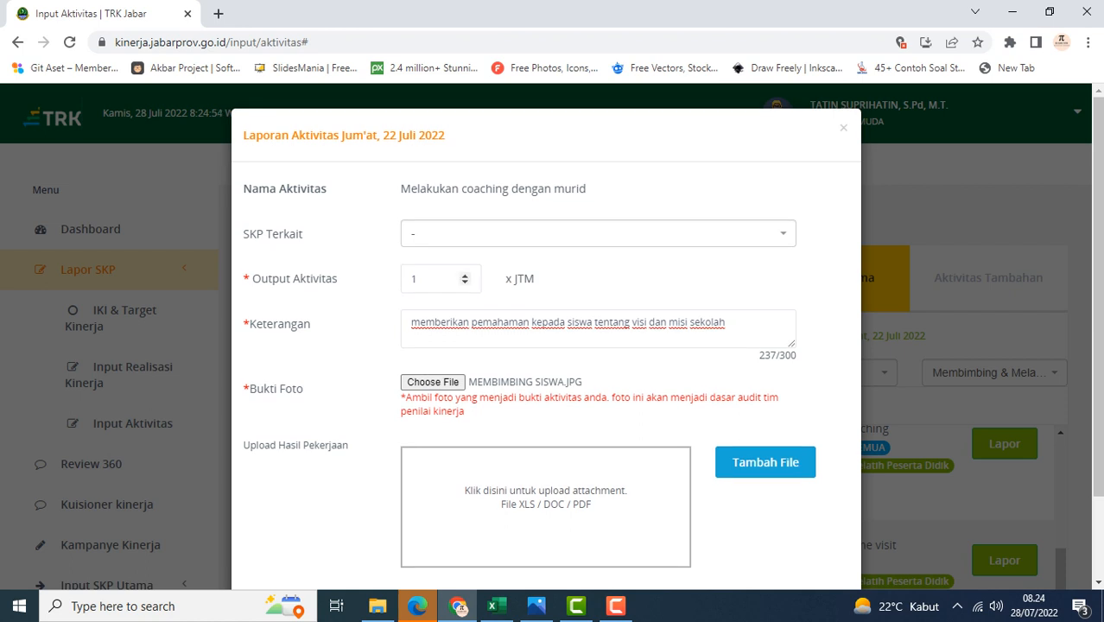
pyautogui.scroll(-1, 458, 278)
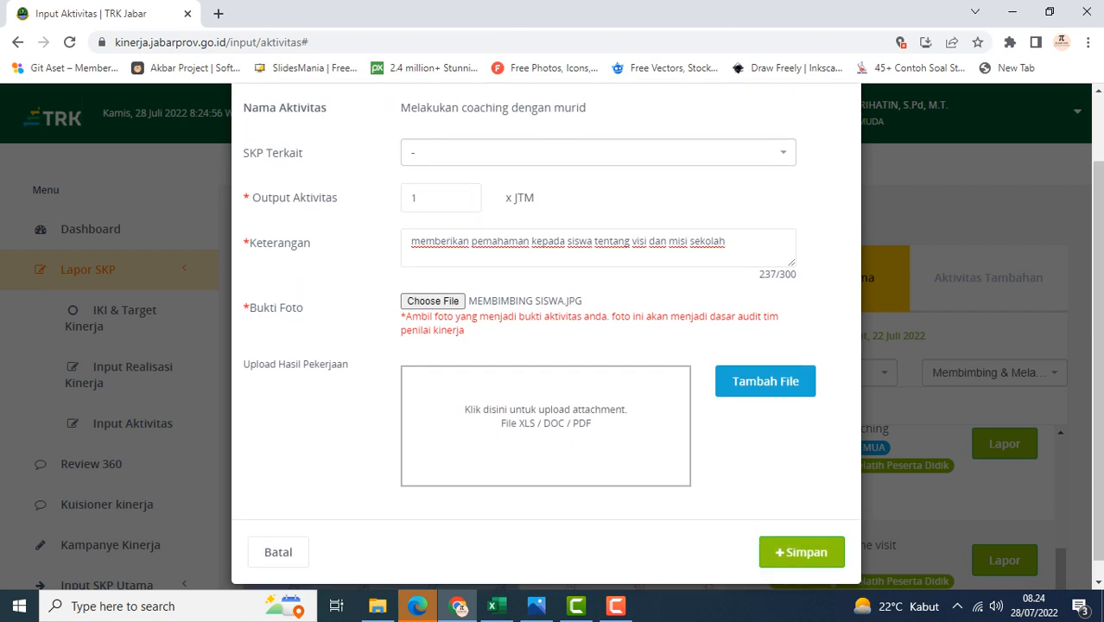
pyautogui.scroll(-1, 546, 346)
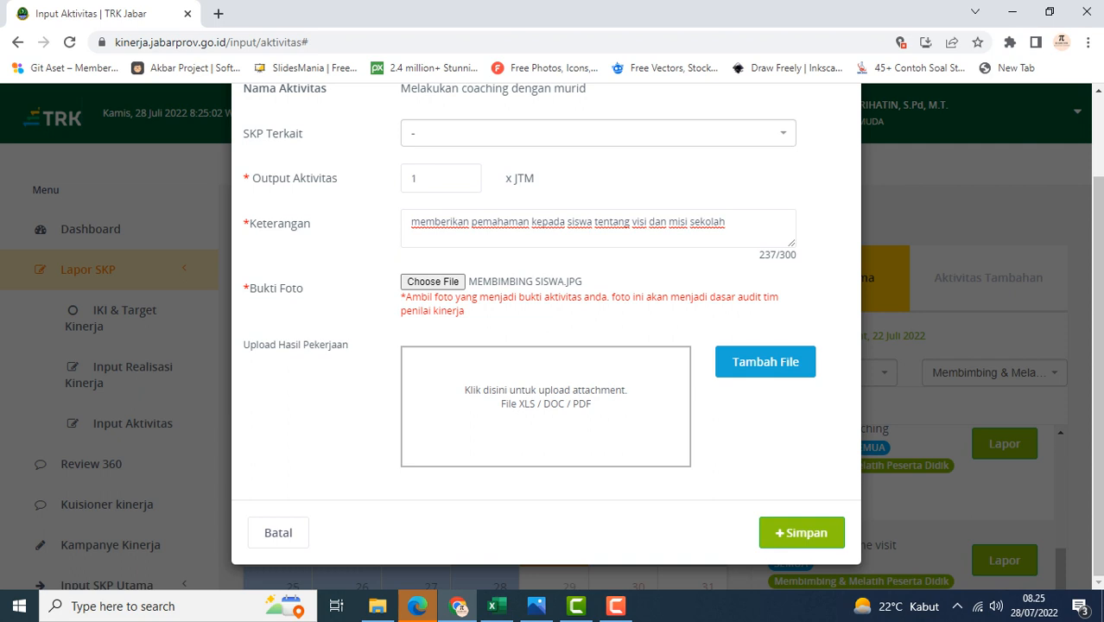
pyautogui.click(801, 533)
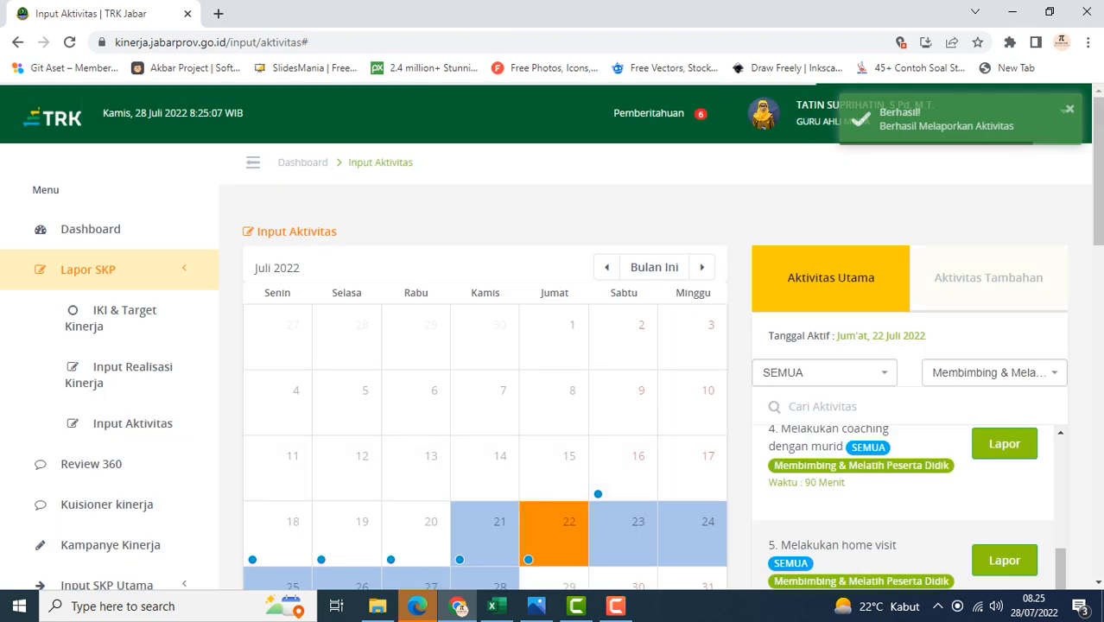
# Review the submitted reports listed under Laporan Aktivitas Utama
pyautogui.scroll(-5, 483, 363)
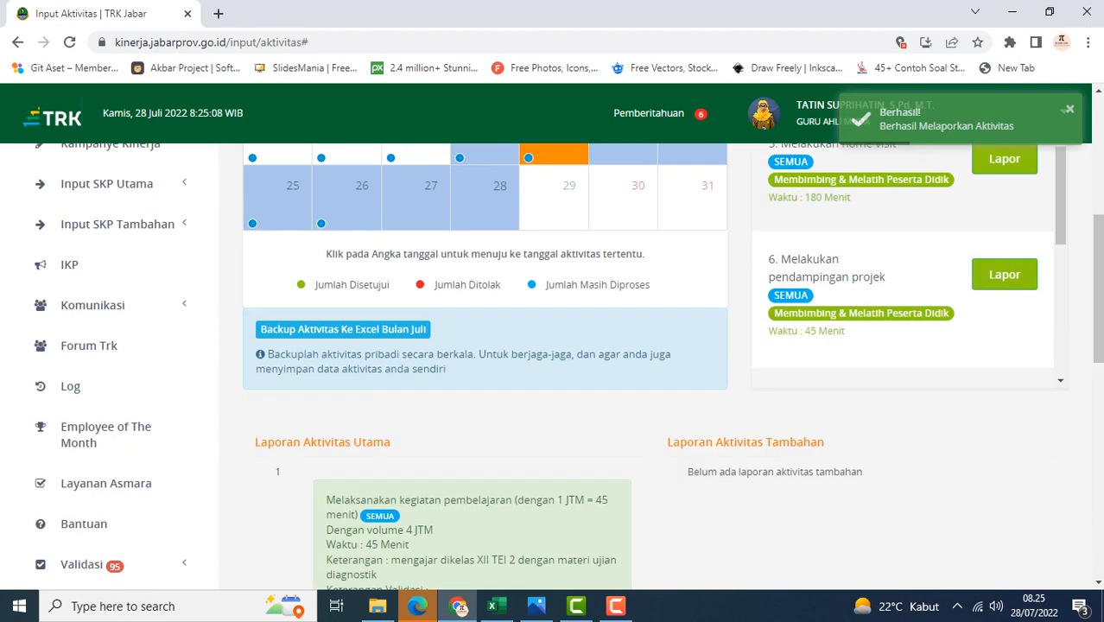
pyautogui.scroll(-2, 484, 363)
pyautogui.scroll(-2, 484, 363)
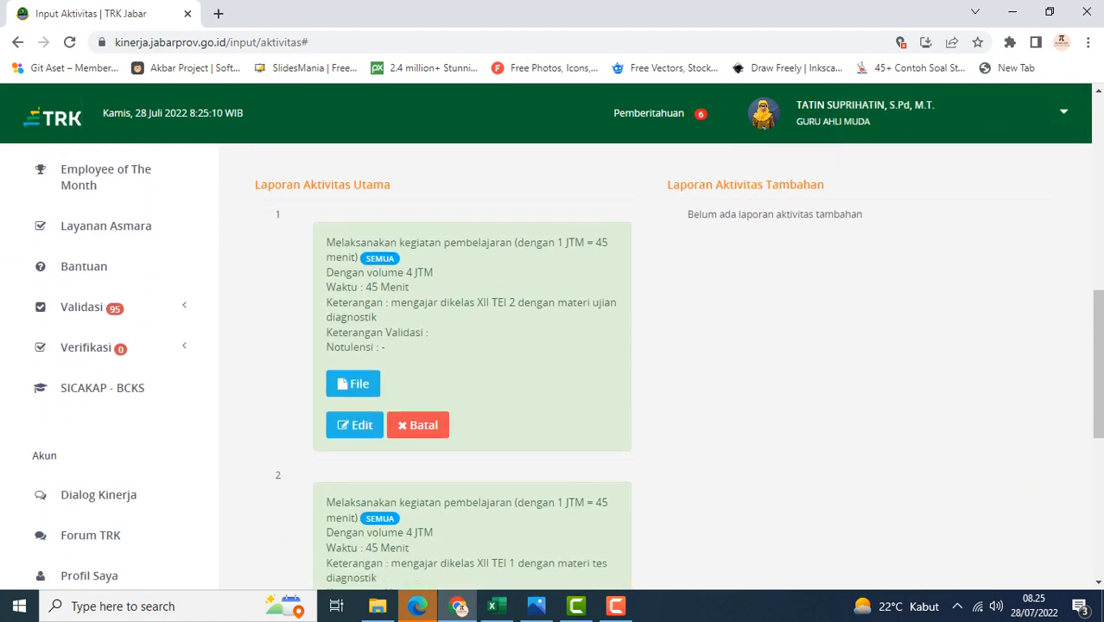
pyautogui.scroll(-2, 567, 367)
pyautogui.scroll(4, 567, 367)
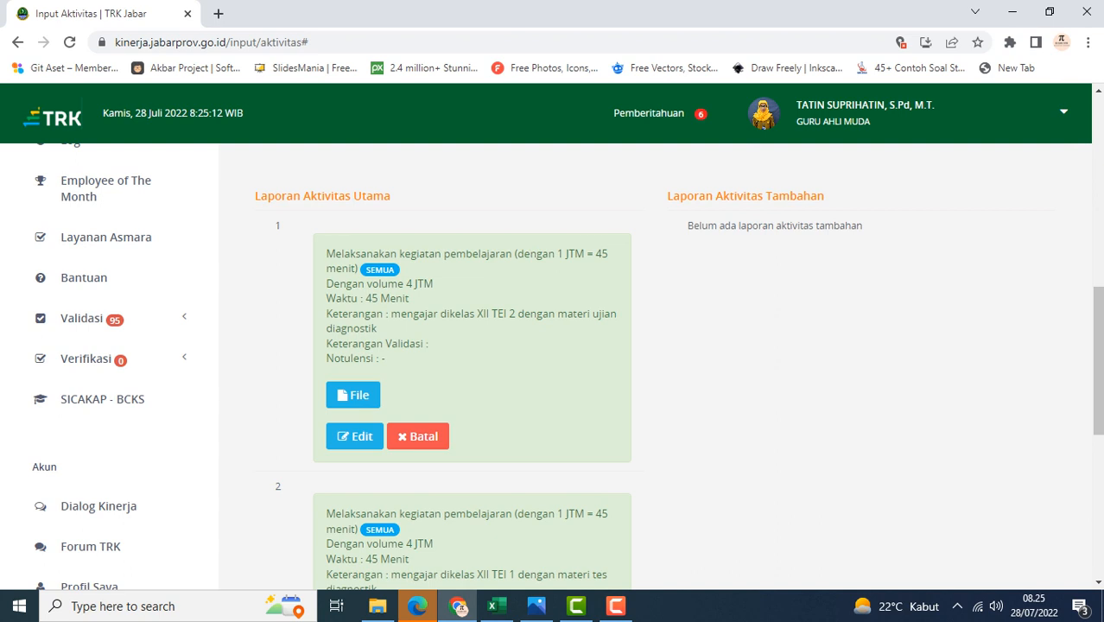
pyautogui.scroll(-4, 484, 362)
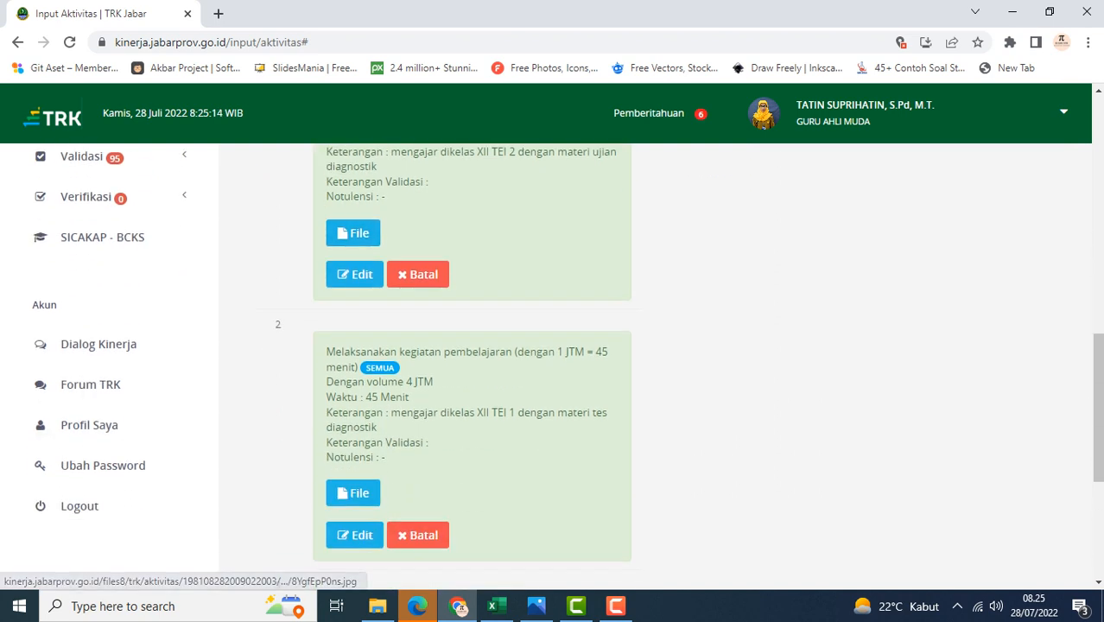
# Compare the submitted reports with the Friday activity list in the AKTIVITAS DI TRK workbook
pyautogui.scroll(-1, 553, 362)
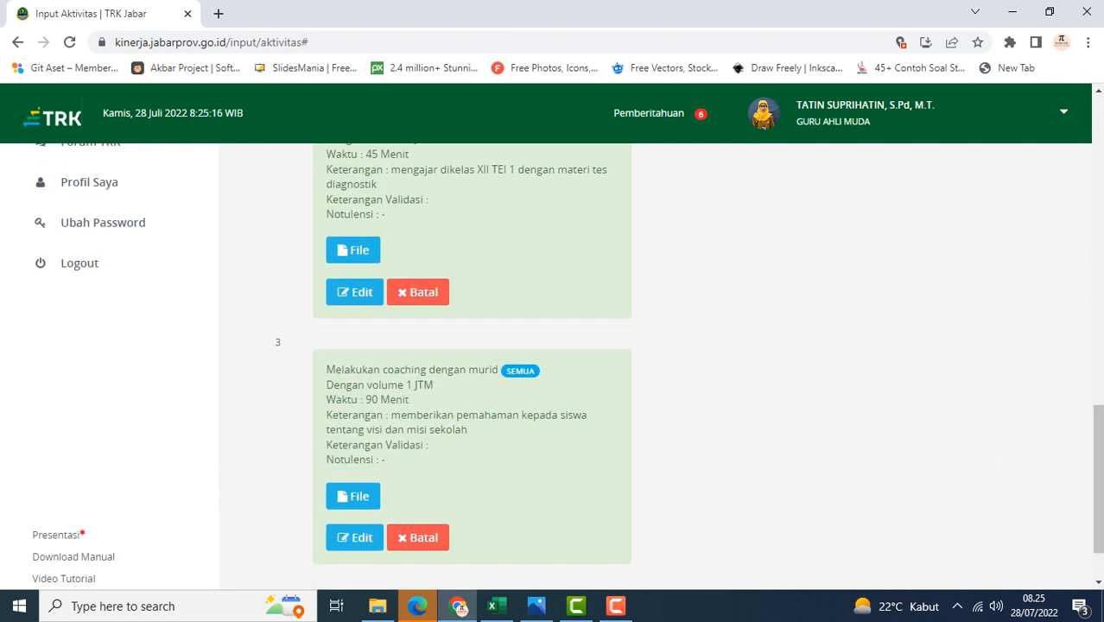
pyautogui.scroll(6, 567, 367)
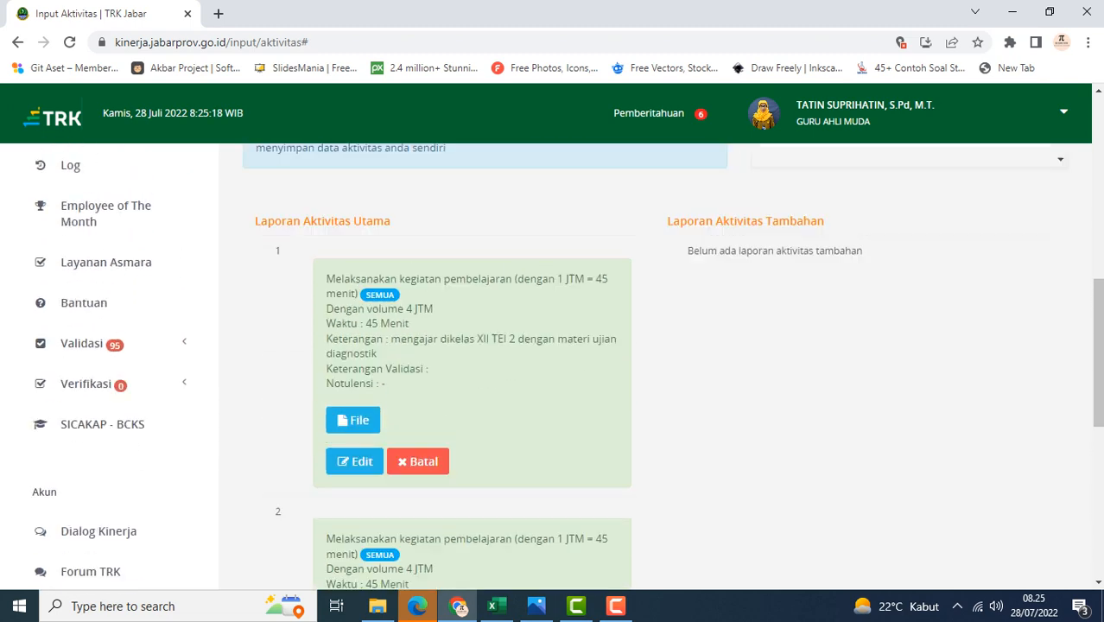
pyautogui.scroll(-2, 553, 362)
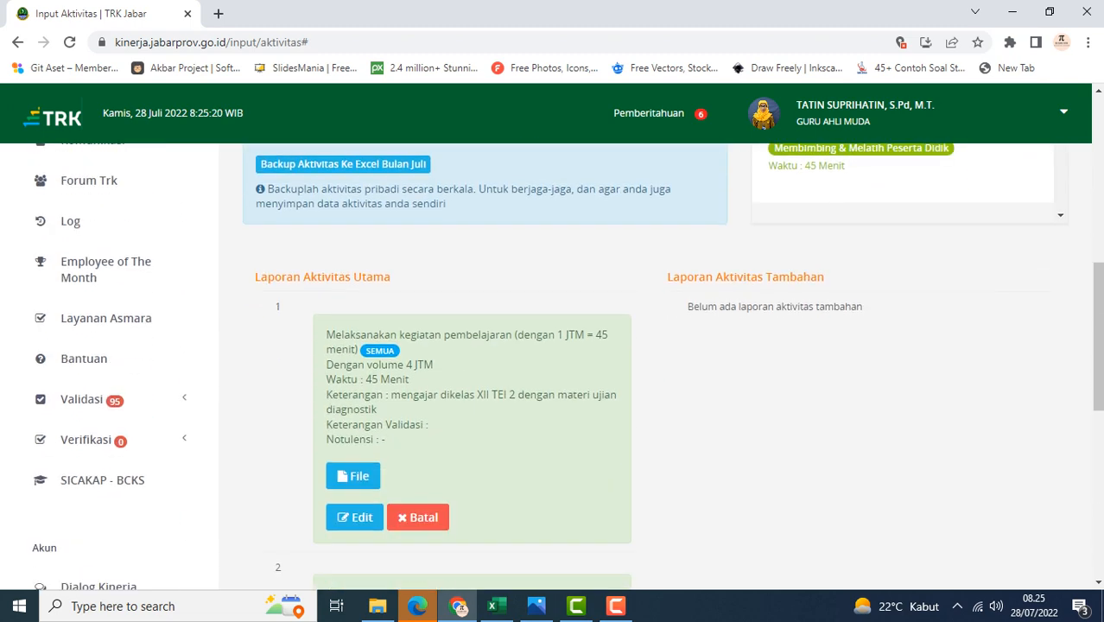
pyautogui.scroll(2, 553, 363)
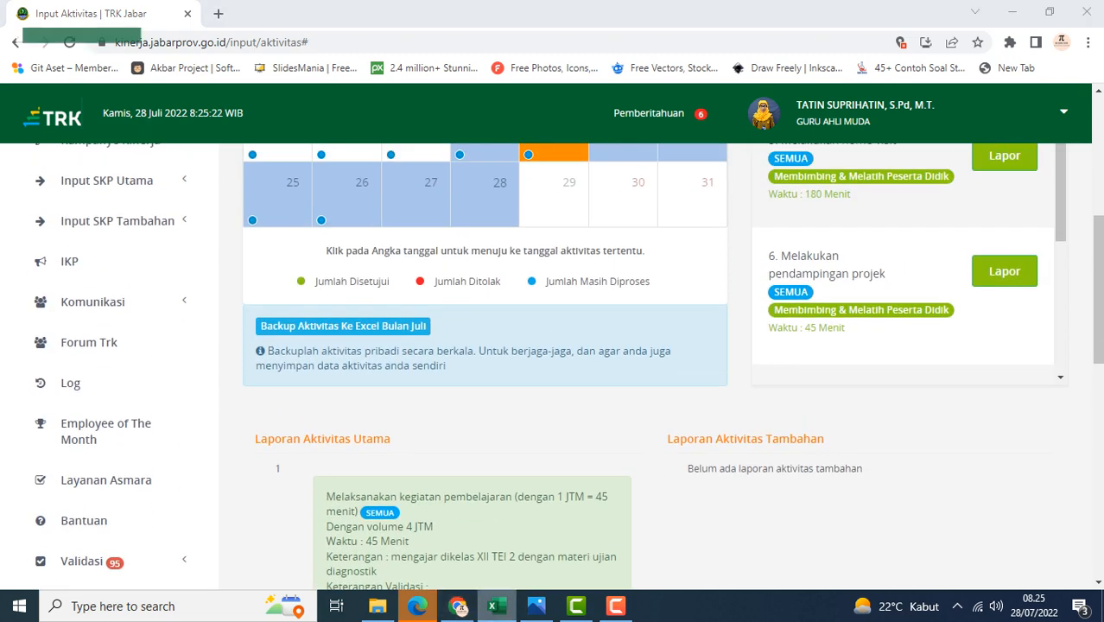
pyautogui.click(493, 605)
pyautogui.click(205, 308)
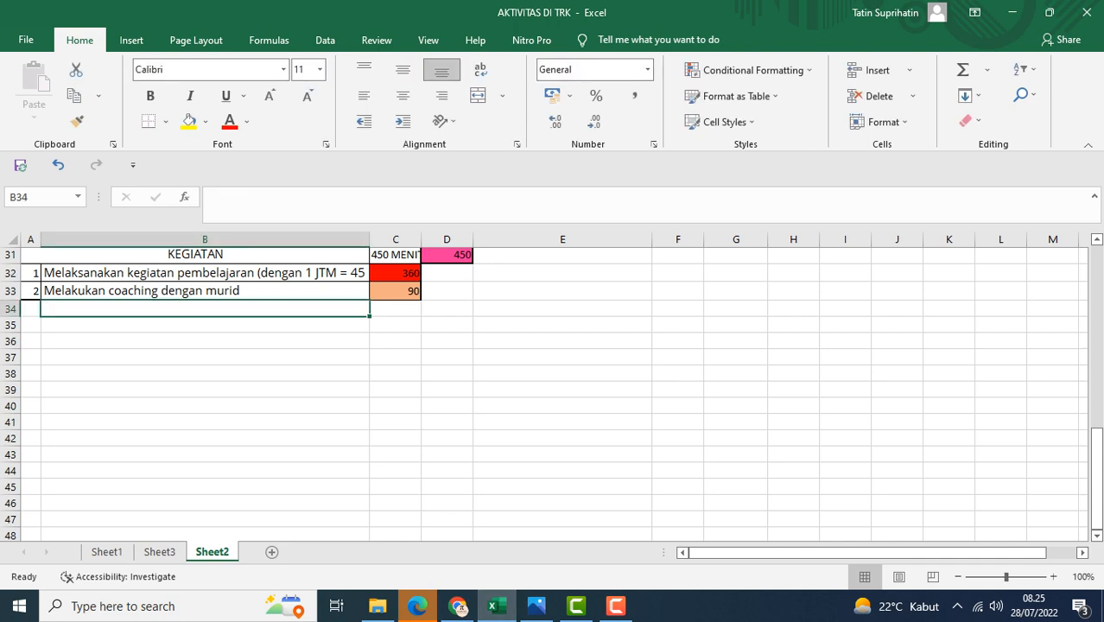
pyautogui.click(458, 606)
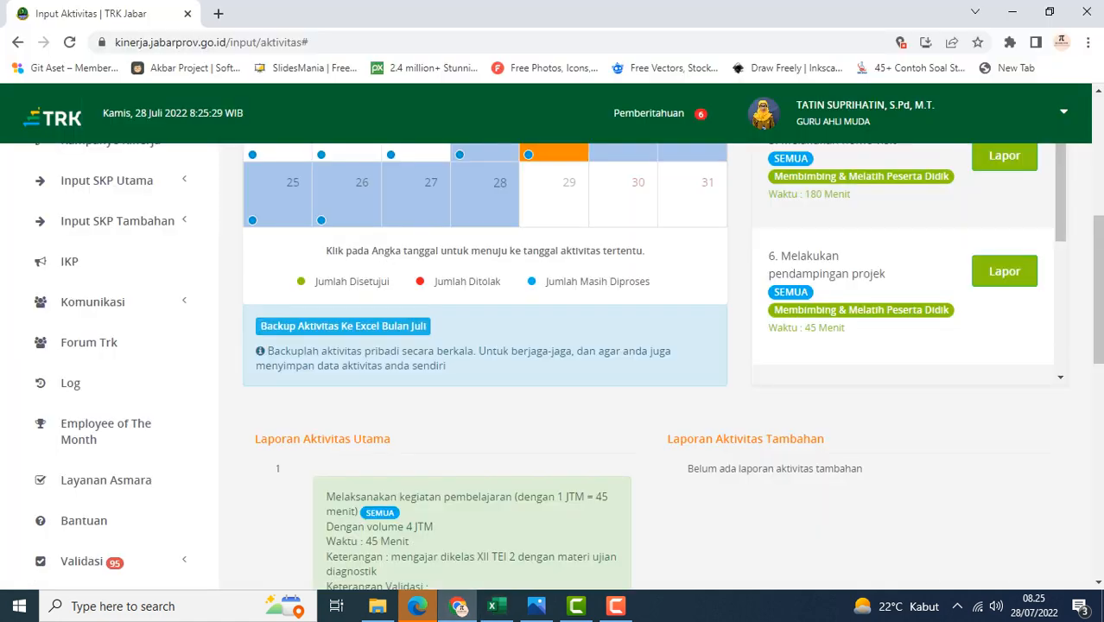
# Open the report form for the additional activity 'Menyampaikan paparan dalam kegiatan/rapat/acara' on 22 July
pyautogui.scroll(2, 232, 276)
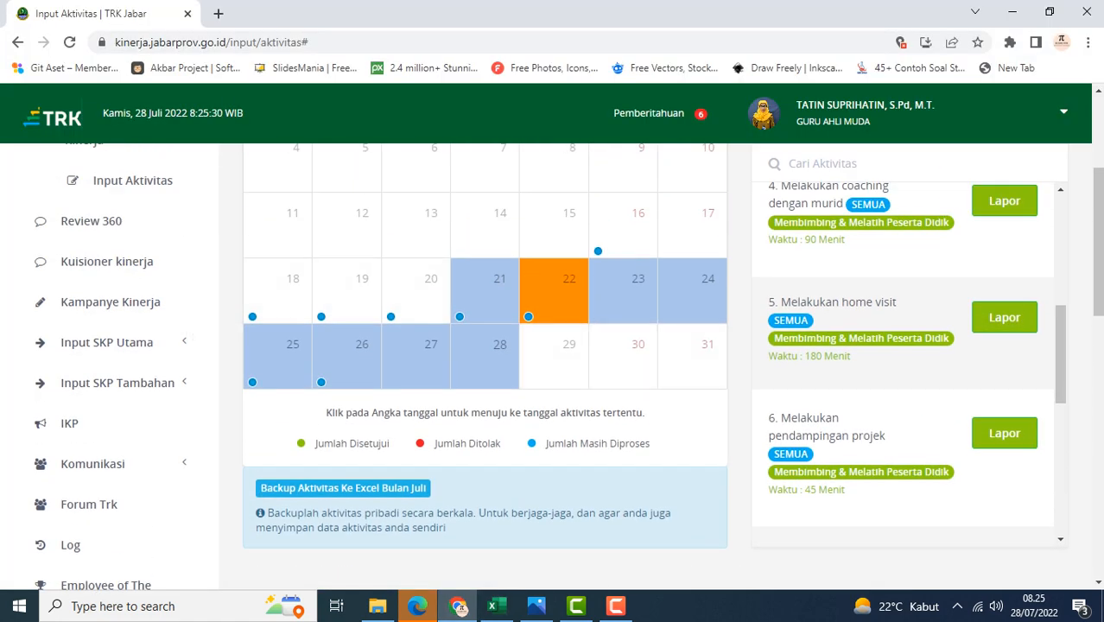
pyautogui.scroll(4, 907, 363)
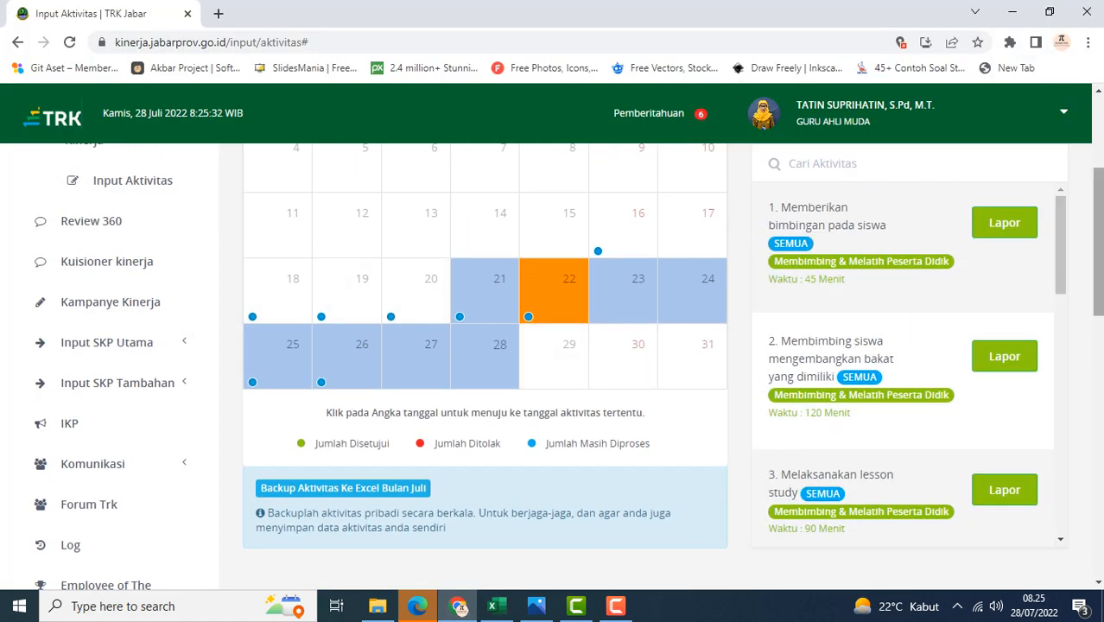
pyautogui.scroll(3, 907, 363)
pyautogui.click(988, 278)
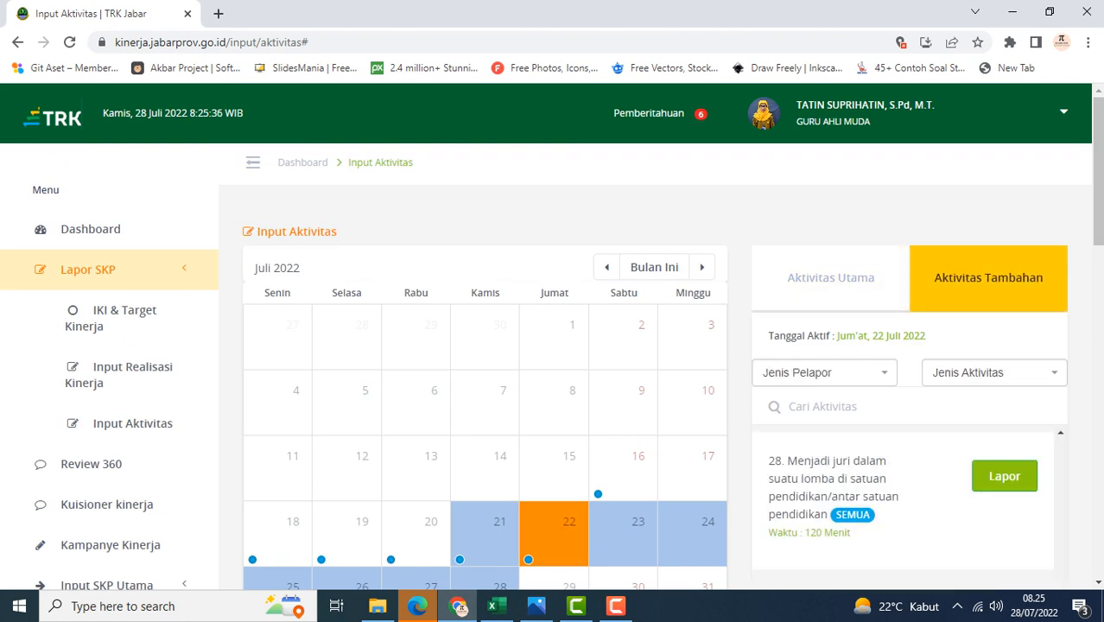
pyautogui.scroll(-4, 903, 509)
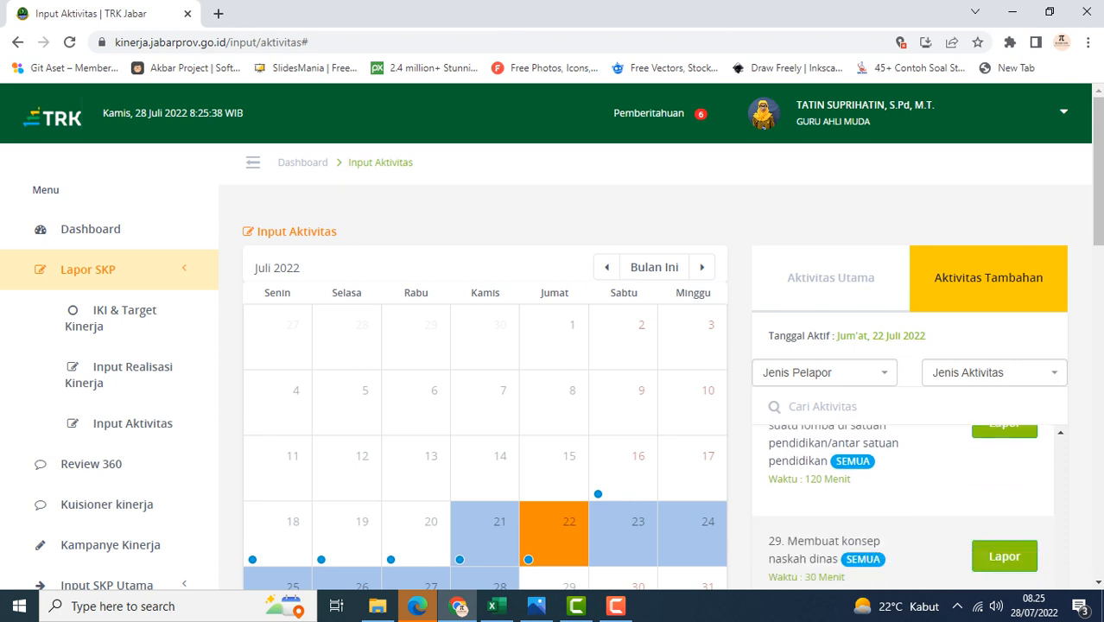
pyautogui.scroll(-10, 903, 508)
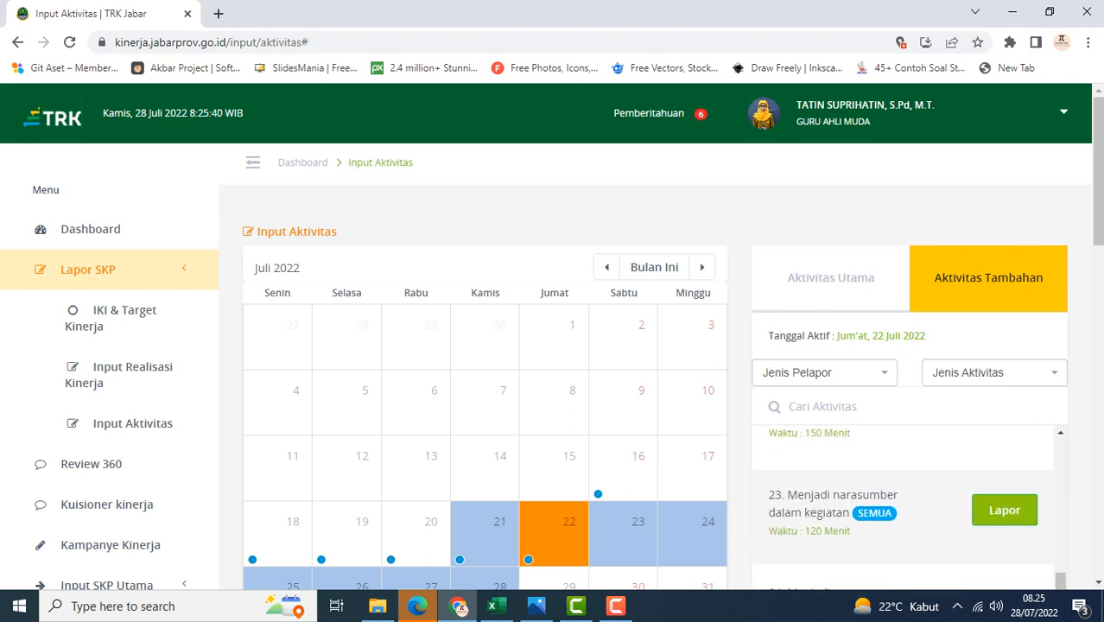
pyautogui.scroll(6, 902, 507)
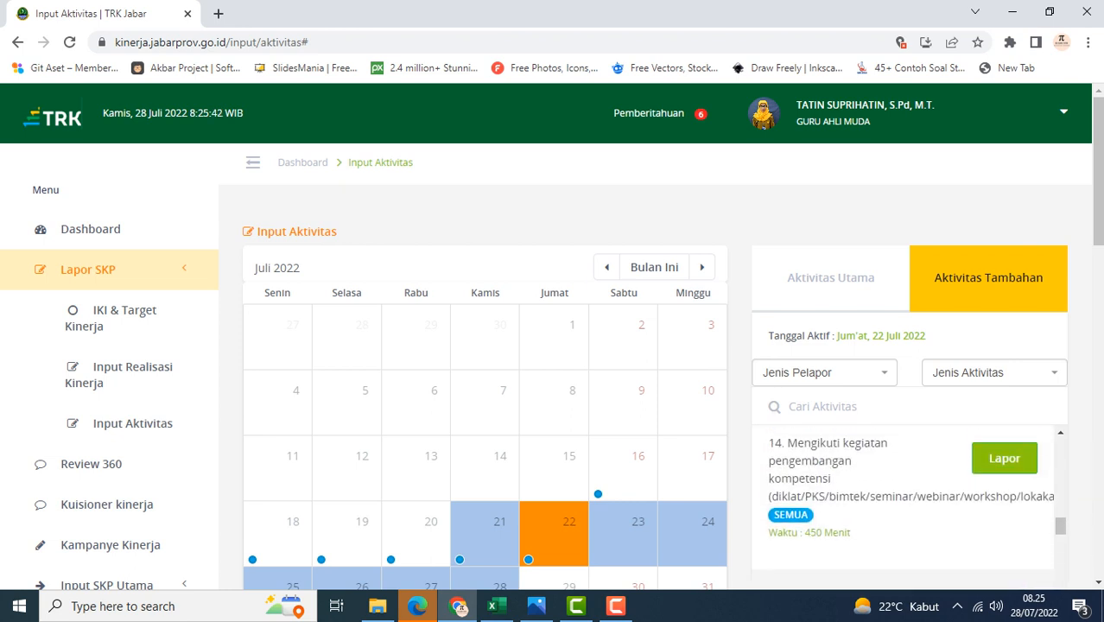
pyautogui.scroll(7, 903, 507)
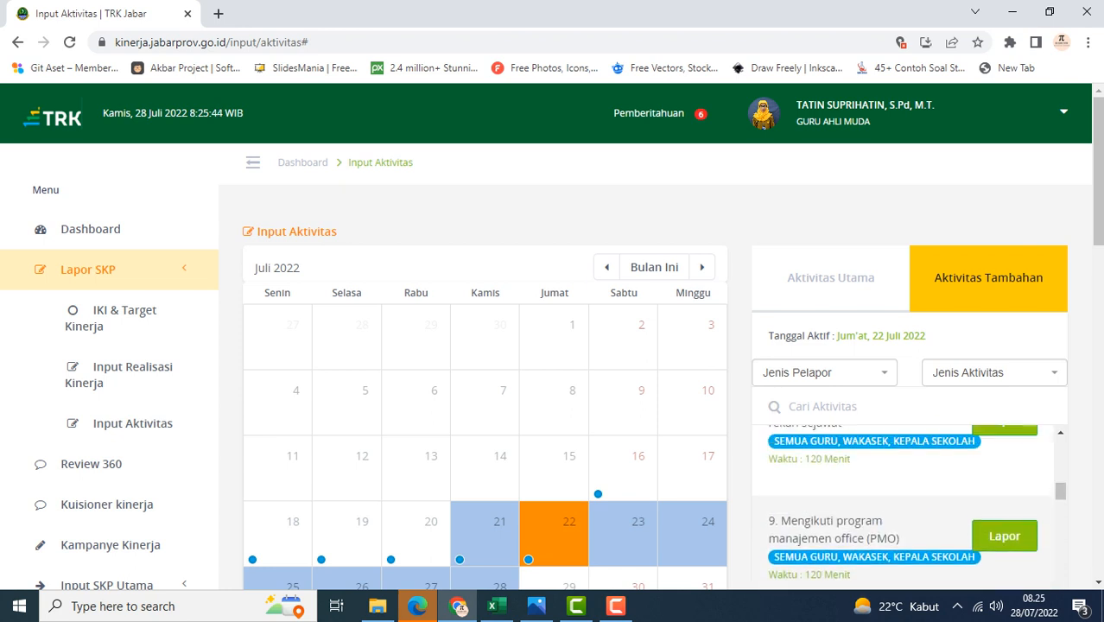
pyautogui.scroll(4, 902, 507)
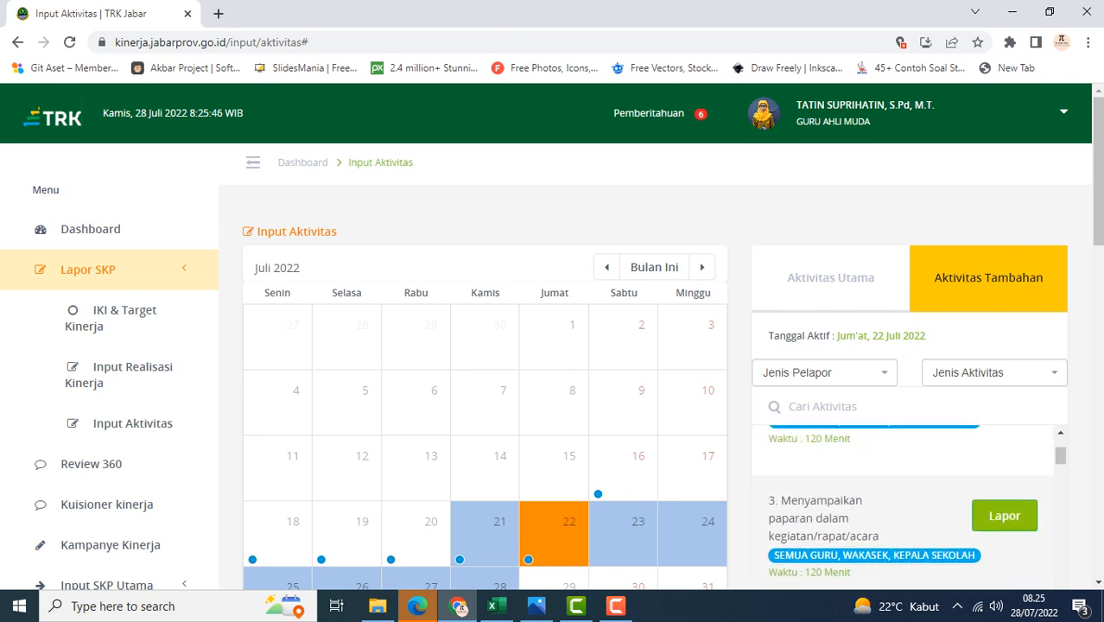
pyautogui.scroll(-4, 903, 508)
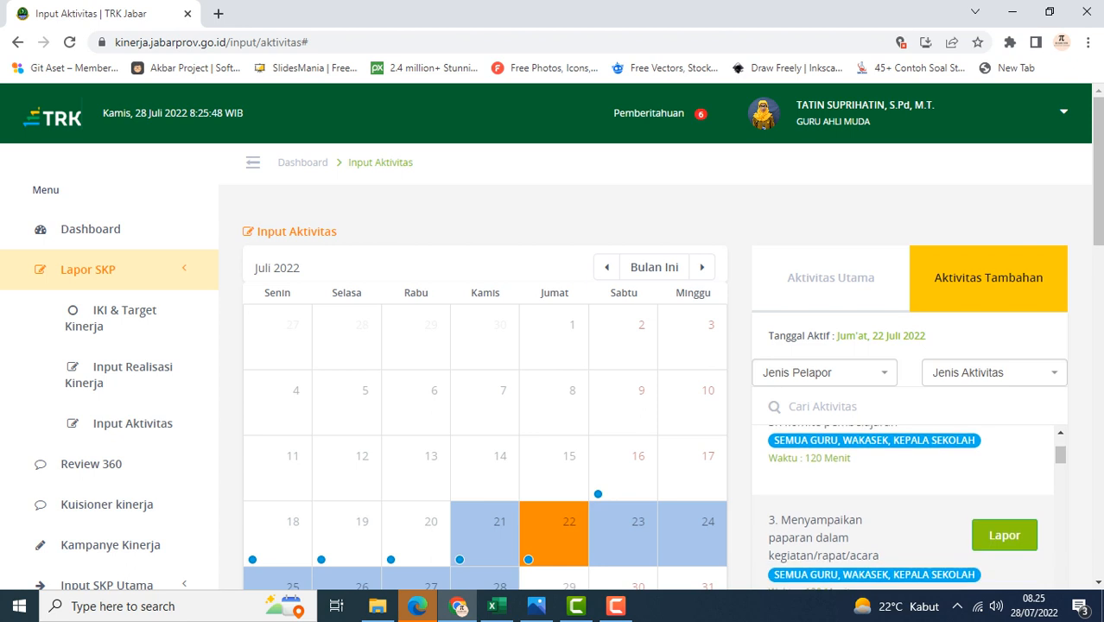
pyautogui.scroll(2, 903, 507)
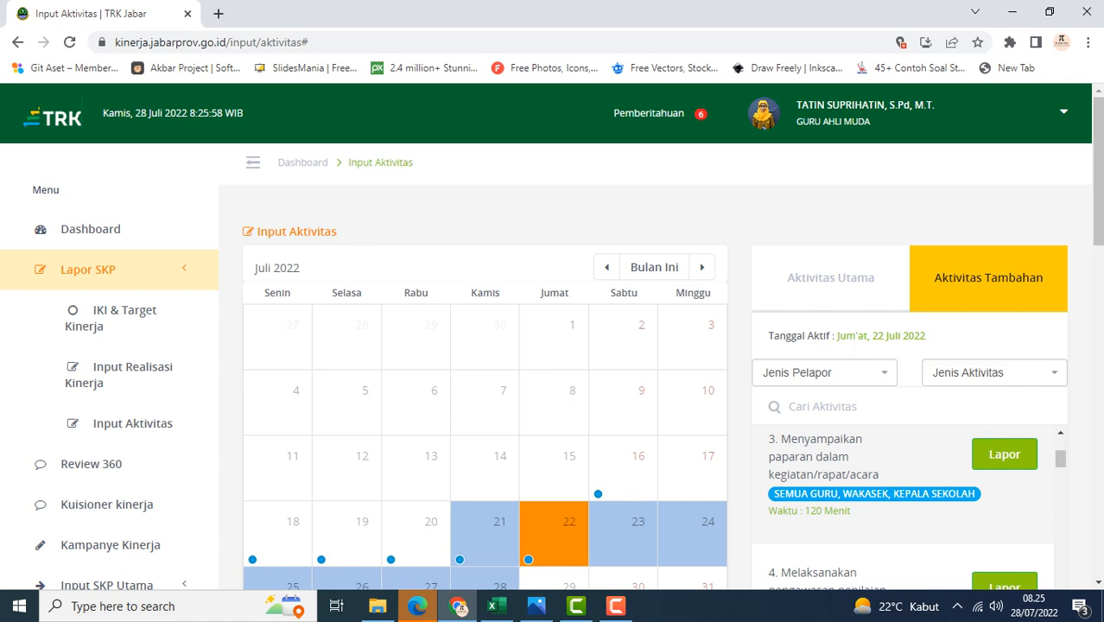
pyautogui.click(1004, 454)
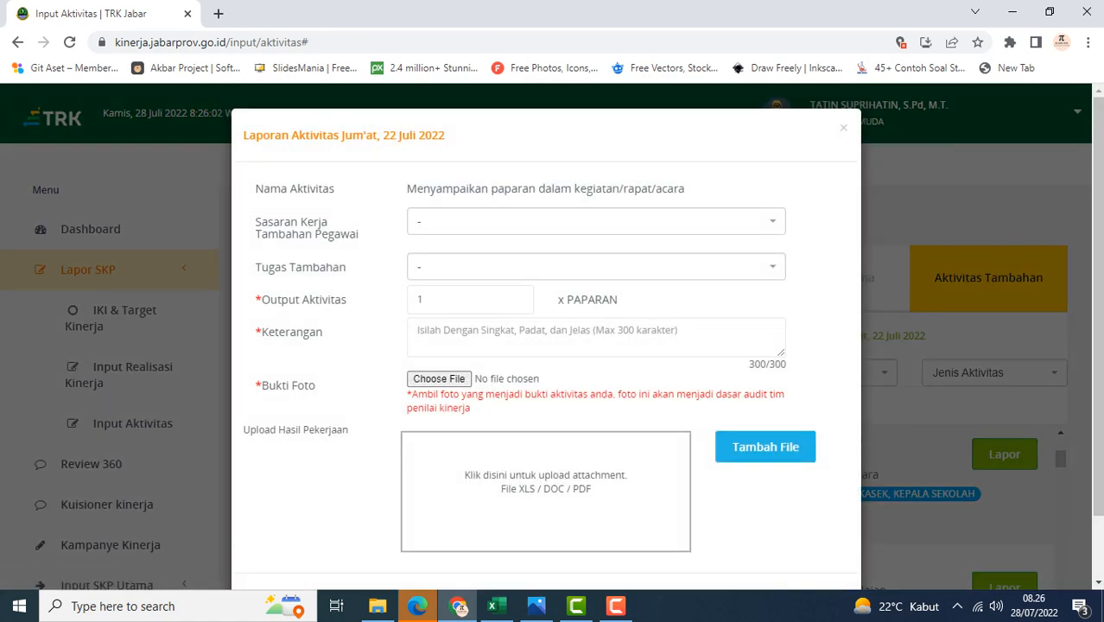
# Enter the description 'menyampakan paparan tentang pembinaan walikelas pada rapat kooridinasi walikelas'
pyautogui.click(471, 334)
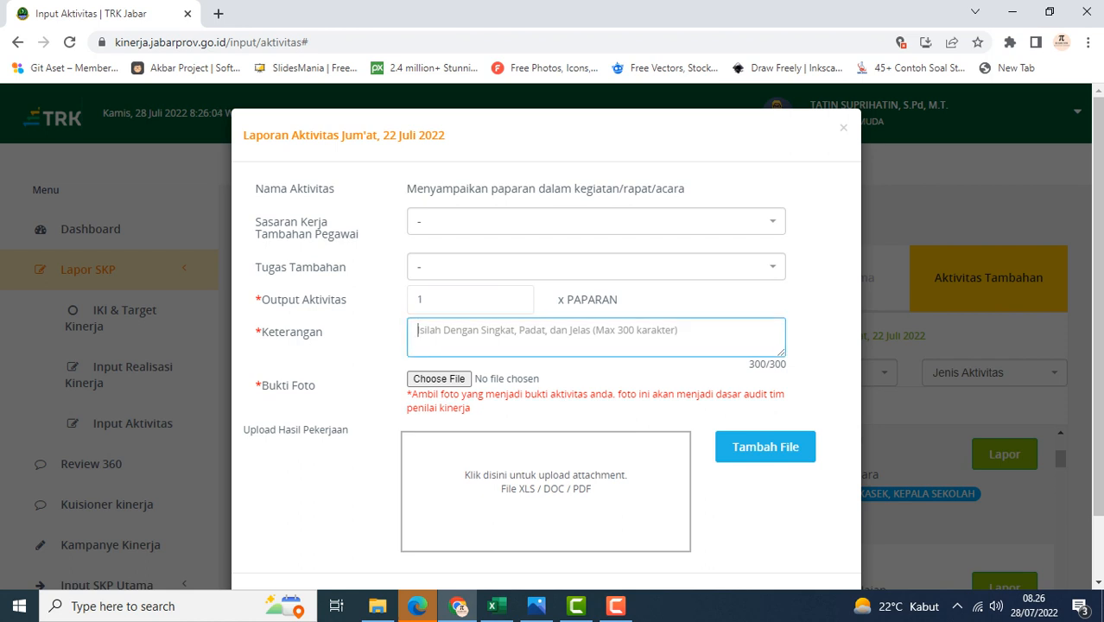
pyautogui.write('menyampa')
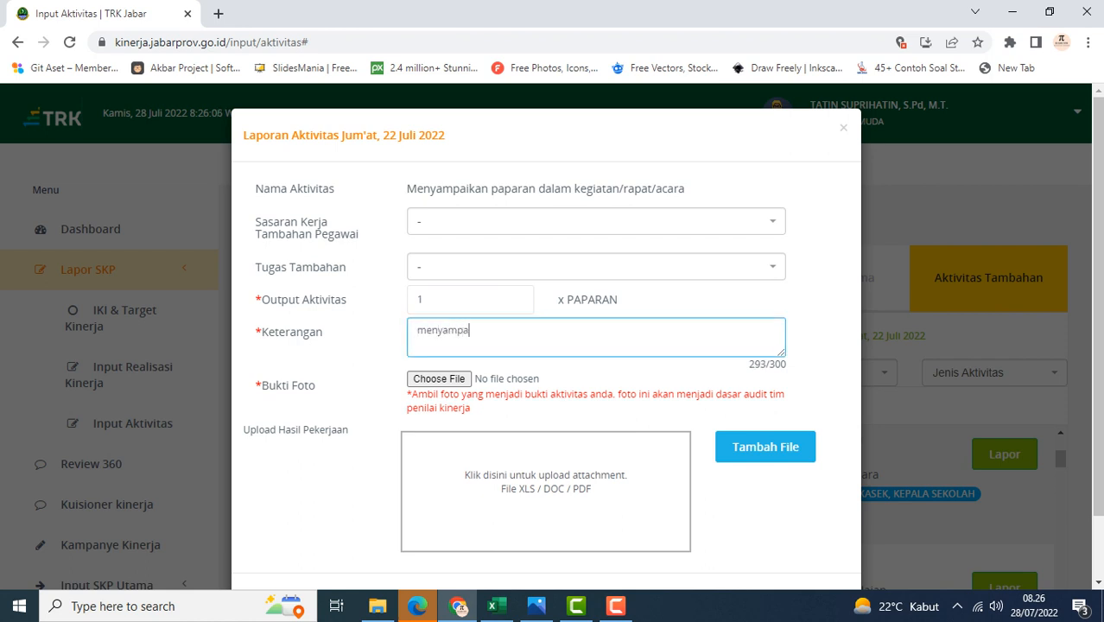
pyautogui.write('kan par')
pyautogui.write('a')
pyautogui.press('BackSpace')
pyautogui.write('paran t')
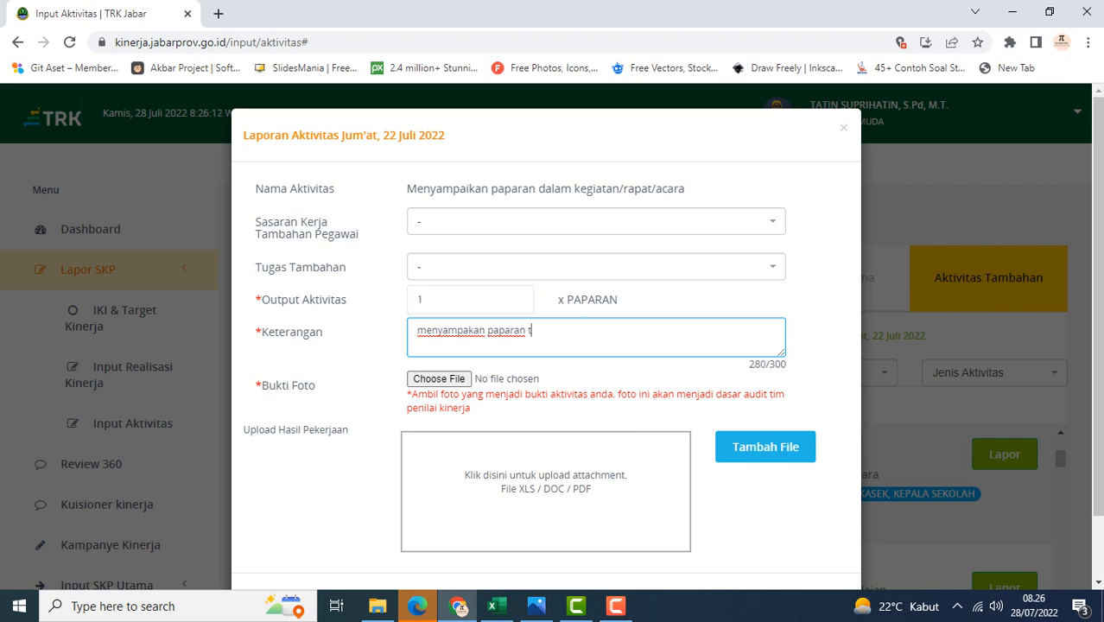
pyautogui.write('entang pembinaan wal')
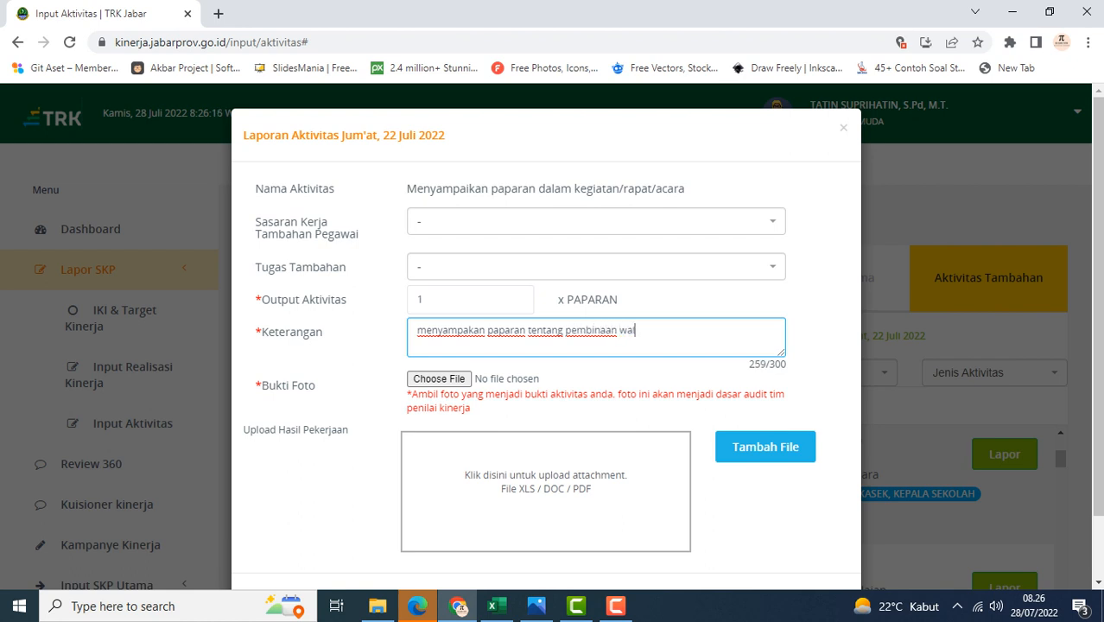
pyautogui.write('ikelas pada ')
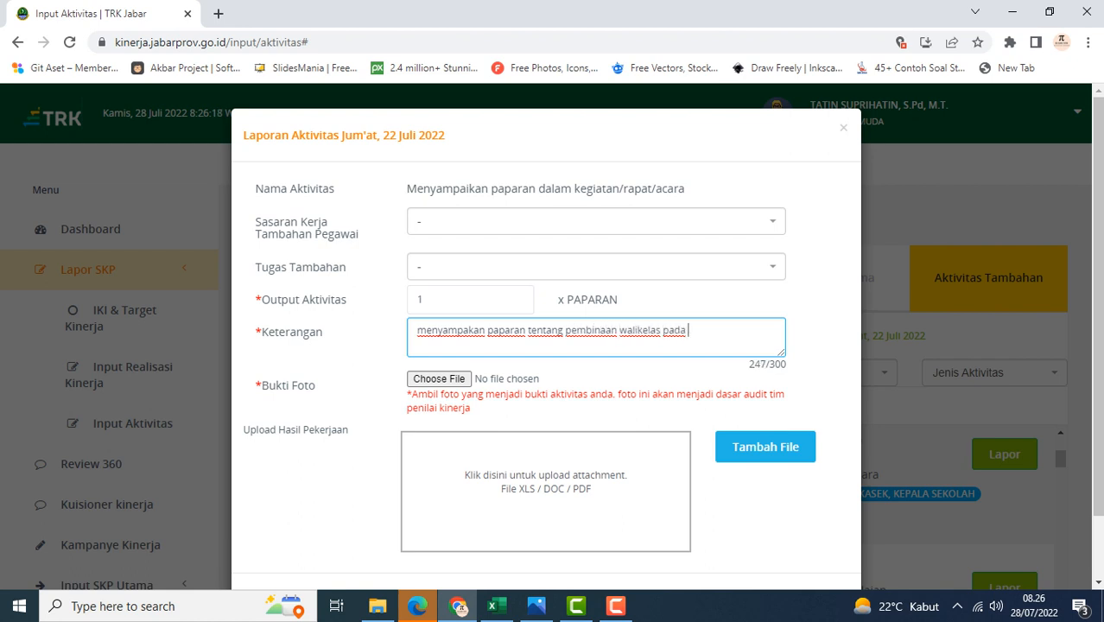
pyautogui.write('rapat kooridinasi walikelas')
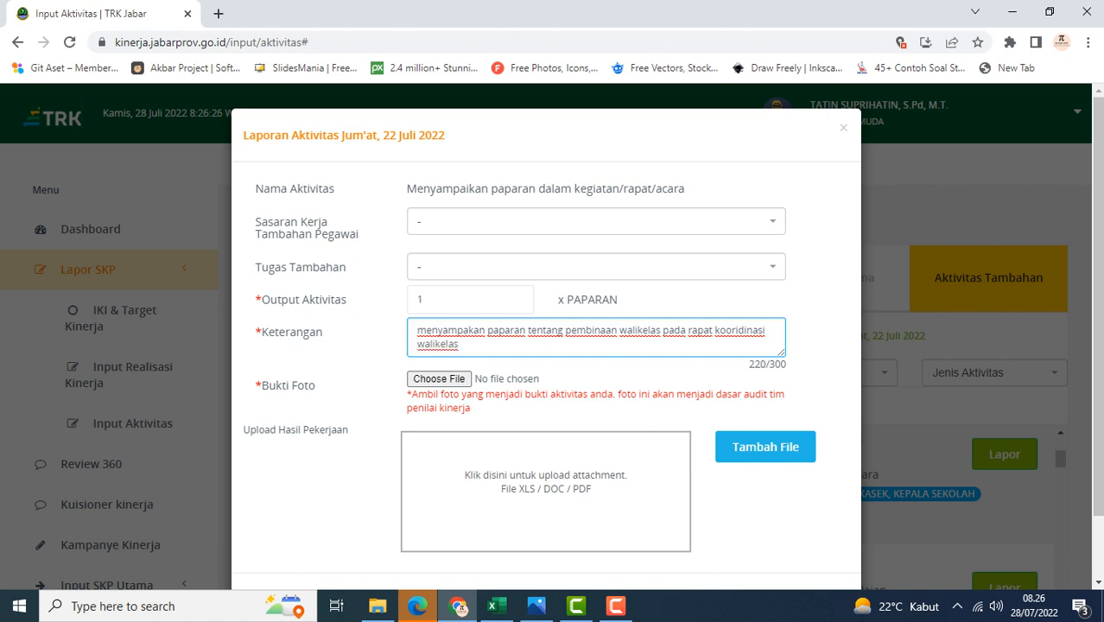
# Attach the RAPAT image as photo evidence and upload 'rapat koordinasi walas 2022' as the work result file
pyautogui.click(439, 379)
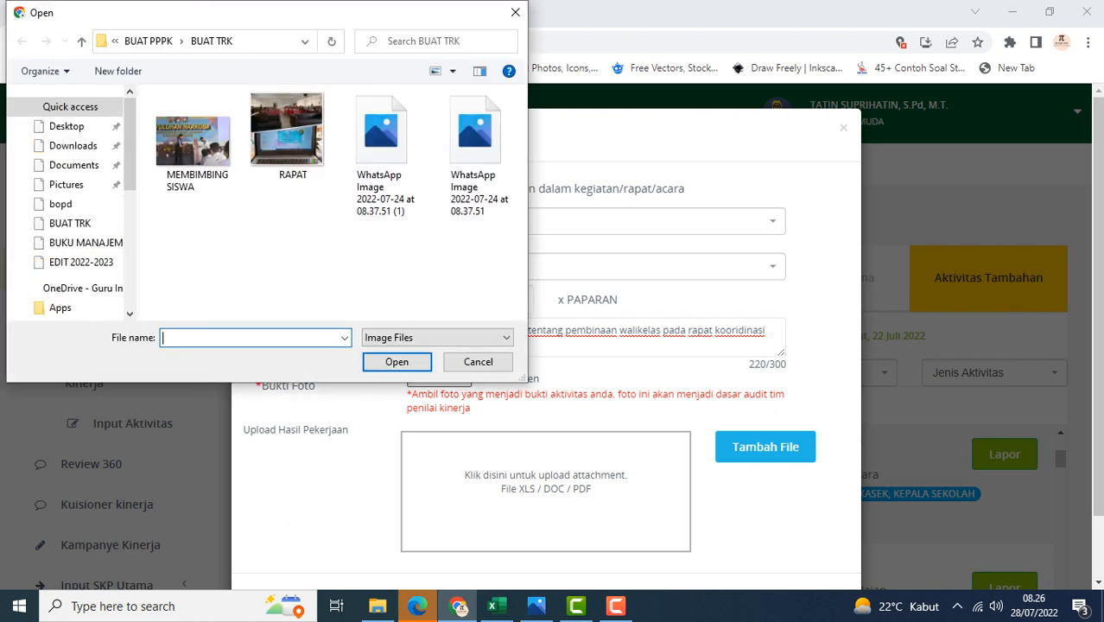
pyautogui.click(287, 137)
pyautogui.click(397, 361)
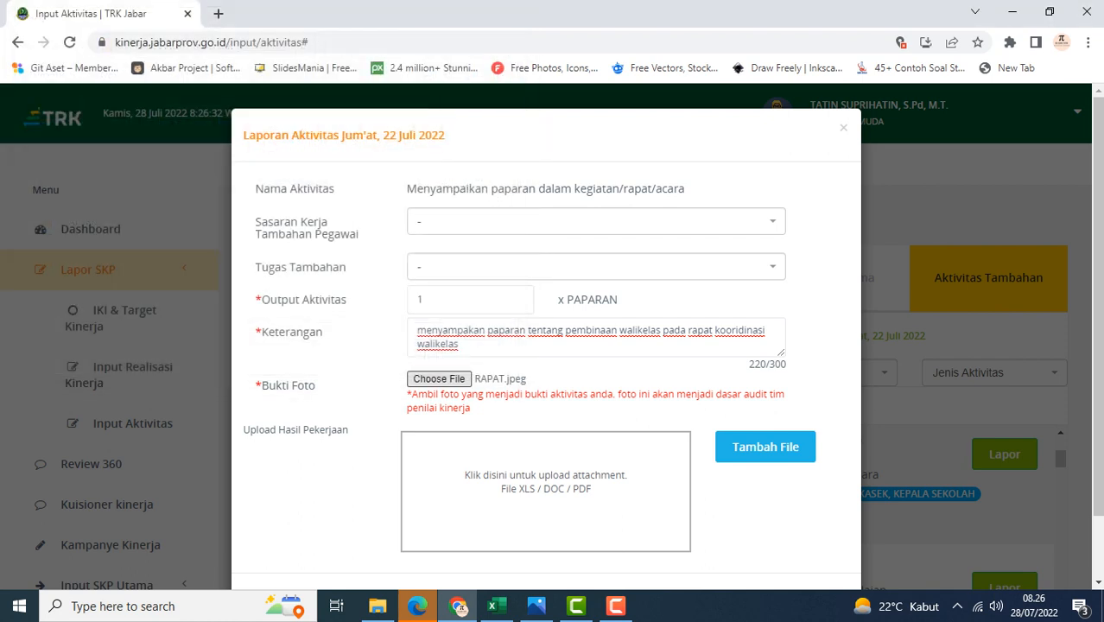
pyautogui.click(766, 446)
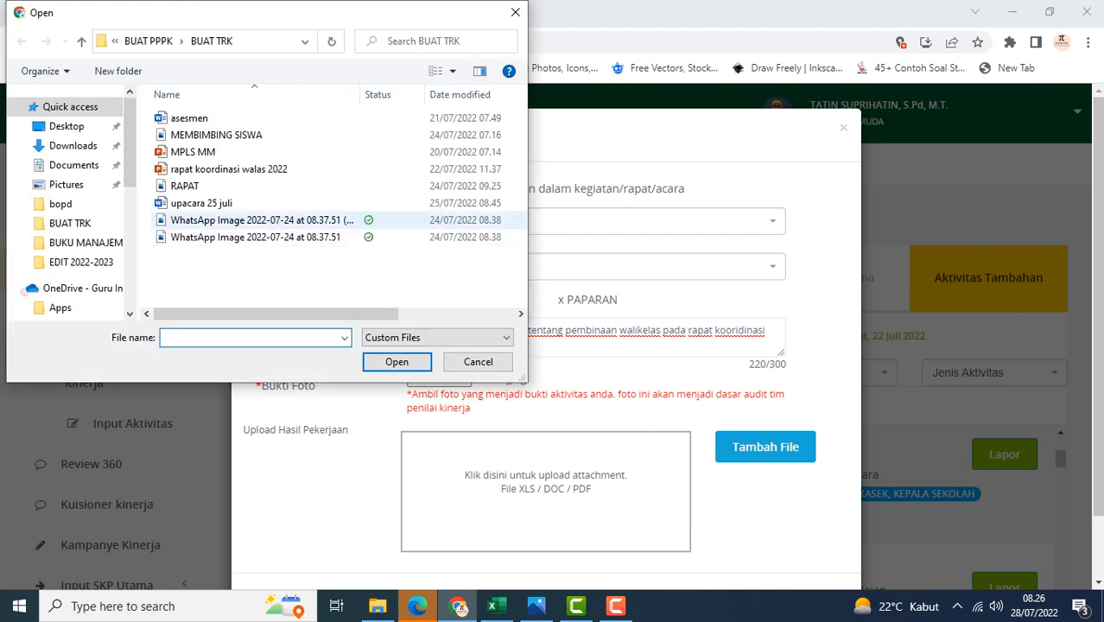
pyautogui.click(229, 169)
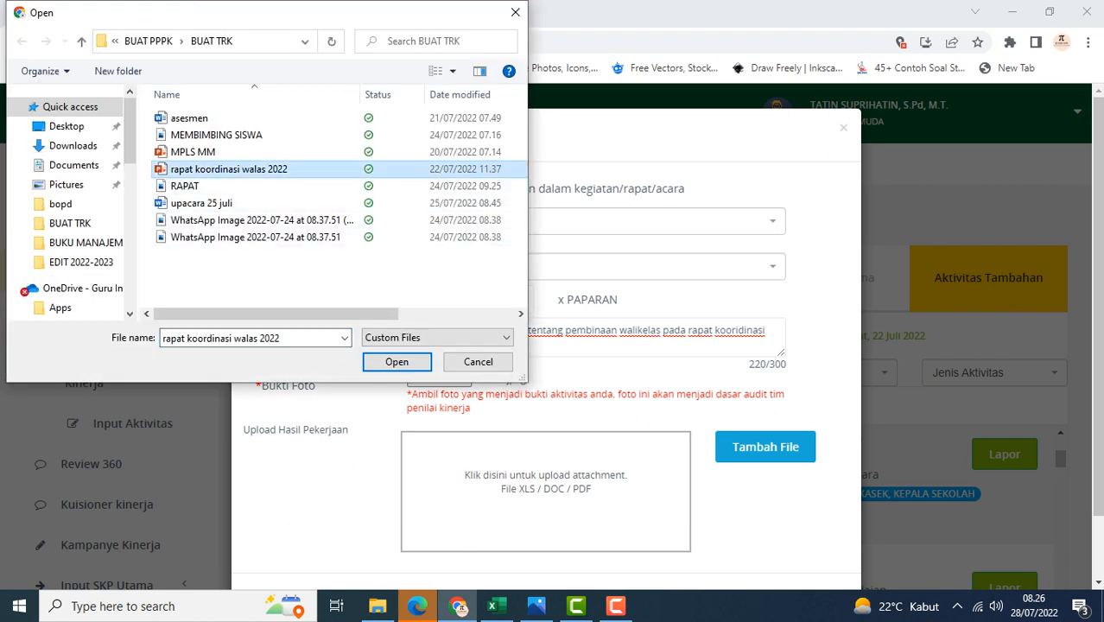
pyautogui.click(397, 362)
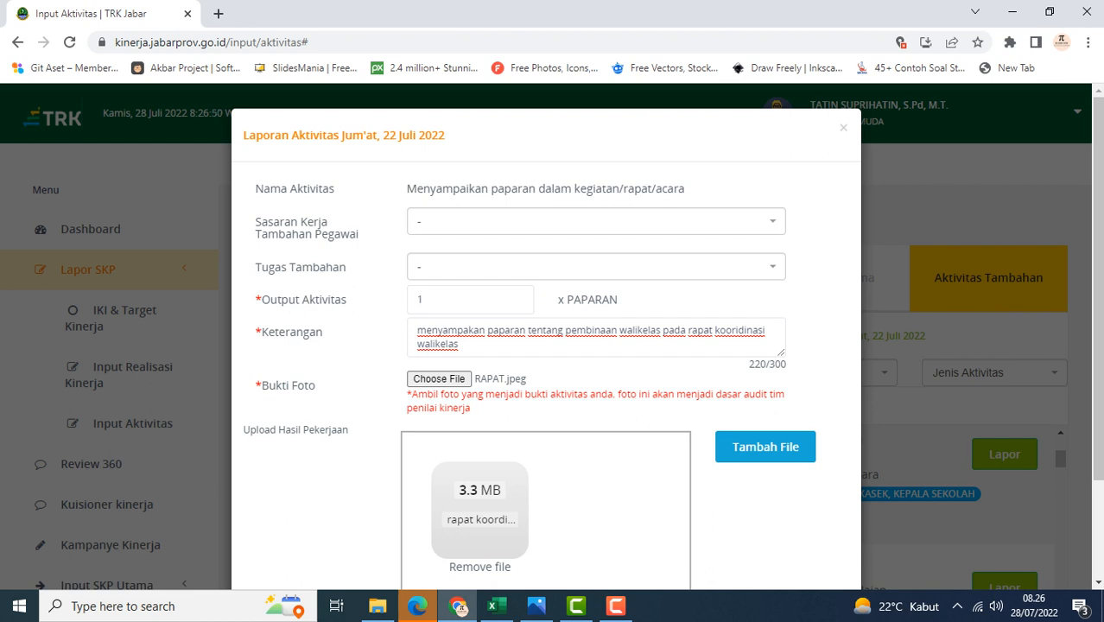
# Save the additional activity report
pyautogui.scroll(-1, 546, 346)
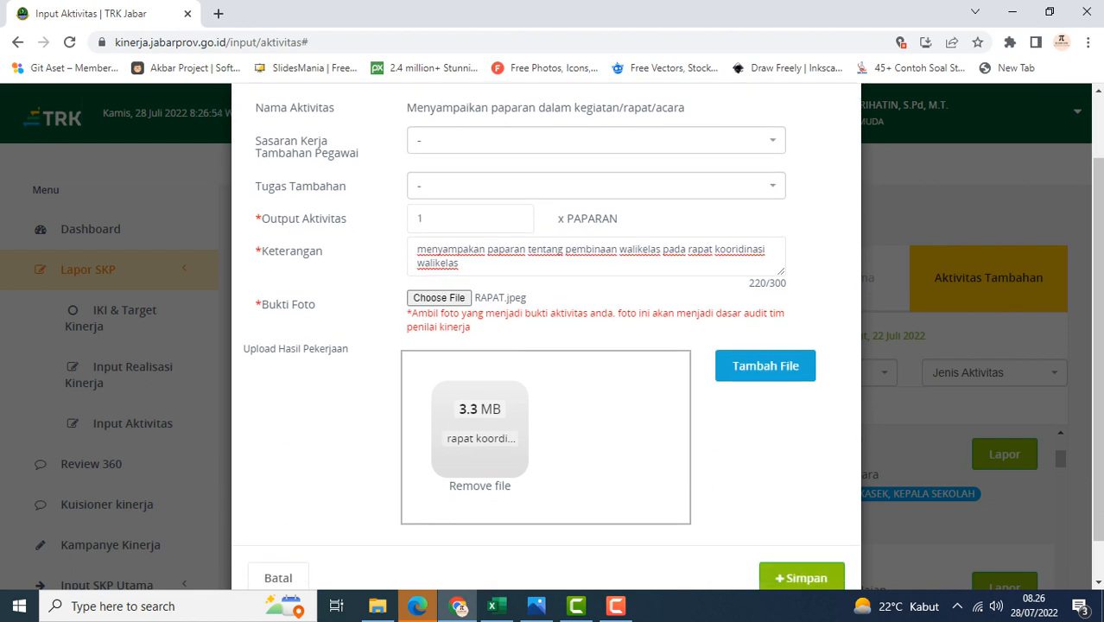
pyautogui.scroll(-1, 546, 345)
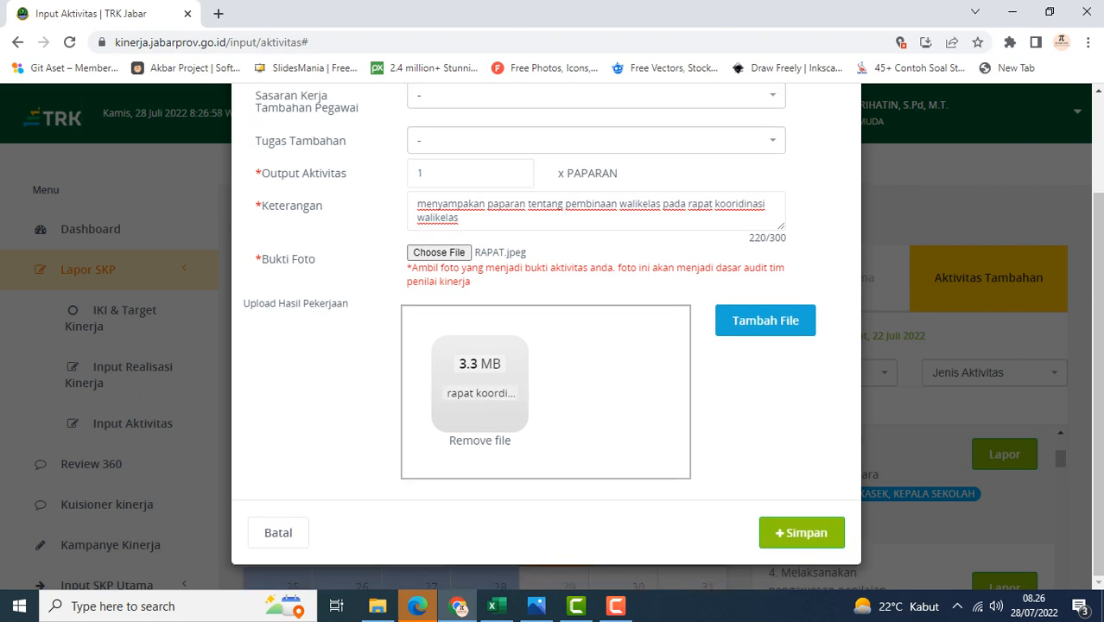
pyautogui.click(802, 533)
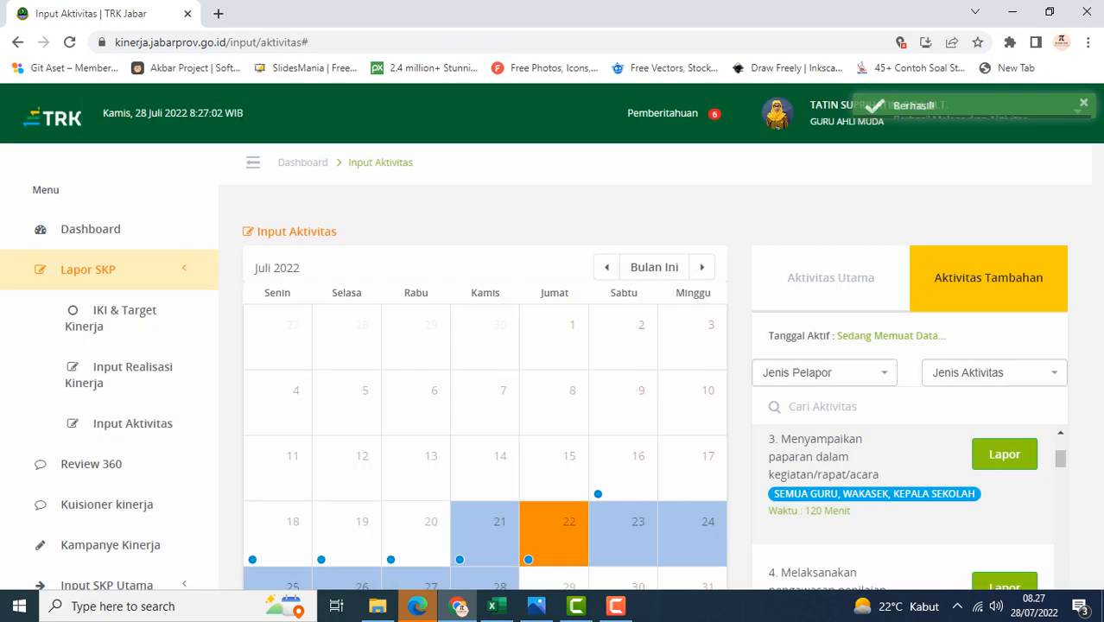
# Review the new entry listed under Laporan Aktivitas Tambahan
pyautogui.scroll(-3, 623, 468)
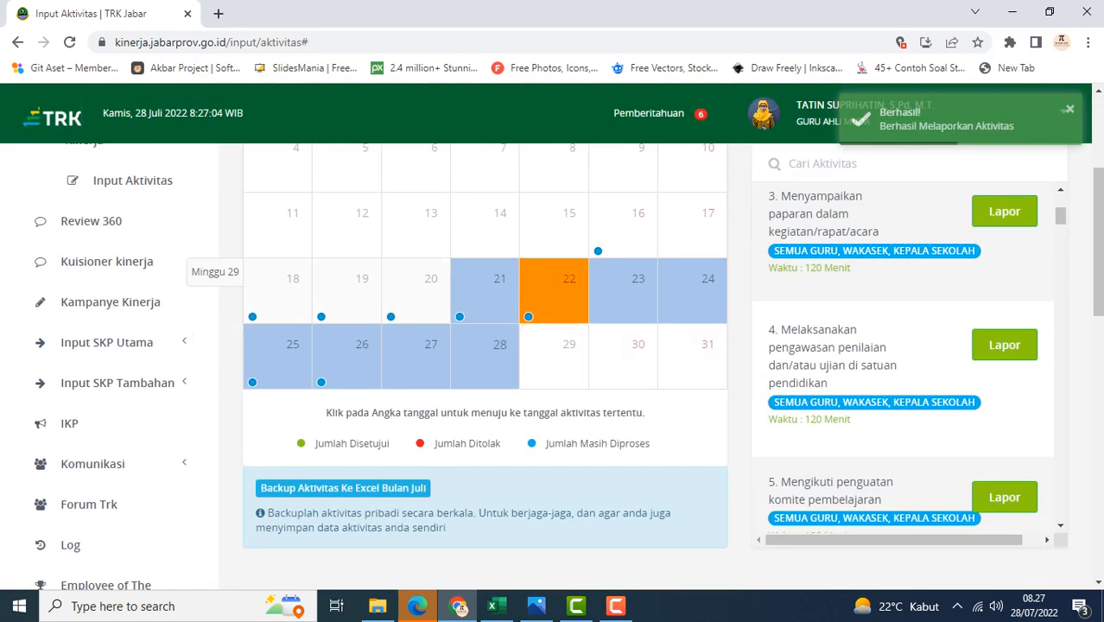
pyautogui.scroll(-3, 552, 354)
pyautogui.scroll(-6, 553, 354)
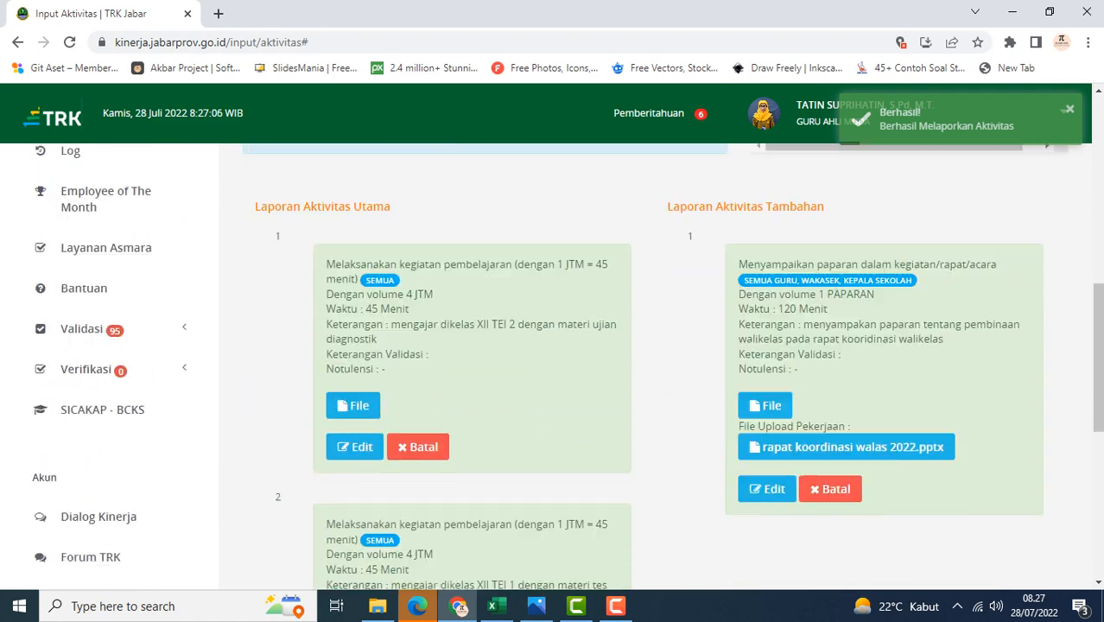
pyautogui.scroll(8, 553, 354)
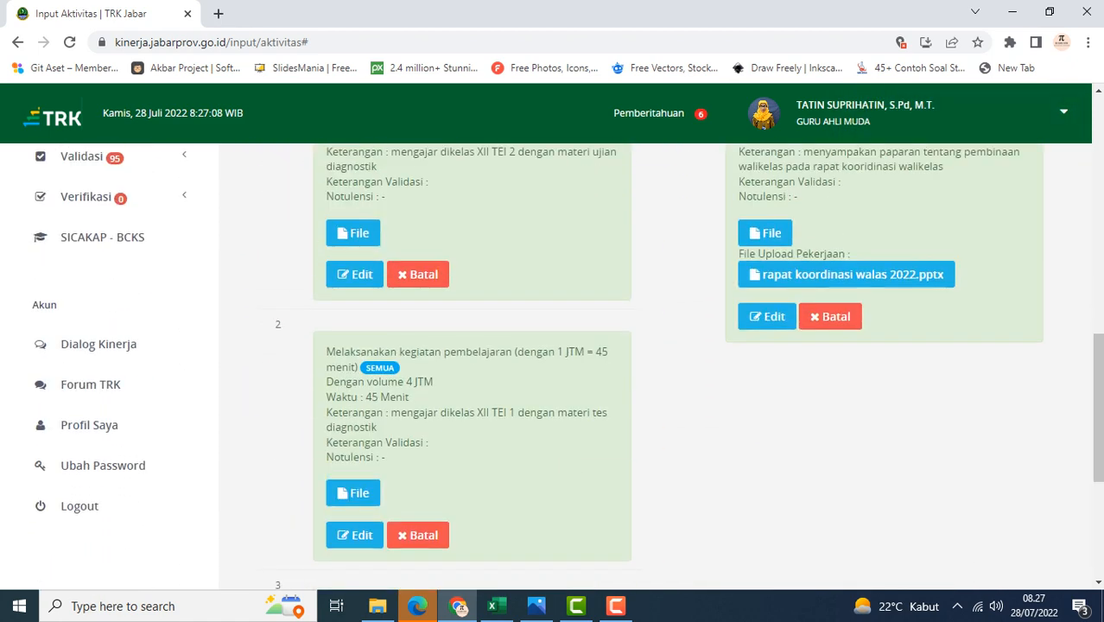
pyautogui.scroll(-2, 553, 354)
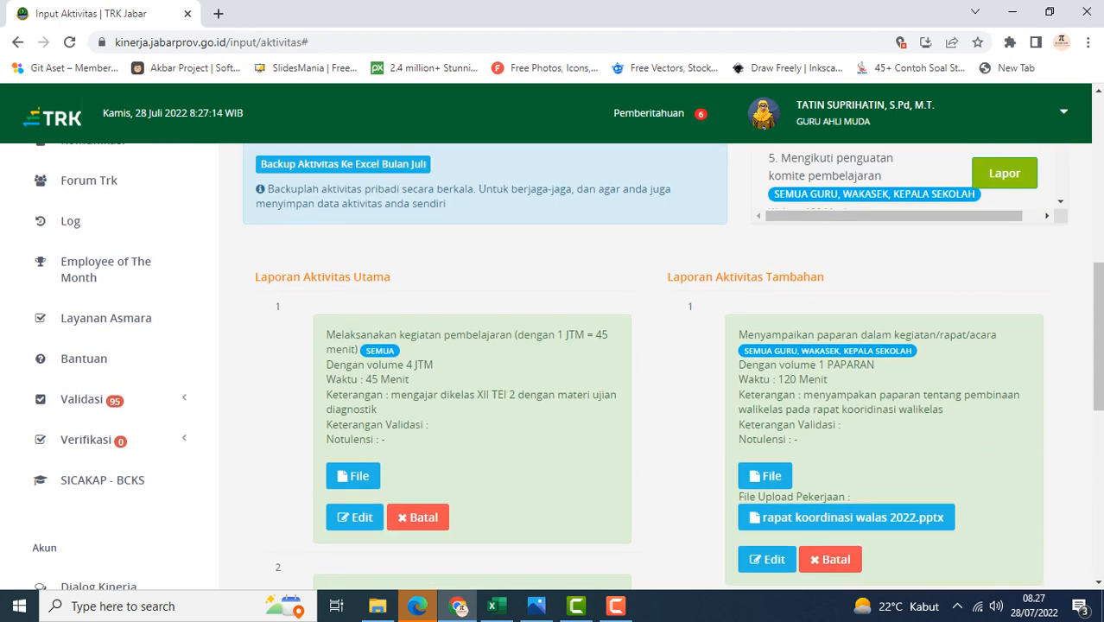
# Scroll between the July calendar and the activity report lists to review the 22 July entries
pyautogui.scroll(1, 656, 363)
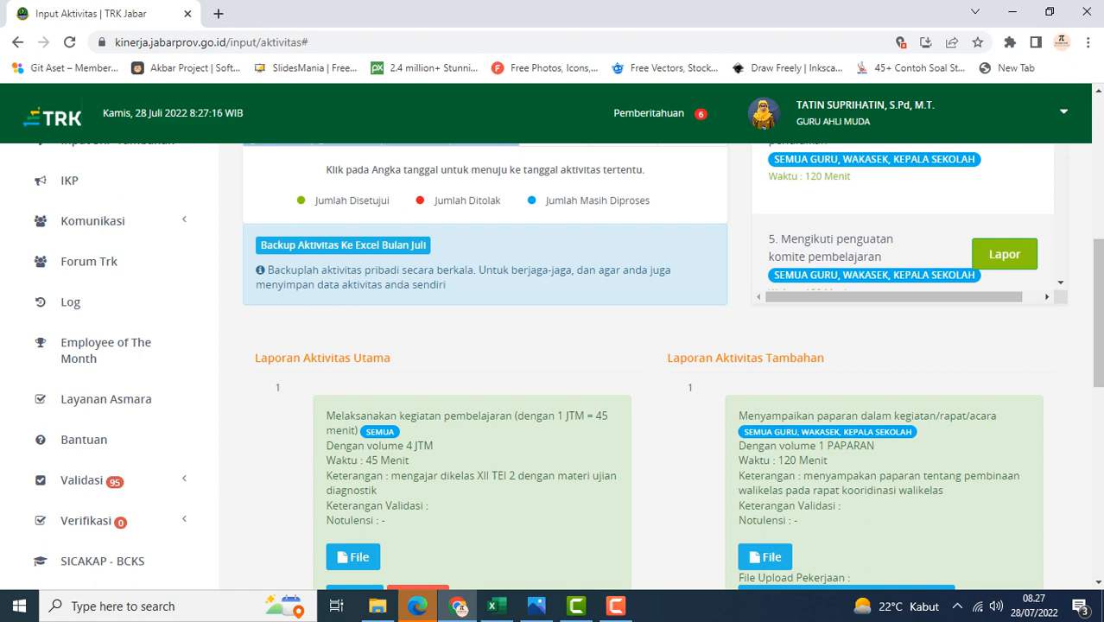
pyautogui.scroll(1, 656, 363)
pyautogui.scroll(-2, 656, 363)
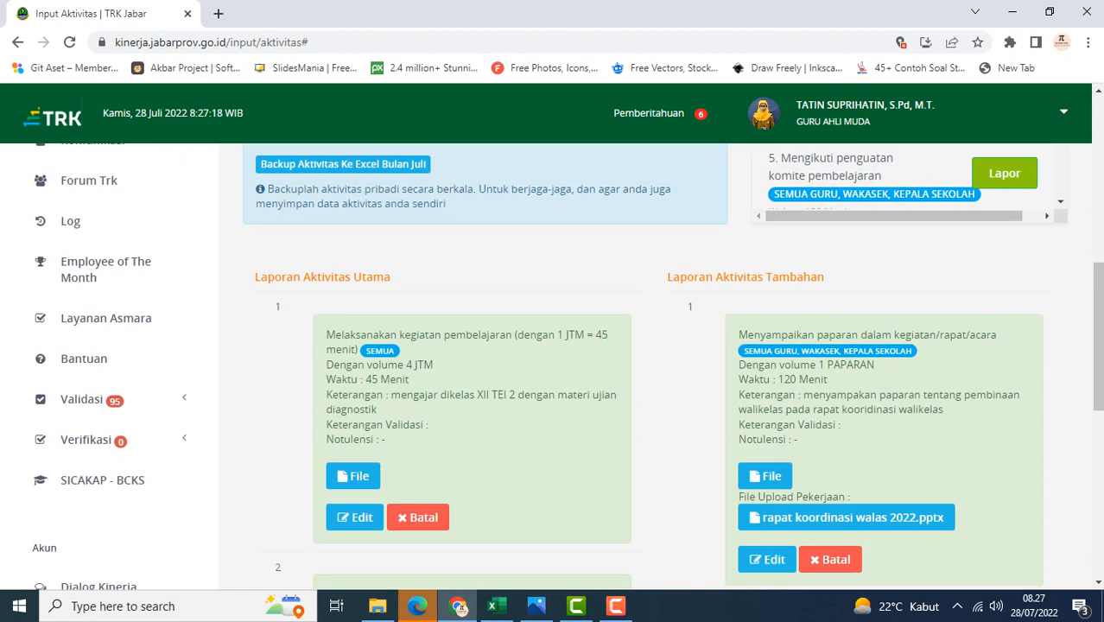
pyautogui.scroll(4, 484, 346)
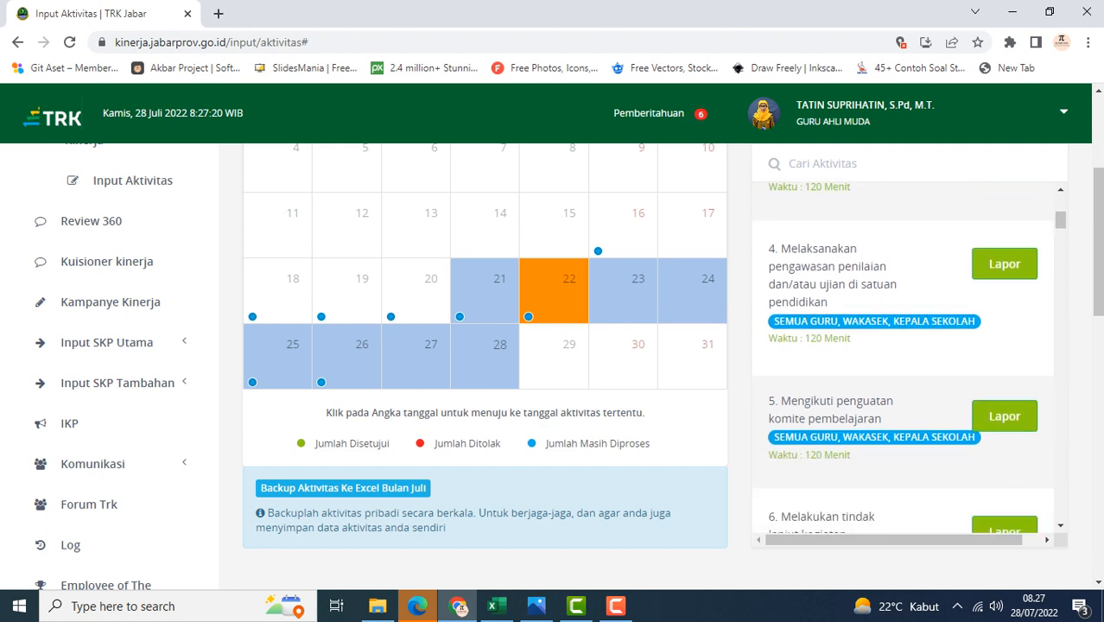
pyautogui.scroll(2, 483, 363)
pyautogui.scroll(-1, 483, 363)
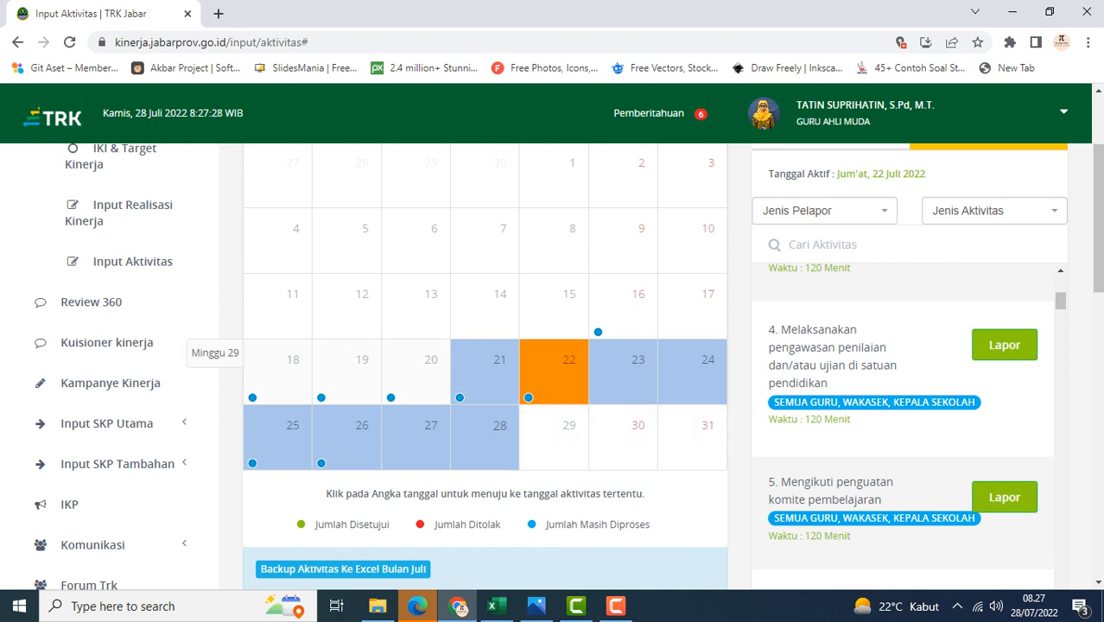
# Select Thursday 21 July on the calendar and review its main and additional activity reports
pyautogui.click(499, 360)
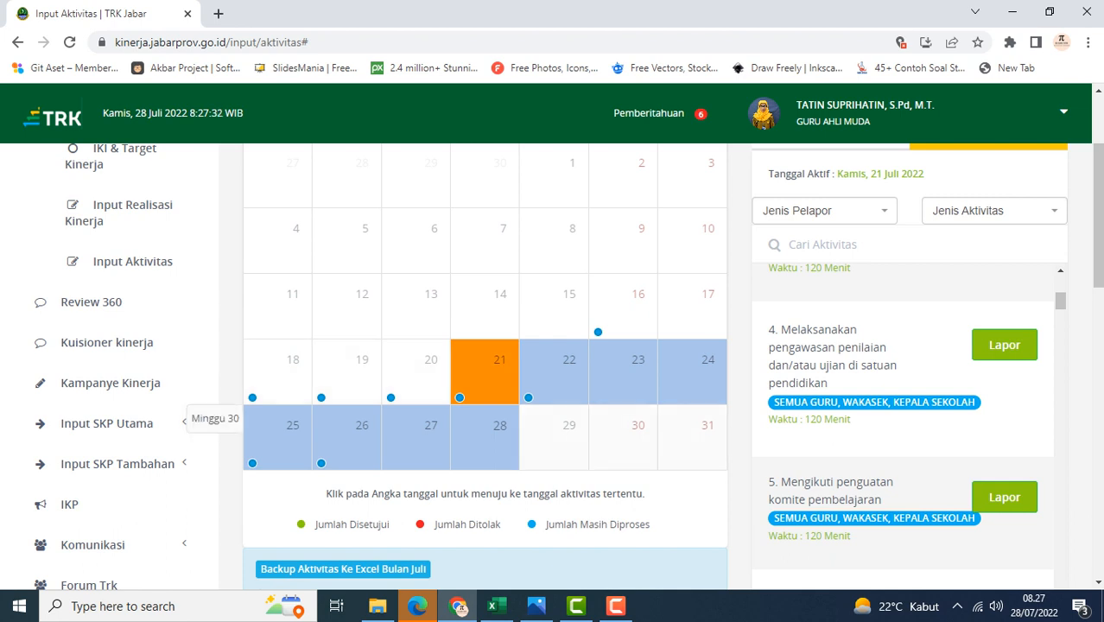
pyautogui.click(499, 426)
pyautogui.click(499, 361)
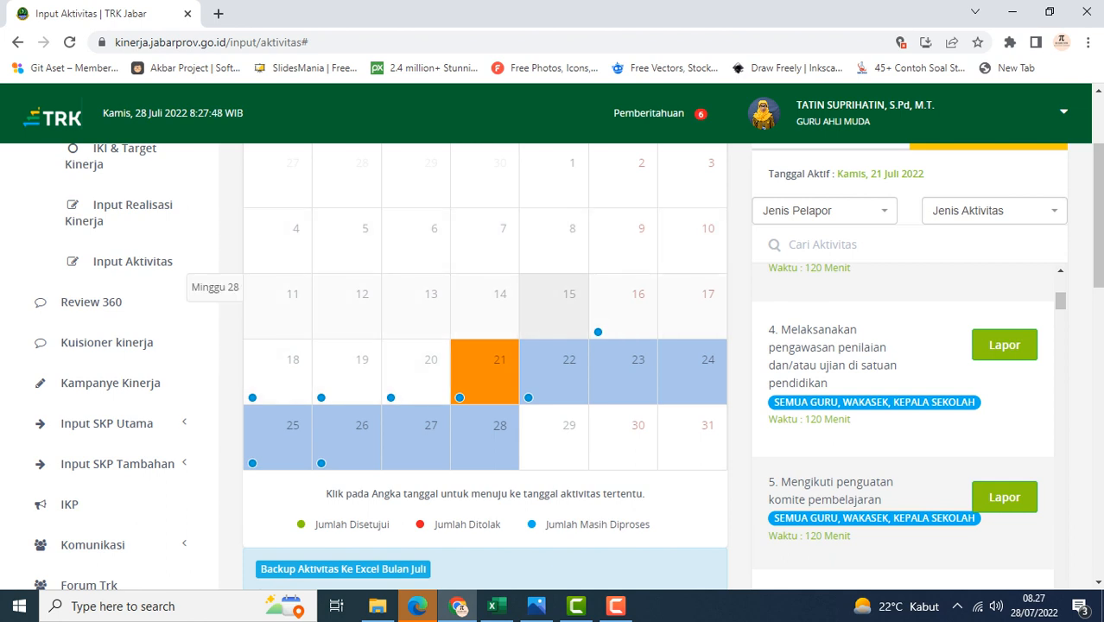
pyautogui.scroll(-2, 553, 432)
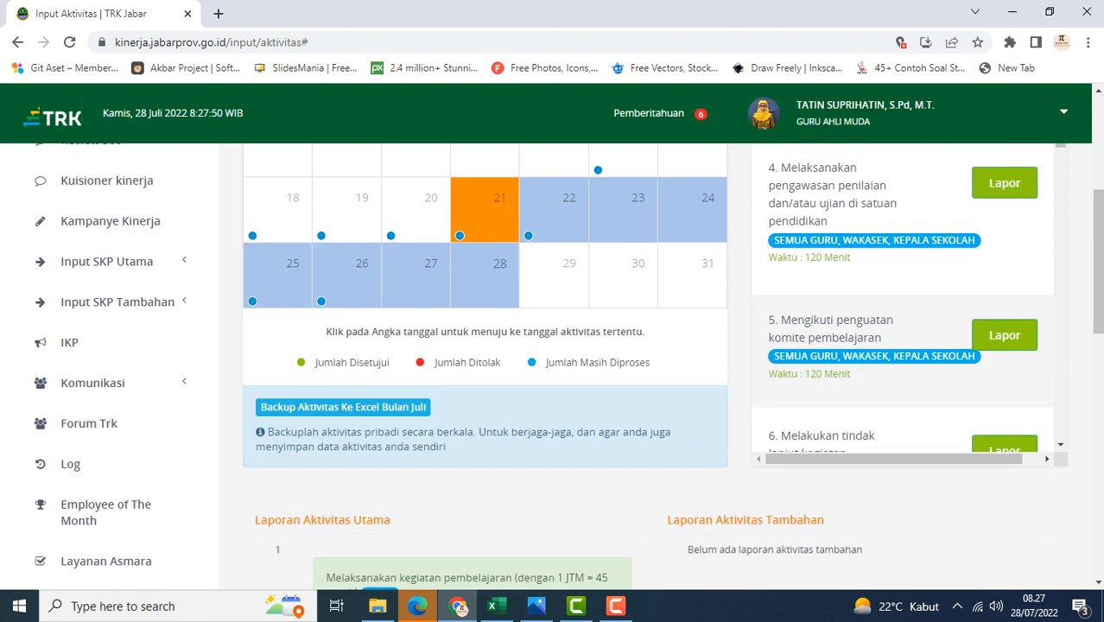
pyautogui.scroll(-3, 483, 345)
pyautogui.scroll(3, 484, 345)
pyautogui.scroll(2, 484, 346)
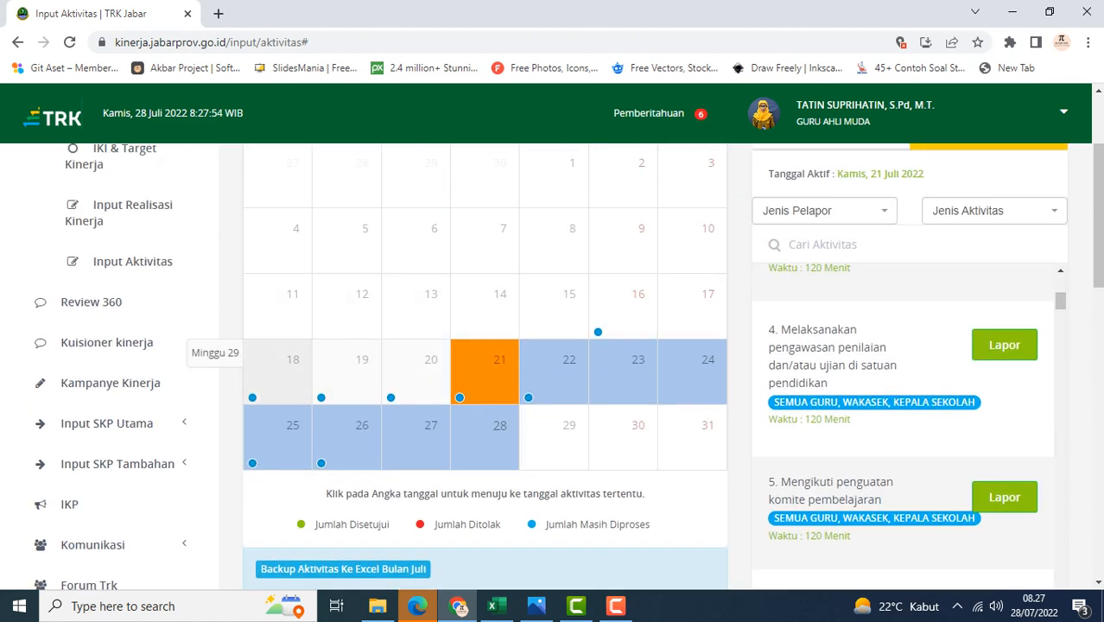
# Check the reported activities for other July dates, including 18, 25 and 26 July
pyautogui.click(276, 372)
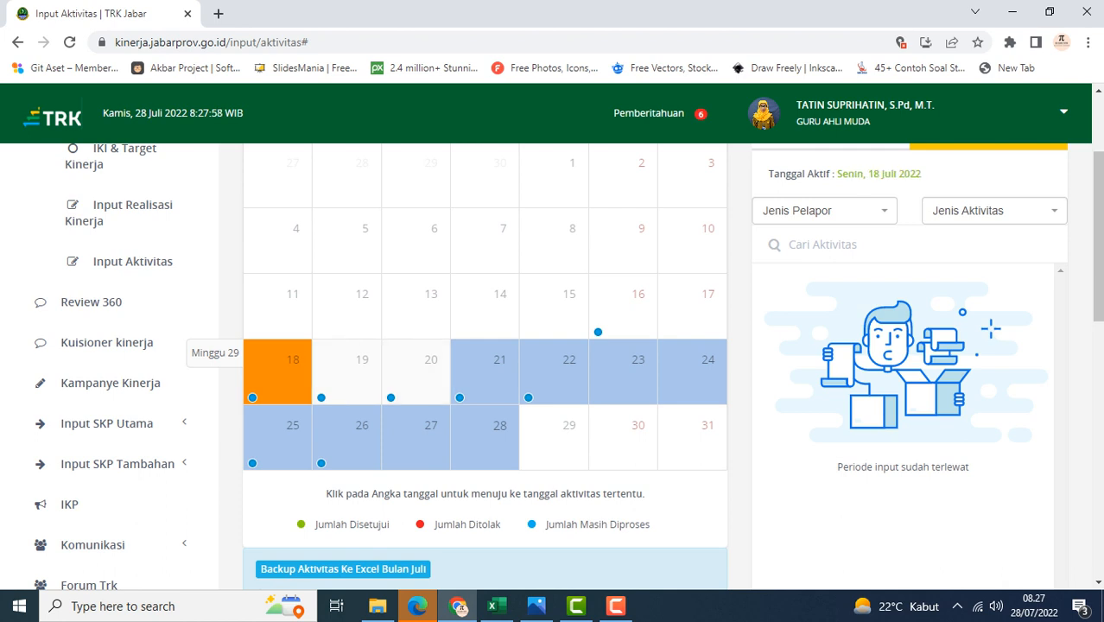
pyautogui.click(285, 433)
pyautogui.click(354, 434)
pyautogui.scroll(-4, 355, 434)
pyautogui.scroll(-4, 552, 363)
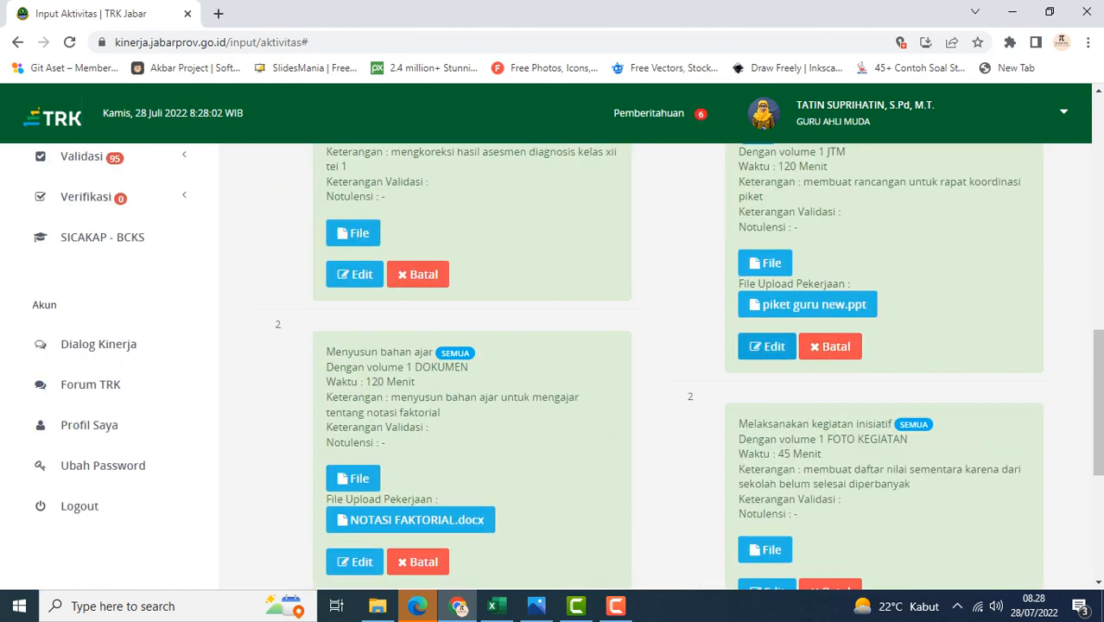
pyautogui.scroll(3, 553, 363)
pyautogui.scroll(-6, 553, 362)
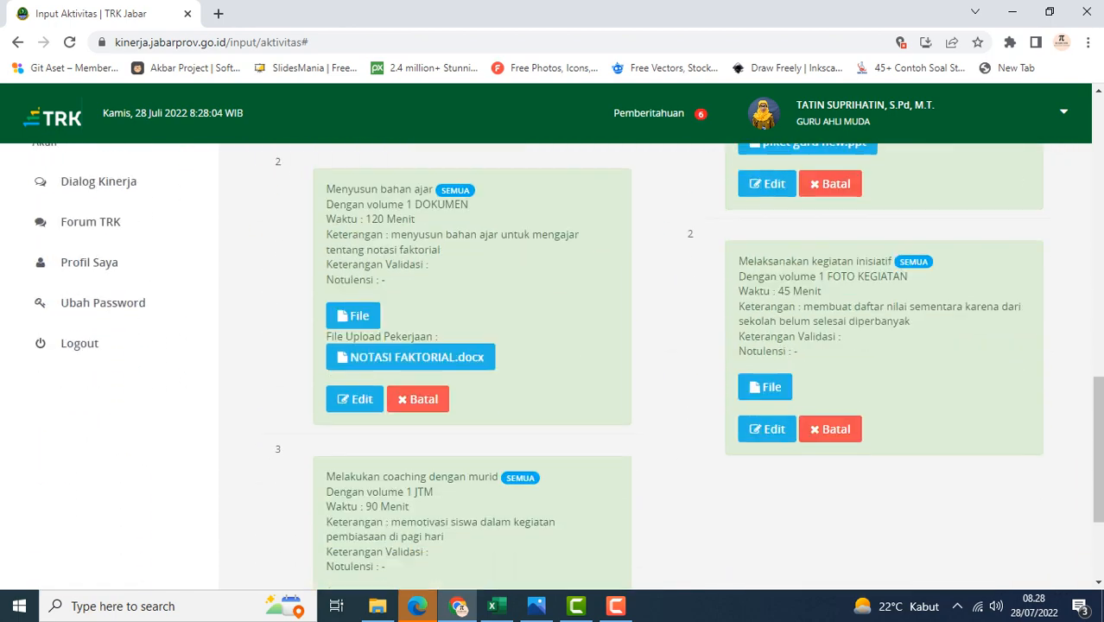
pyautogui.scroll(2, 553, 363)
pyautogui.scroll(4, 553, 363)
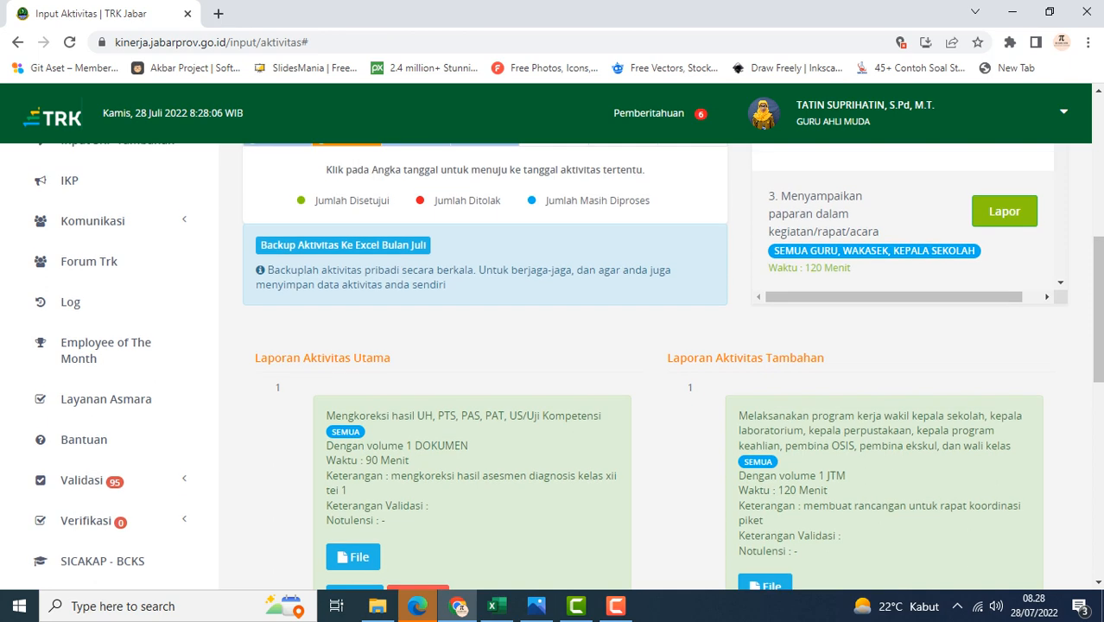
pyautogui.scroll(-2, 553, 363)
pyautogui.scroll(-3, 553, 363)
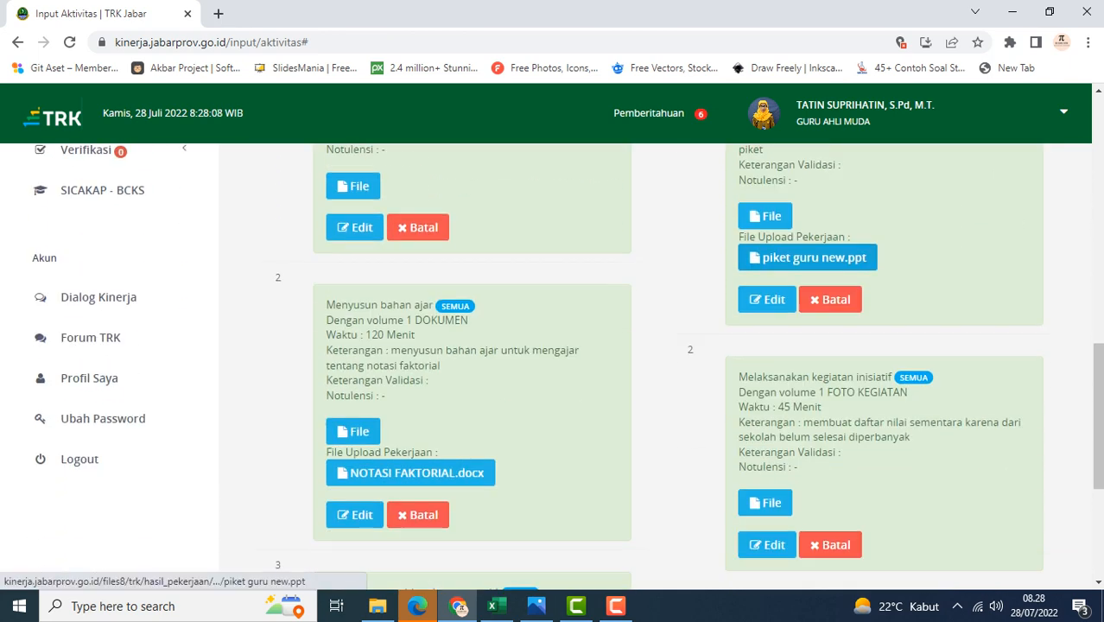
pyautogui.scroll(4, 553, 363)
pyautogui.scroll(6, 553, 363)
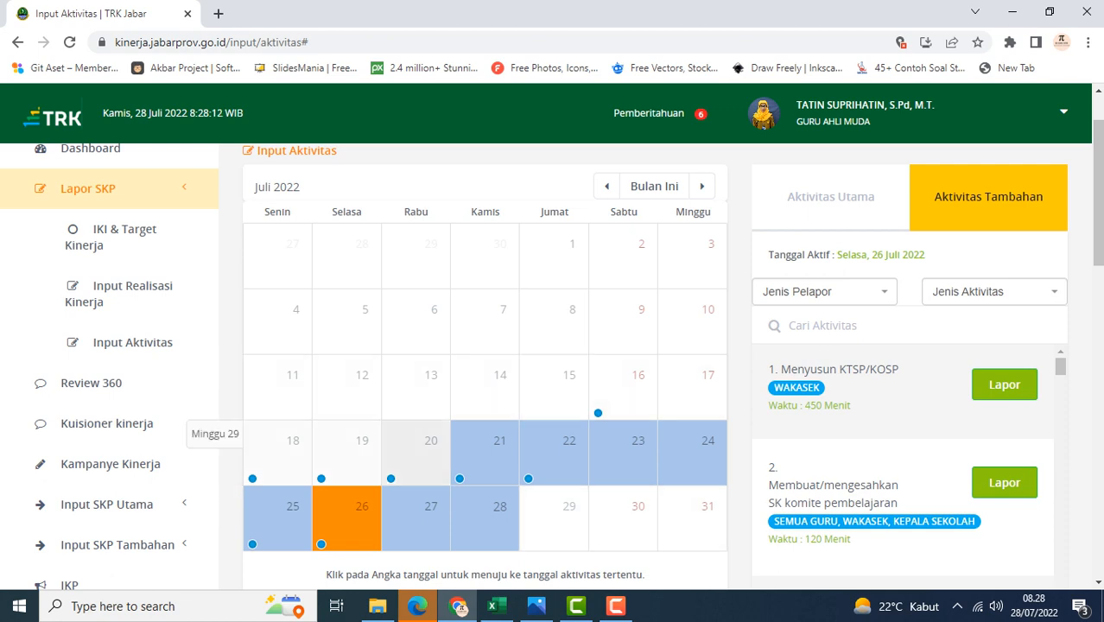
pyautogui.scroll(-5, 553, 363)
pyautogui.scroll(3, 553, 363)
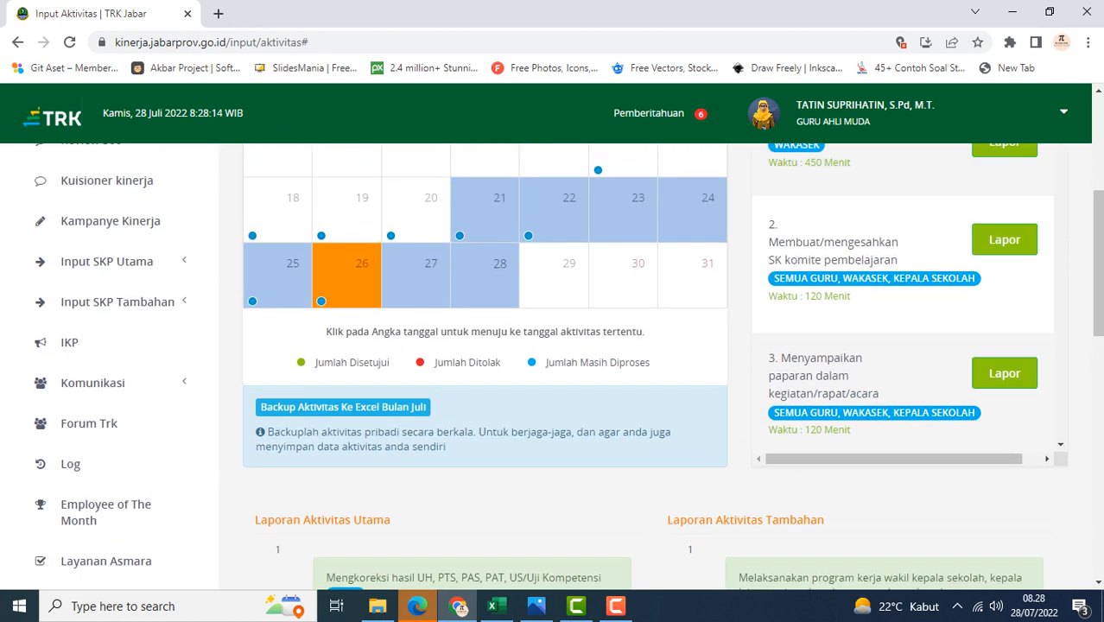
pyautogui.scroll(2, 251, 371)
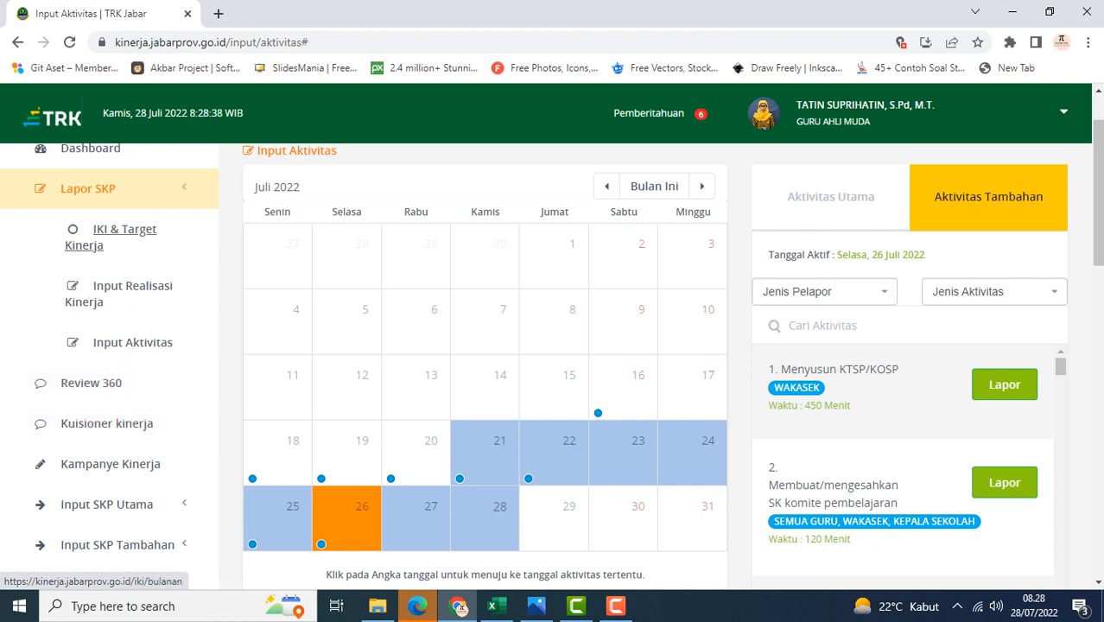
# Open IKI & Target Kinerja and examine the Lapor IKI form for Hasil Pemecahan Masalah Pembelajaran Siswa in Bulan 7
pyautogui.click(125, 230)
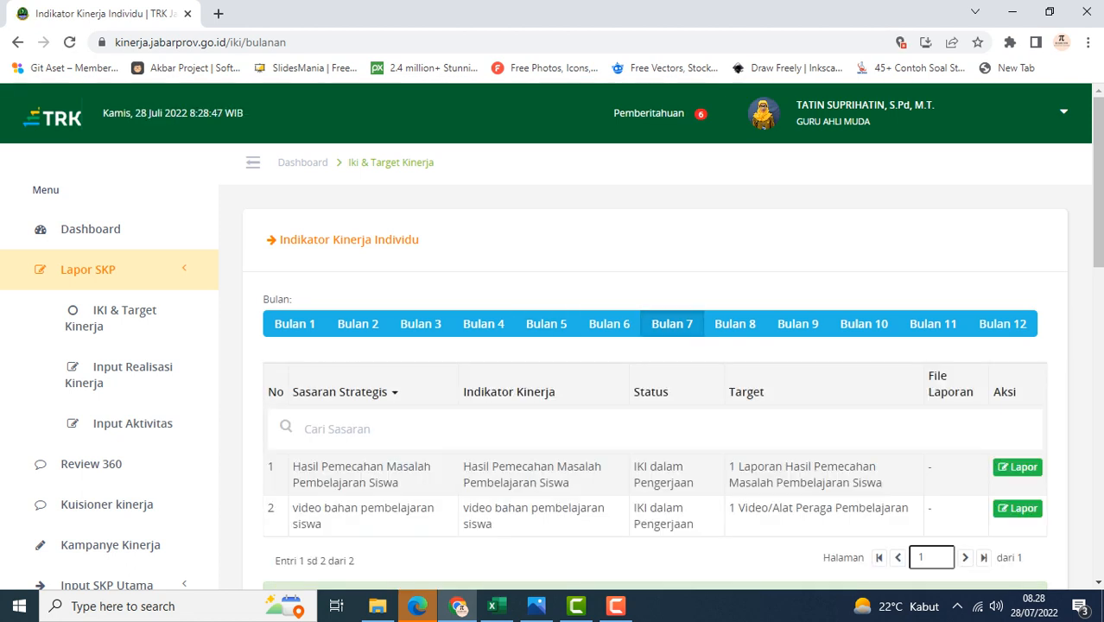
pyautogui.scroll(-3, 553, 346)
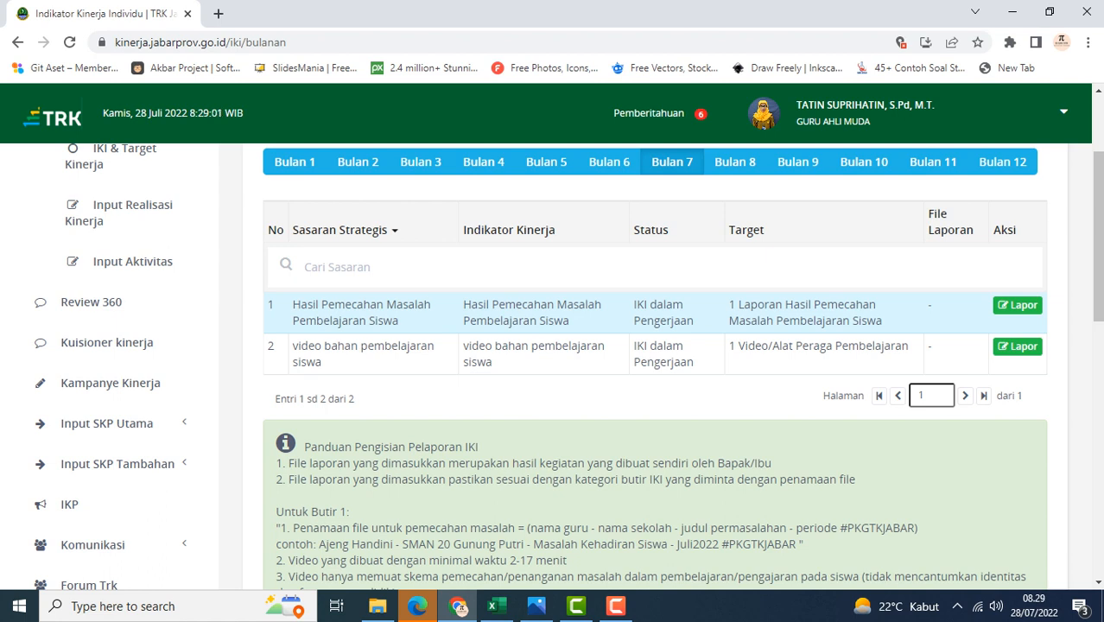
pyautogui.click(1017, 305)
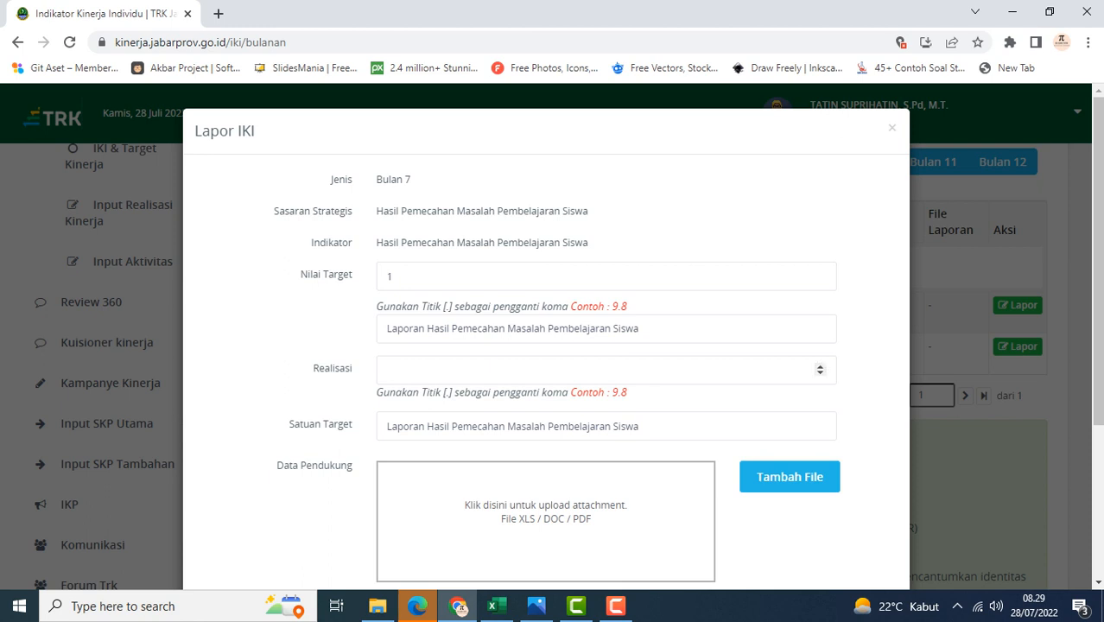
pyautogui.click(388, 370)
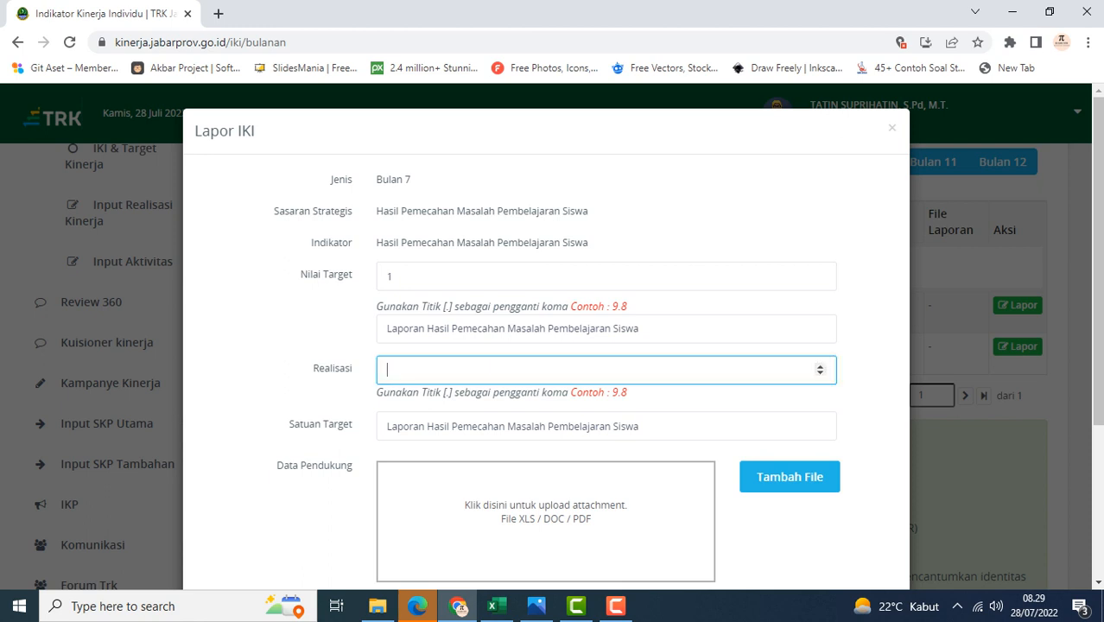
pyautogui.scroll(-1, 546, 345)
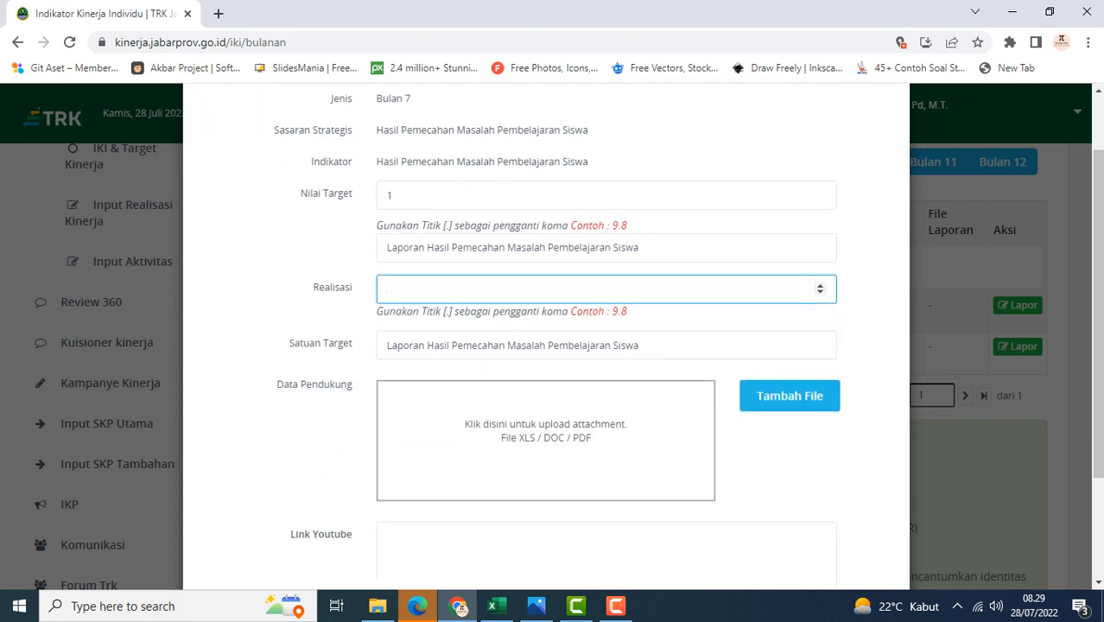
pyautogui.scroll(-2, 546, 346)
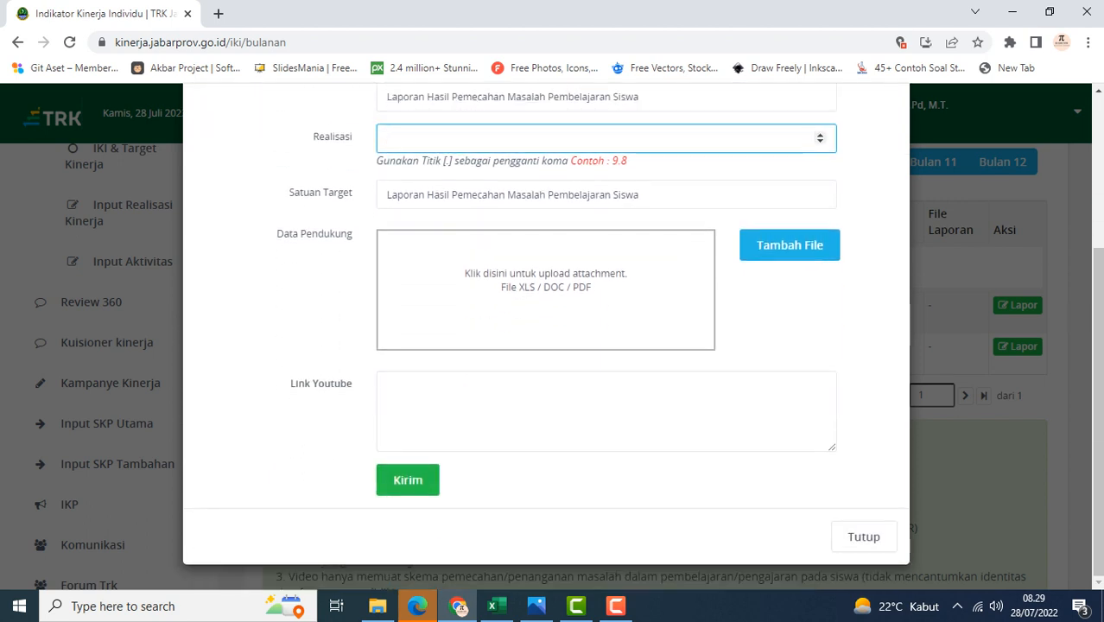
pyautogui.scroll(1, 546, 346)
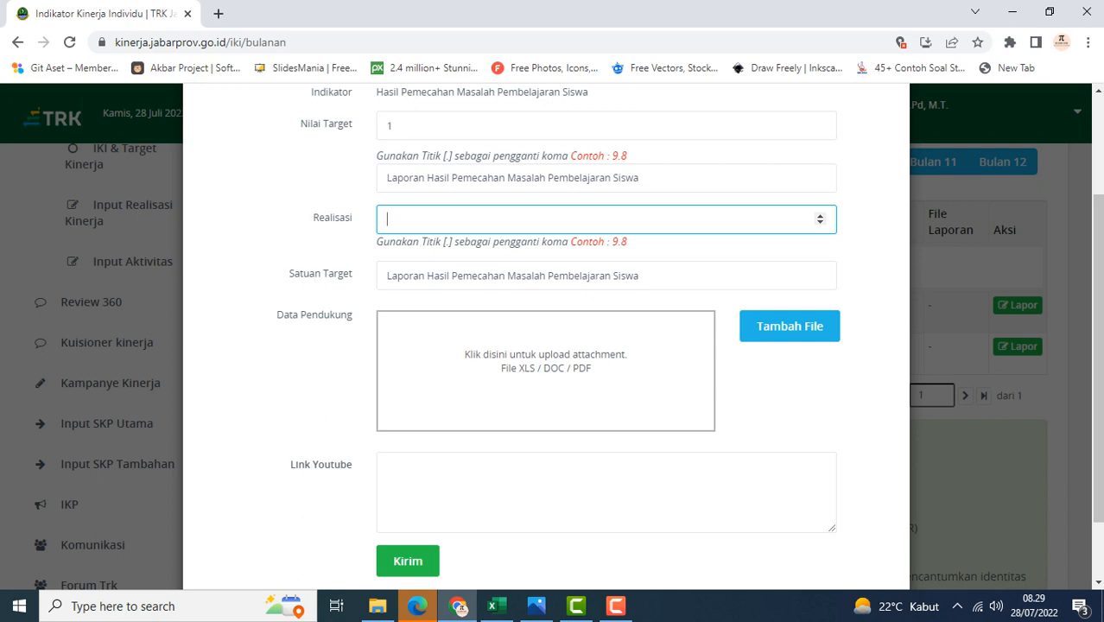
pyautogui.scroll(2, 546, 345)
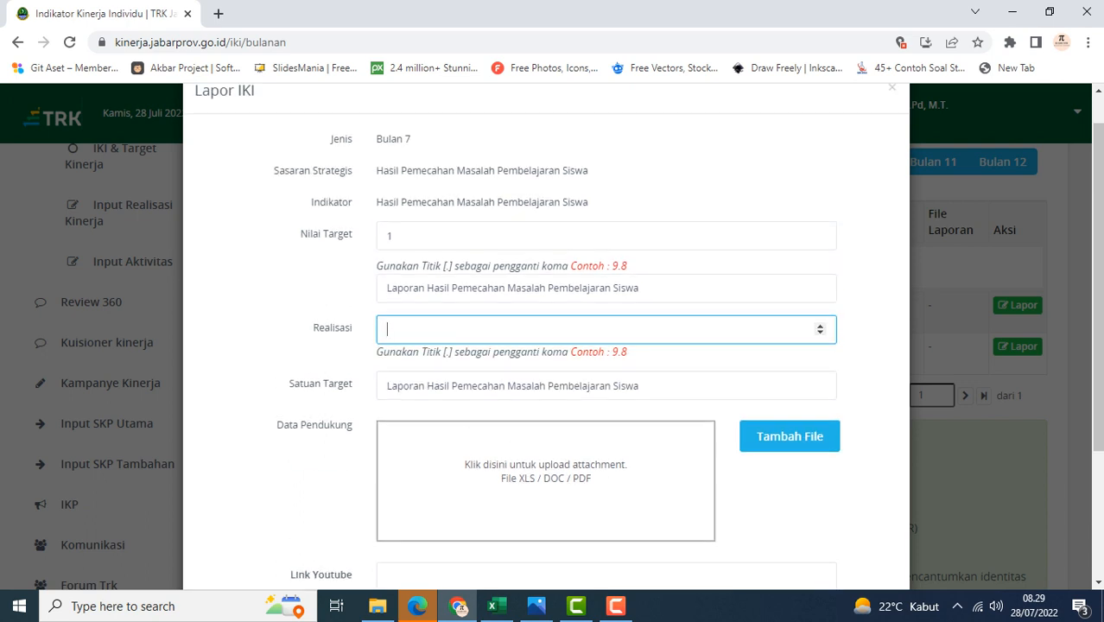
pyautogui.scroll(-2, 605, 277)
pyautogui.scroll(2, 605, 276)
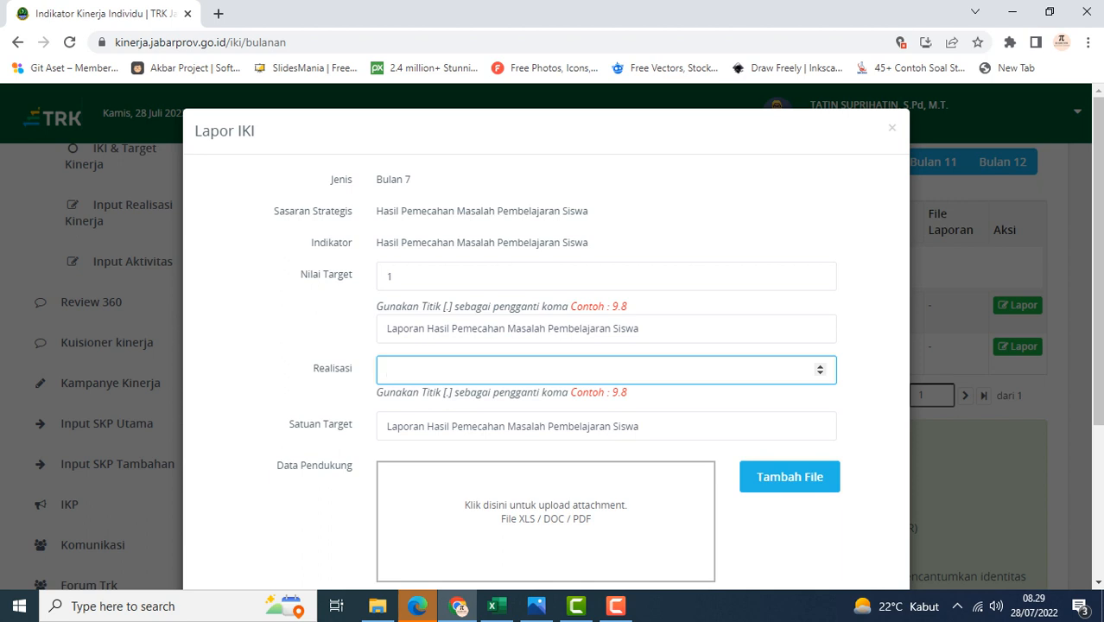
pyautogui.scroll(-1, 546, 345)
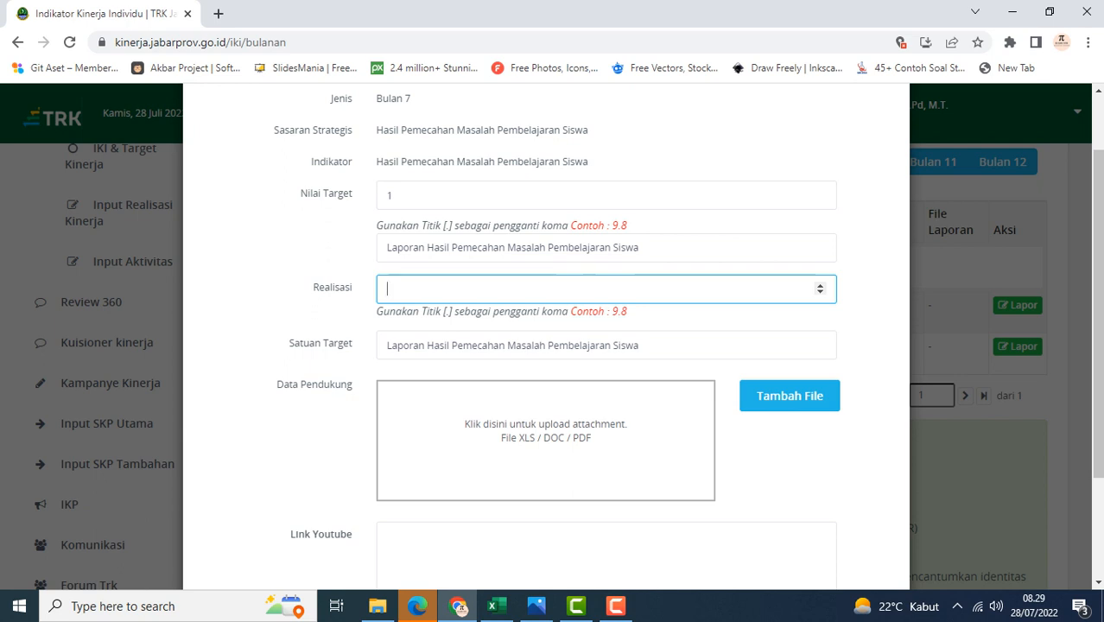
pyautogui.scroll(-1, 546, 345)
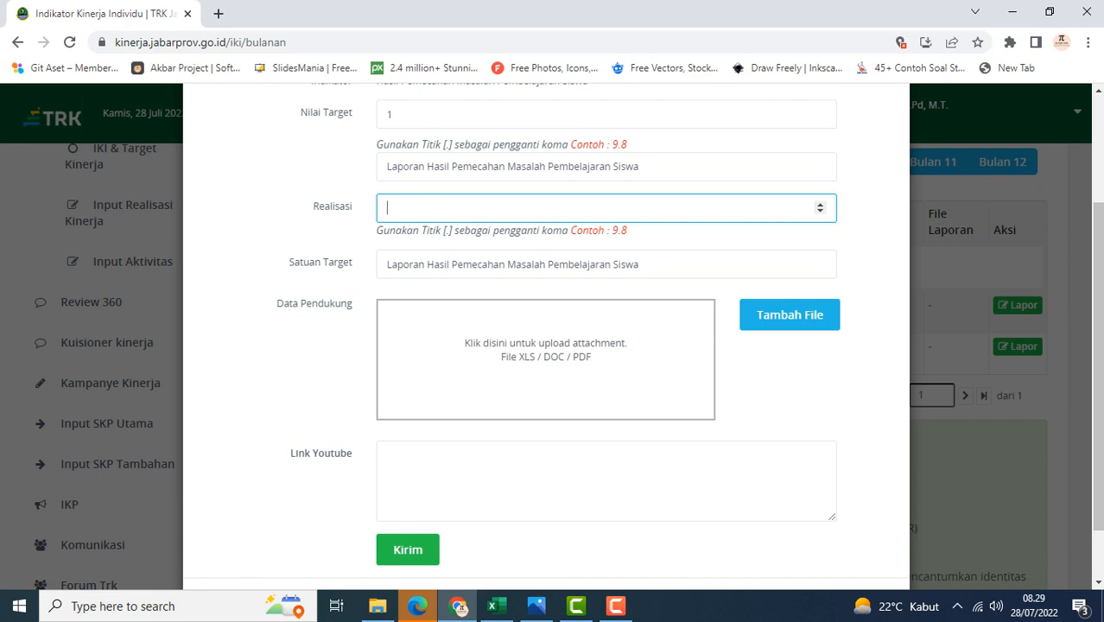
pyautogui.scroll(2, 546, 345)
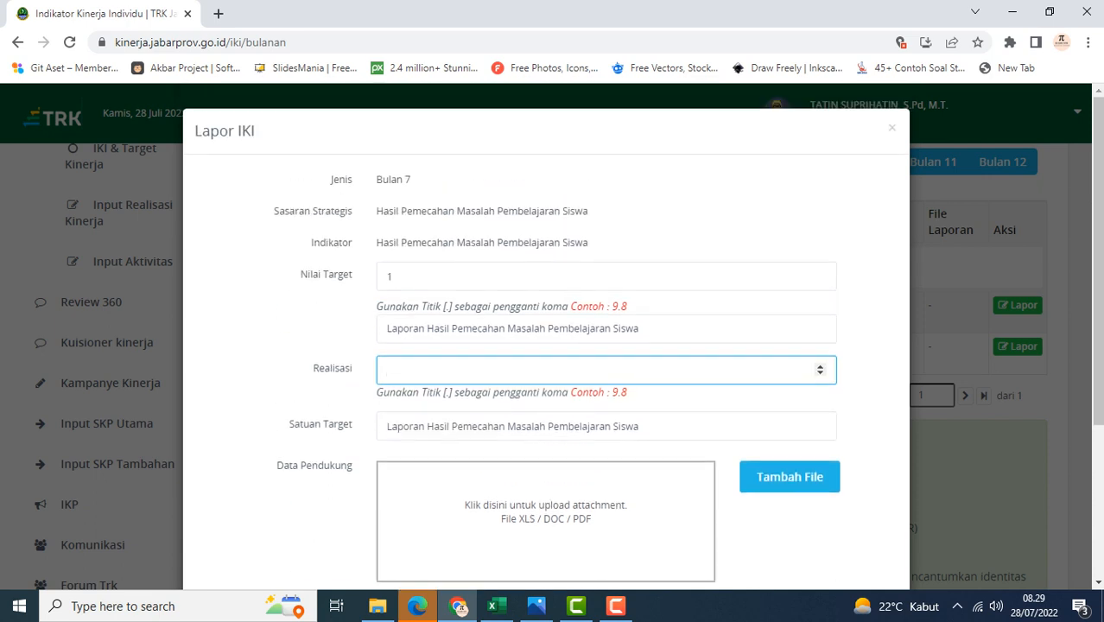
# Close that form and open the Lapor IKI form for the video bahan pembelajaran siswa indicator
pyautogui.click(892, 128)
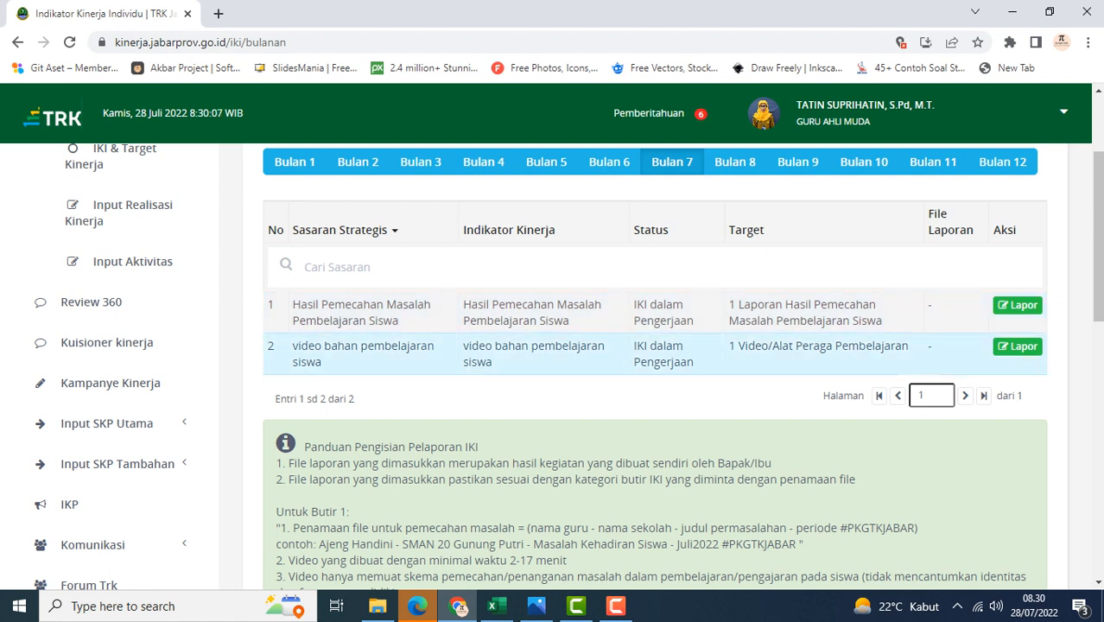
pyautogui.click(1017, 346)
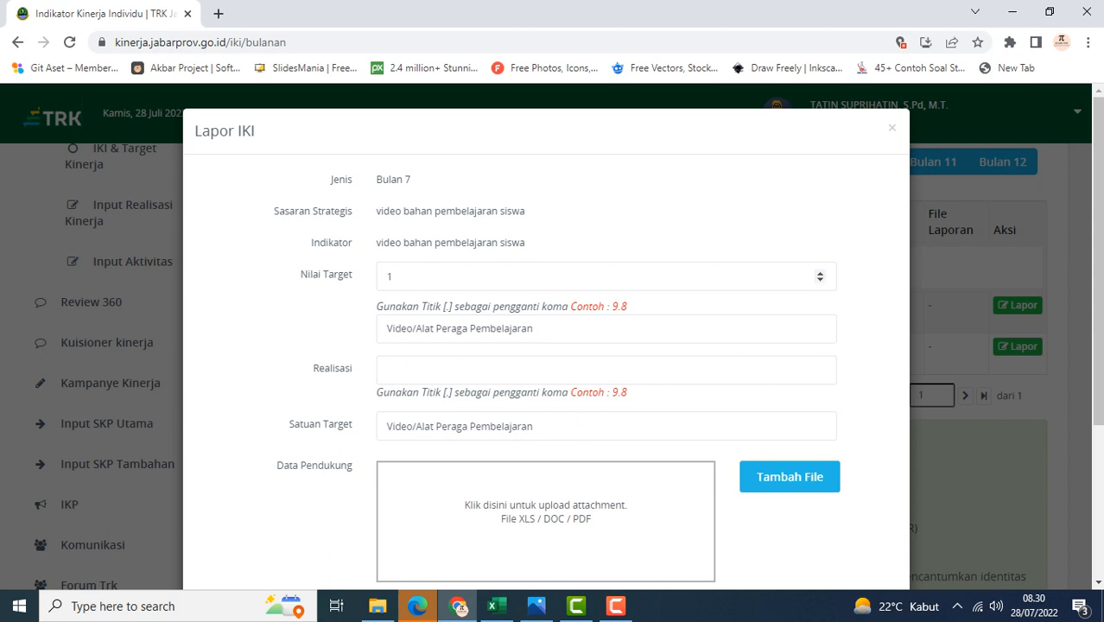
# Open YouTube in a new tab and go to your own channel's Videos list
pyautogui.click(219, 13)
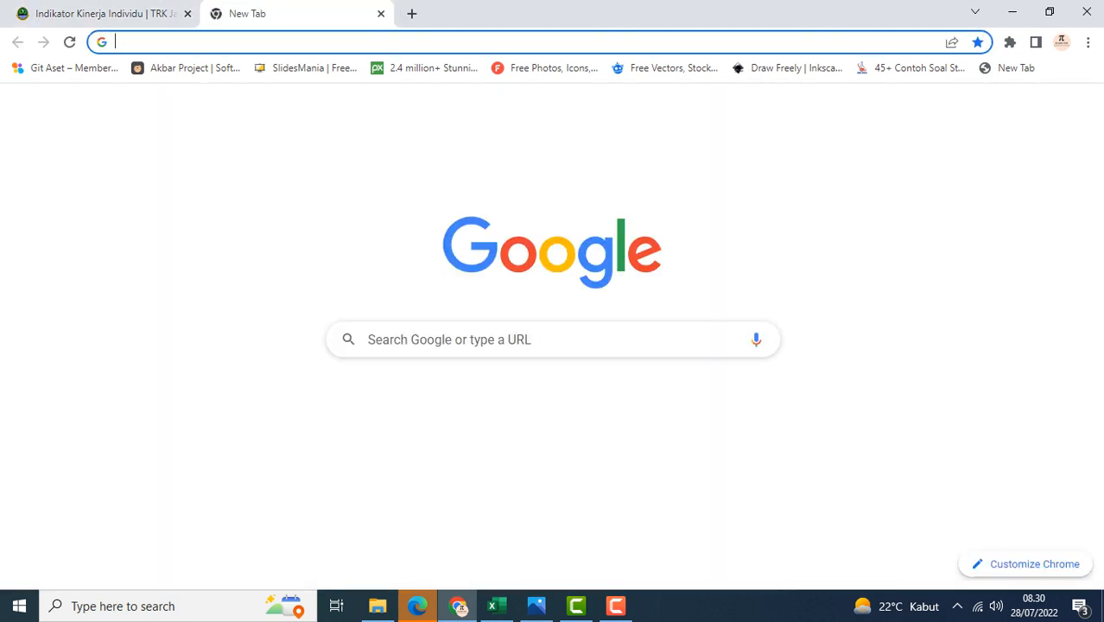
pyautogui.click(552, 410)
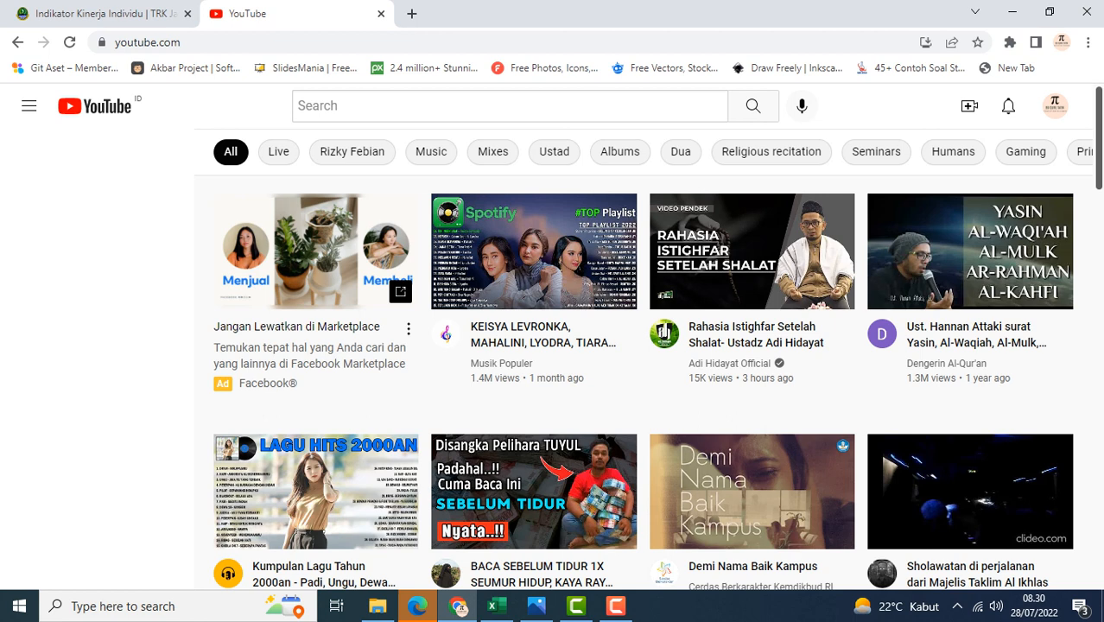
pyautogui.click(1054, 106)
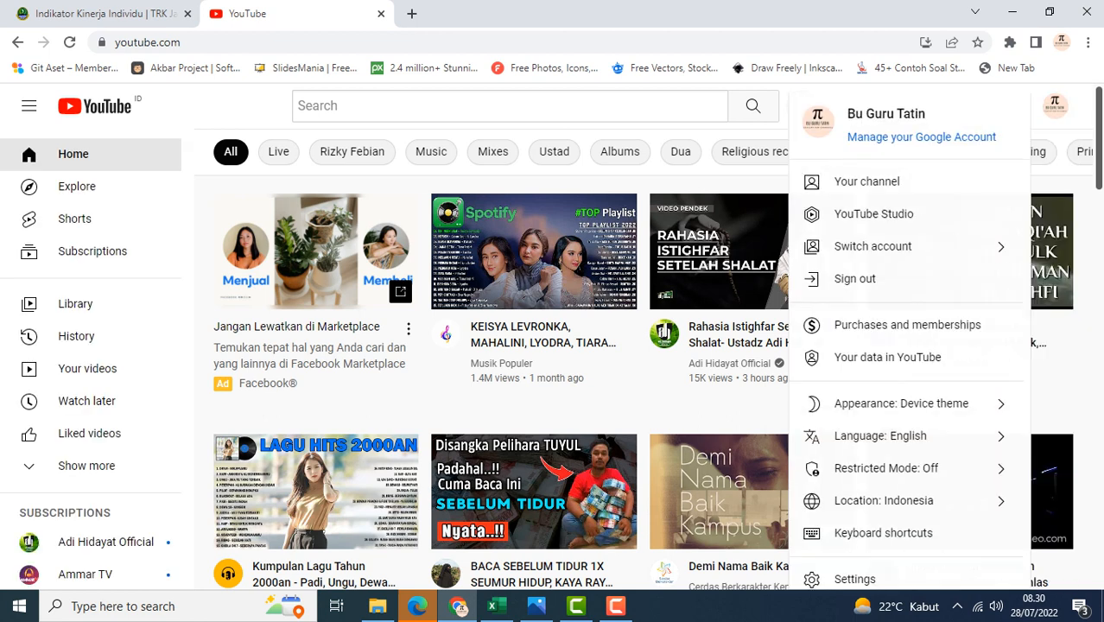
pyautogui.click(867, 182)
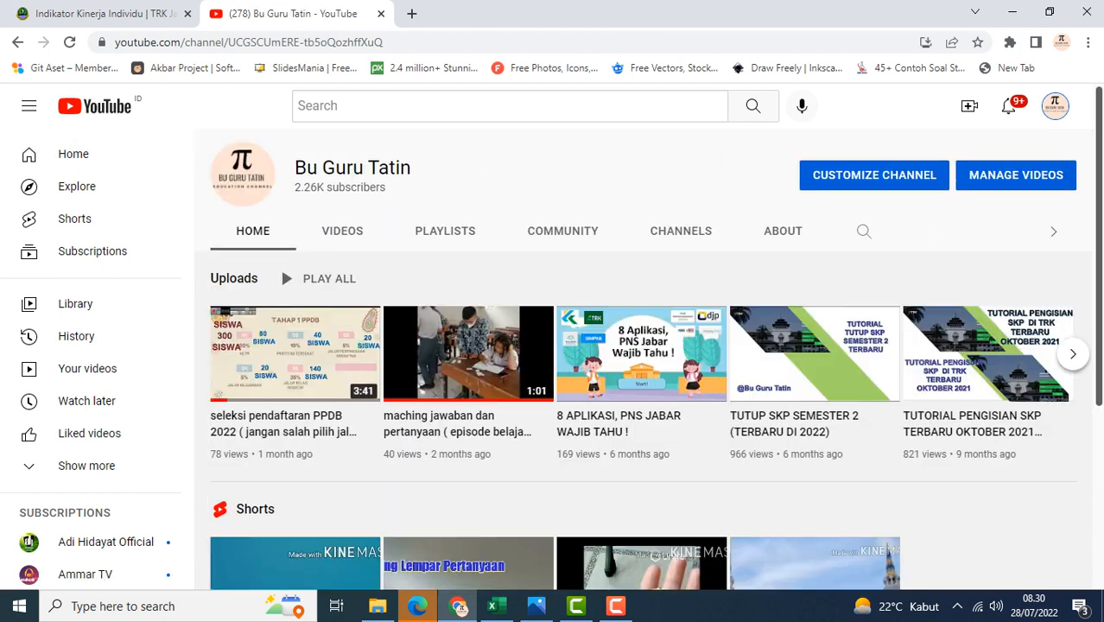
pyautogui.click(342, 232)
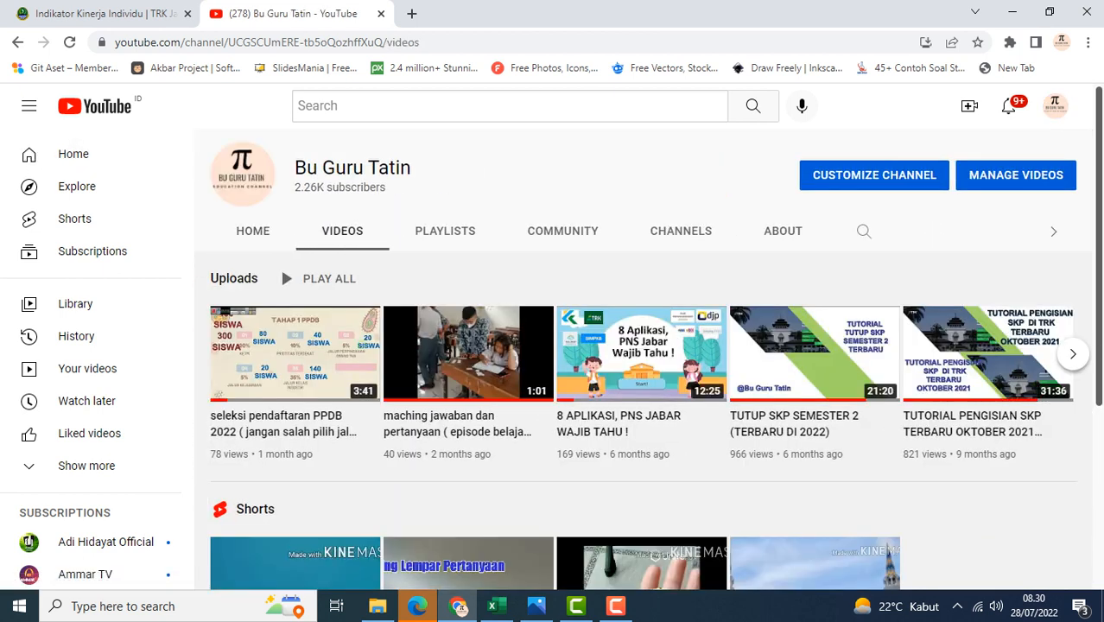
# Scroll through the channel's uploads and open the BAHAS TUNTAS NOTASI FAKTORIAL video
pyautogui.scroll(-2, 553, 415)
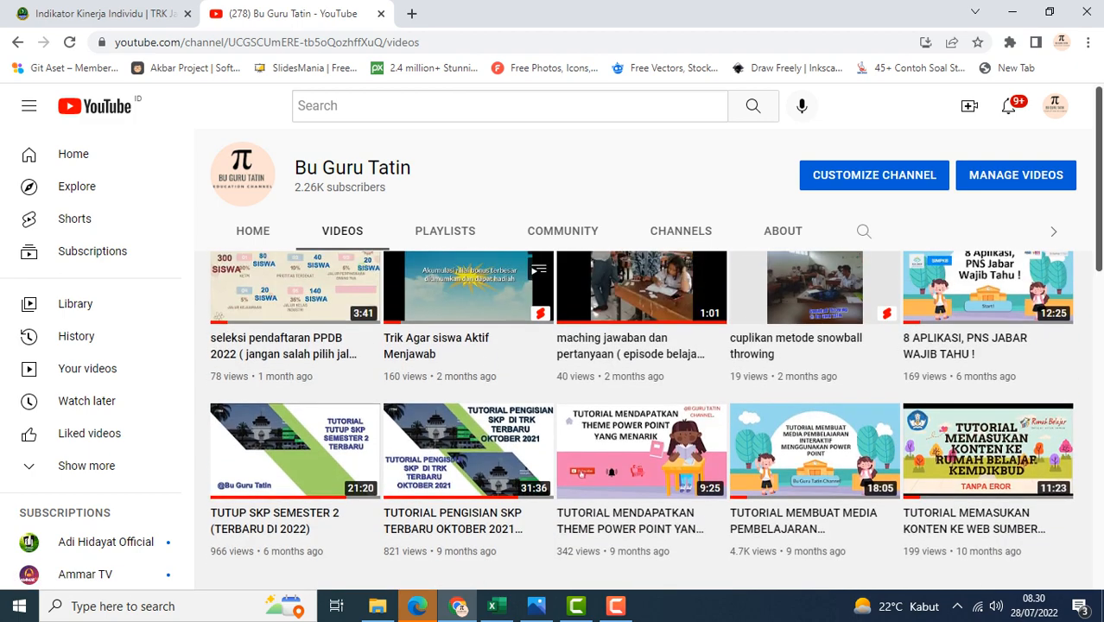
pyautogui.scroll(-3, 542, 413)
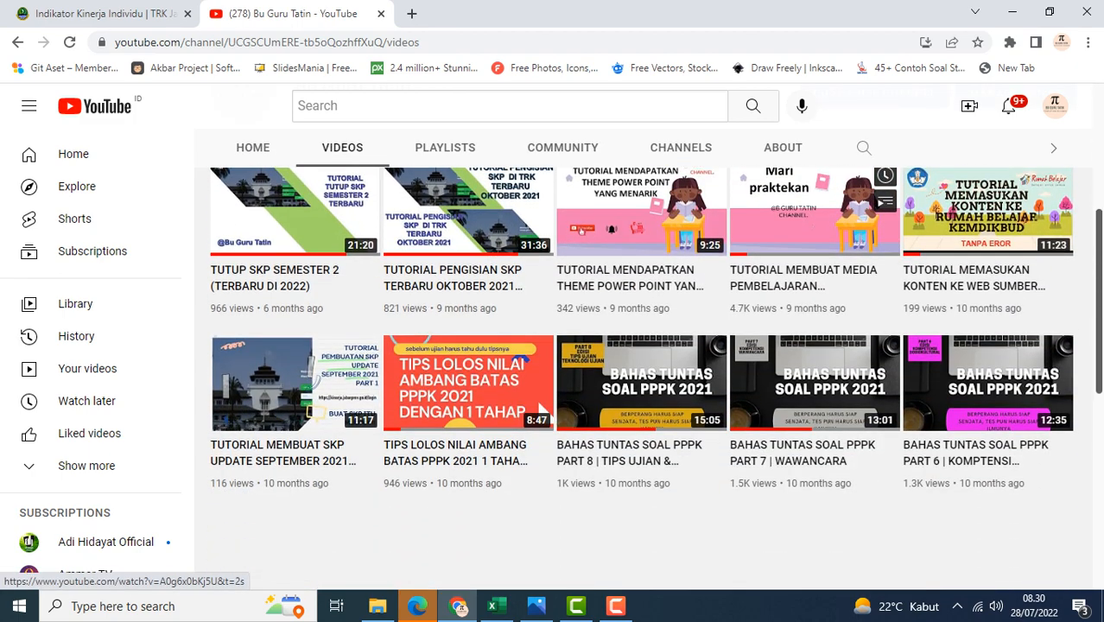
pyautogui.scroll(1, 541, 409)
pyautogui.scroll(-3, 542, 409)
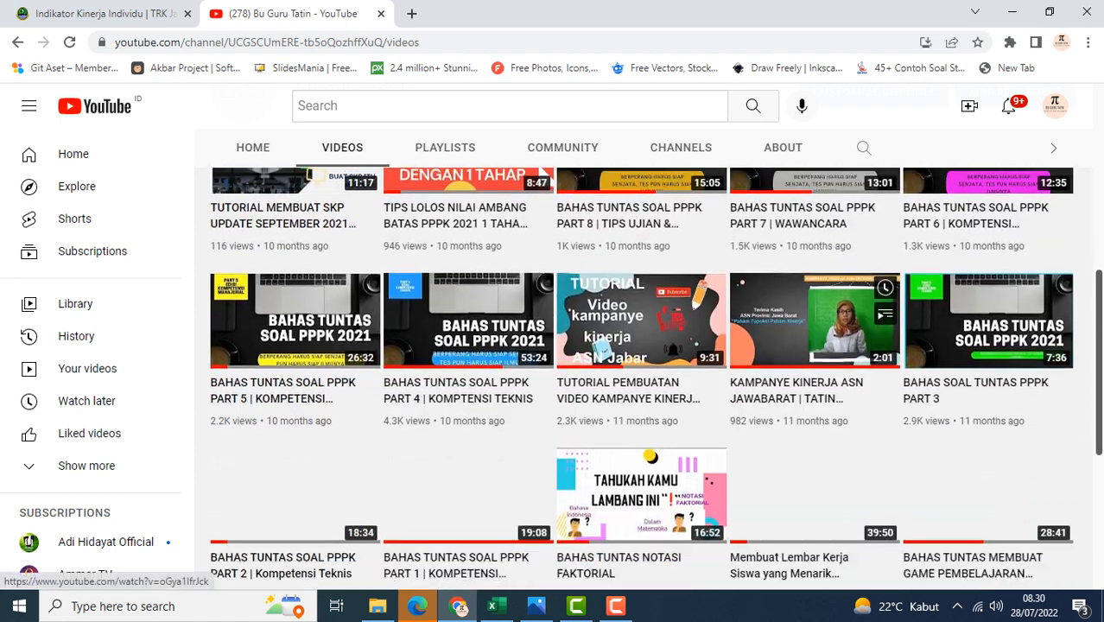
pyautogui.scroll(-3, 808, 443)
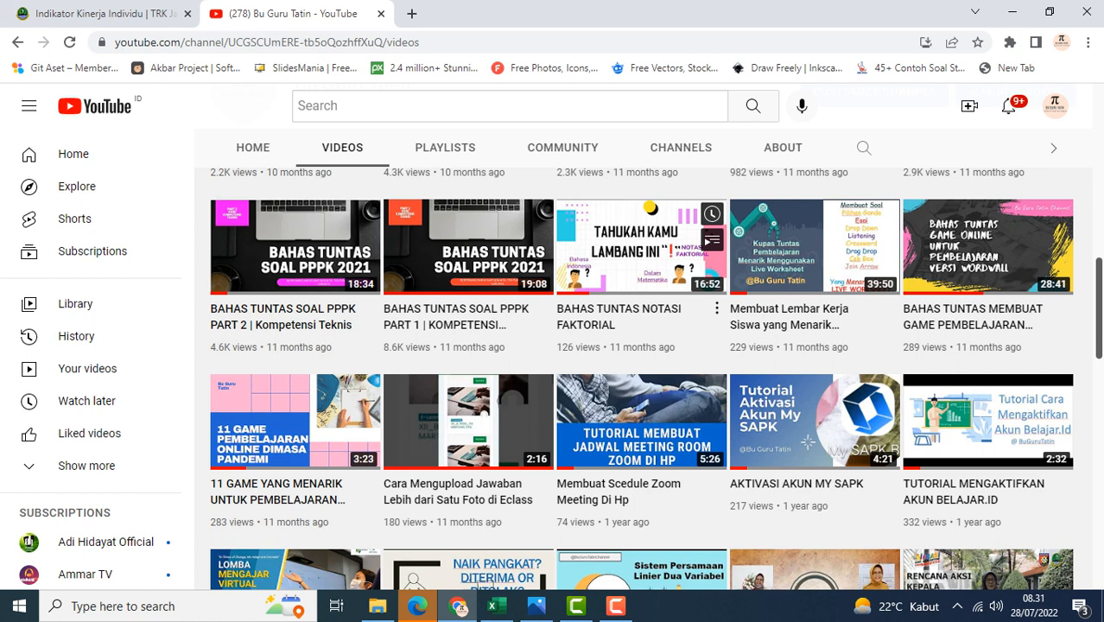
pyautogui.click(716, 308)
pyautogui.click(637, 259)
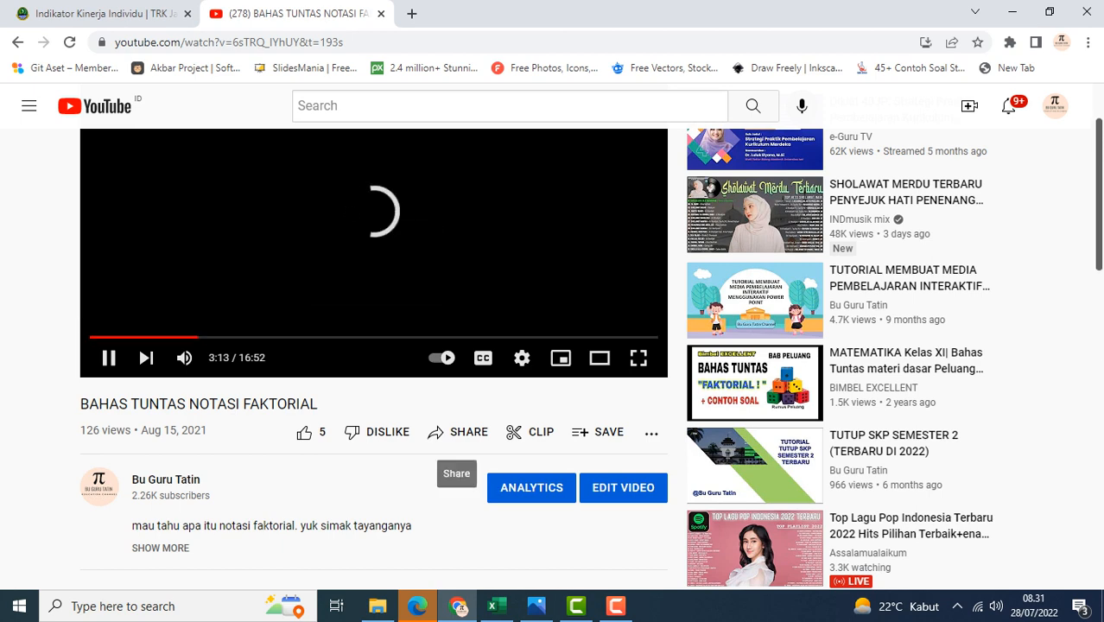
# Copy the video's share link and paste it into the Link Youtube field of the Lapor IKI form
pyautogui.click(458, 432)
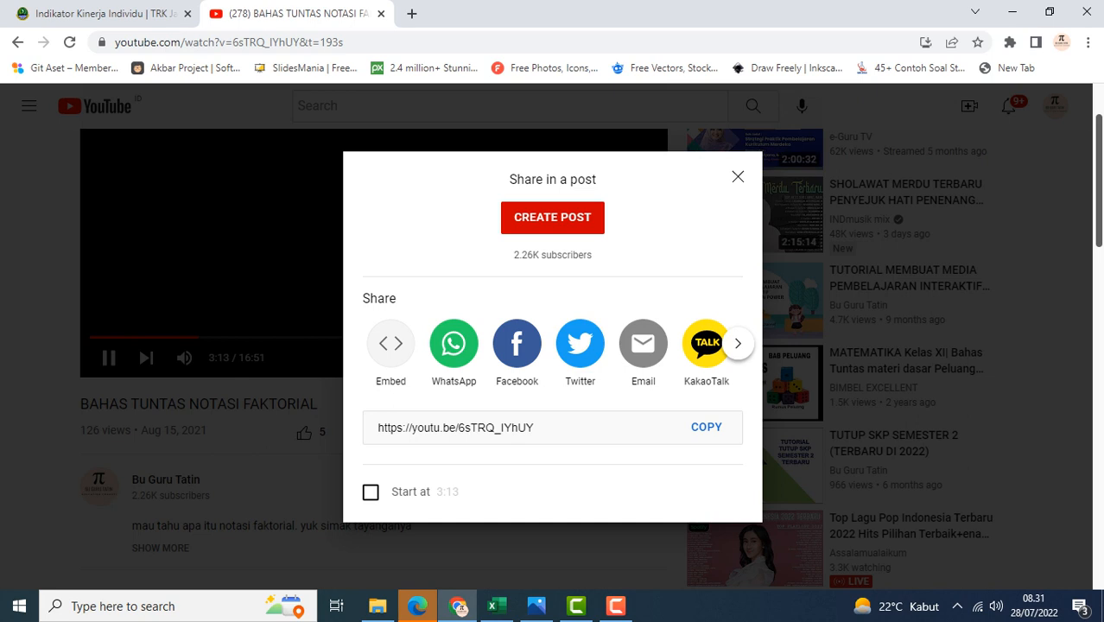
pyautogui.click(706, 427)
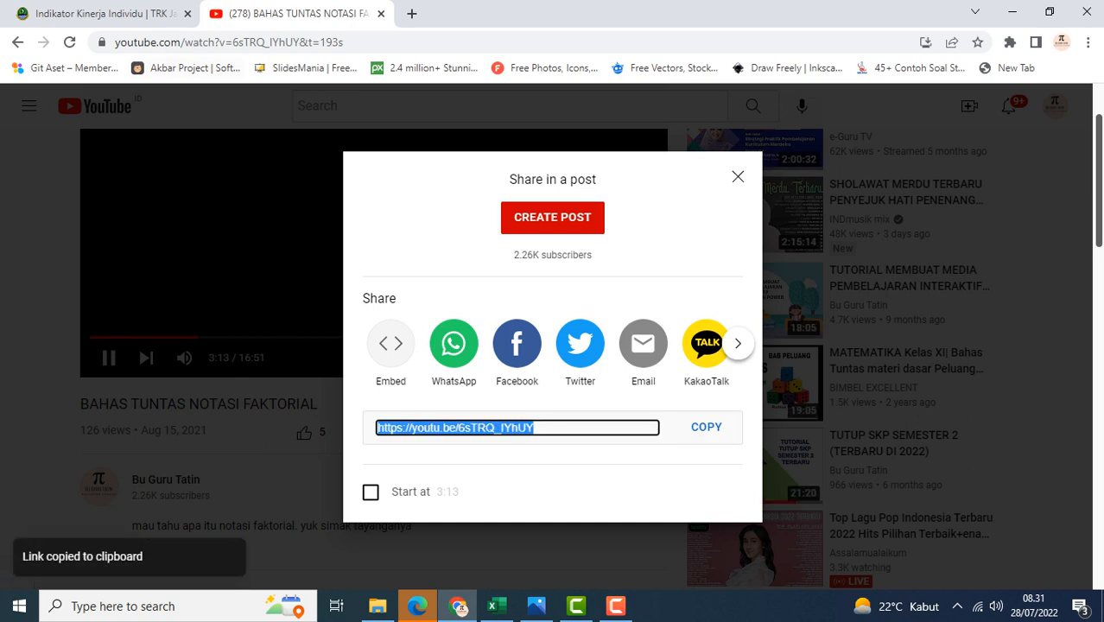
pyautogui.click(106, 14)
pyautogui.scroll(-3, 546, 346)
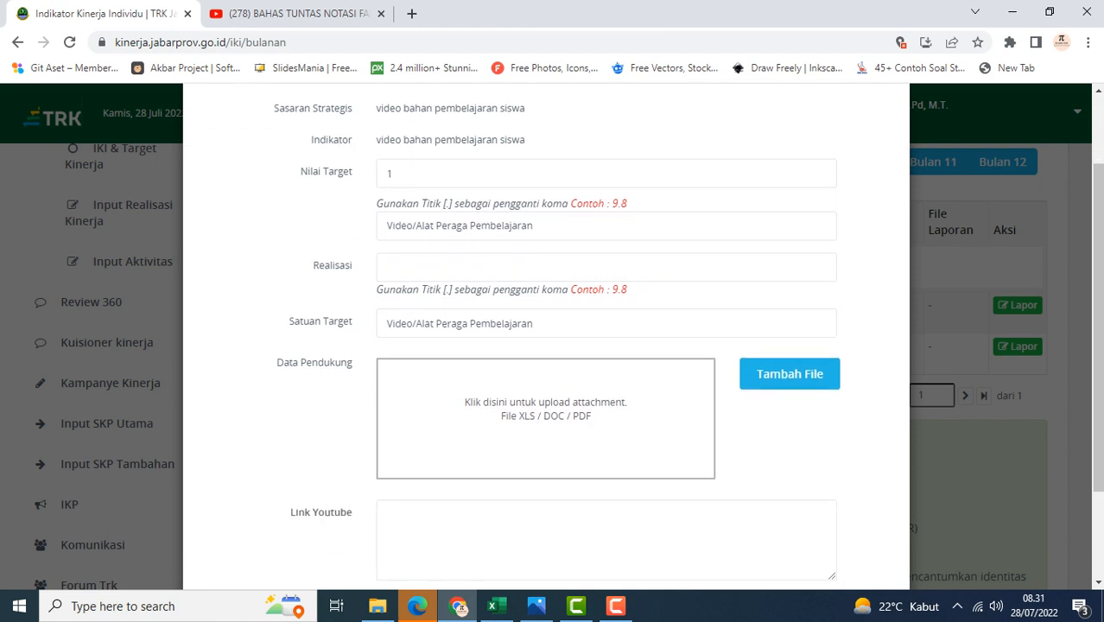
pyautogui.click(553, 410)
pyautogui.hotkey('ctrl', 'v')
# Append ' tentang notasi faktorial' to the target description so it reads 'Video/Alat Peraga Pembelajaran tentang notasi faktorial'
pyautogui.scroll(2, 546, 345)
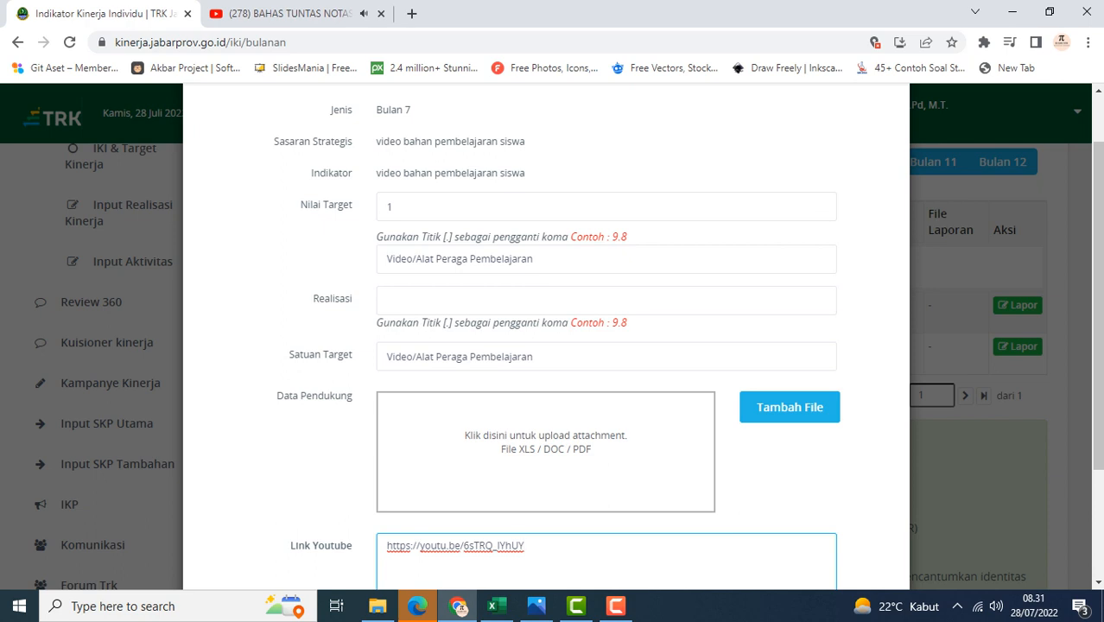
pyautogui.click(544, 259)
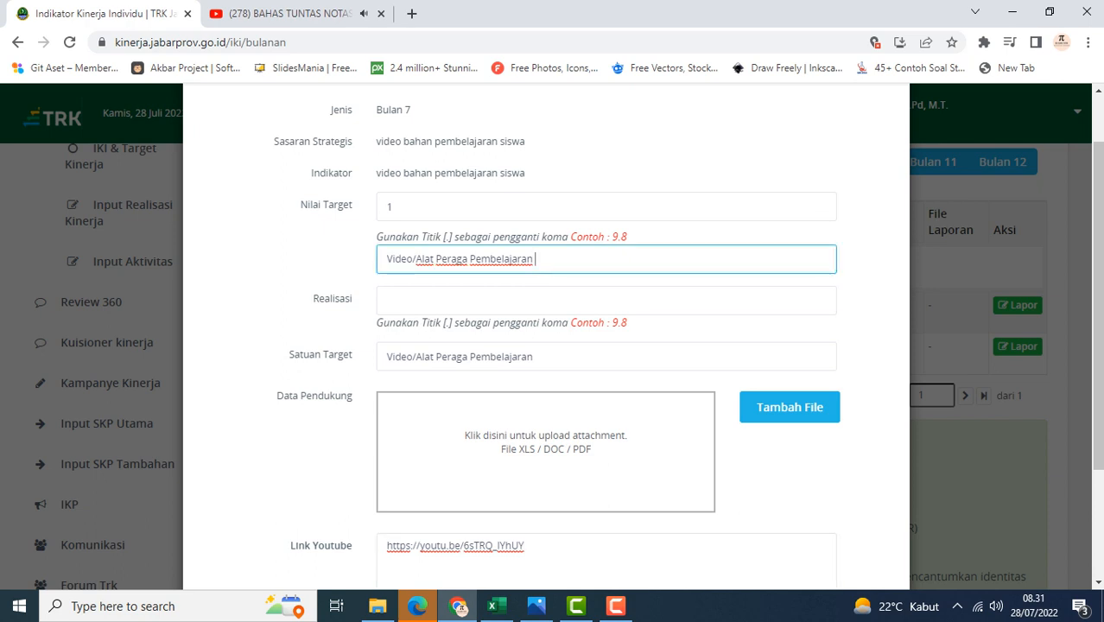
pyautogui.write('tentang notasi fa')
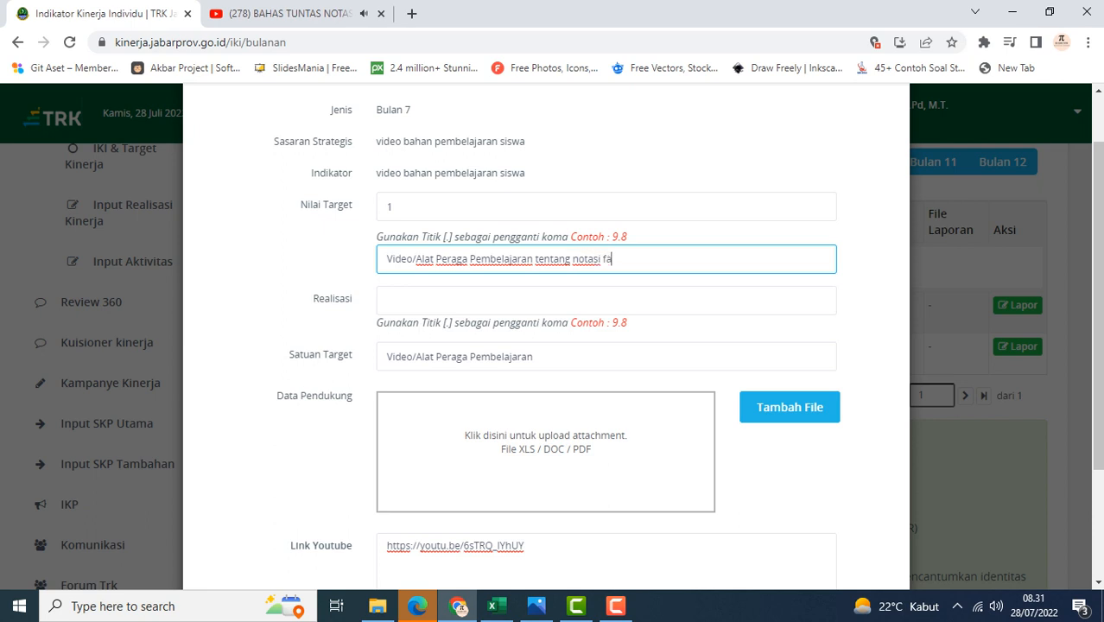
pyautogui.write('ktorial')
# Set Realisasi to 1 and append ' tentang notasi faktorial' to the Satuan Target text
pyautogui.click(518, 300)
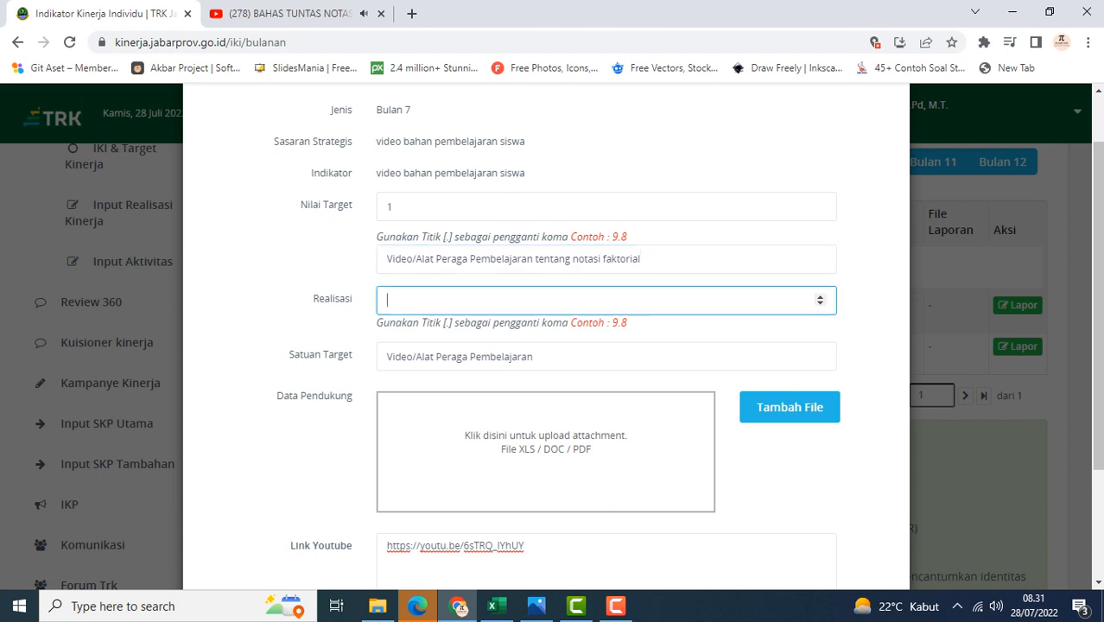
pyautogui.write('1')
pyautogui.click(546, 357)
pyautogui.write('t')
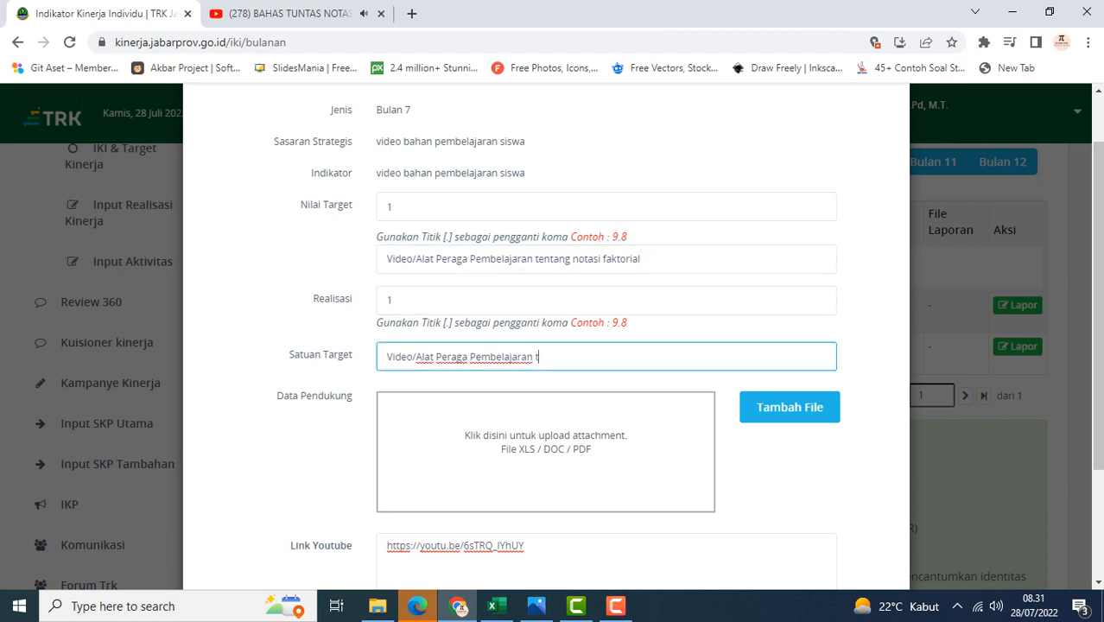
pyautogui.write('entang notasi faktorial')
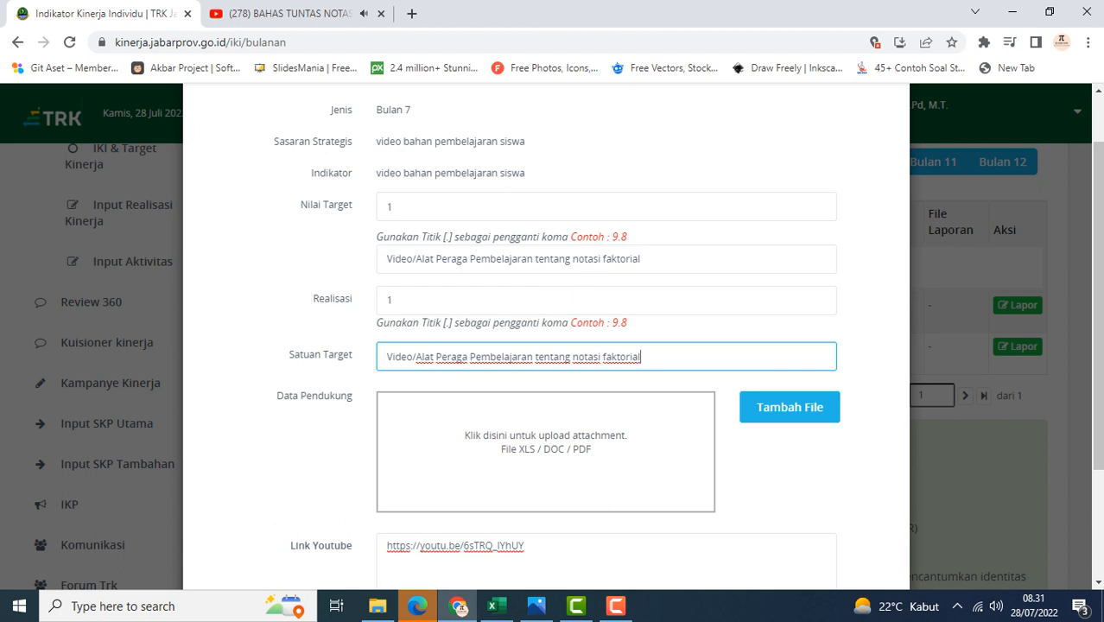
# Open the supporting-file upload dialog and browse the drives for the attachment, ending on HDD (E:)
pyautogui.click(790, 407)
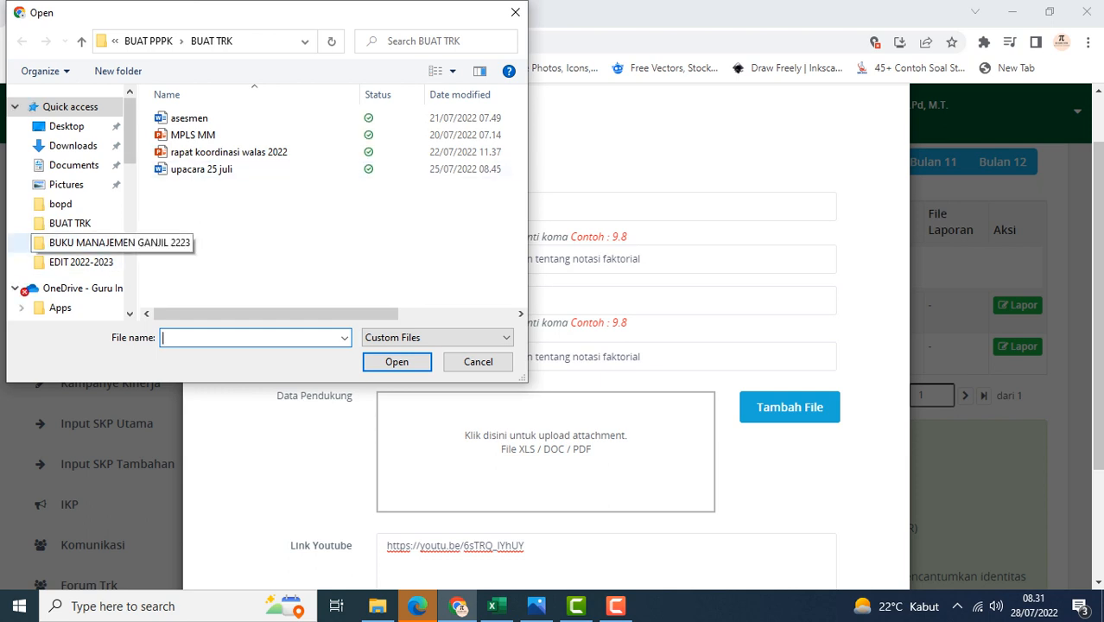
pyautogui.scroll(-5, 69, 199)
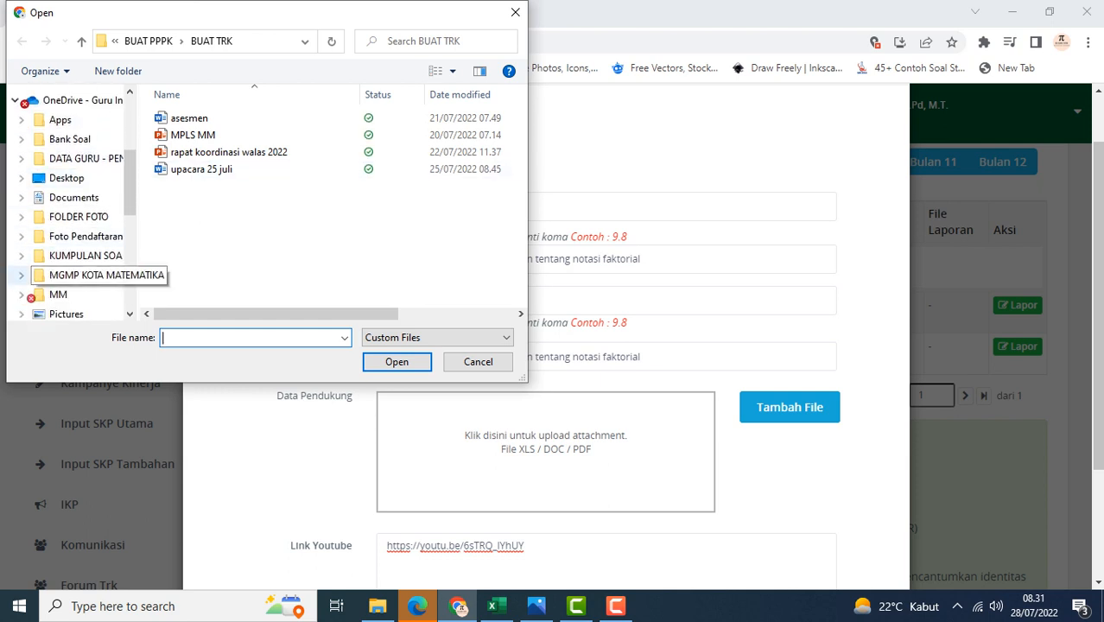
pyautogui.scroll(-2, 87, 270)
pyautogui.scroll(-1, 78, 266)
pyautogui.scroll(2, 77, 266)
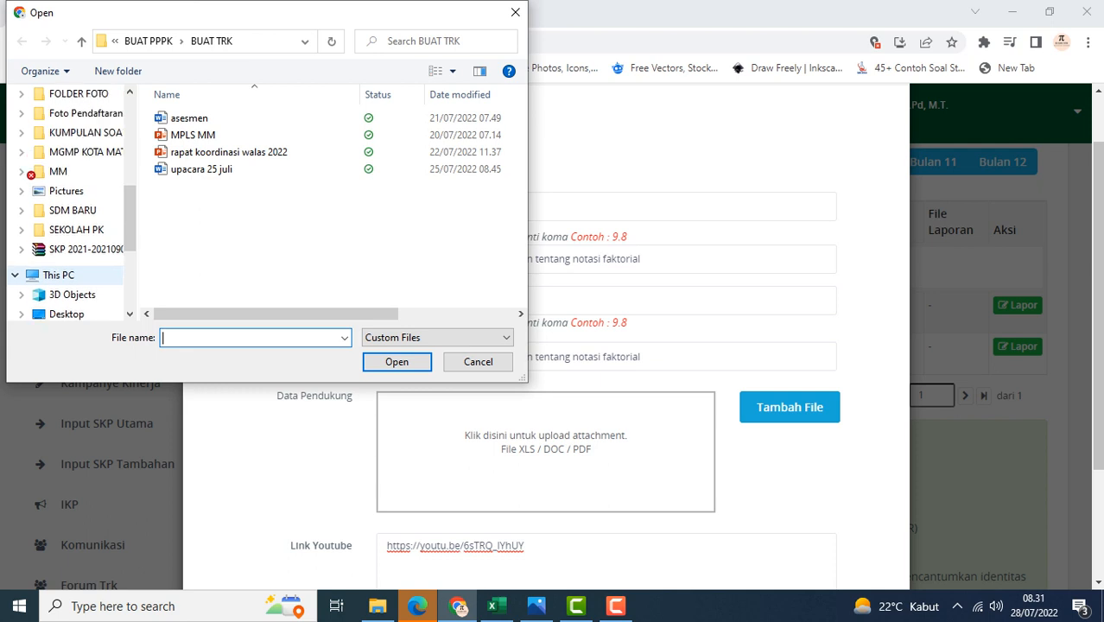
pyautogui.scroll(-1, 78, 263)
pyautogui.scroll(-1, 69, 252)
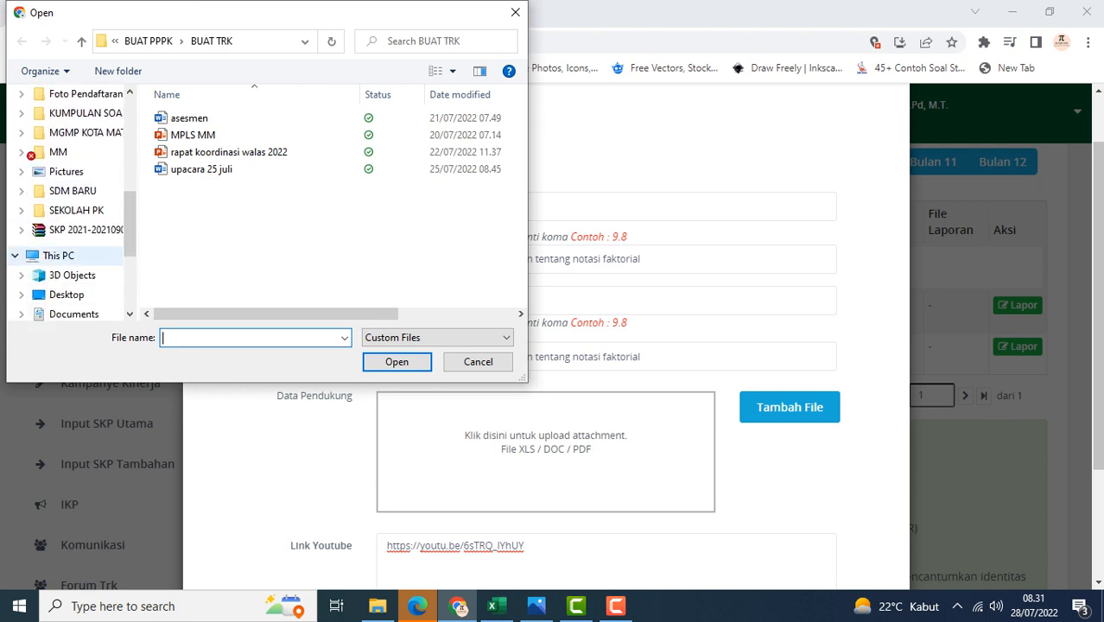
pyautogui.click(69, 255)
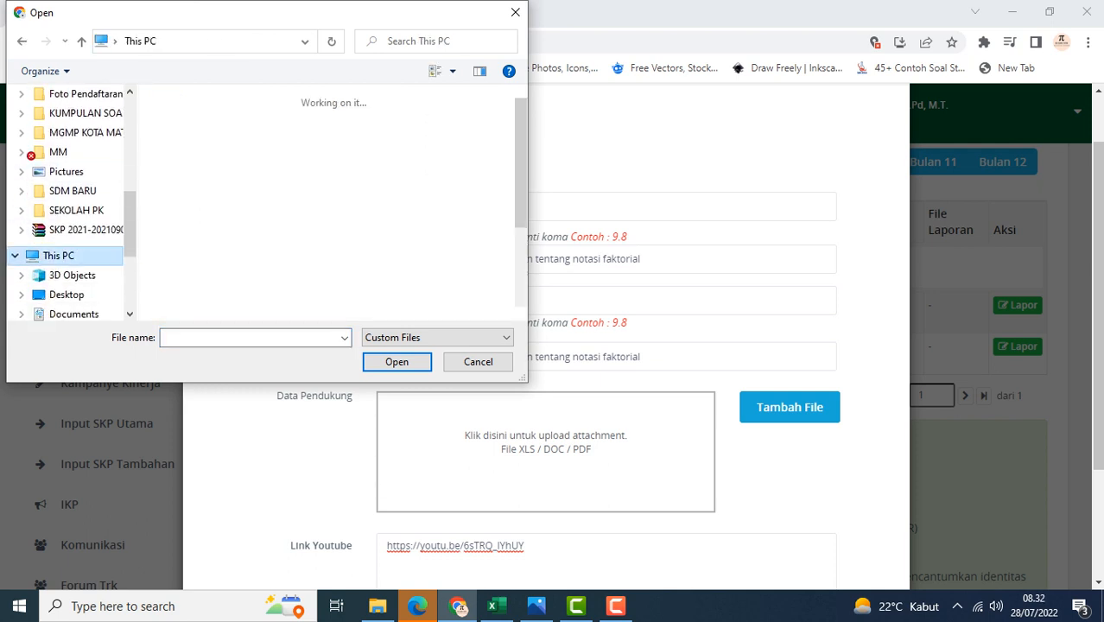
pyautogui.scroll(-5, 260, 246)
pyautogui.scroll(-3, 69, 259)
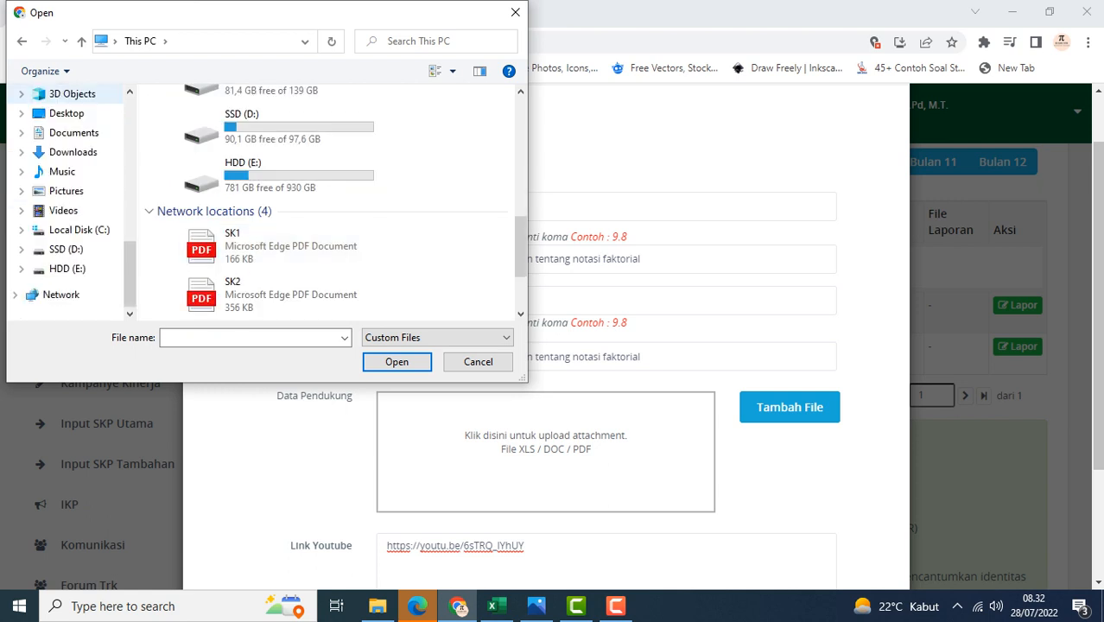
pyautogui.click(66, 249)
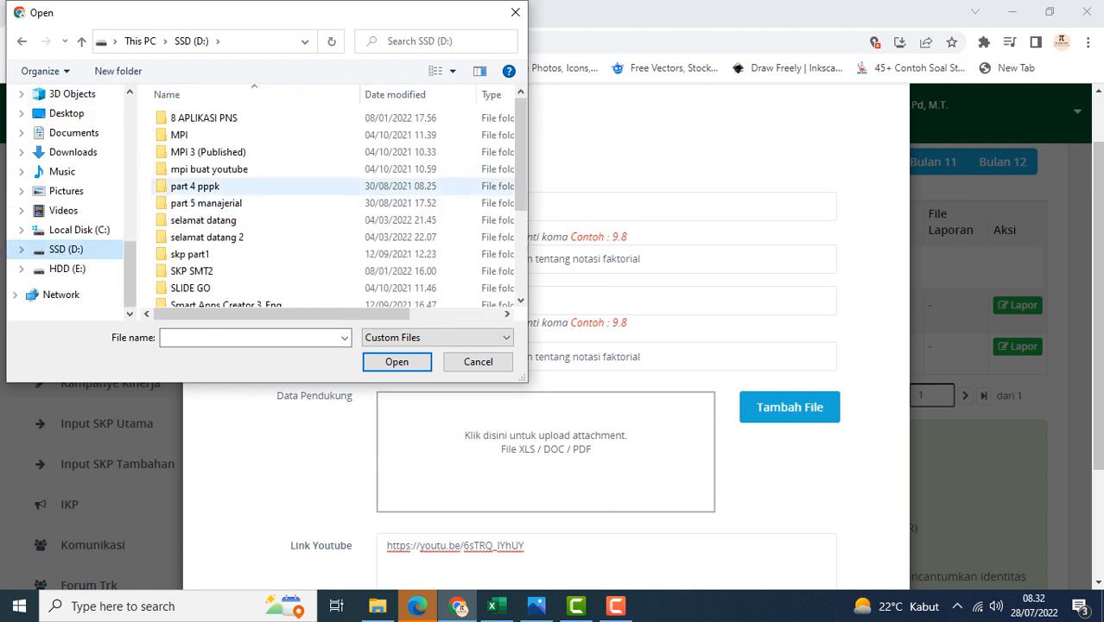
pyautogui.scroll(-2, 216, 251)
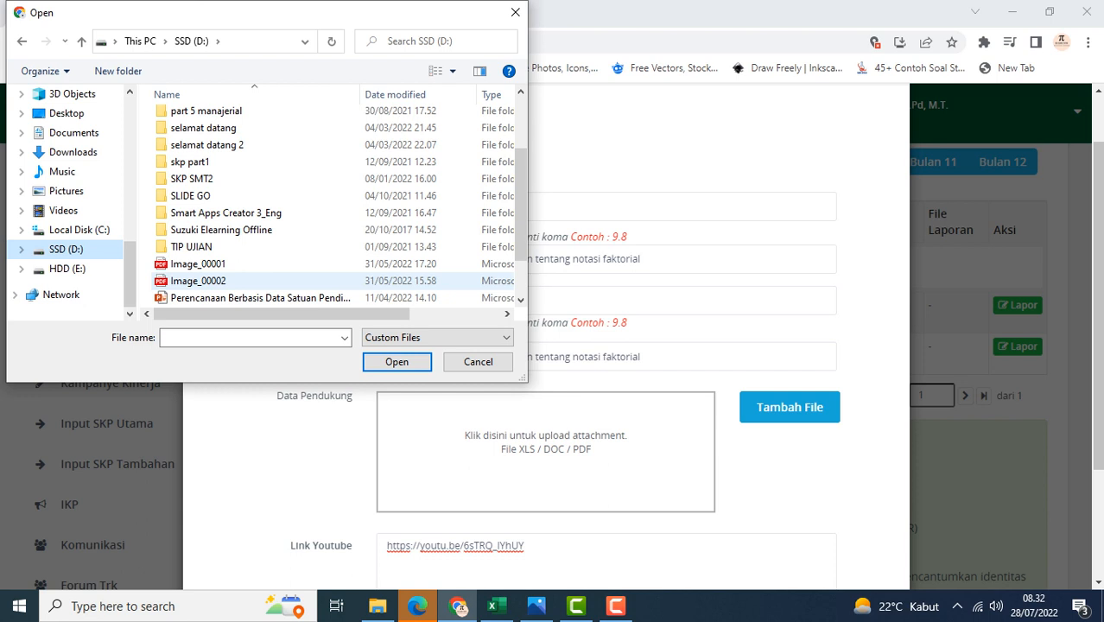
pyautogui.scroll(1, 216, 250)
pyautogui.scroll(1, 216, 250)
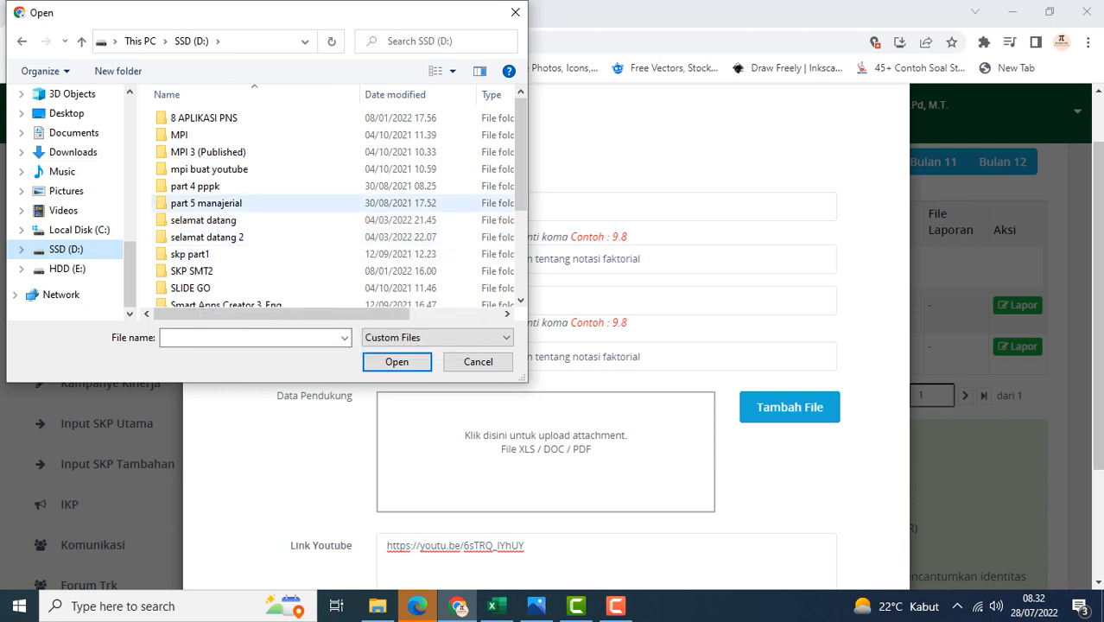
pyautogui.scroll(-3, 199, 212)
pyautogui.scroll(3, 199, 209)
pyautogui.click(67, 269)
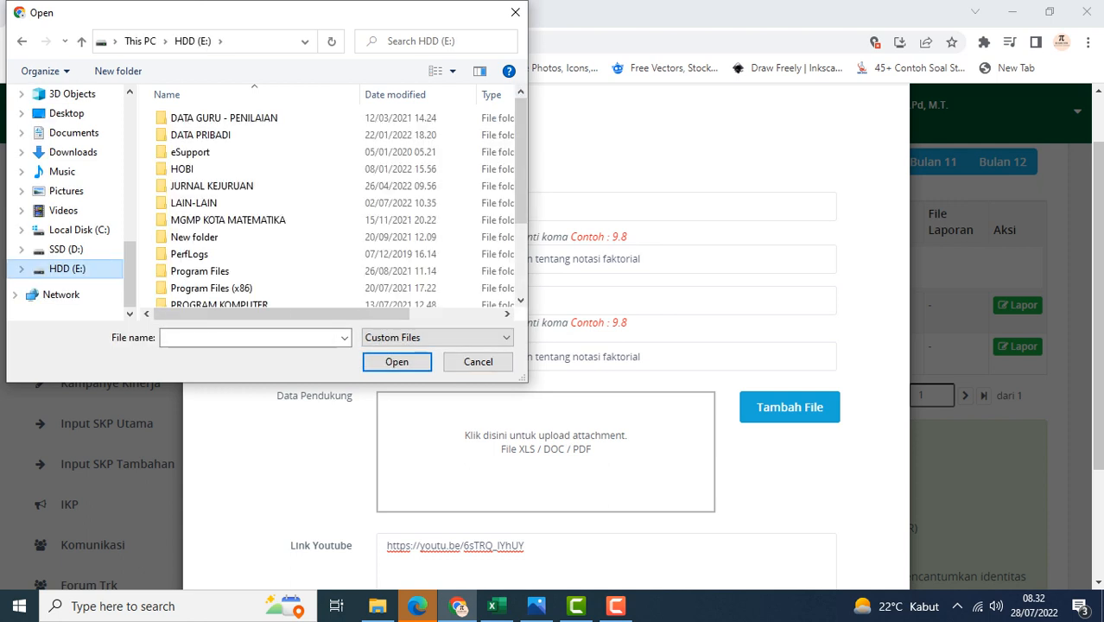
# Attach the ATURAN PERKALIAN presentation from HOBI > PPT buat video > peluang dan kombinasi as the supporting file
pyautogui.doubleClick(183, 169)
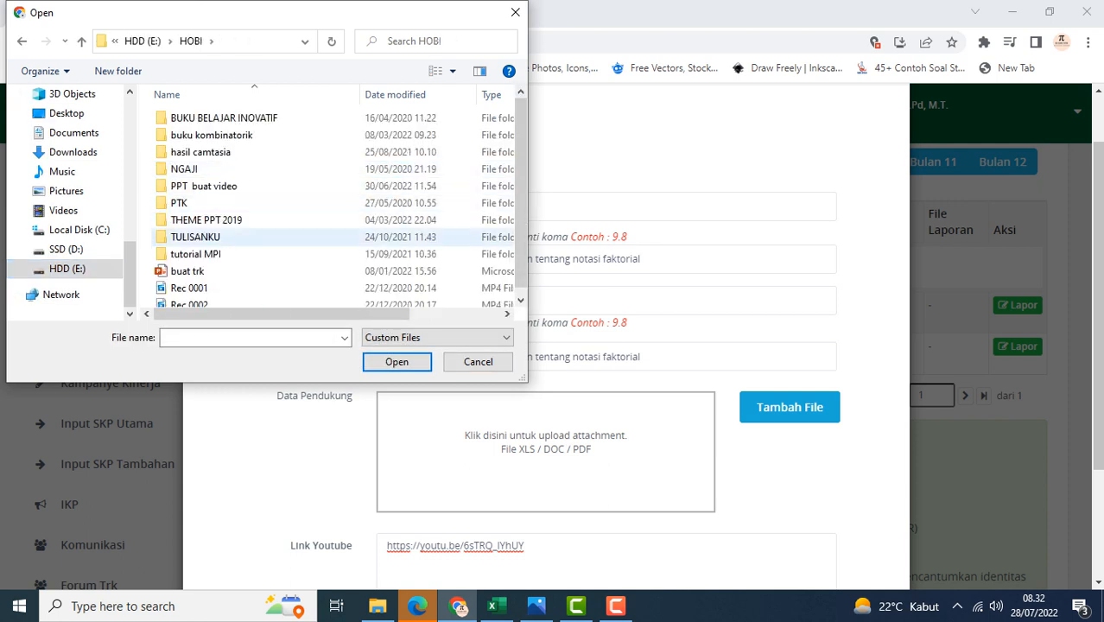
pyautogui.doubleClick(199, 186)
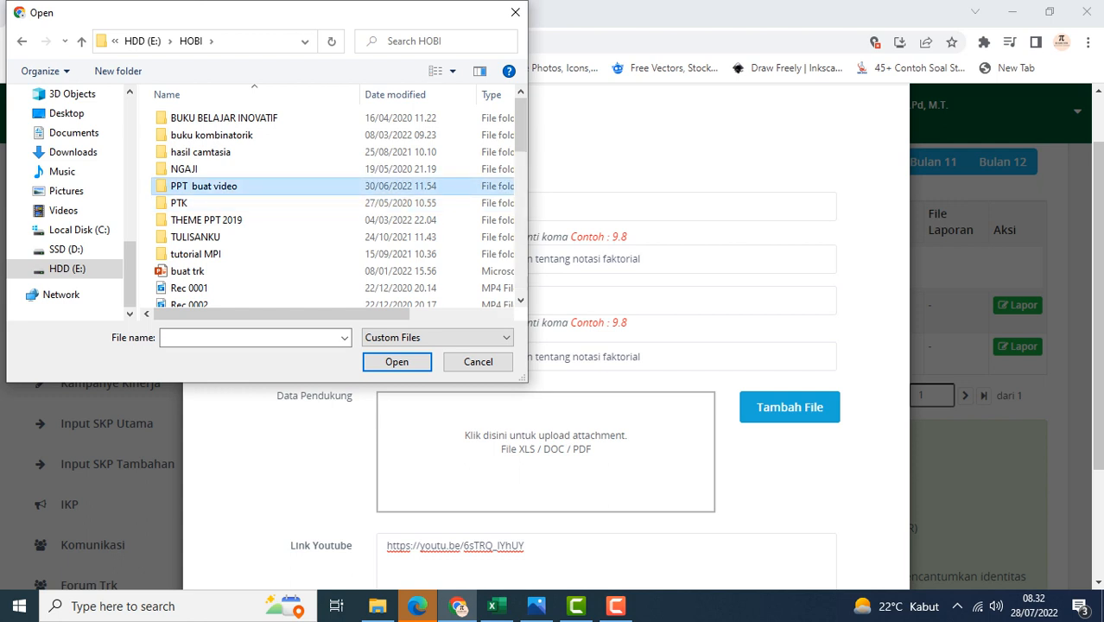
pyautogui.scroll(-5, 259, 233)
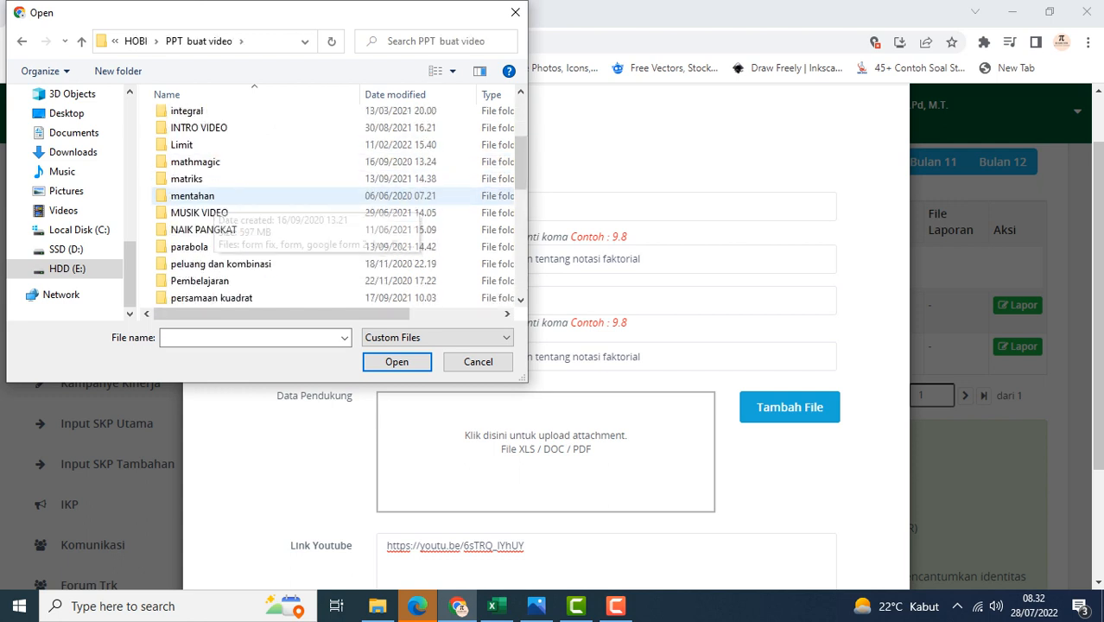
pyautogui.scroll(-1, 207, 248)
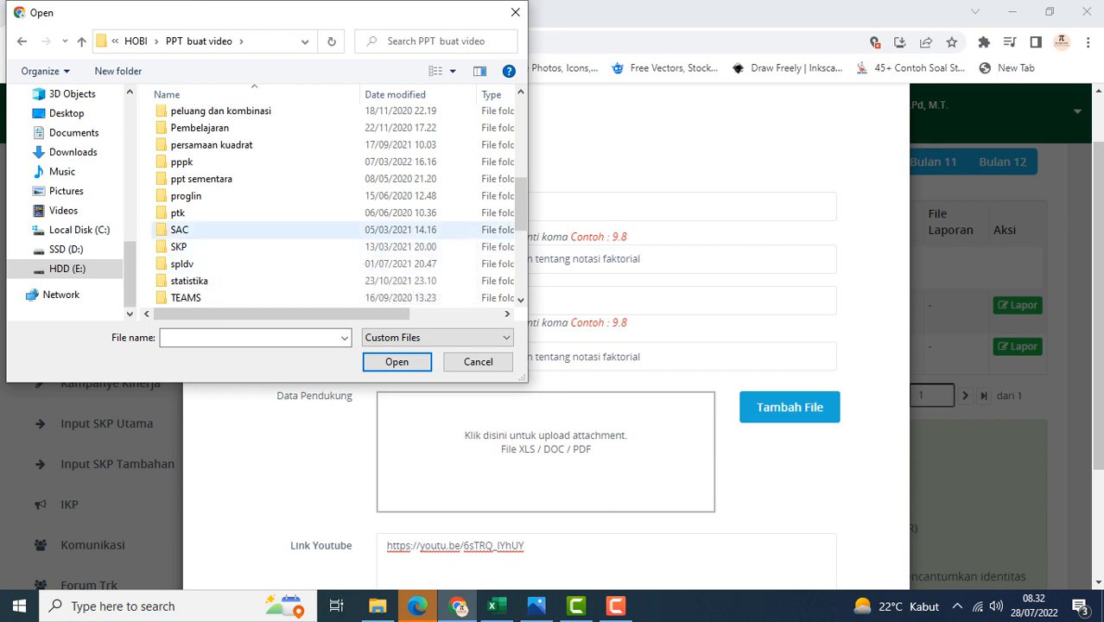
pyautogui.scroll(1, 207, 216)
pyautogui.doubleClick(221, 147)
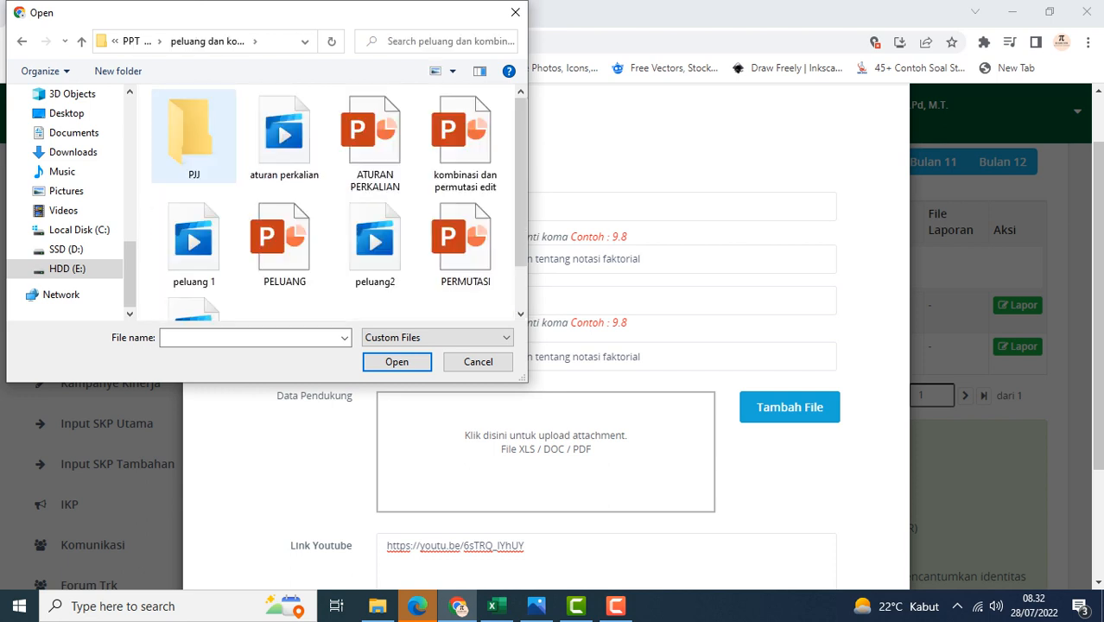
pyautogui.scroll(-1, 465, 242)
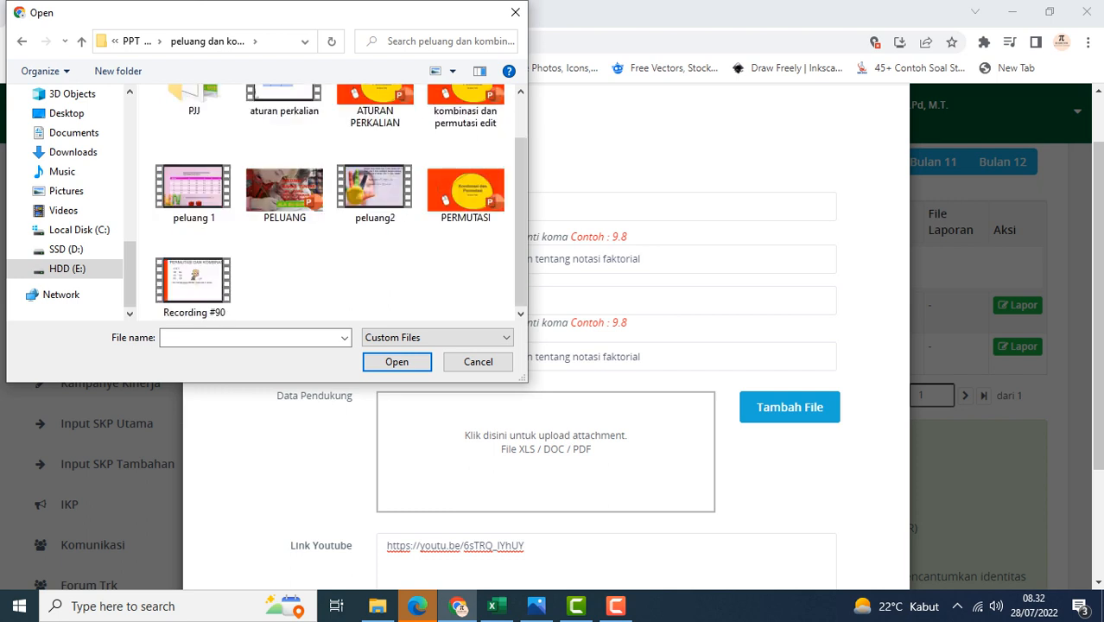
pyautogui.scroll(1, 465, 251)
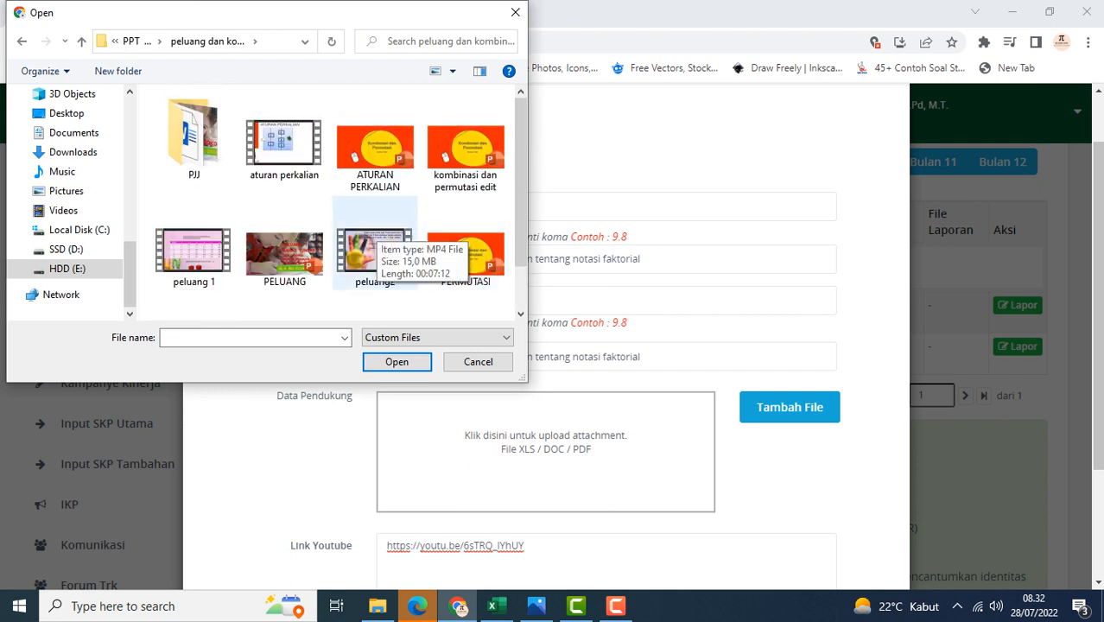
pyautogui.scroll(-1, 284, 250)
pyautogui.scroll(1, 284, 250)
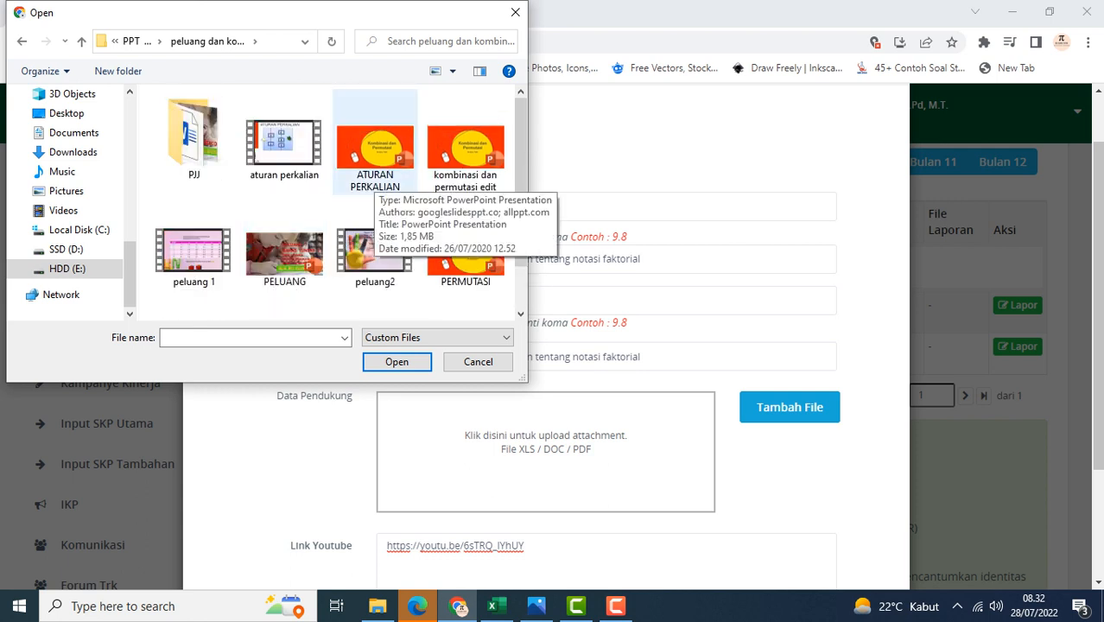
pyautogui.click(375, 173)
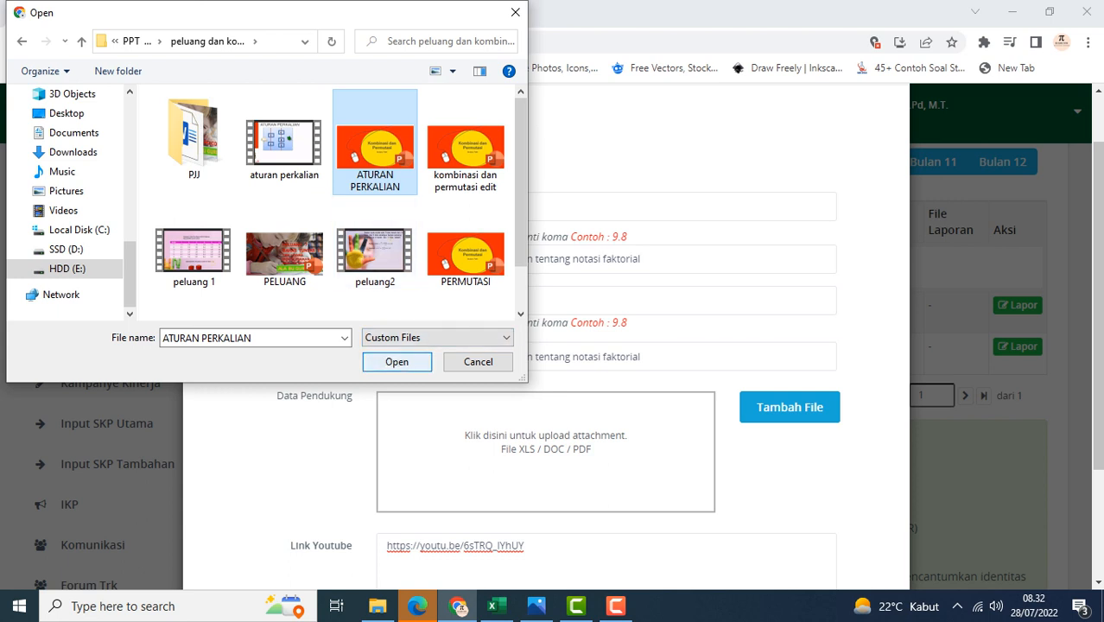
pyautogui.click(396, 361)
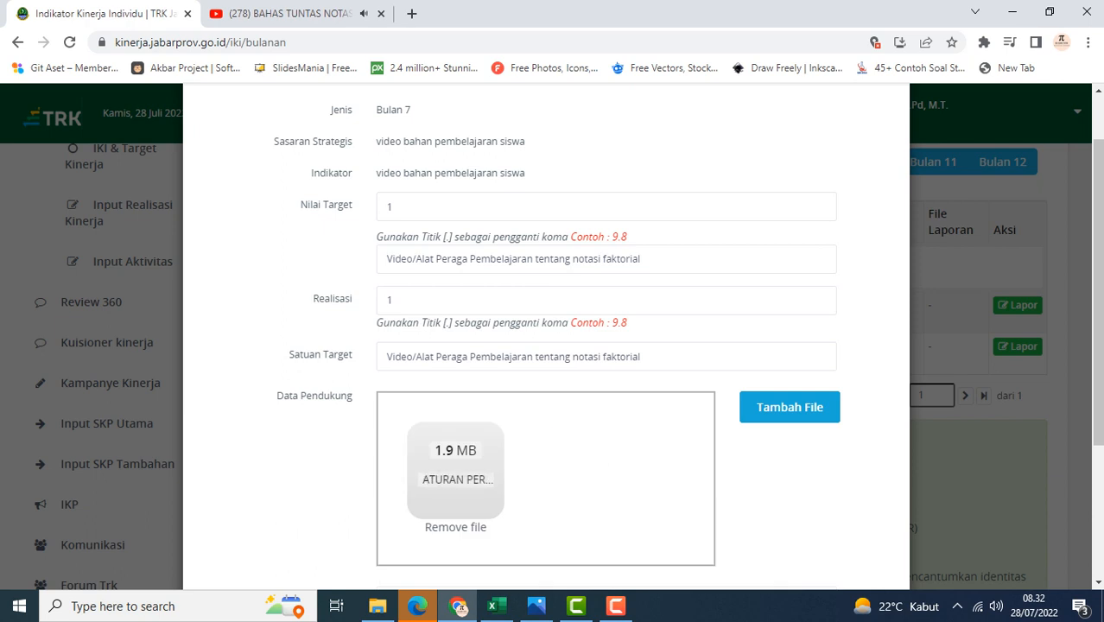
# Review the completed Lapor IKI form for the video bahan pembelajaran siswa indicator and submit it
pyautogui.scroll(1, 546, 345)
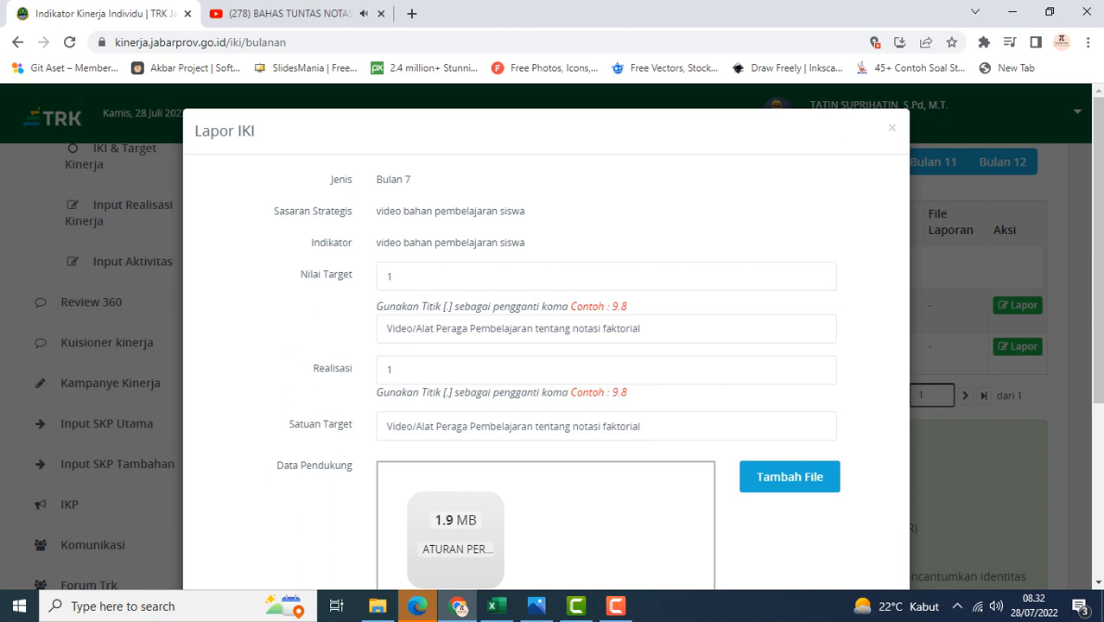
pyautogui.scroll(-1, 546, 346)
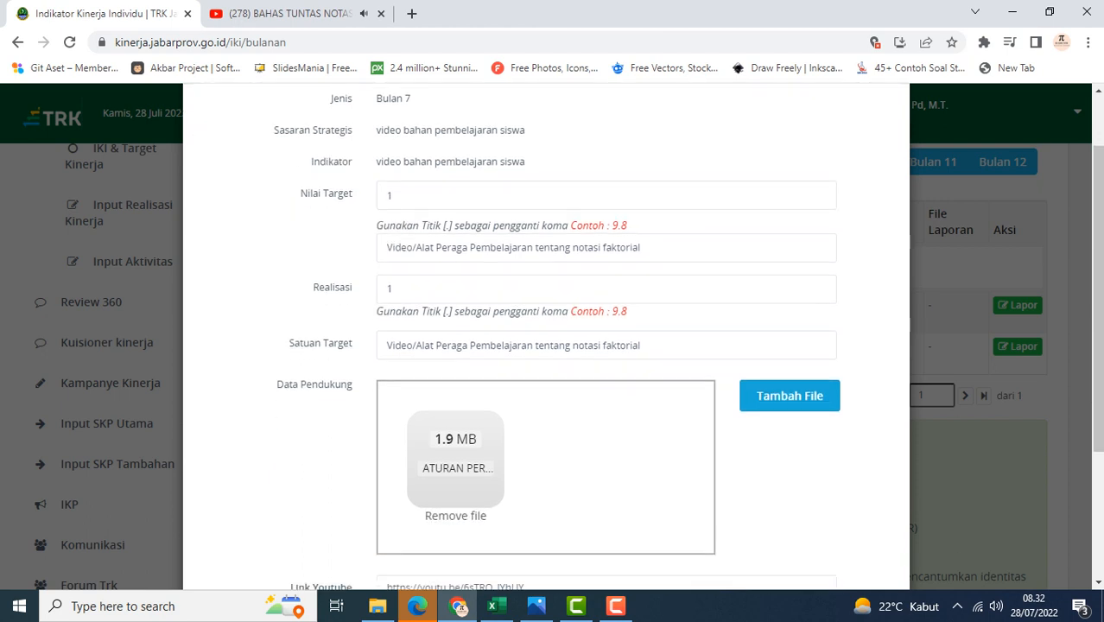
pyautogui.scroll(1, 546, 346)
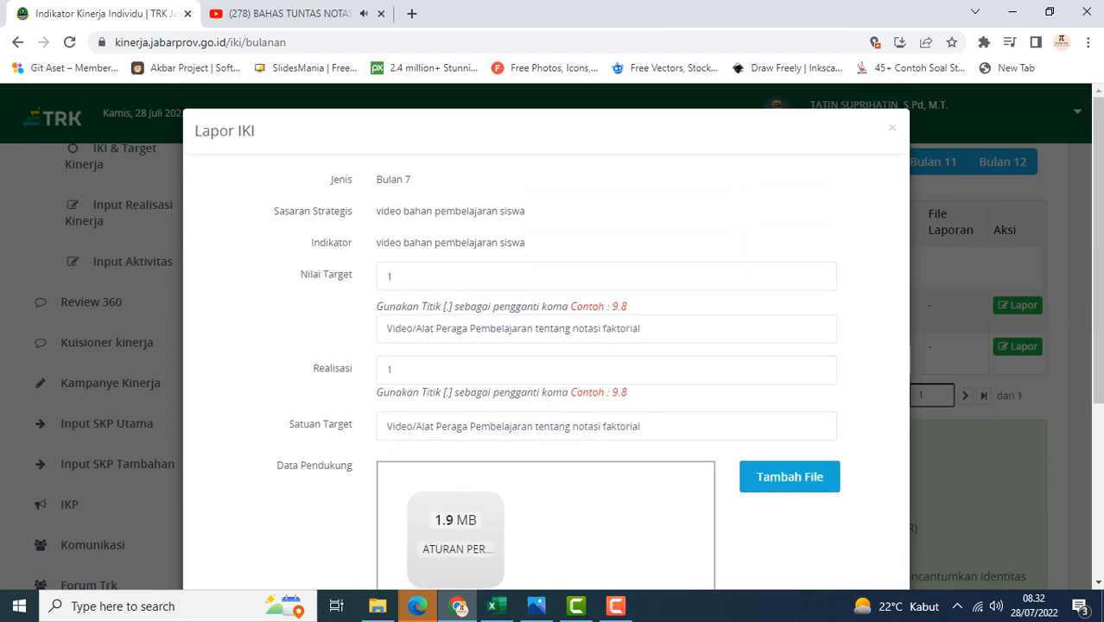
pyautogui.scroll(-2, 546, 346)
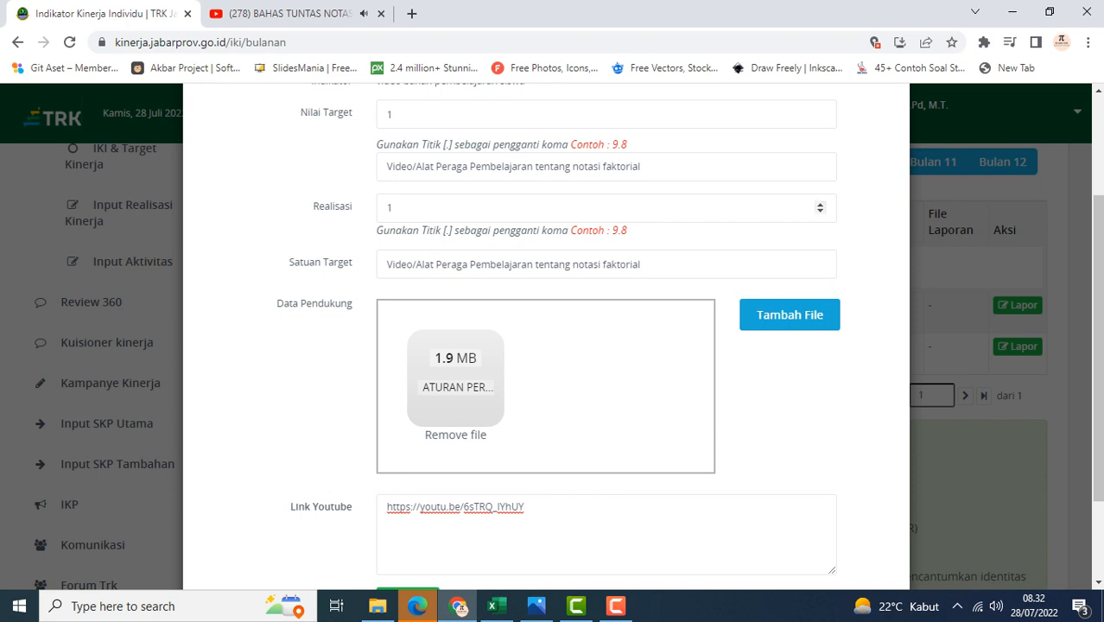
pyautogui.scroll(-1, 545, 345)
pyautogui.scroll(-1, 455, 345)
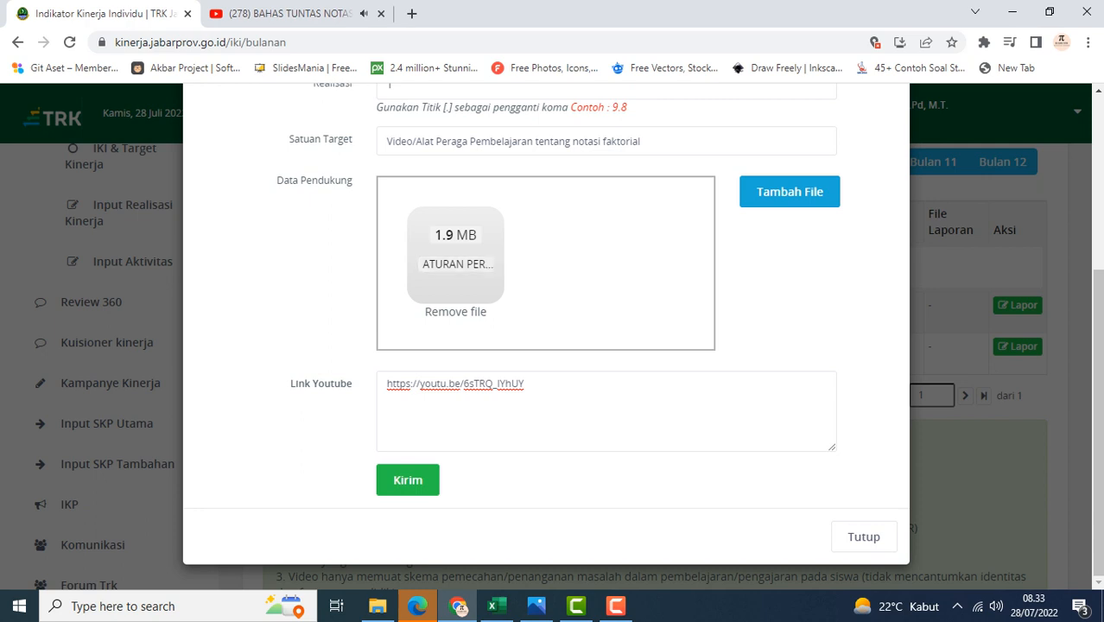
pyautogui.click(407, 479)
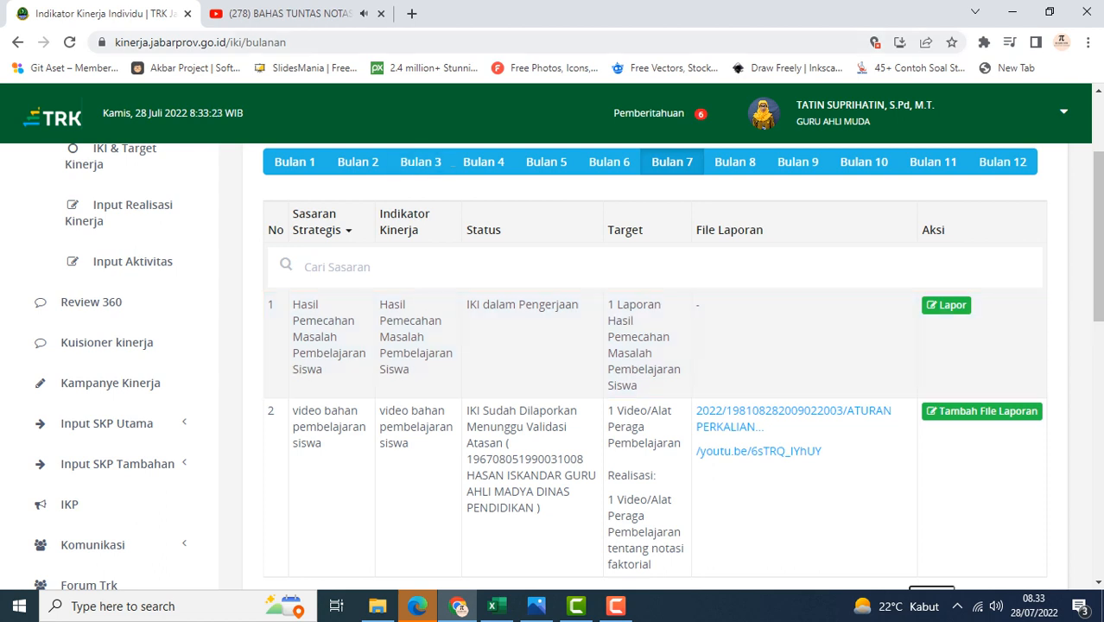
# Open the Input Aktivitas page and review the July 2022 activity calendar and activity list
pyautogui.scroll(1, 553, 345)
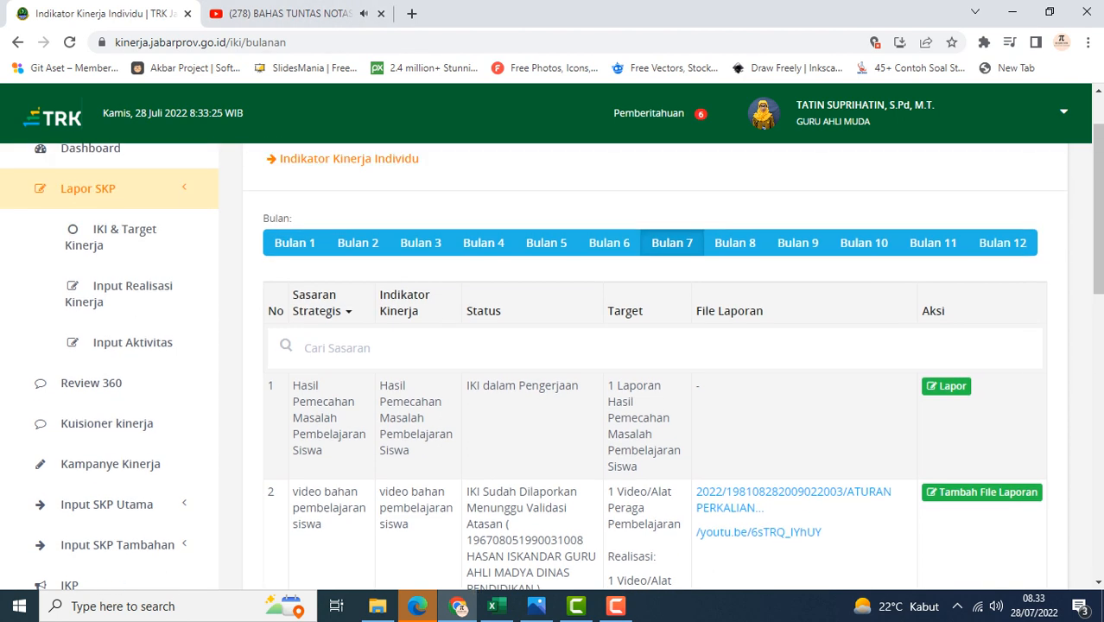
pyautogui.scroll(1, 552, 345)
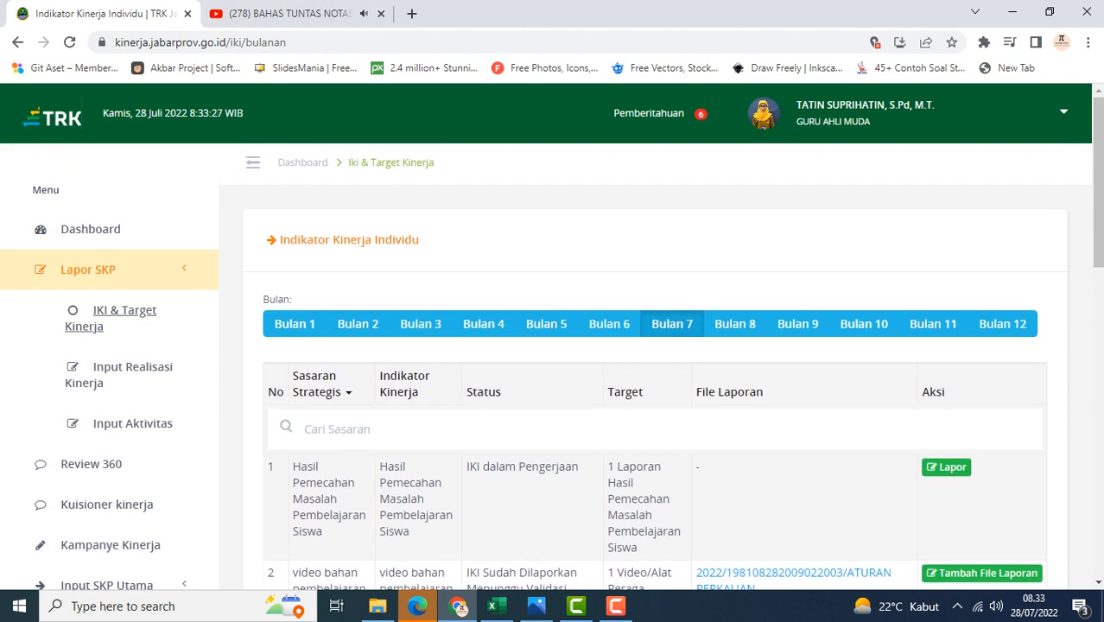
pyautogui.click(132, 423)
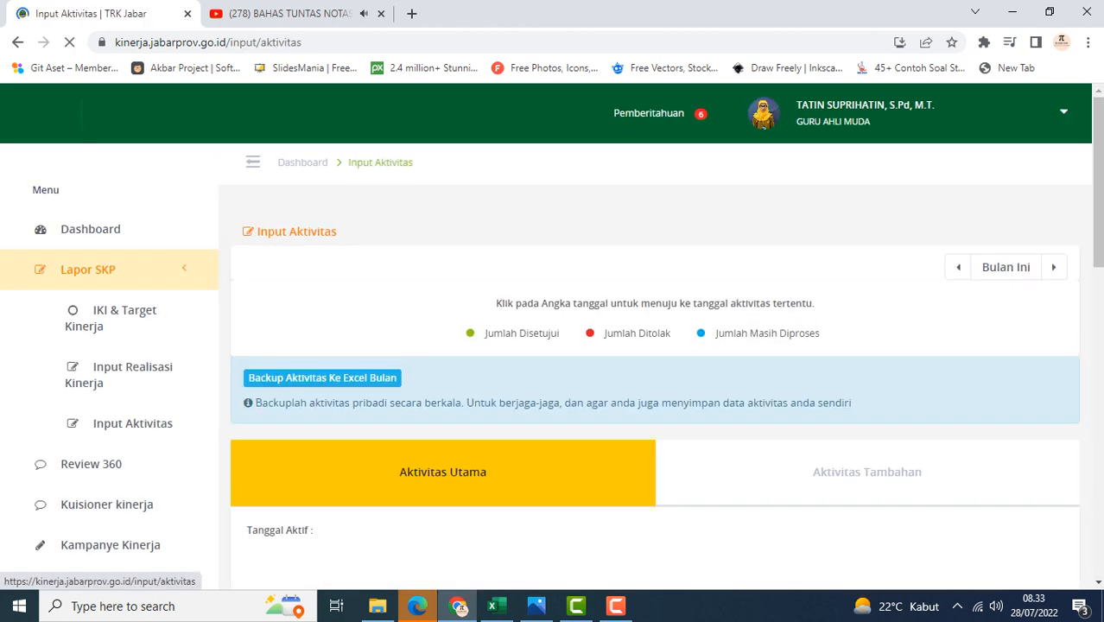
pyautogui.scroll(-4, 654, 367)
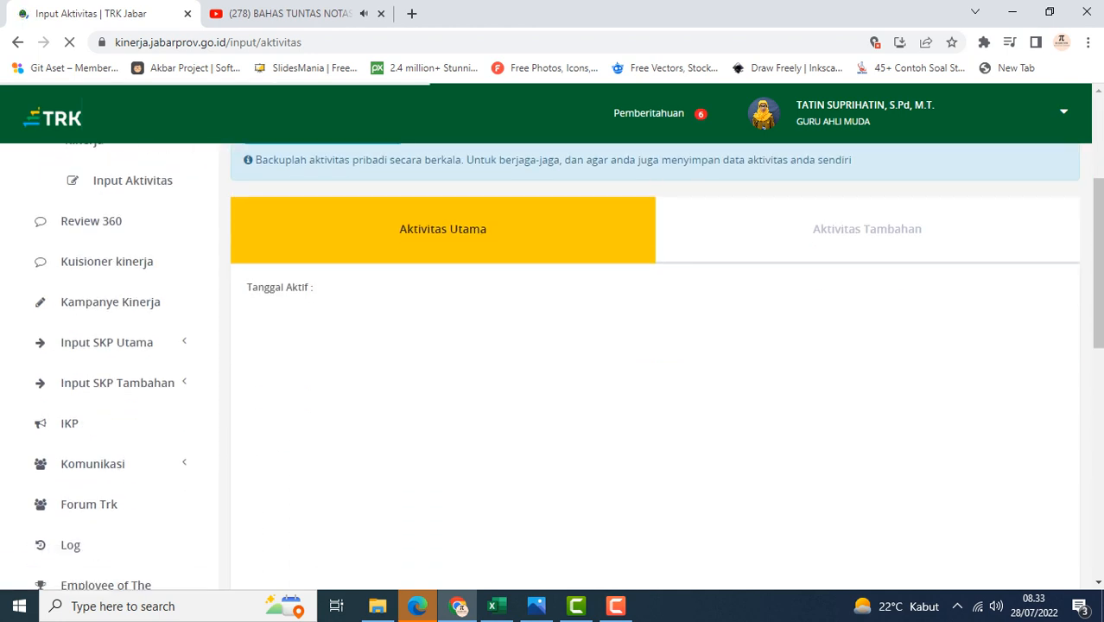
pyautogui.scroll(2, 654, 367)
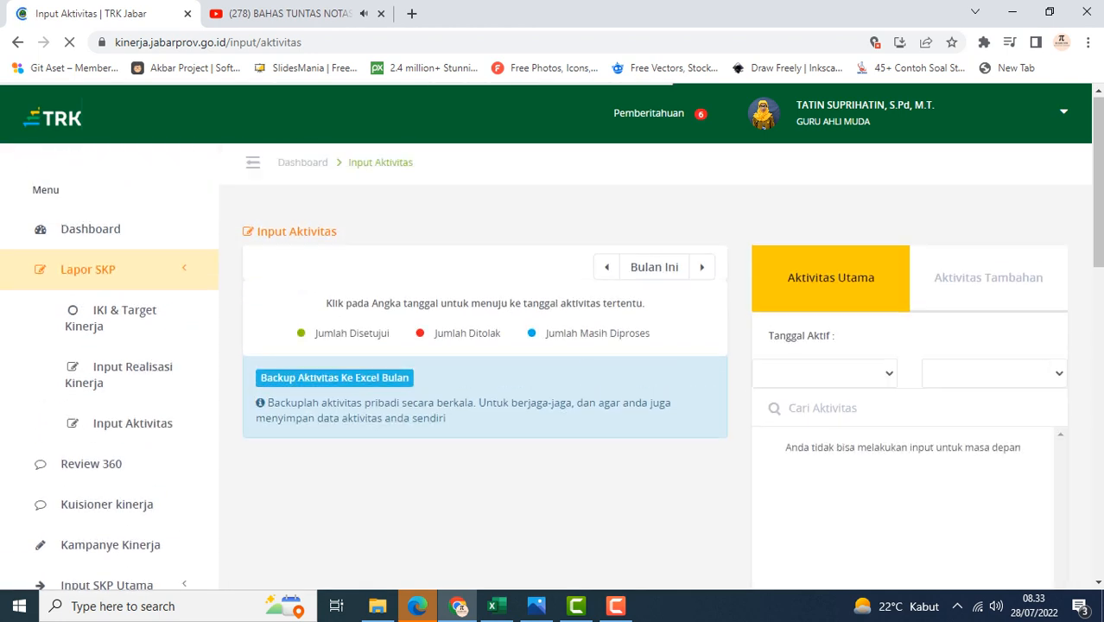
pyautogui.scroll(-2, 605, 345)
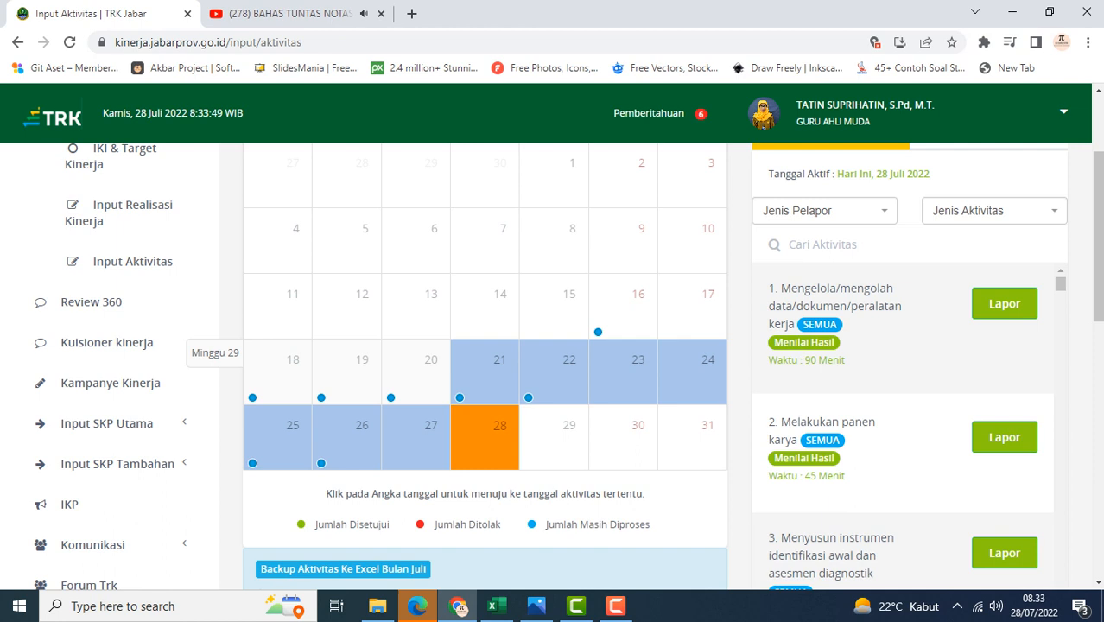
pyautogui.scroll(1, 484, 380)
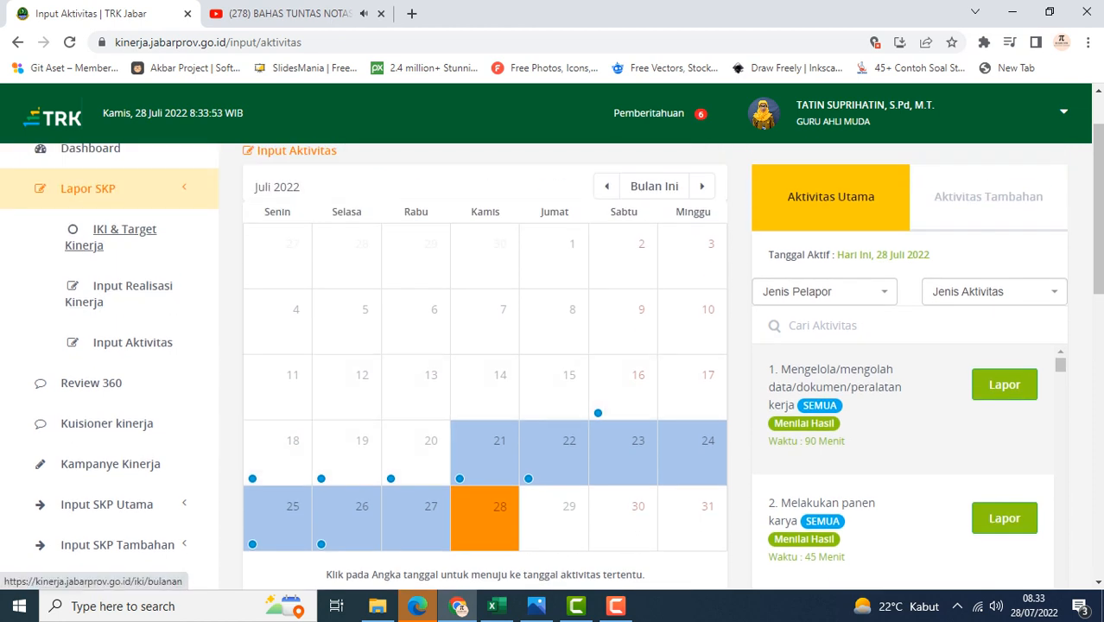
pyautogui.scroll(-4, 185, 501)
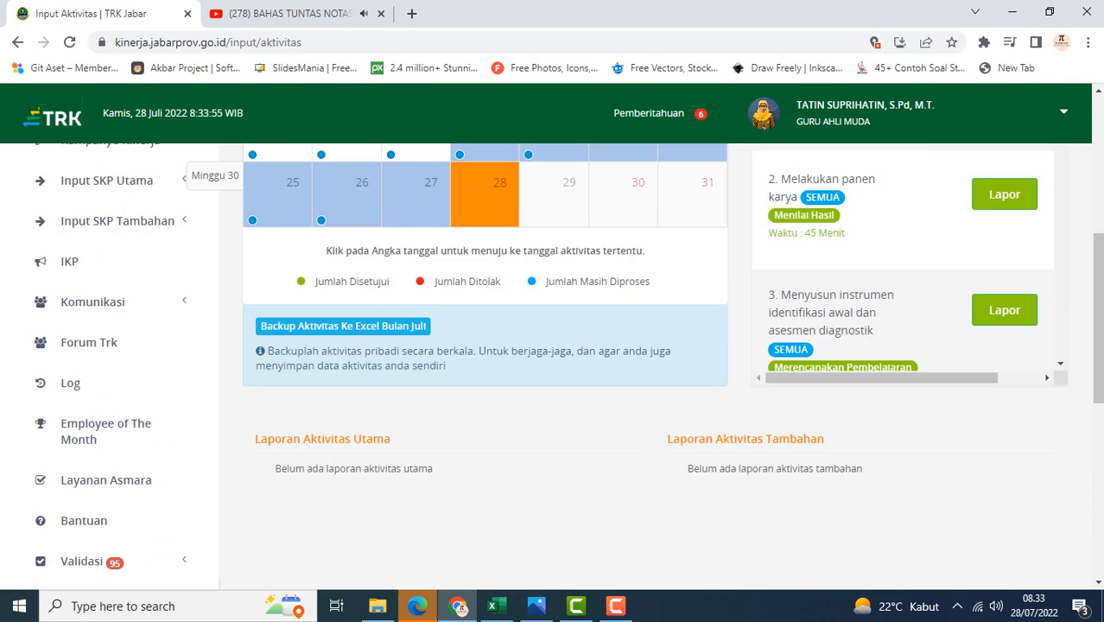
pyautogui.scroll(3, 184, 383)
pyautogui.scroll(1, 185, 383)
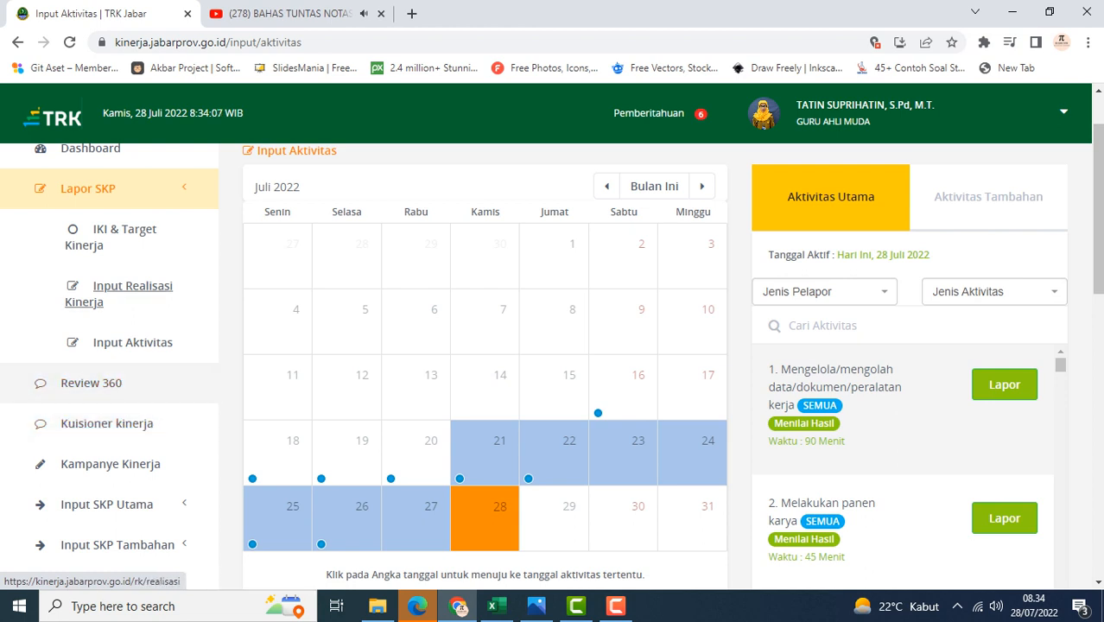
# Return to the IKI & Target Kinerja page and read the IKI reporting guidelines for Bulan 7
pyautogui.click(111, 229)
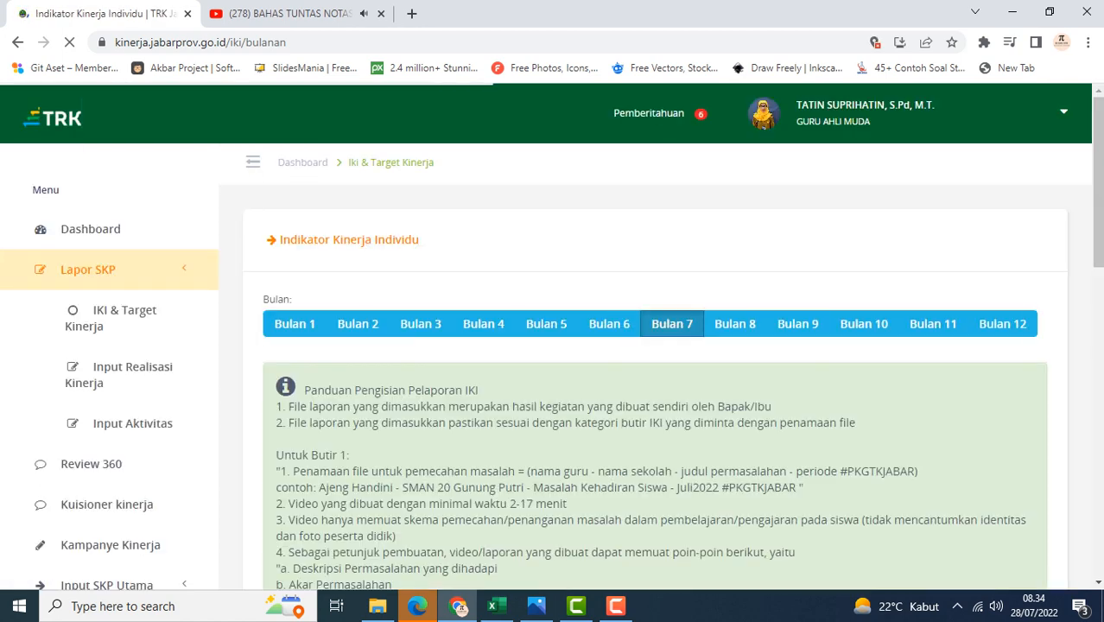
pyautogui.scroll(-6, 656, 363)
pyautogui.scroll(-4, 657, 362)
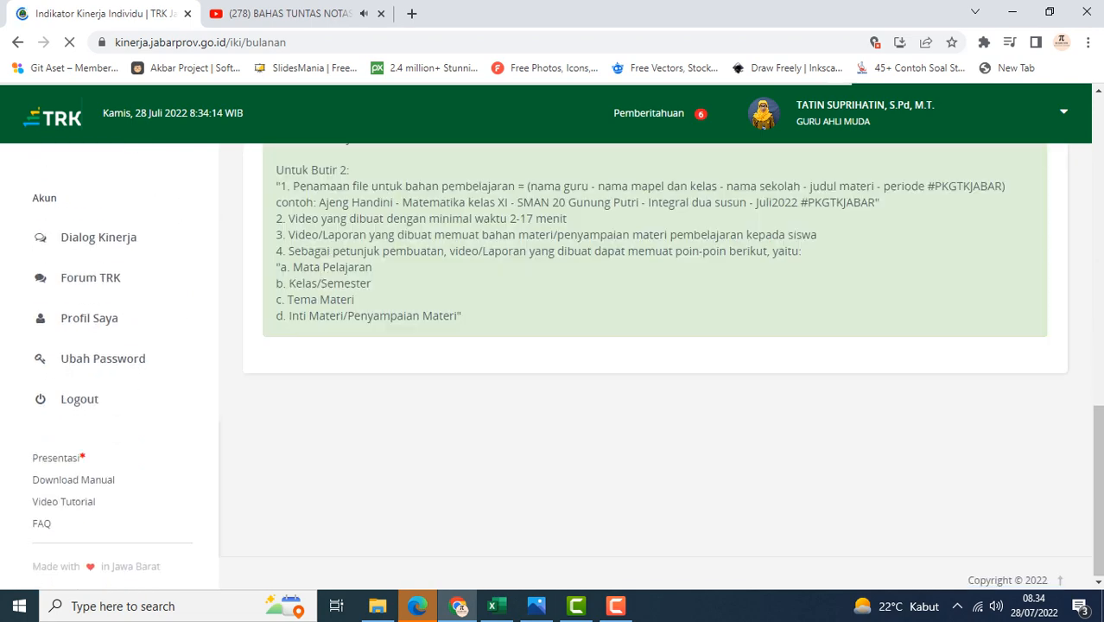
pyautogui.scroll(2, 657, 363)
pyautogui.scroll(-2, 657, 363)
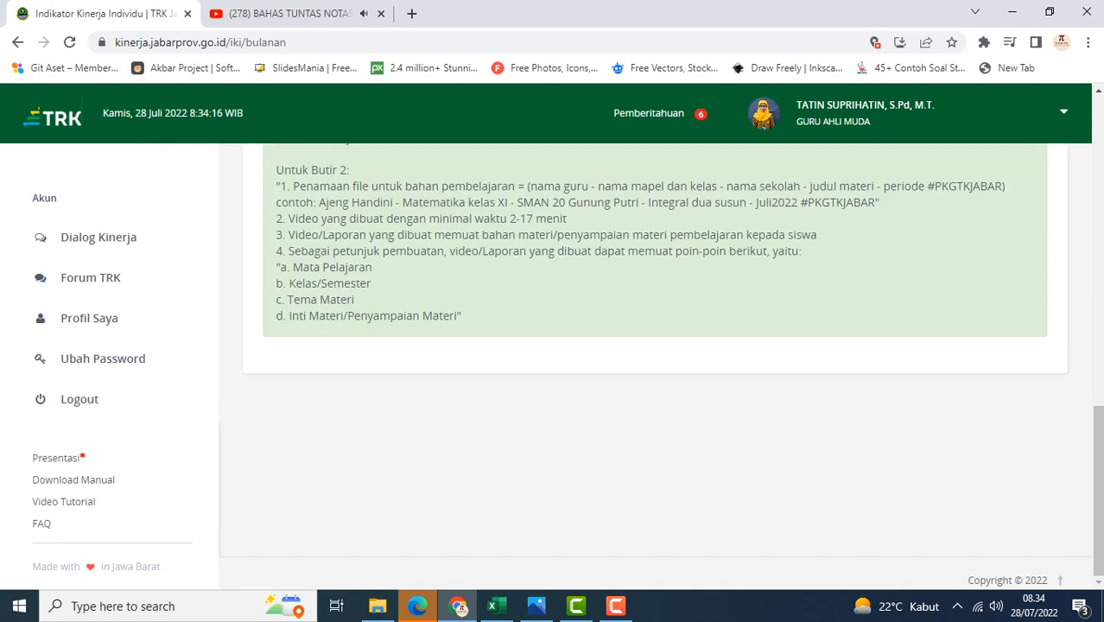
pyautogui.scroll(5, 656, 363)
pyautogui.scroll(2, 656, 362)
pyautogui.scroll(2, 657, 363)
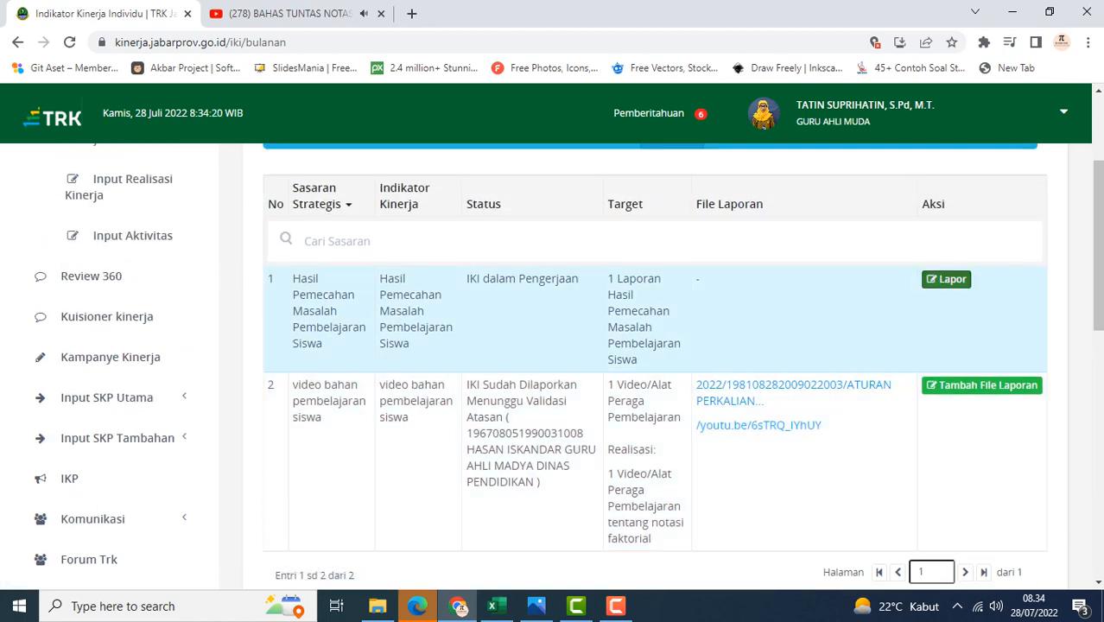
# Open the Lapor IKI form for the Hasil Pemecahan Masalah Pembelajaran Siswa indicator, look through its fields, and close it
pyautogui.click(946, 279)
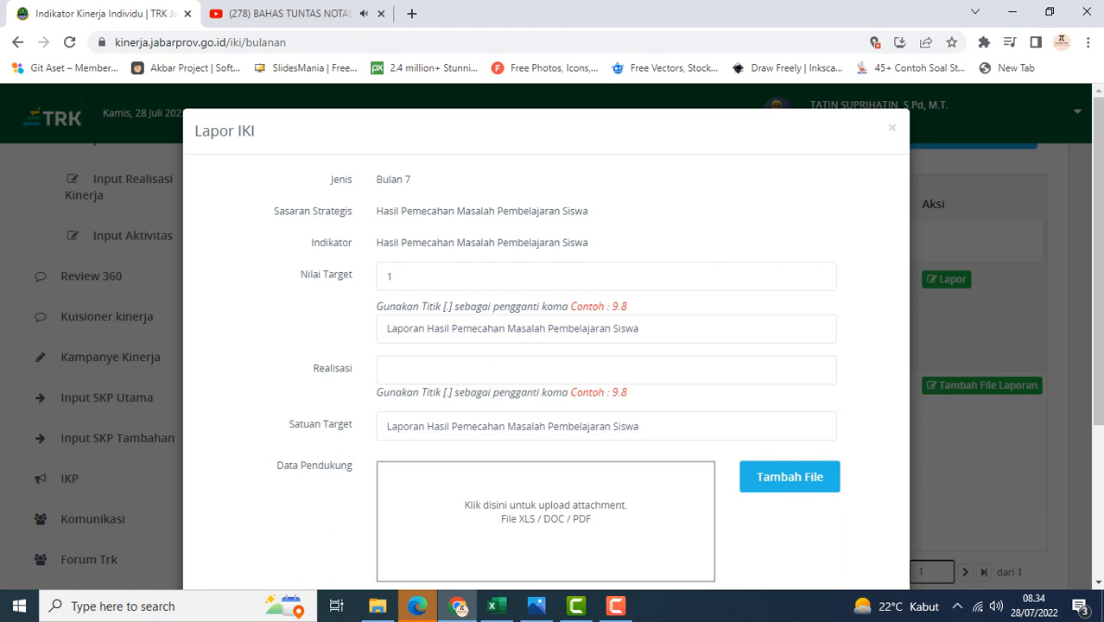
pyautogui.scroll(-1, 546, 346)
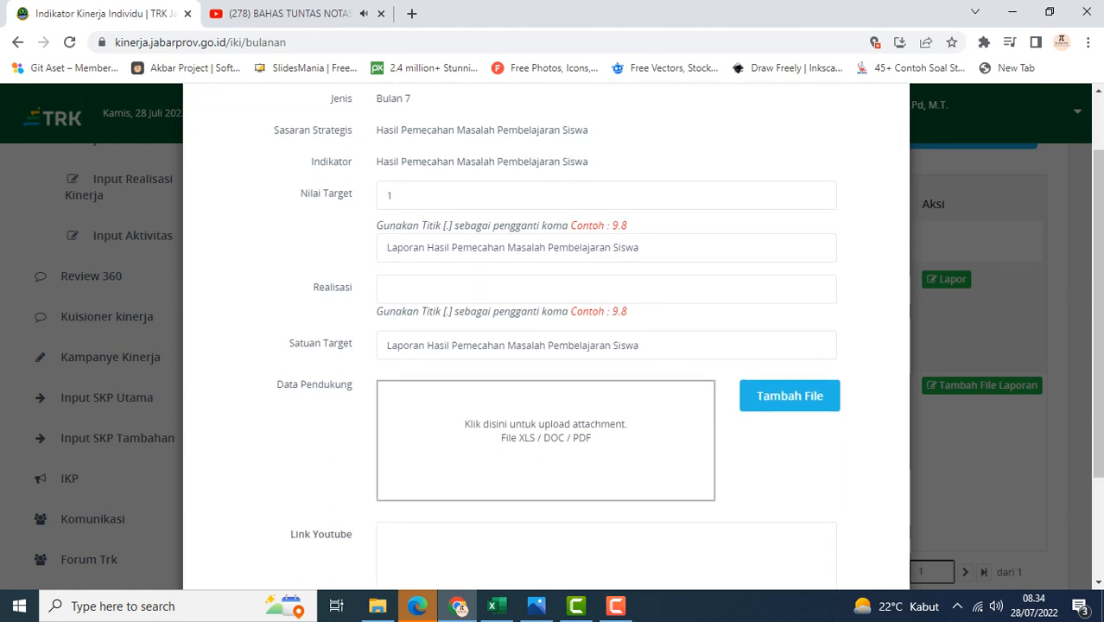
pyautogui.scroll(-1, 546, 346)
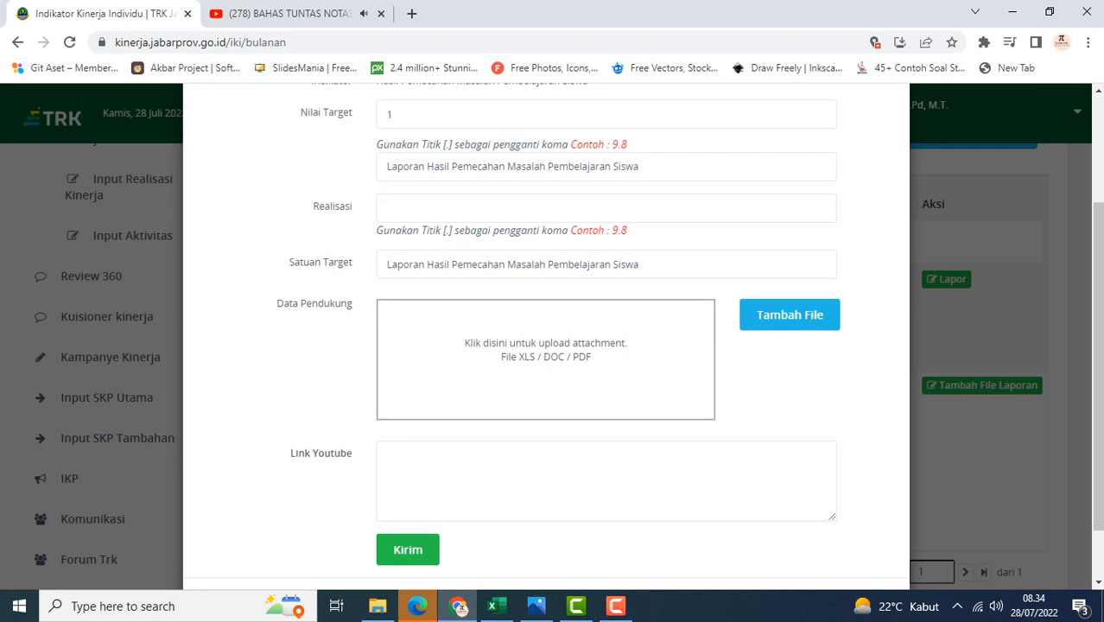
pyautogui.scroll(2, 546, 346)
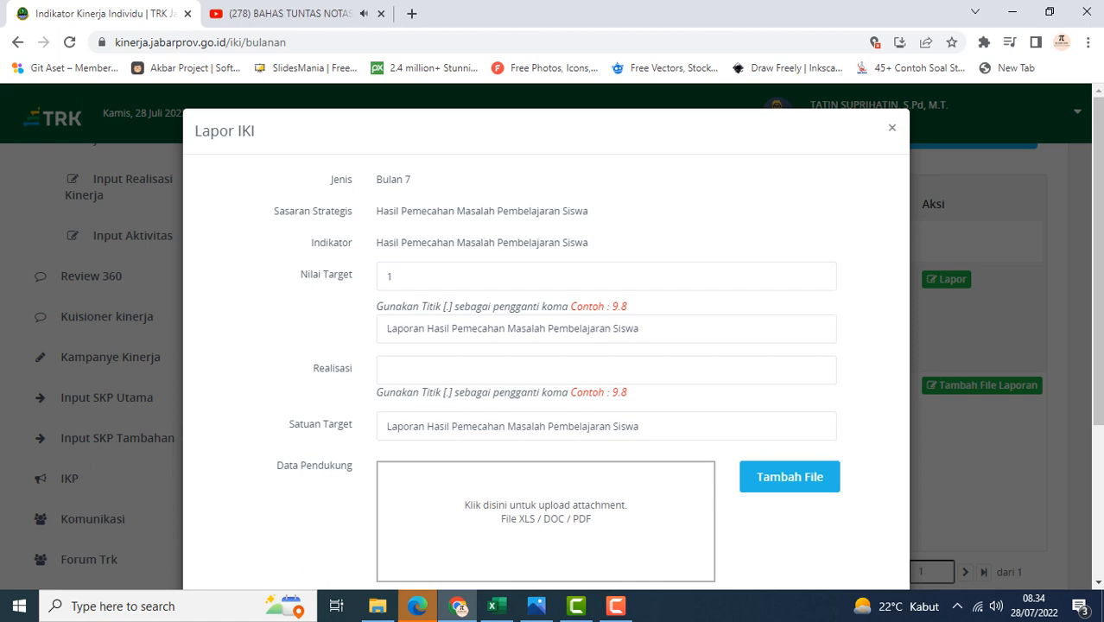
pyautogui.click(891, 127)
pyautogui.scroll(-1, 553, 346)
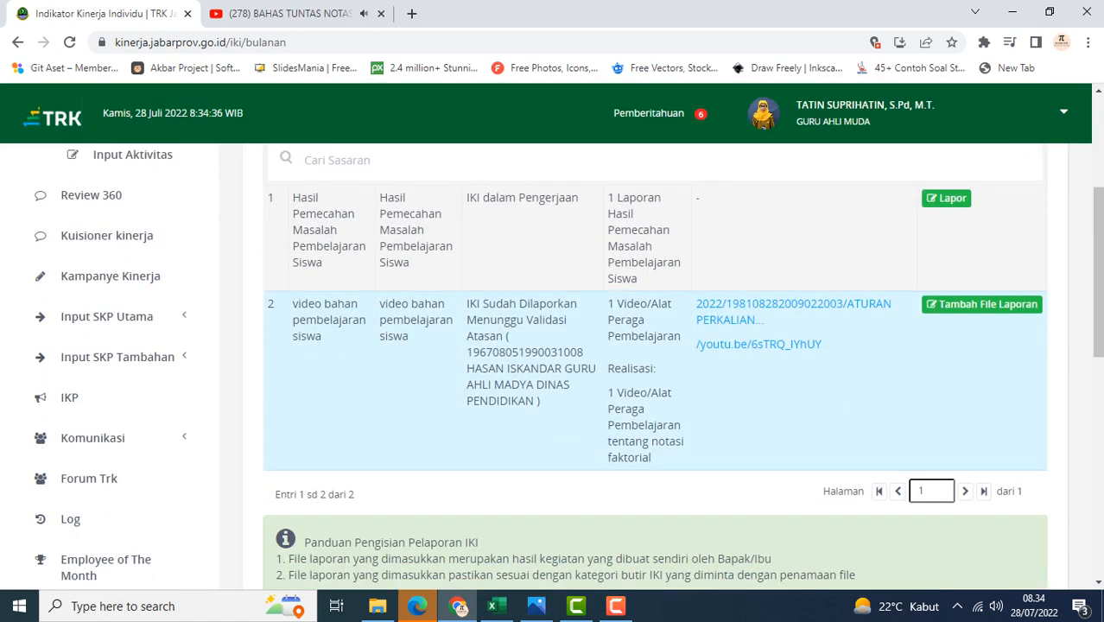
pyautogui.scroll(1, 552, 346)
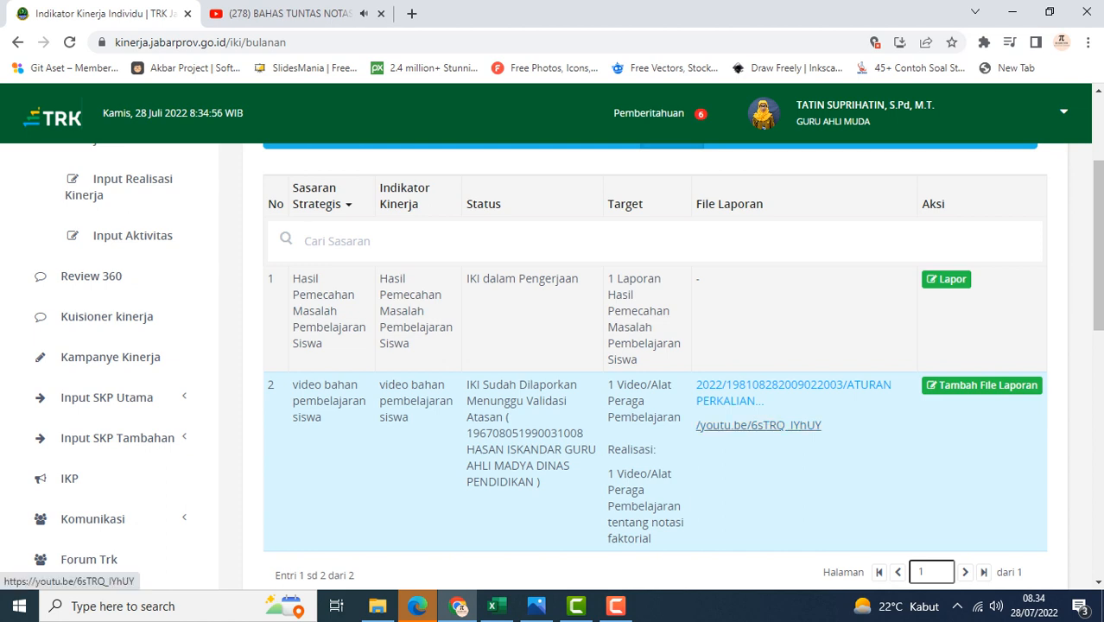
# Review the Bulan 7 IKI table, checking each indicator's status, target and attached report files
pyautogui.scroll(-1, 657, 363)
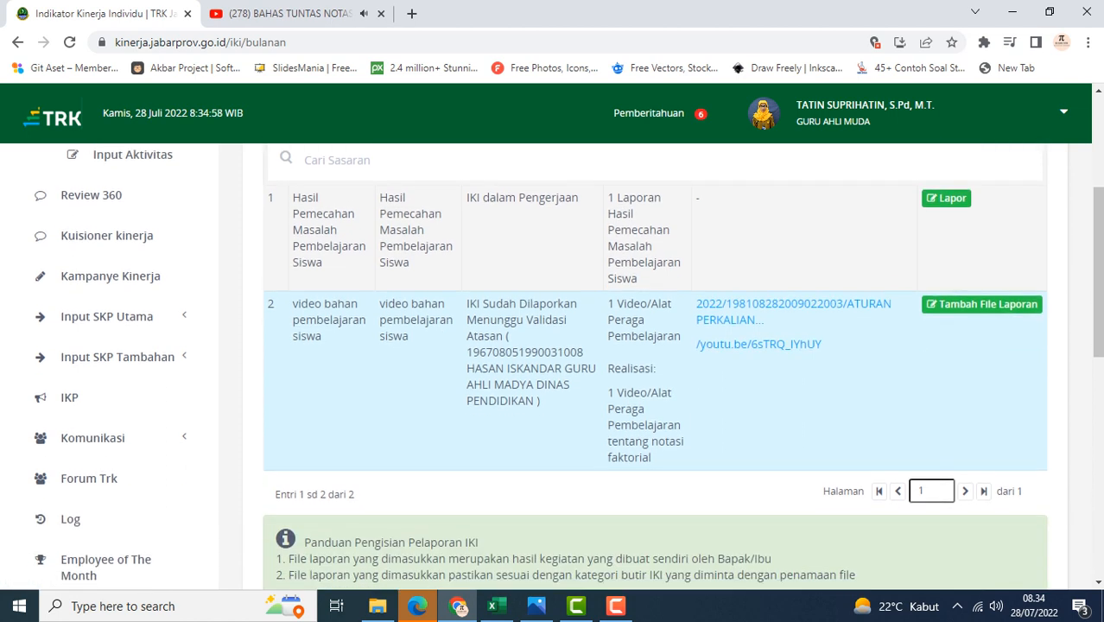
pyautogui.scroll(1, 656, 363)
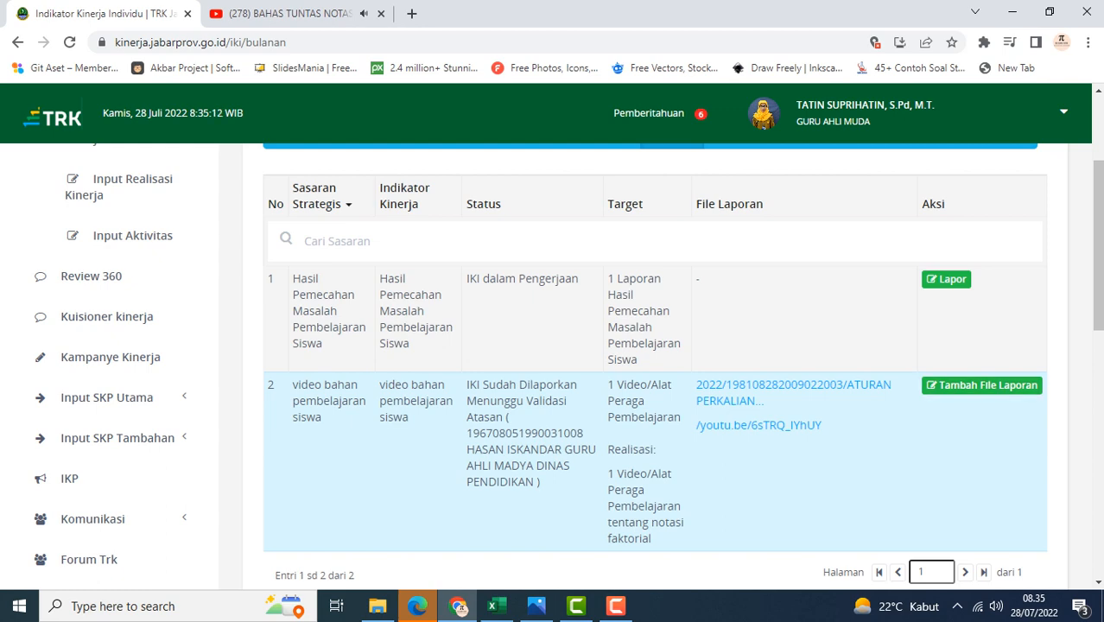
pyautogui.scroll(-2, 655, 363)
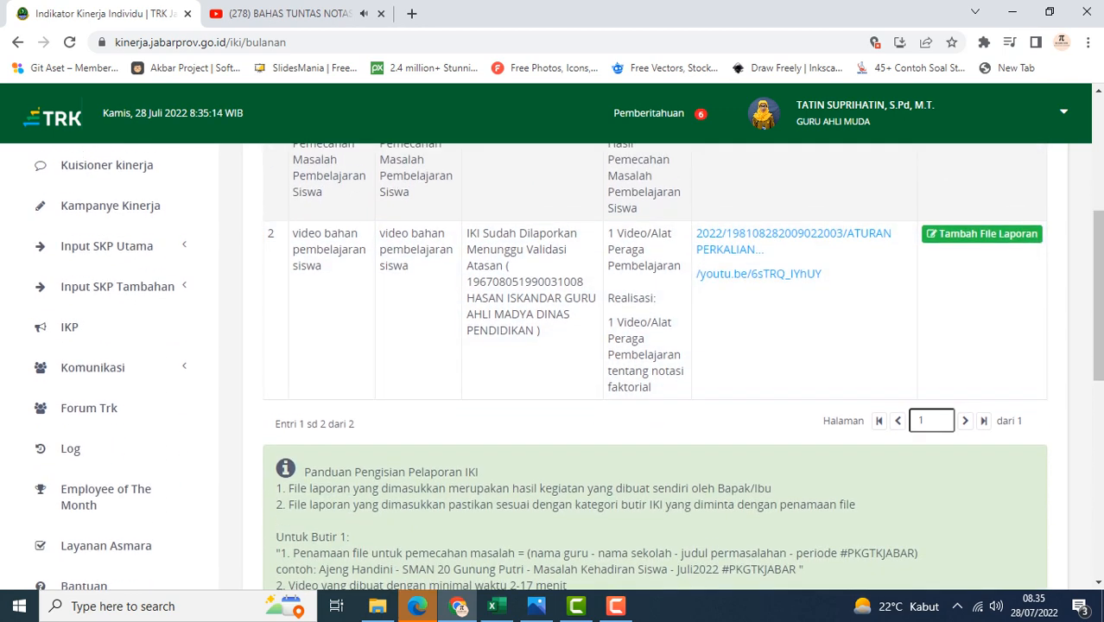
pyautogui.scroll(3, 654, 363)
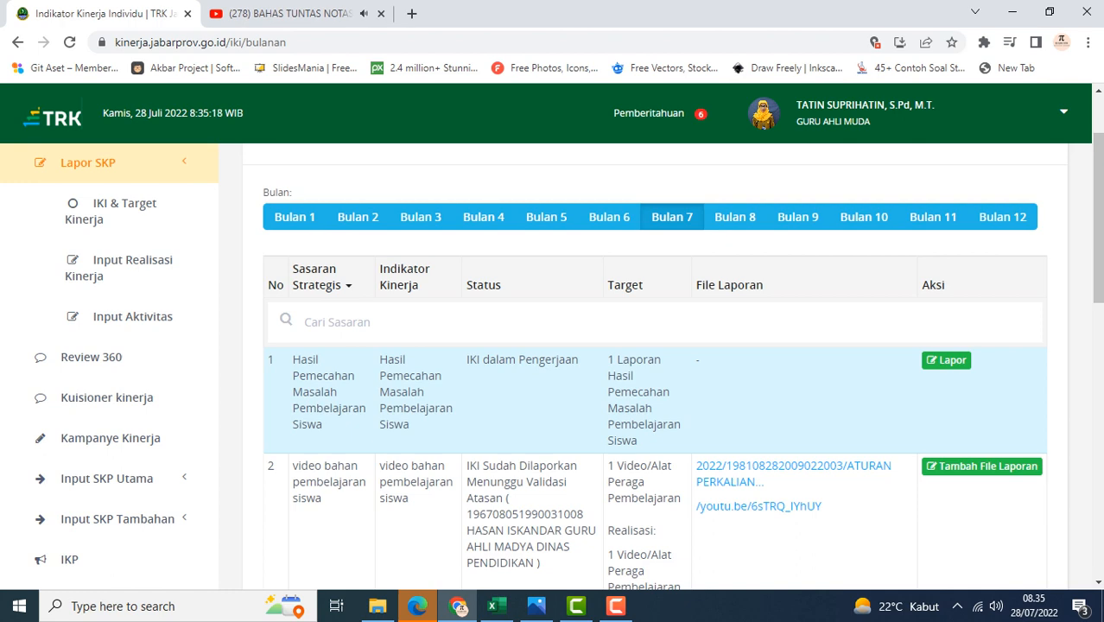
pyautogui.scroll(-4, 655, 363)
pyautogui.scroll(4, 655, 362)
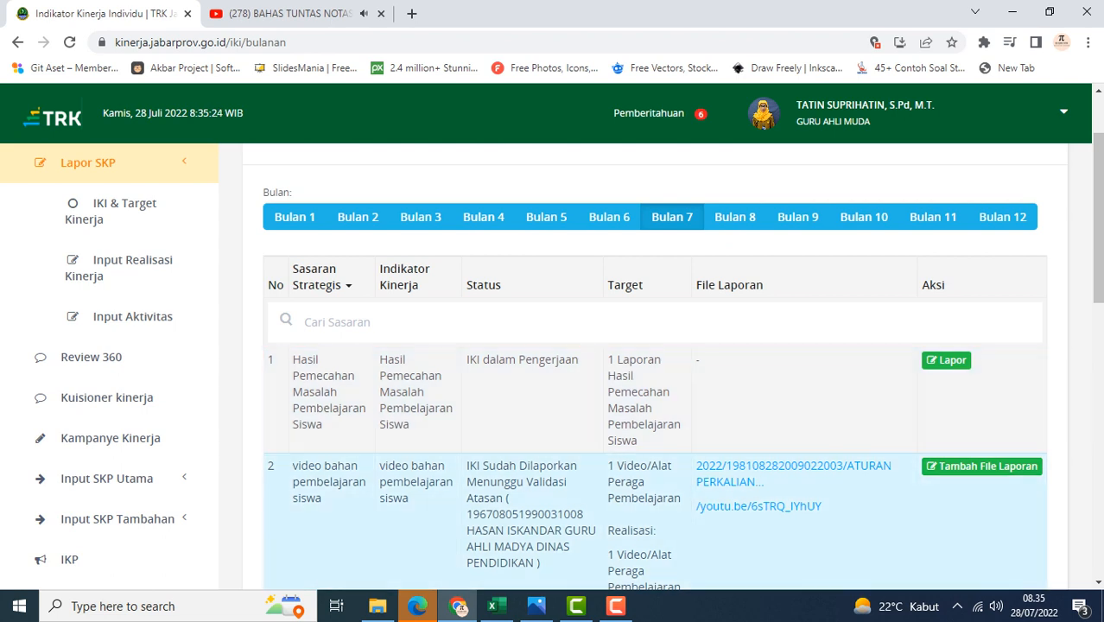
pyautogui.click(615, 606)
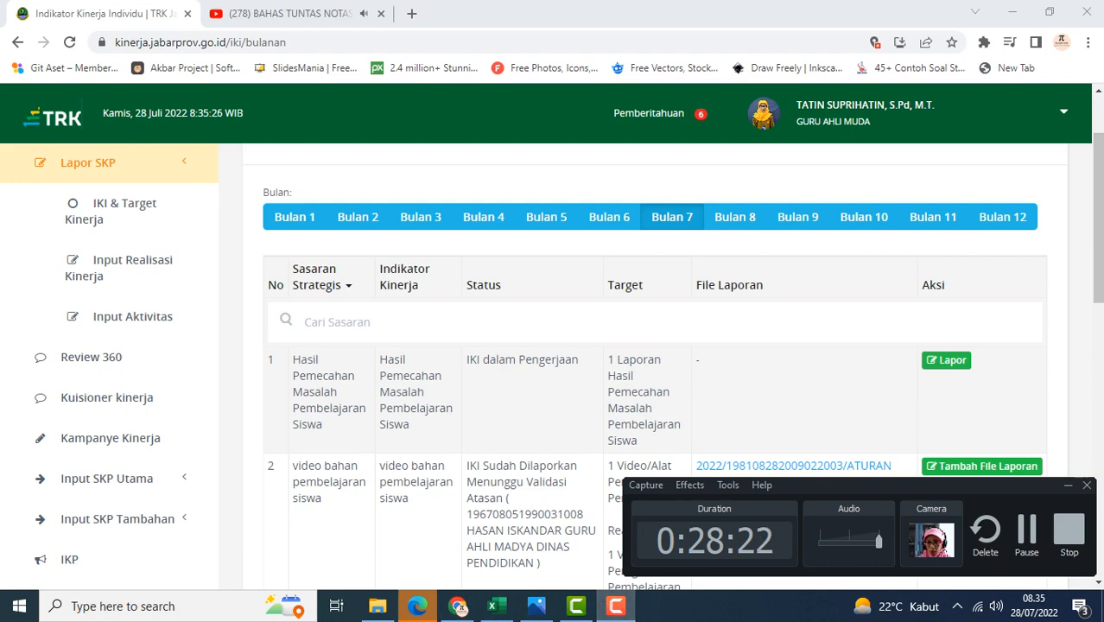